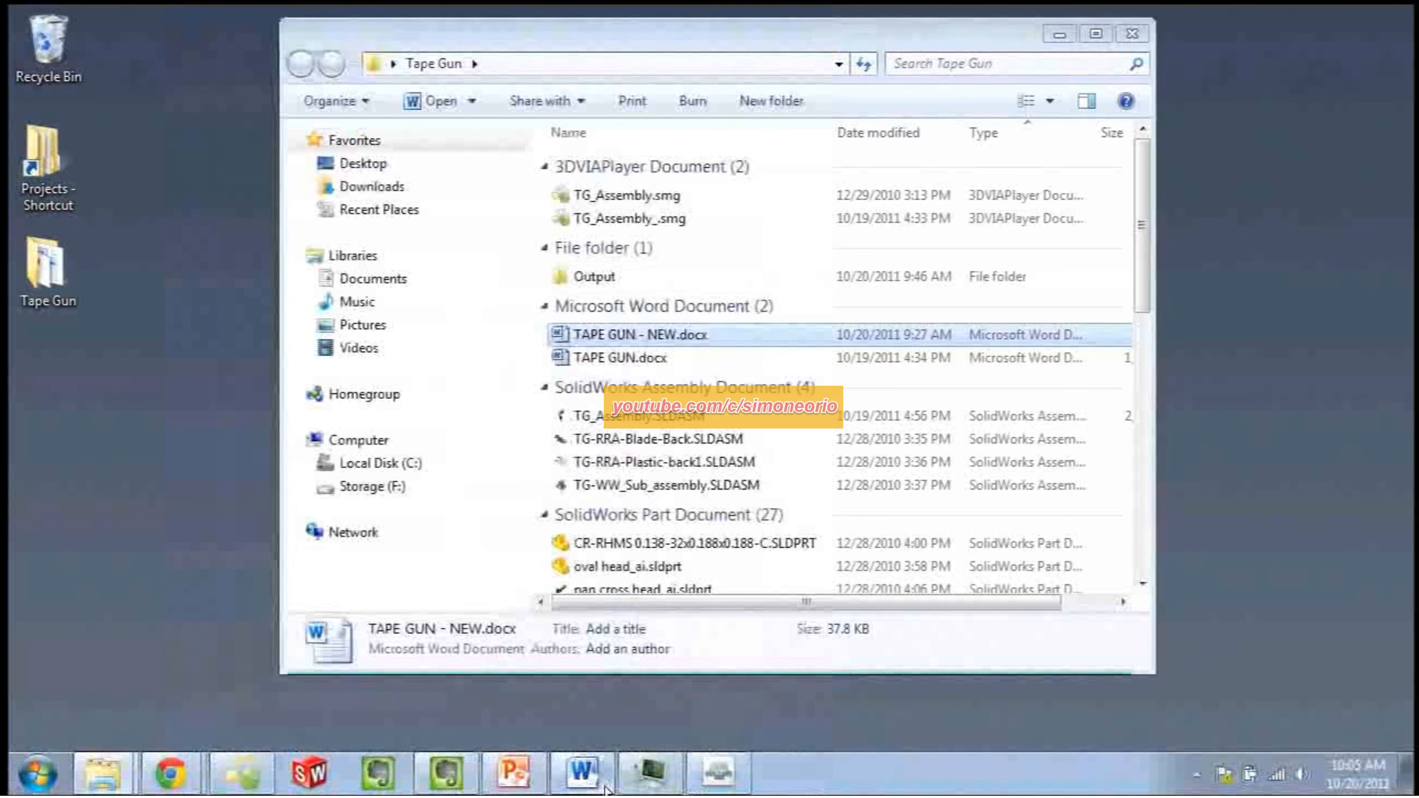
Step: Review the assembly instructions in TAPE GUN - NEW.docx from the cover page through Step 6, then put the document away
click(600, 783)
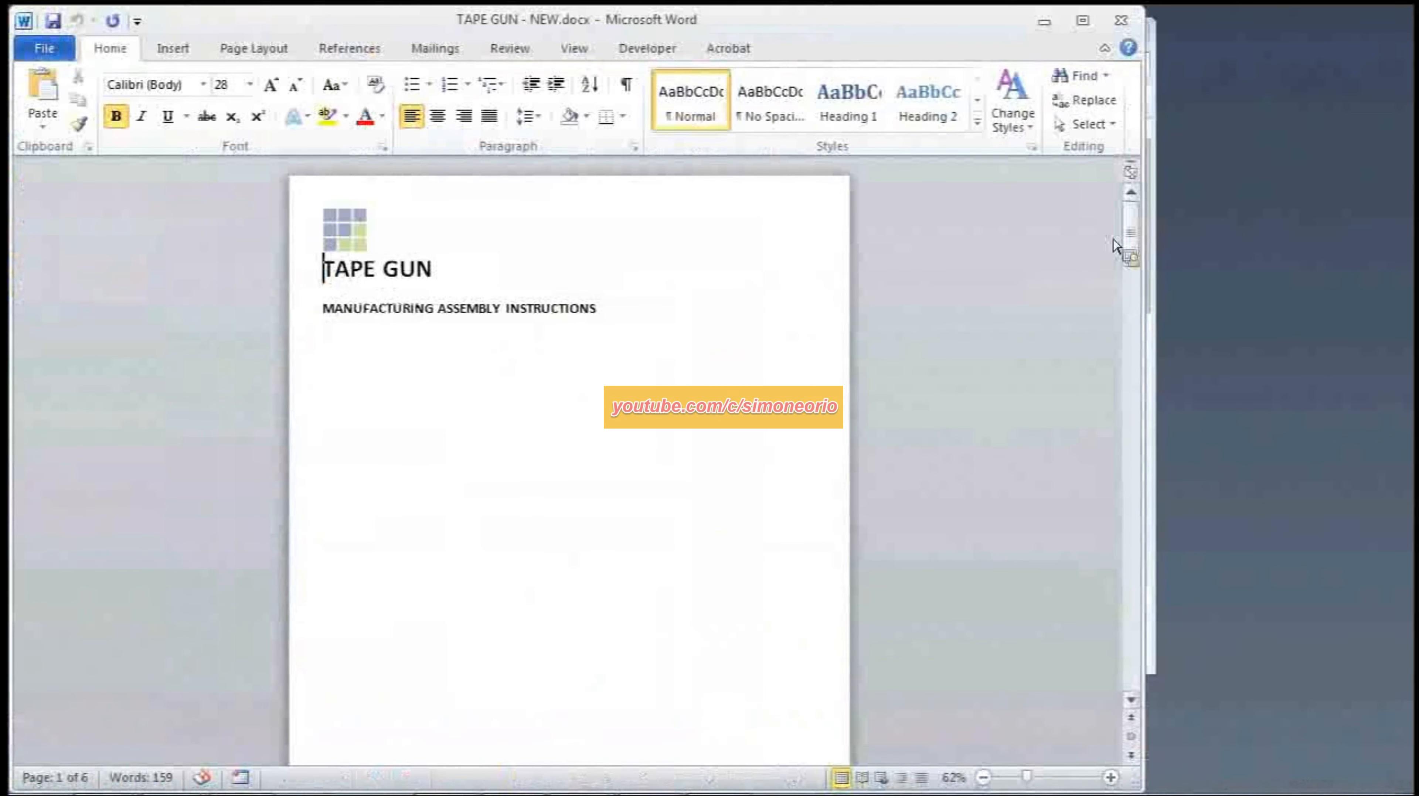
drag(1131, 233, 1122, 394)
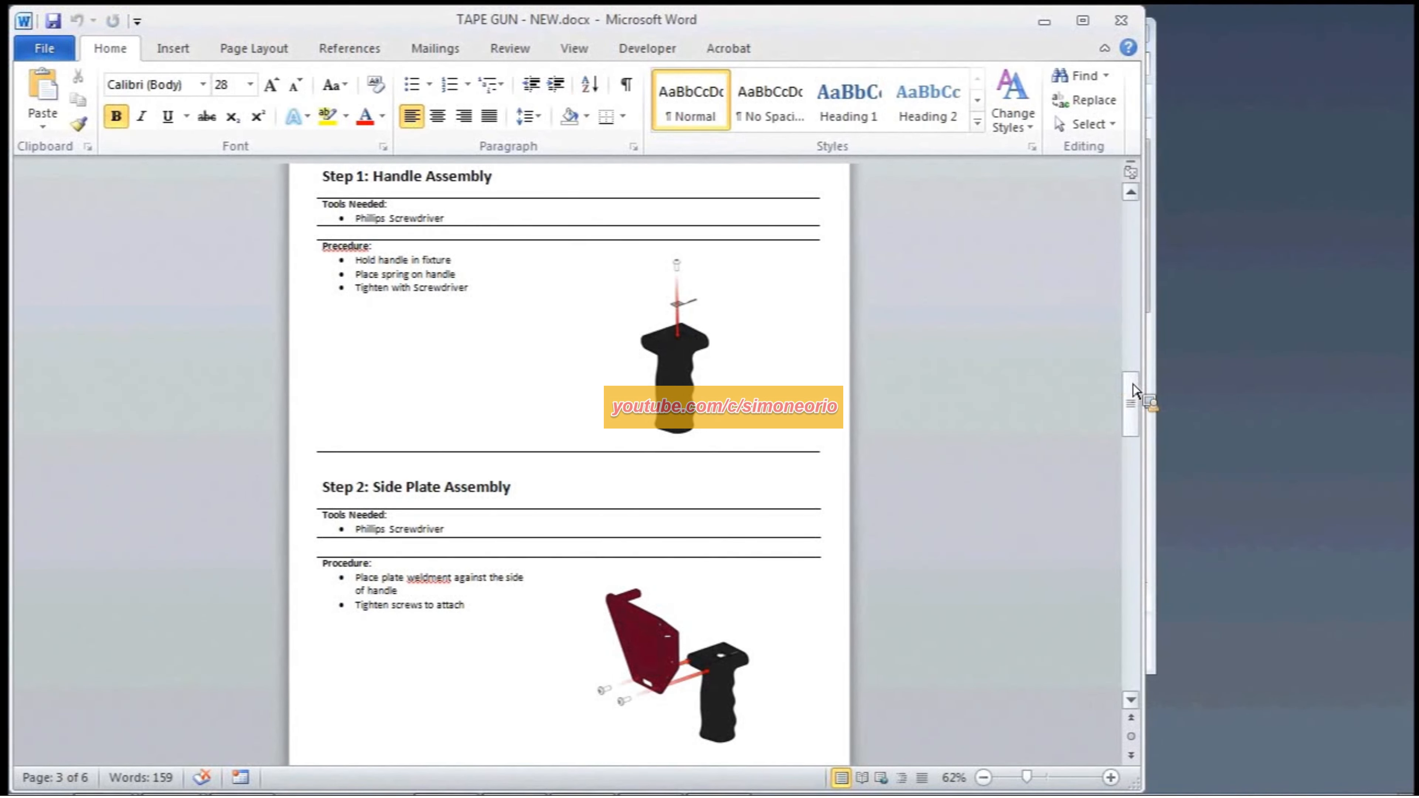
drag(1135, 392, 1141, 402)
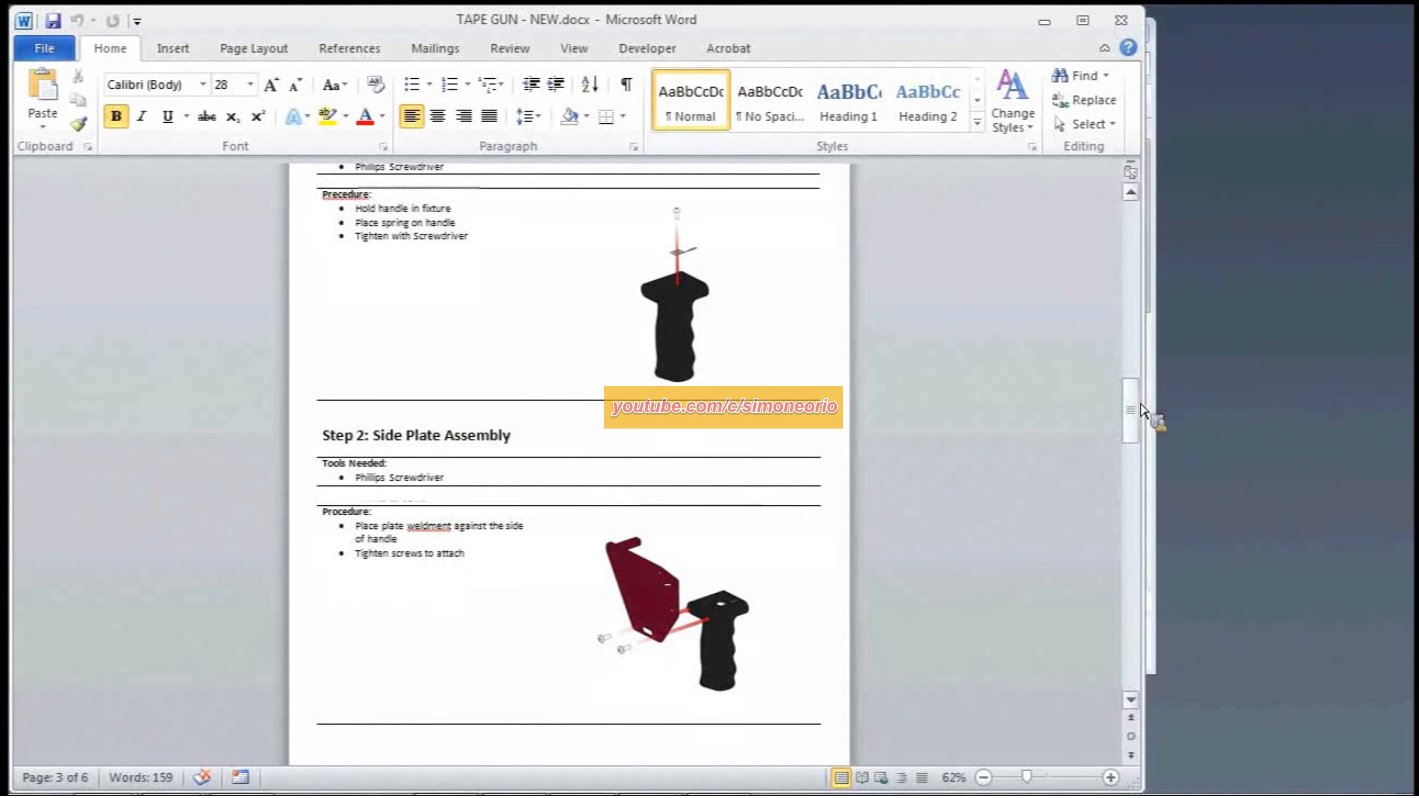
drag(1134, 401, 1141, 592)
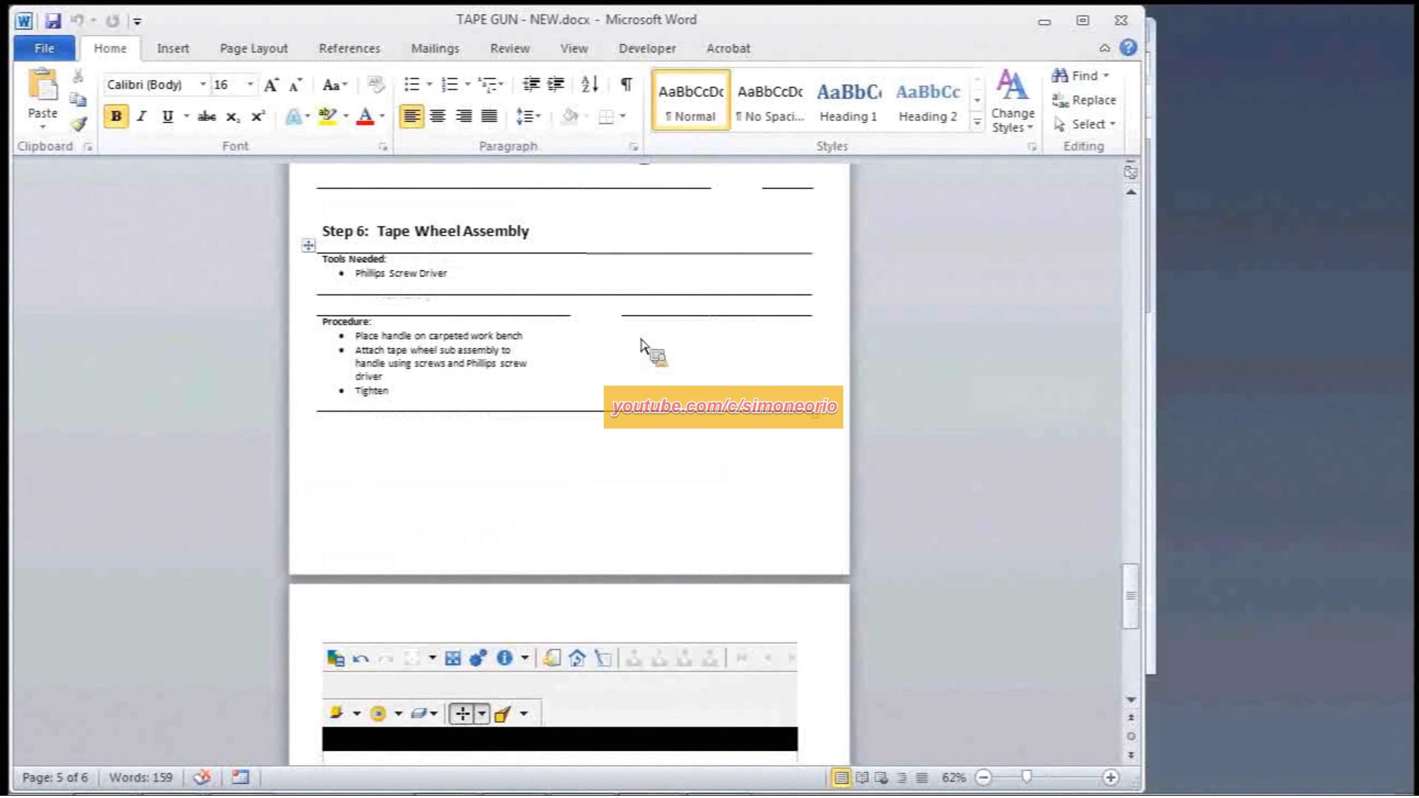
drag(1138, 593, 1131, 222)
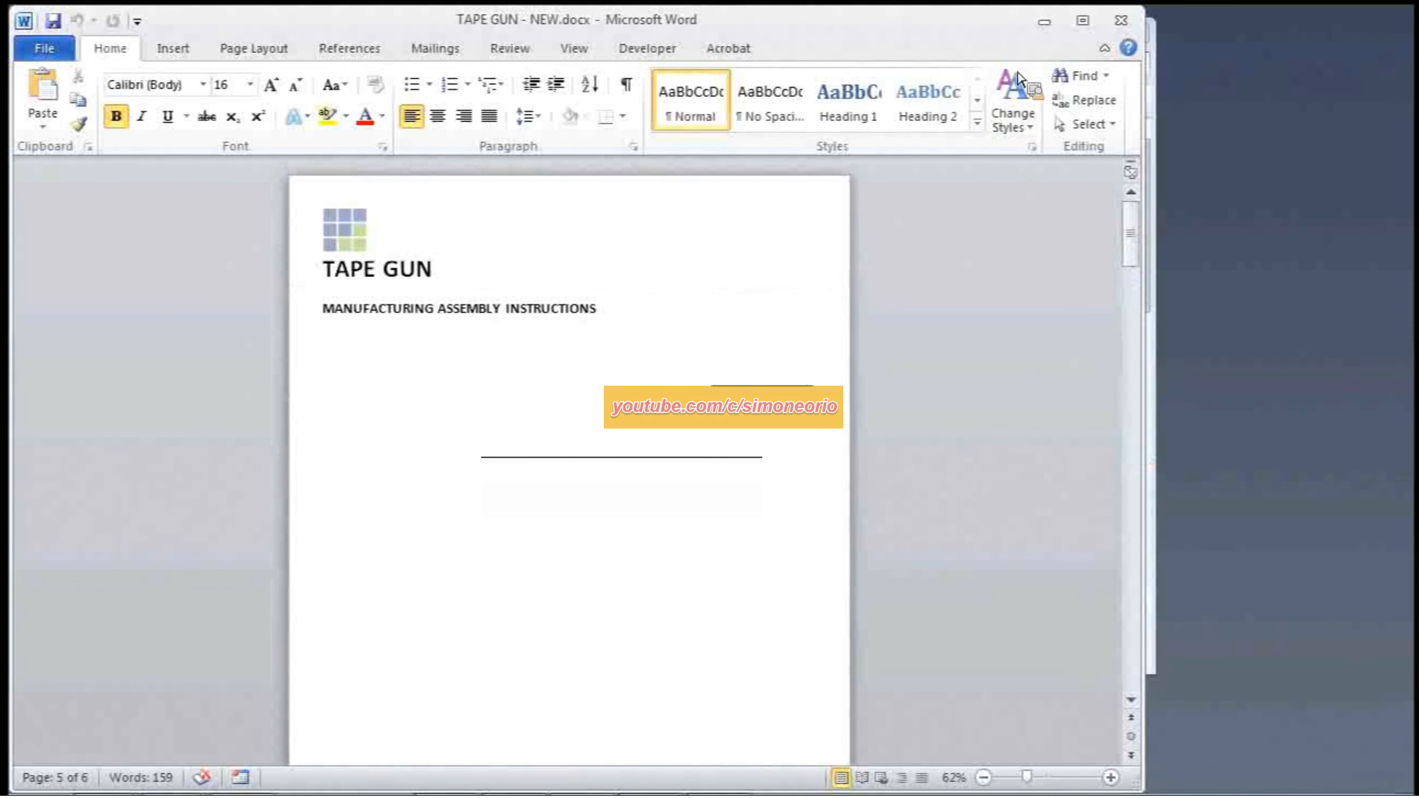
click(1045, 24)
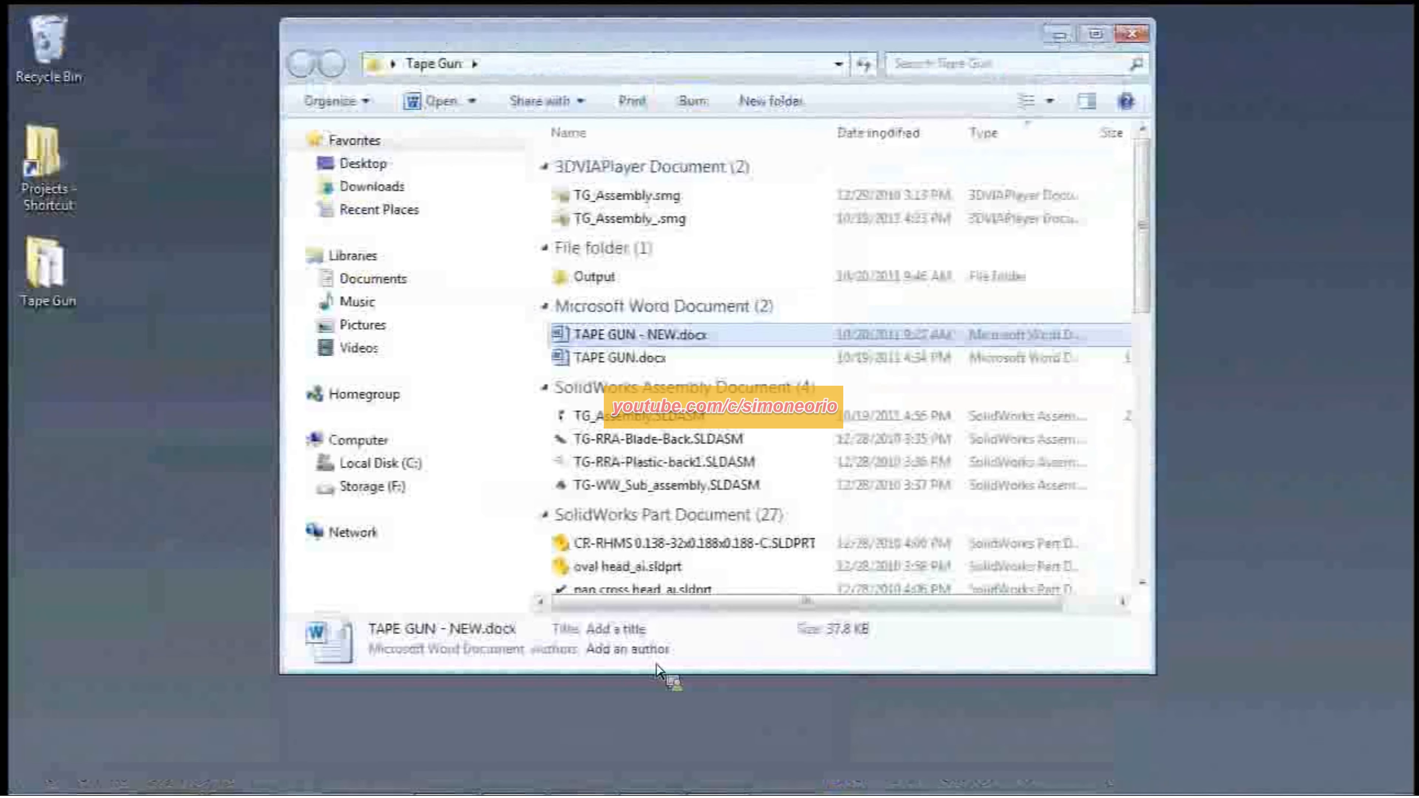
Step: Switch to 3DVIA Composer with TG_Assembly_.smg and maximize its window
mouse_move(260, 786)
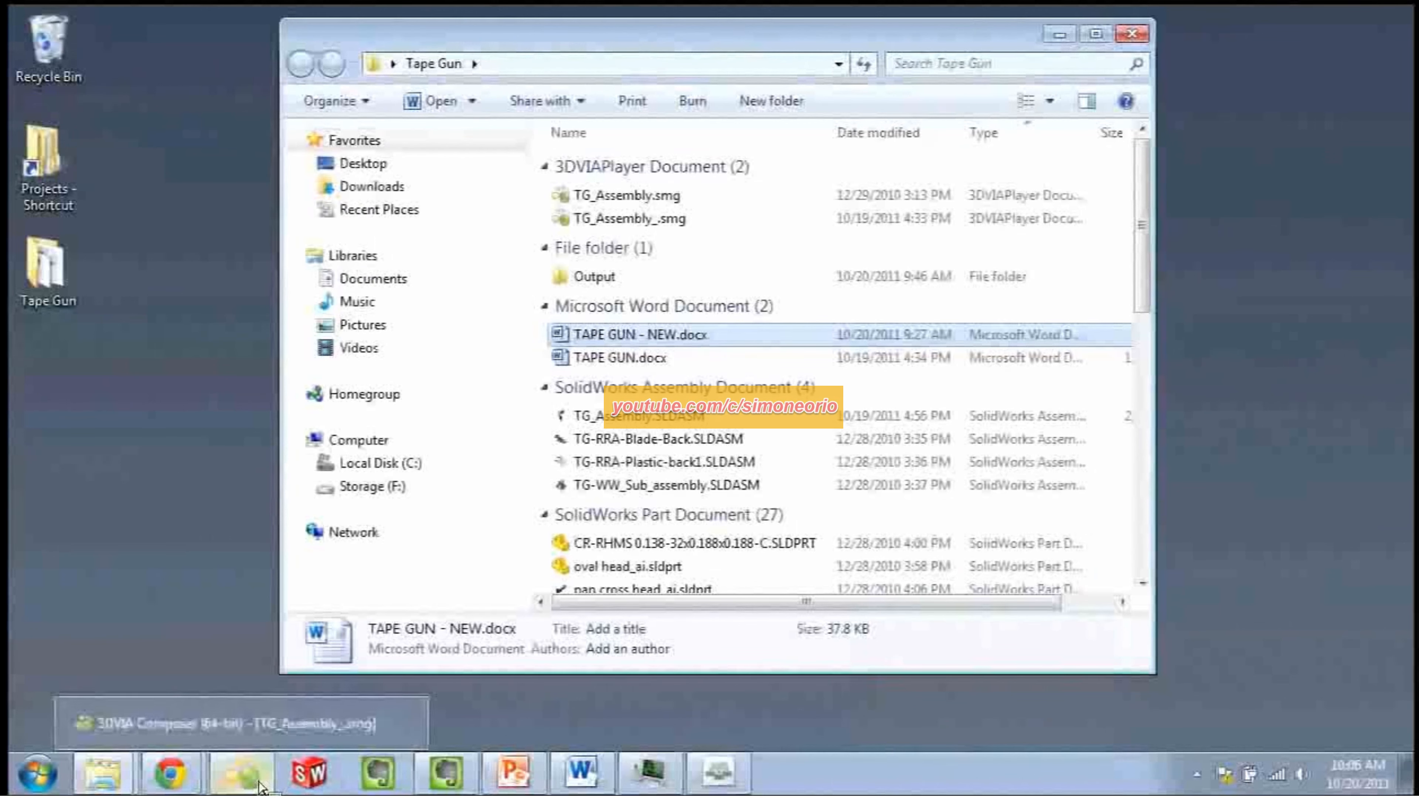
click(267, 727)
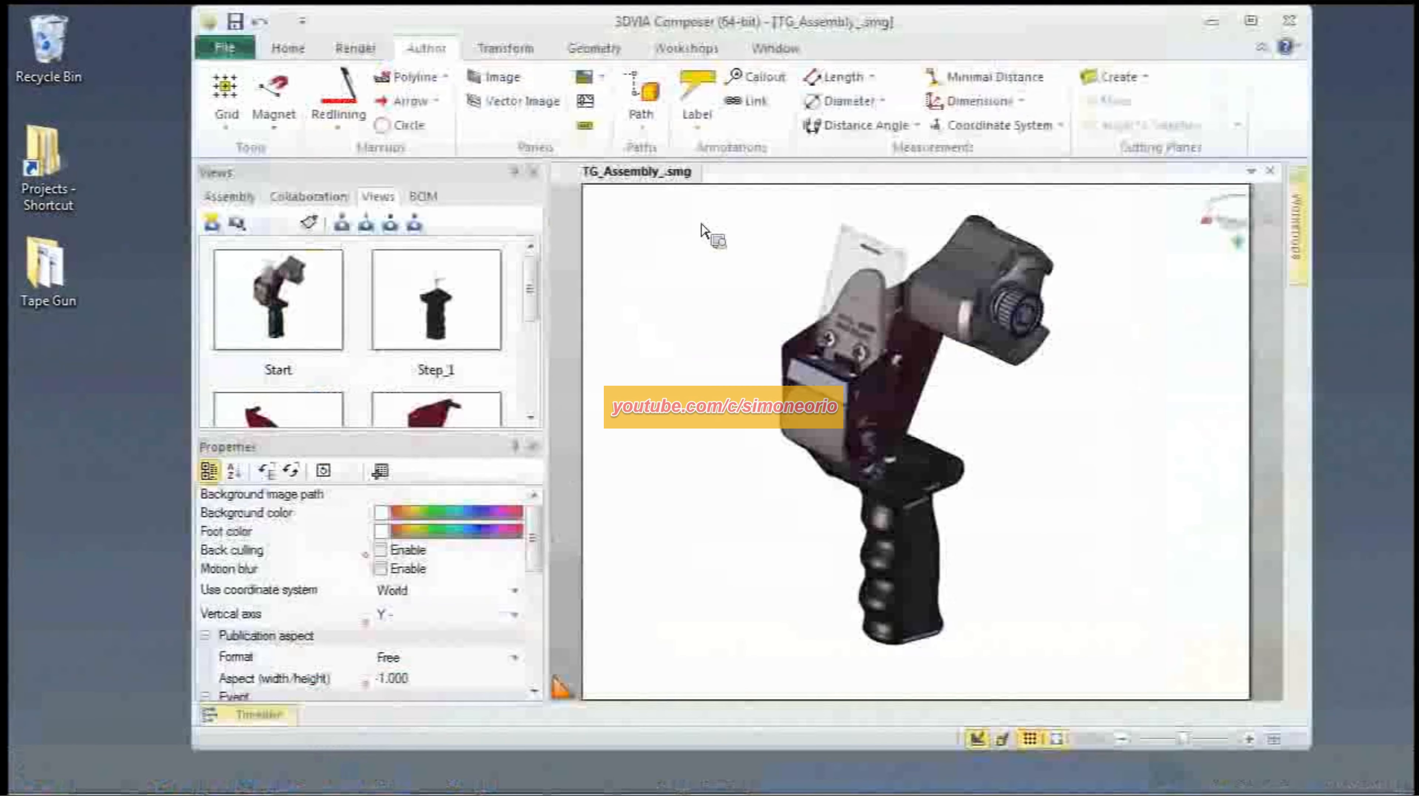
double_click(608, 25)
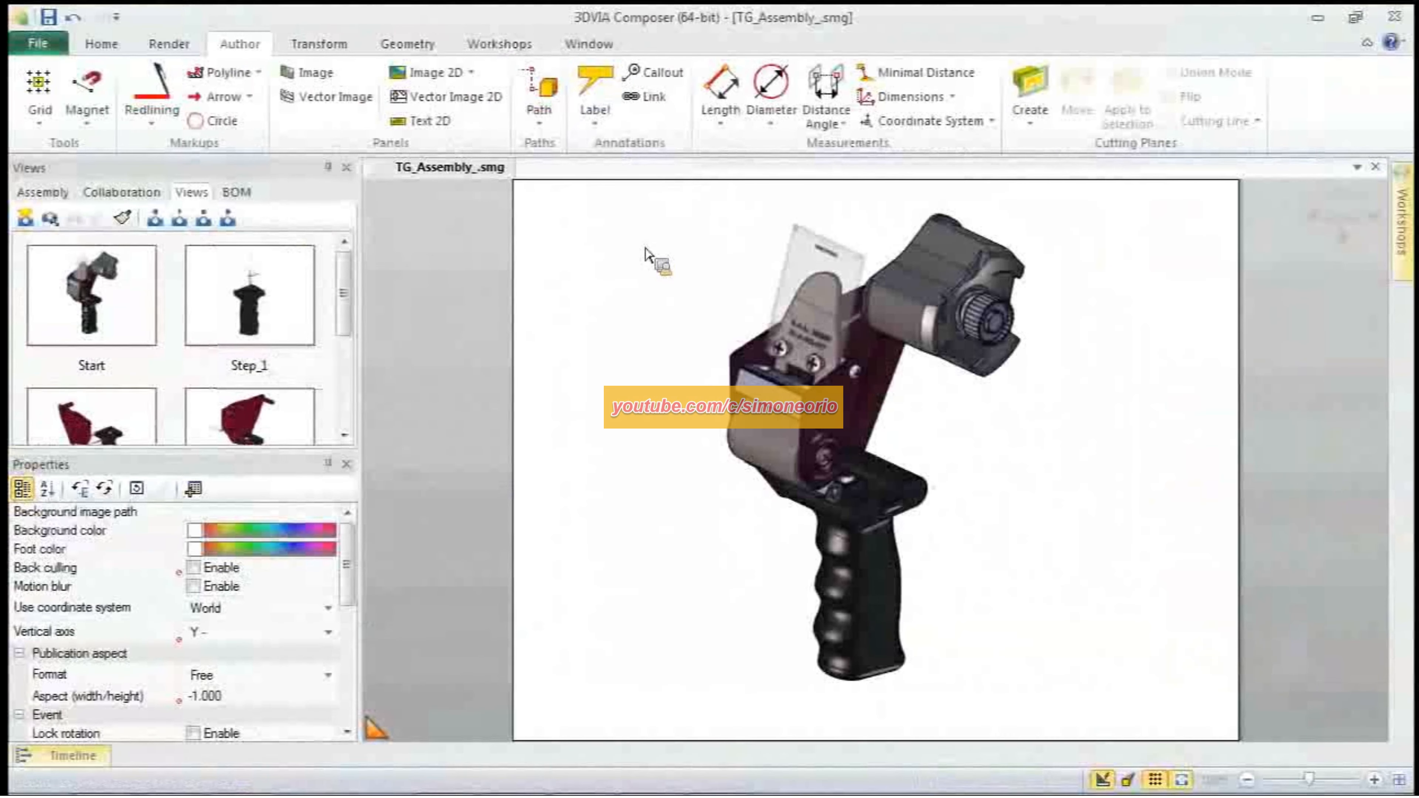
Step: Examine the files in the Tape Gun folder and the import options for opening 3D files, without opening one
click(62, 48)
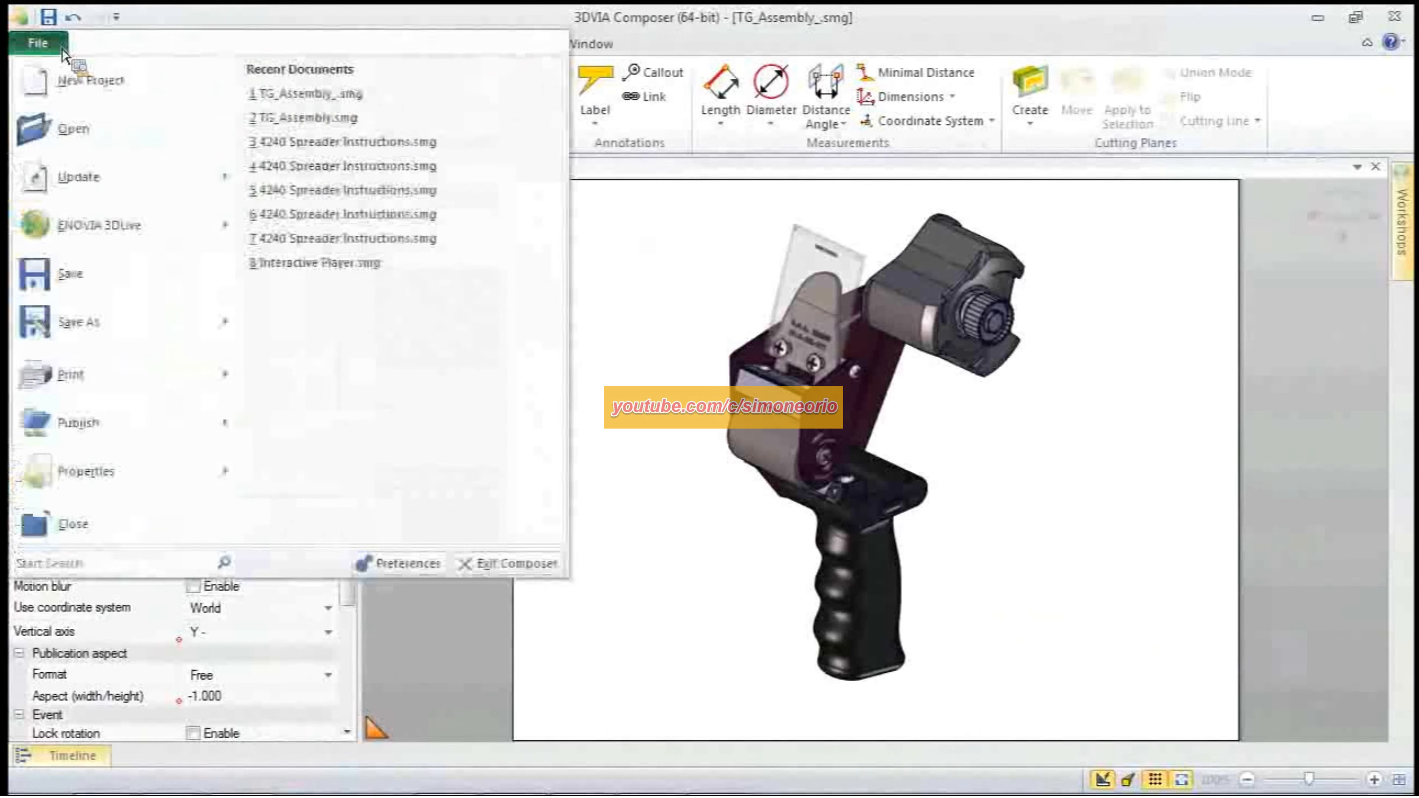
click(72, 129)
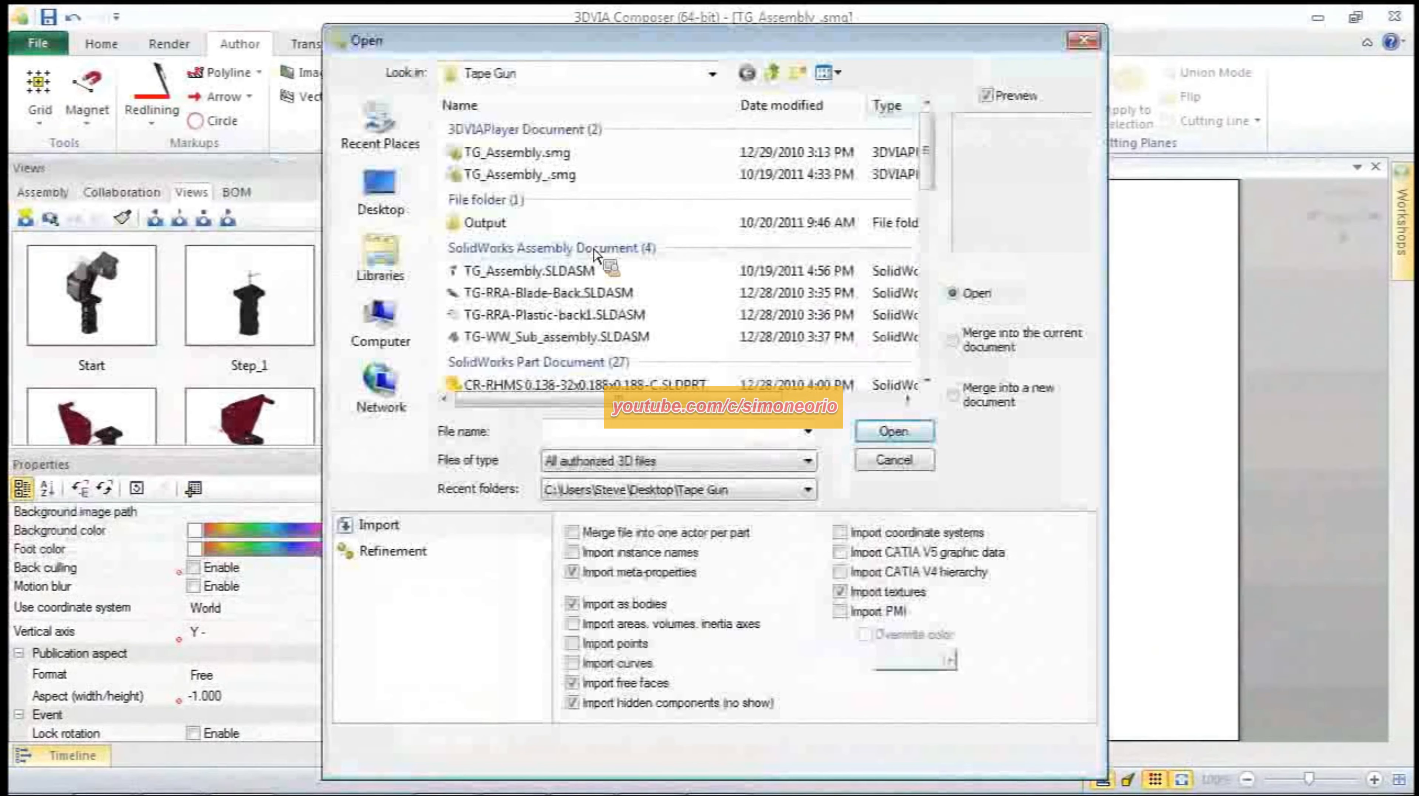
click(927, 381)
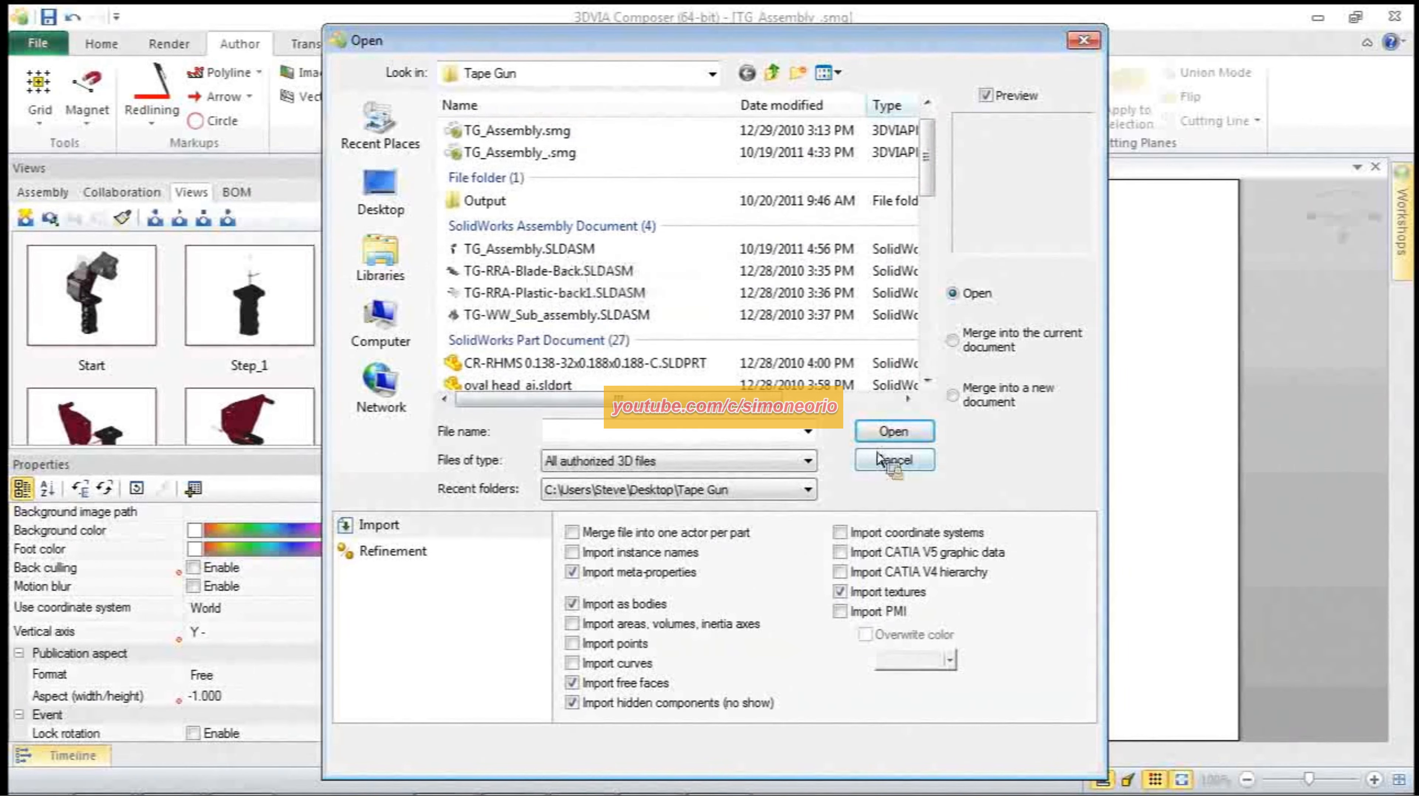
click(891, 462)
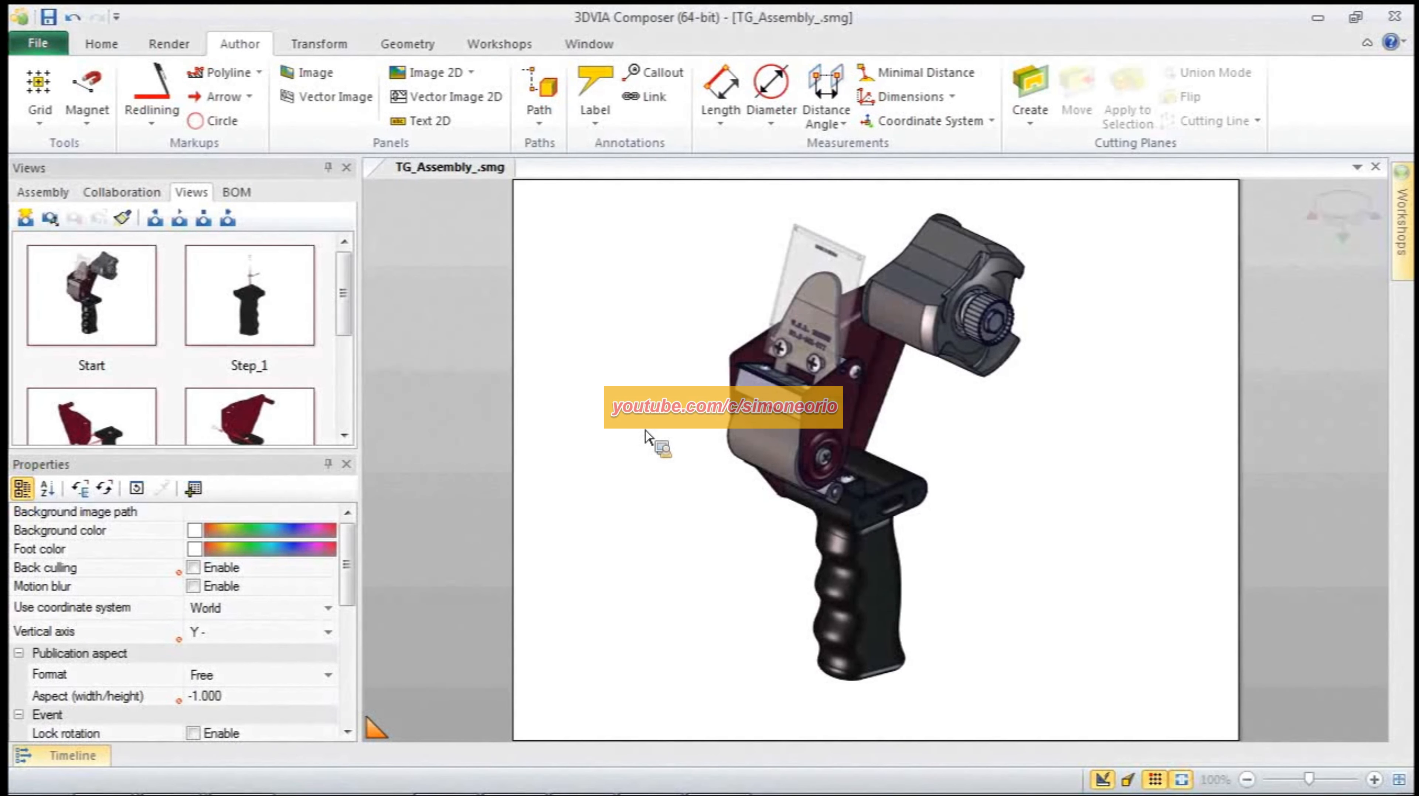
Step: Try the Flat Technical and Silhouette render modes on the tape gun assembly
click(170, 44)
click(43, 114)
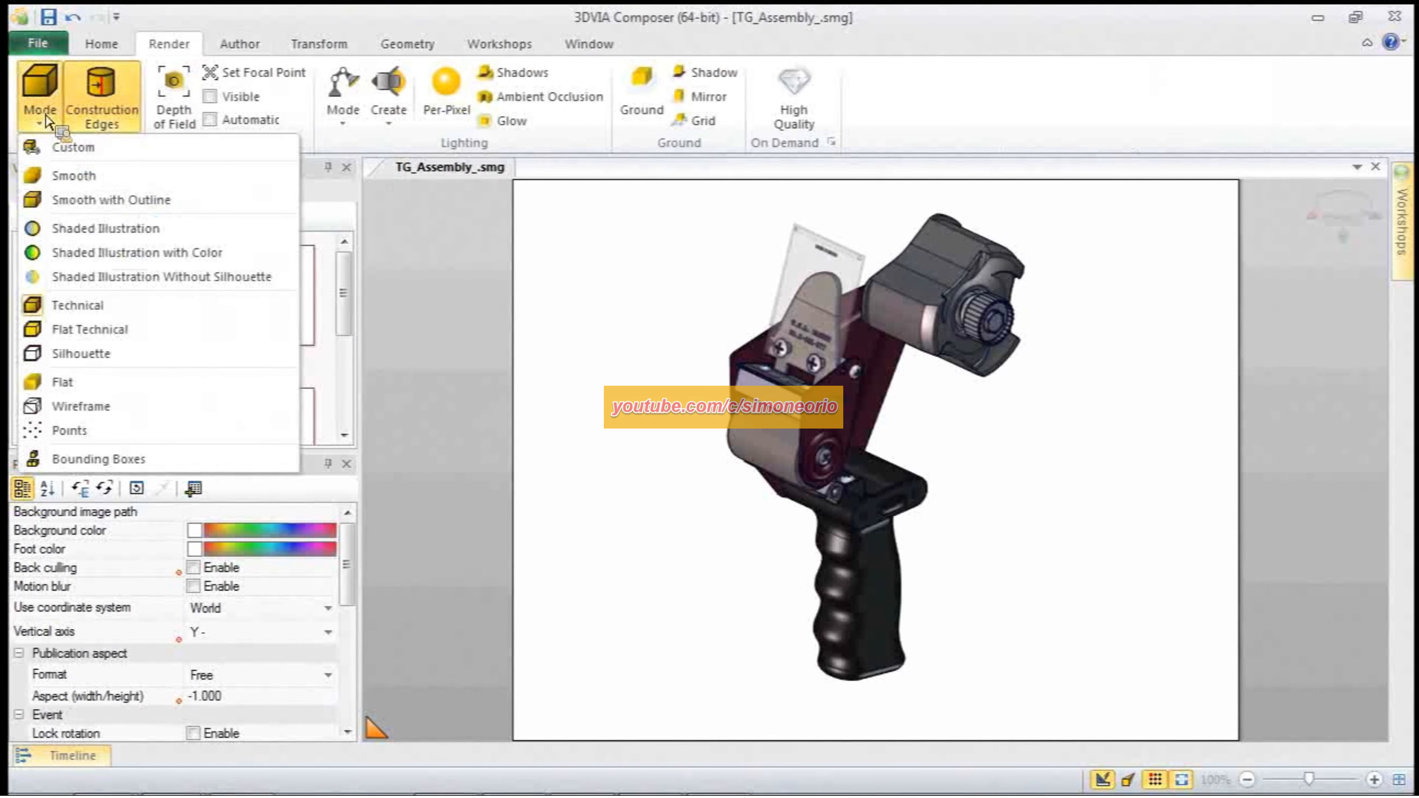
click(89, 337)
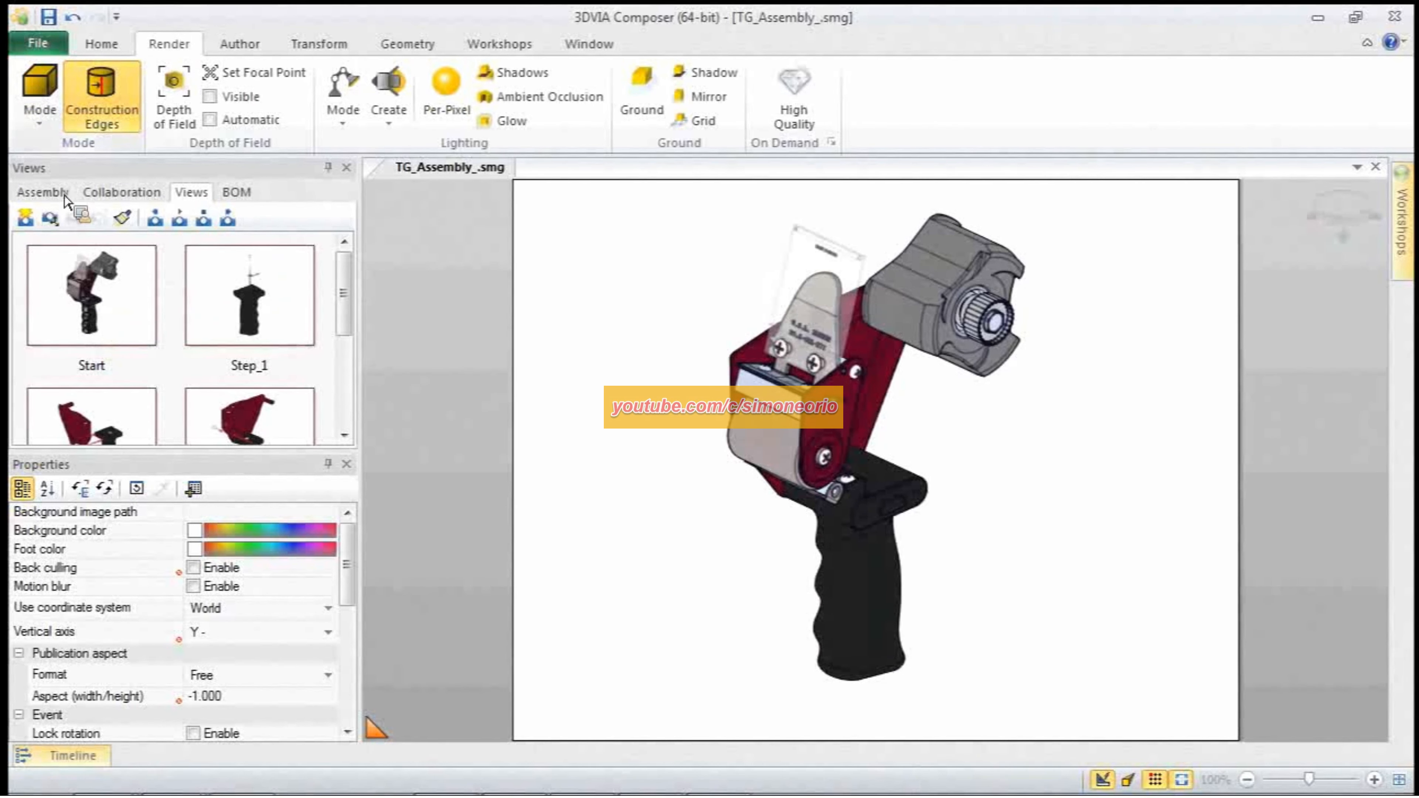
click(39, 92)
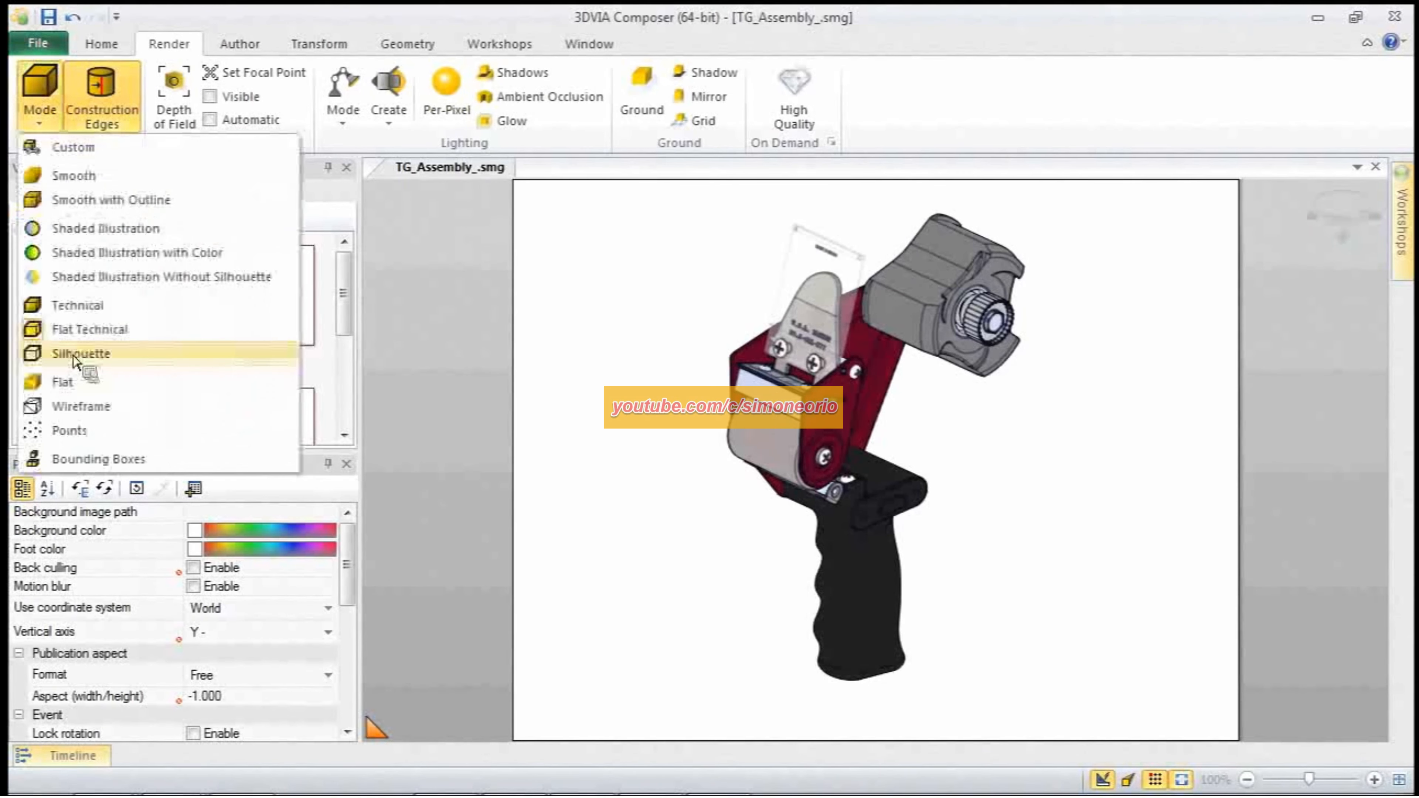
click(84, 352)
drag(75, 357, 84, 320)
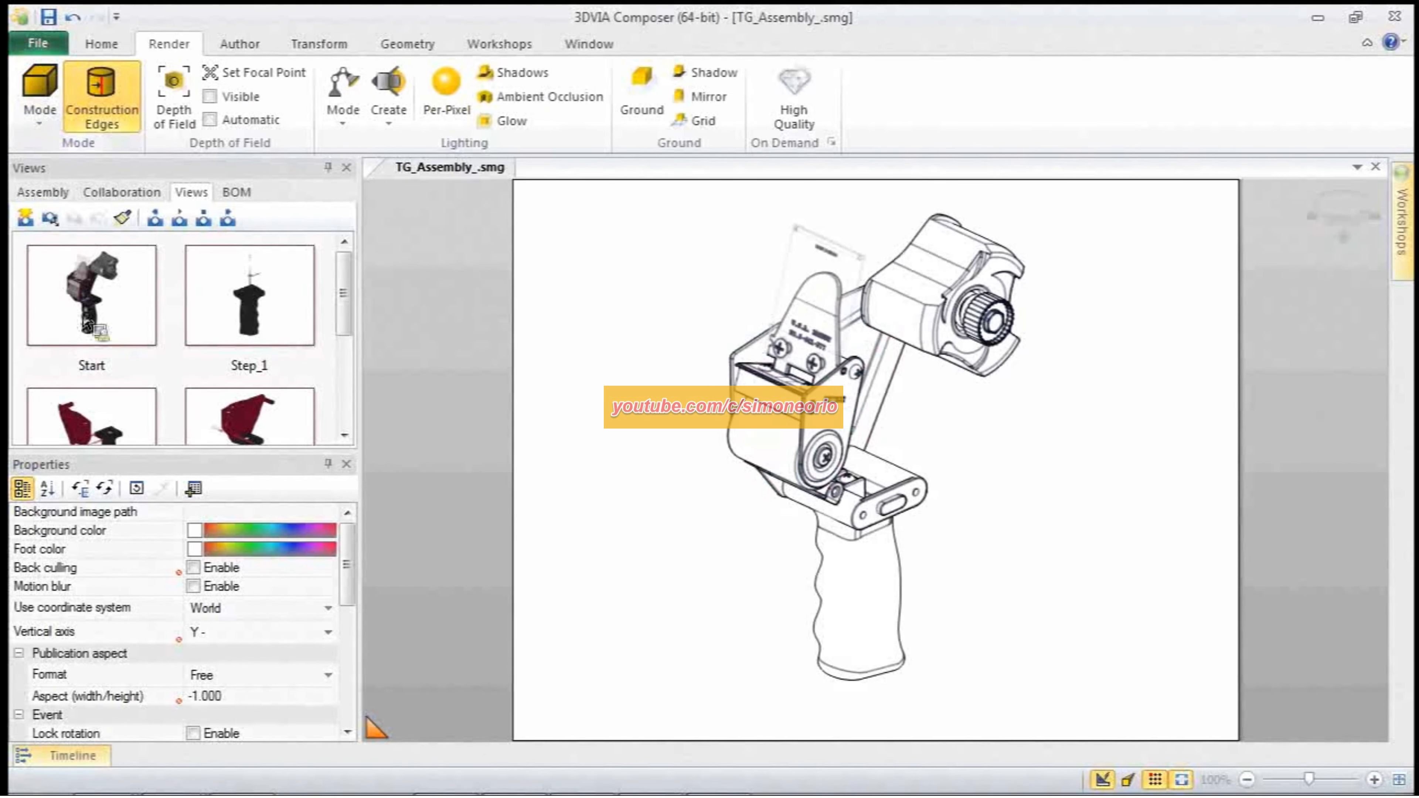
Step: Render the tape gun in Smooth mode with per-pixel lighting and ambient occlusion
click(50, 130)
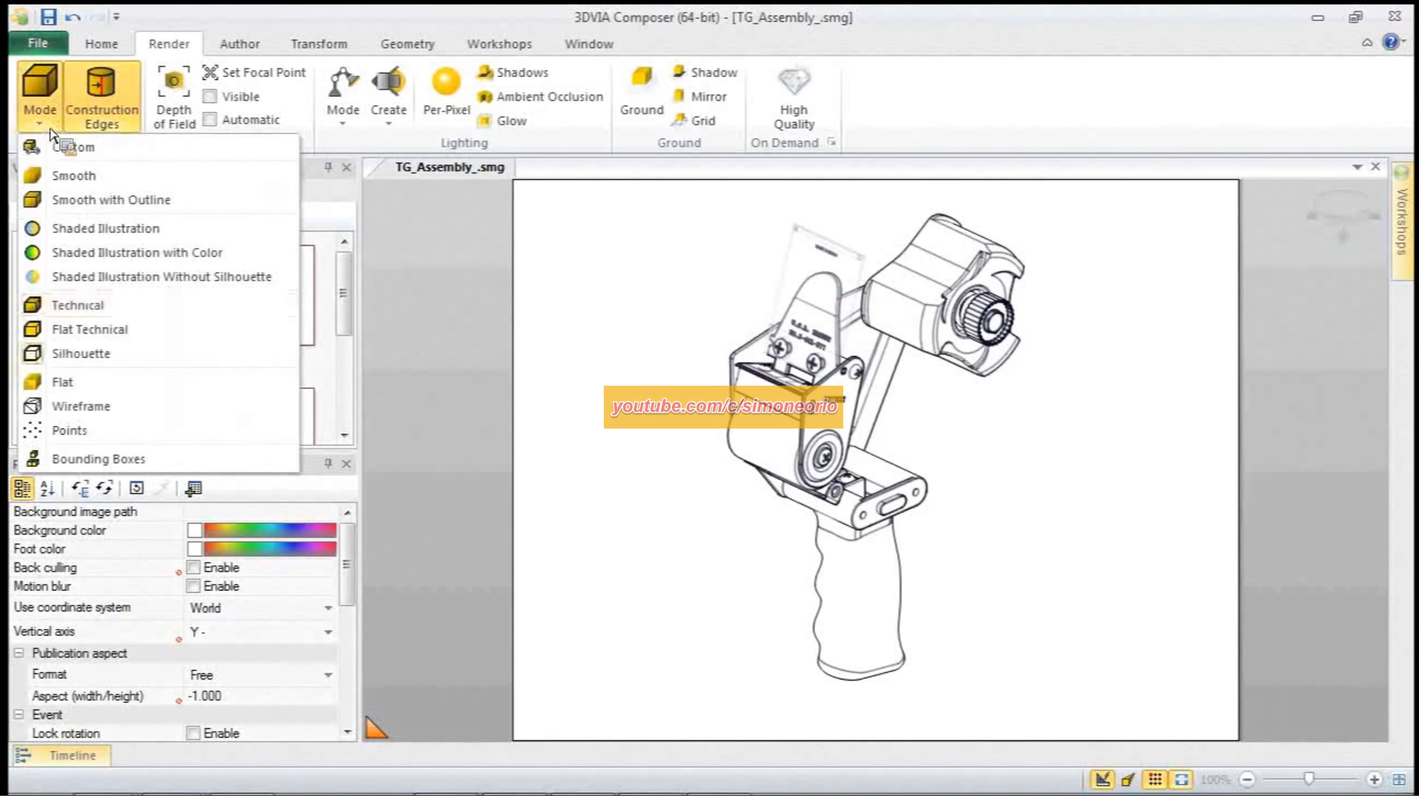
click(67, 175)
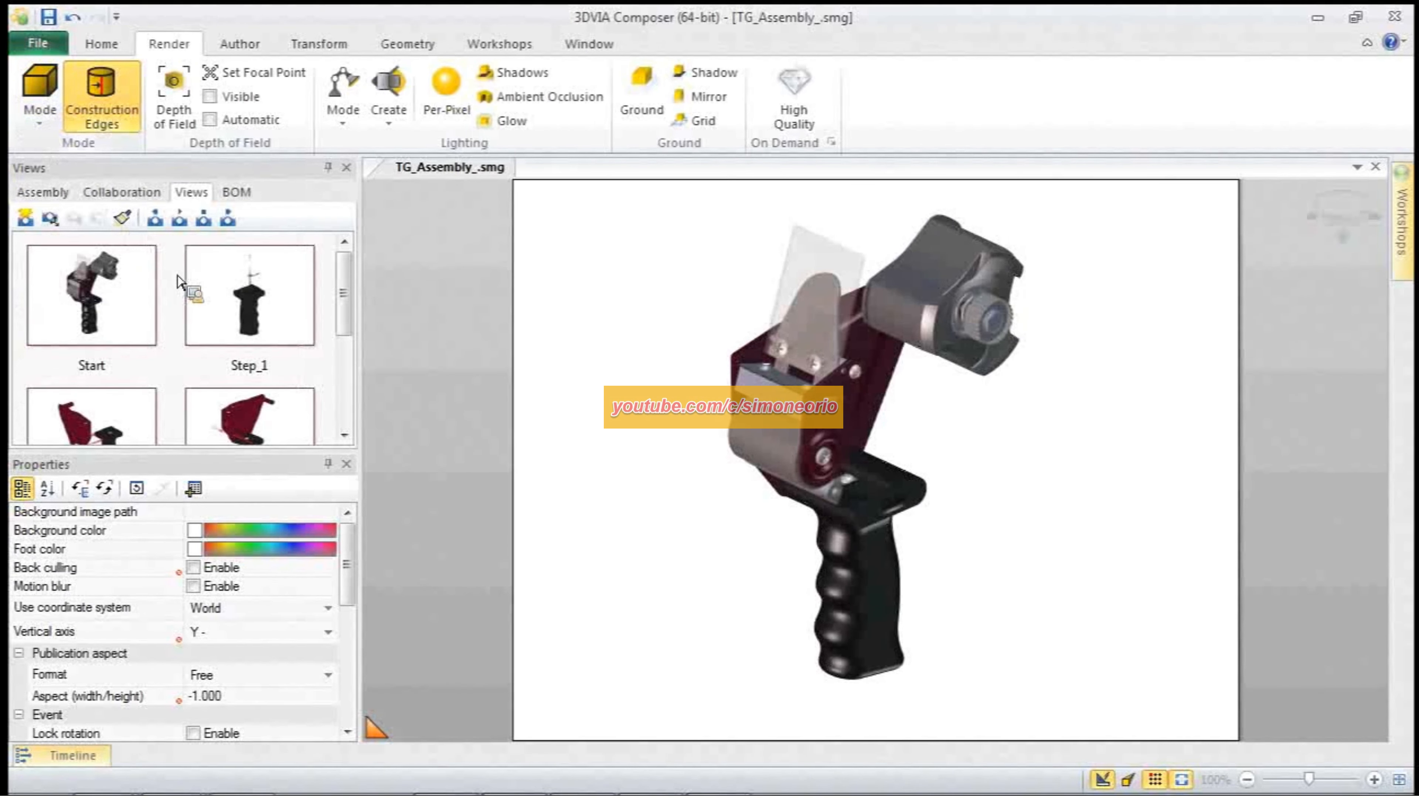
click(462, 98)
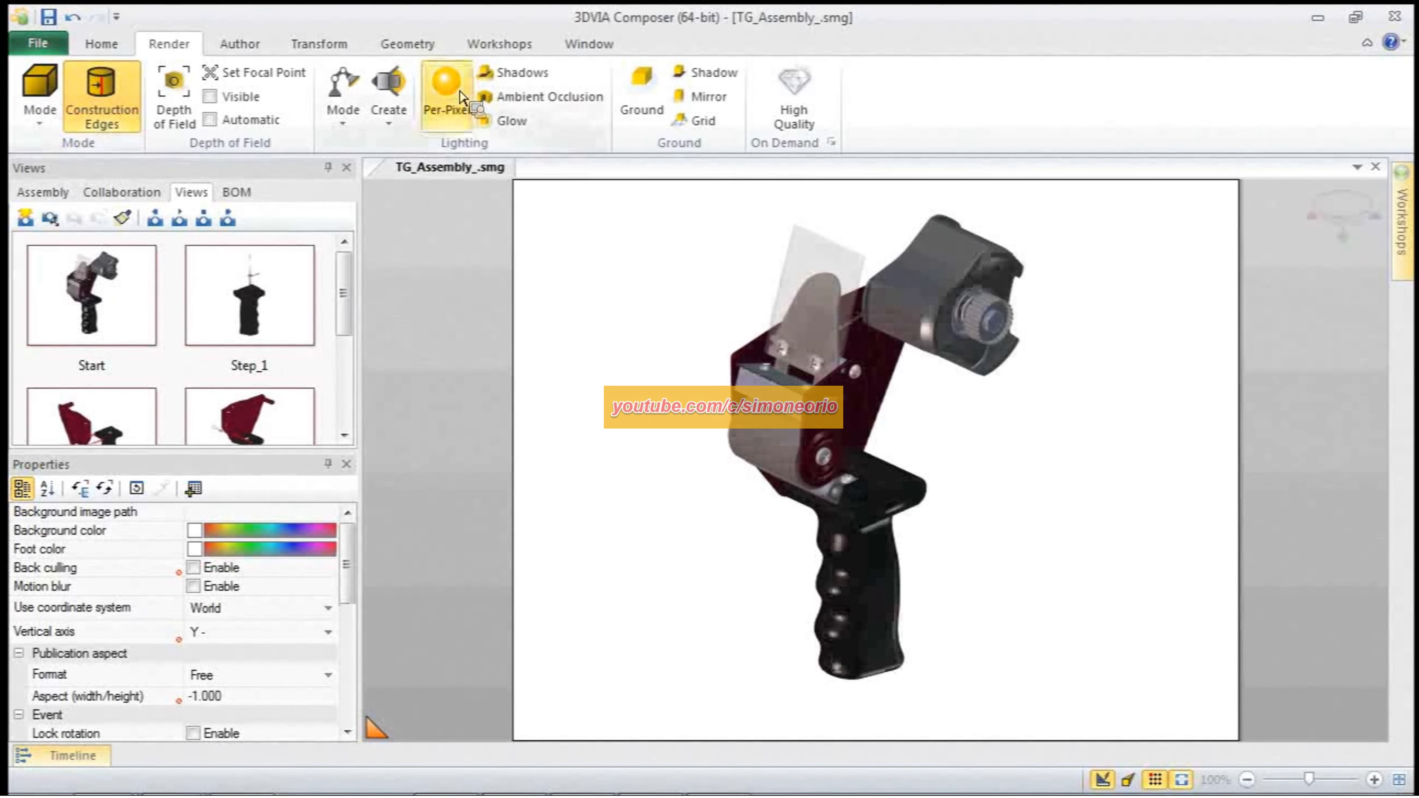
click(513, 101)
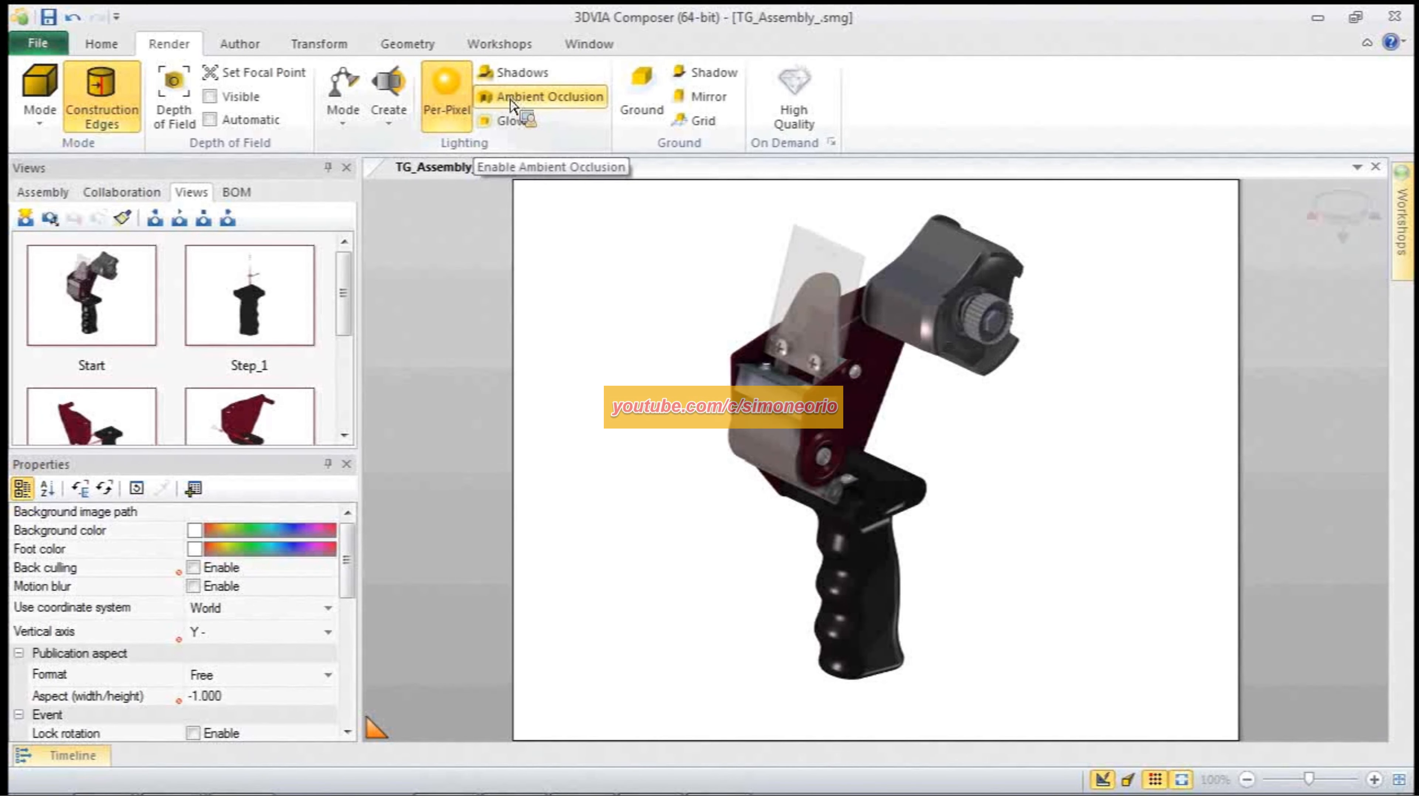
Step: Try the ground display with shadow and mirror effects beneath the tape gun
click(651, 106)
click(695, 79)
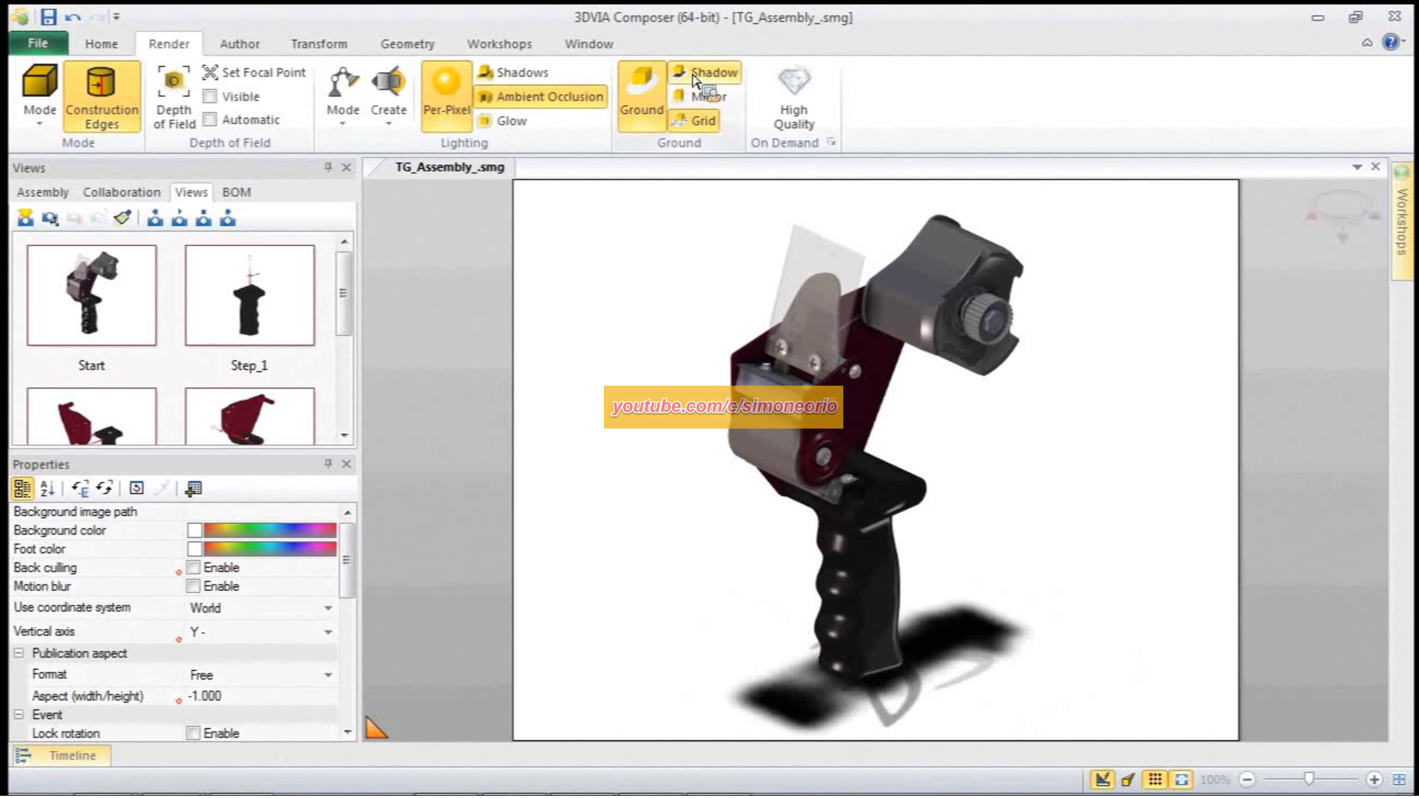
click(701, 100)
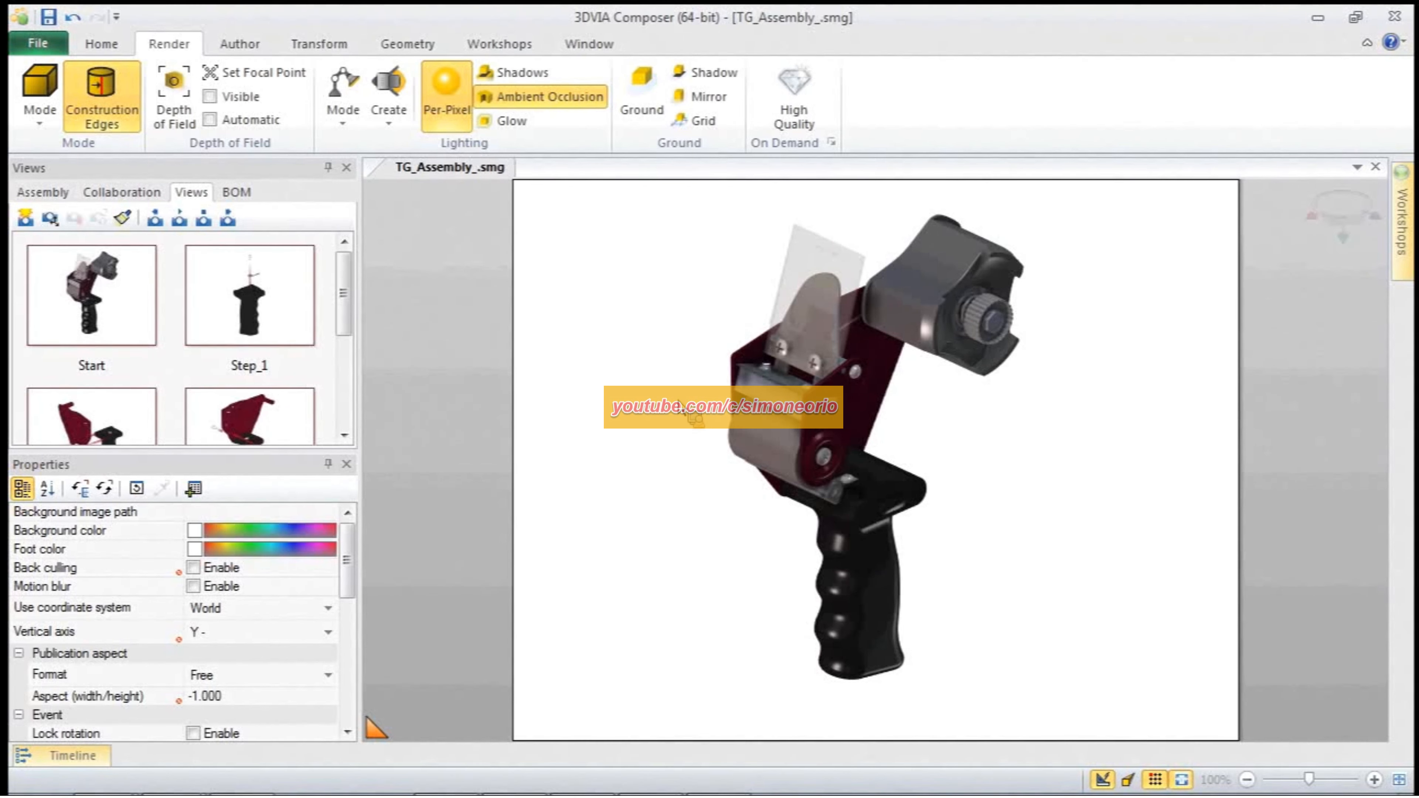
Step: Update the Start view with a reoriented perspective display of the tape gun
mouse_move(679, 401)
middle_down()
mouse_move(750, 371)
mouse_move(697, 360)
mouse_move(677, 393)
middle_up()
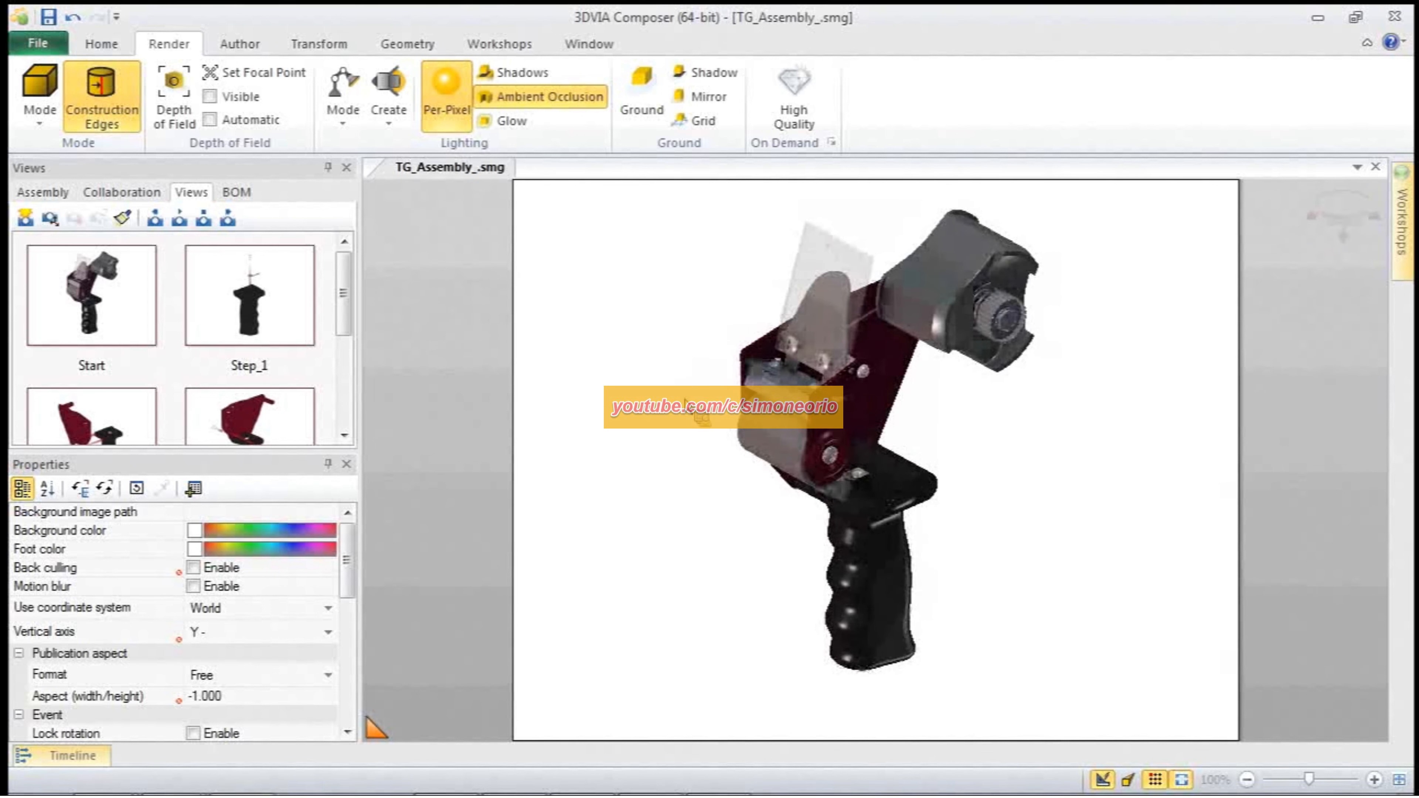
click(1129, 780)
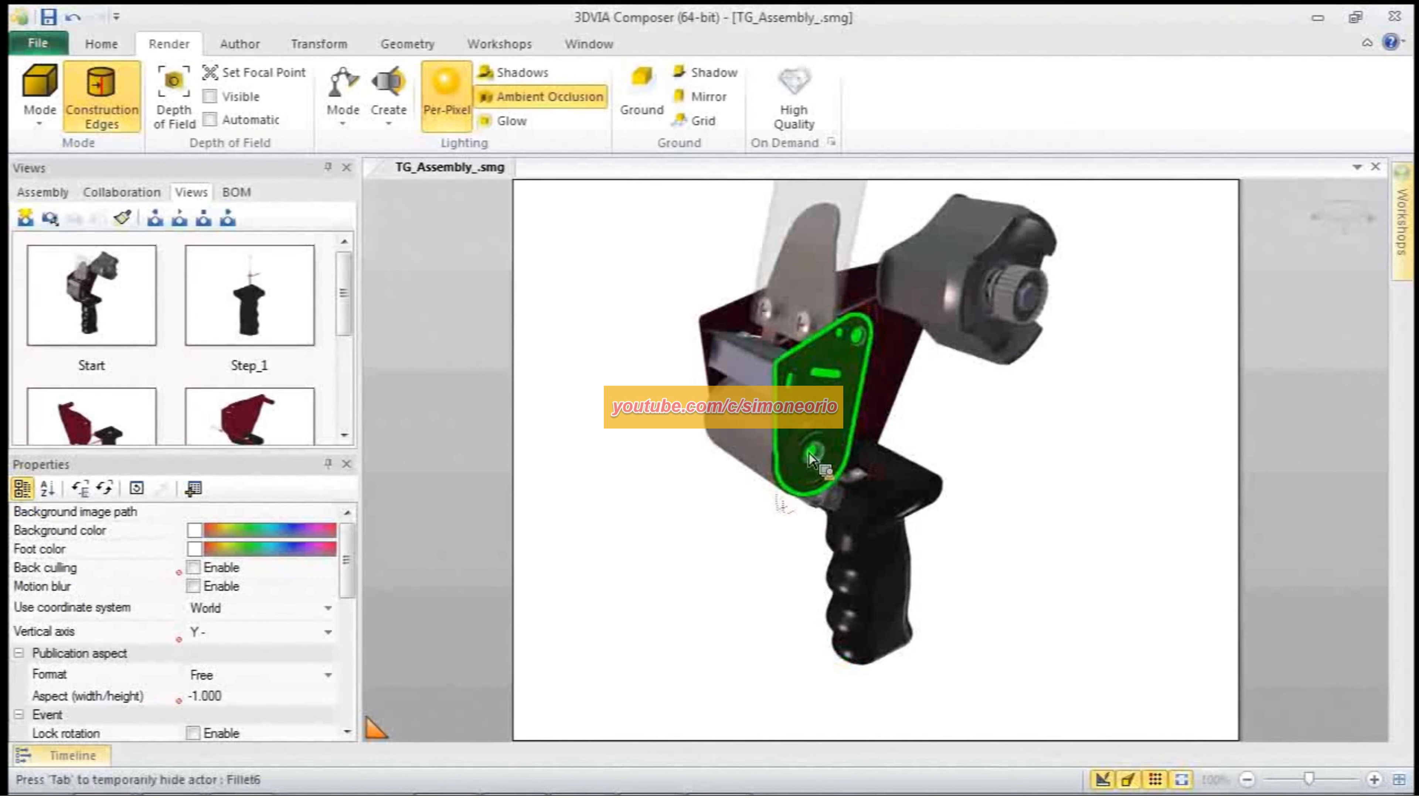
middle_drag(809, 459, 709, 303)
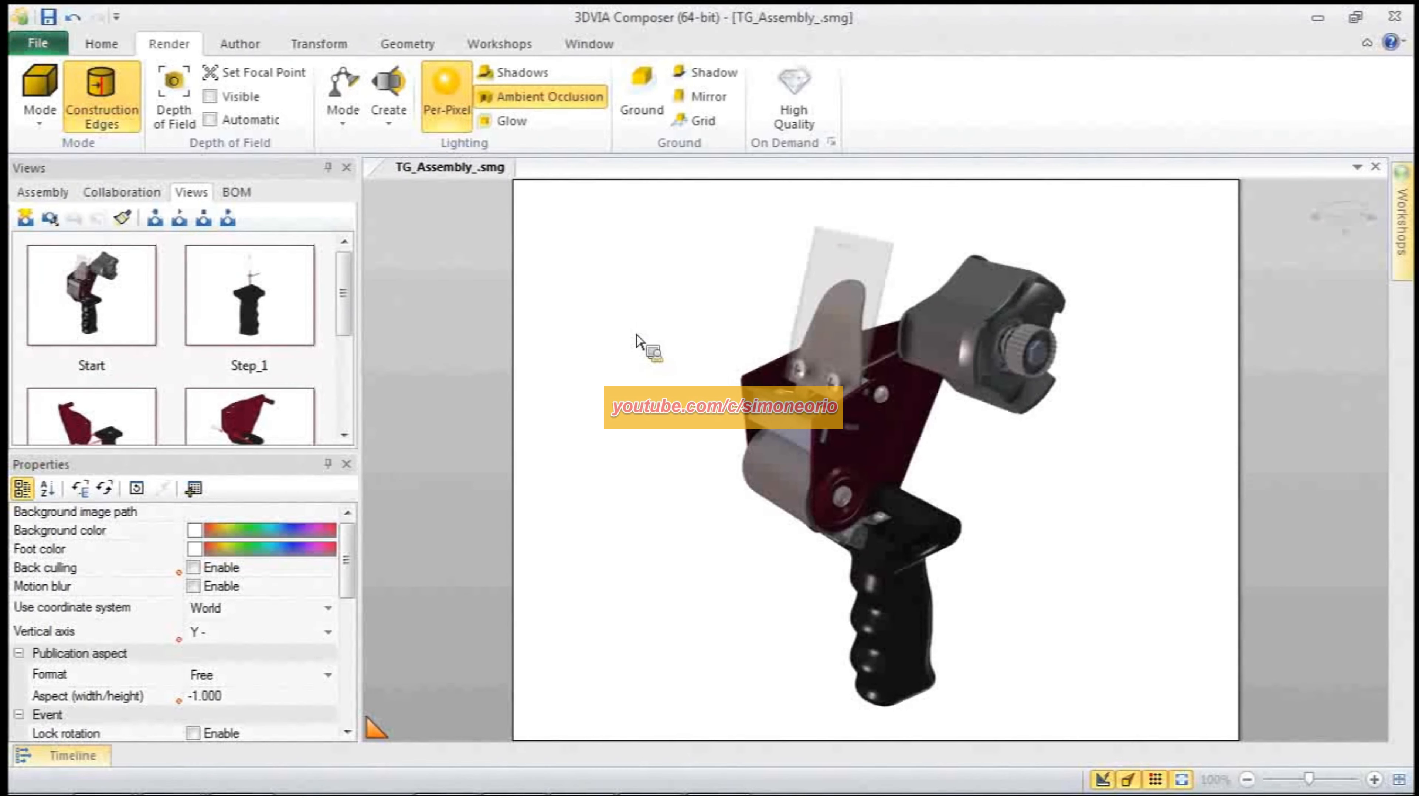
click(96, 312)
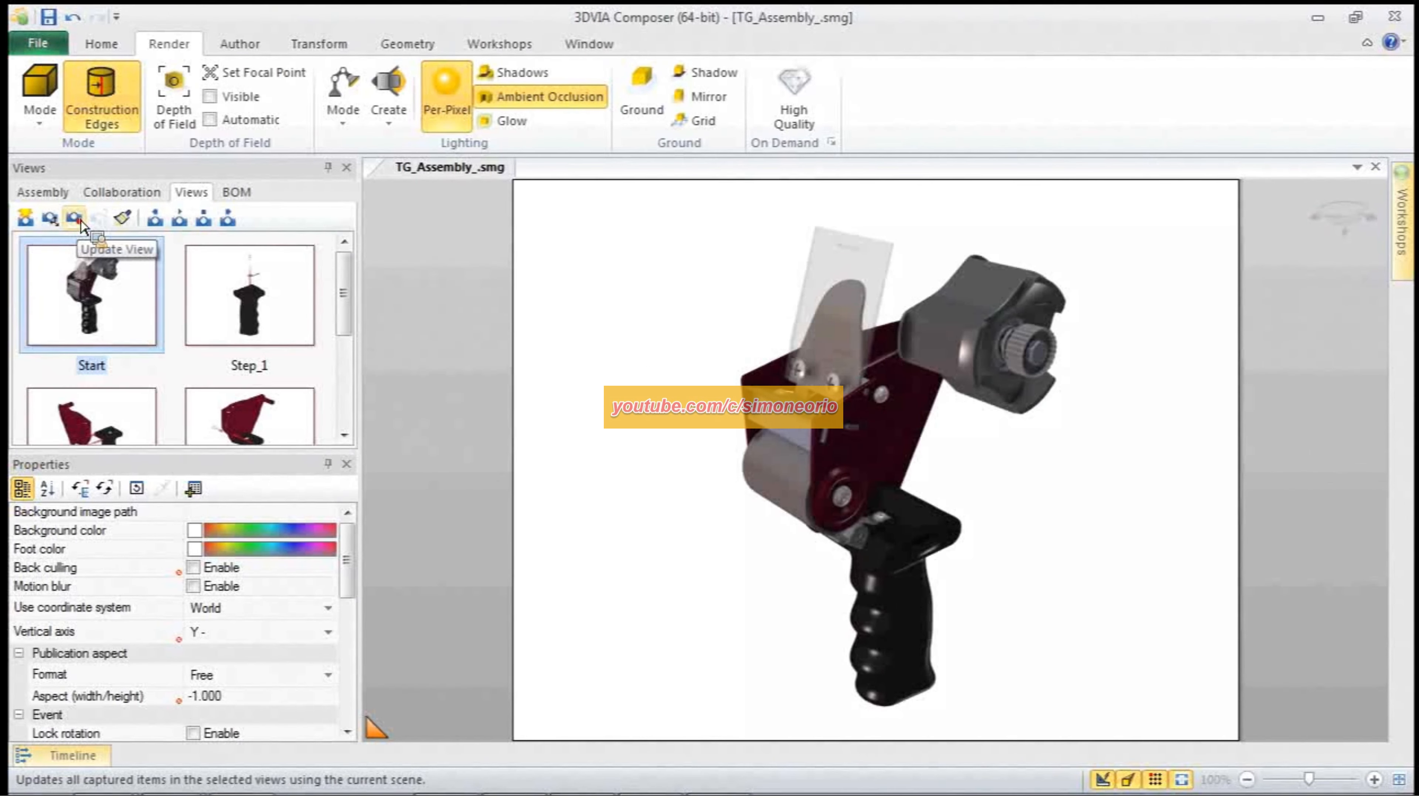
click(81, 222)
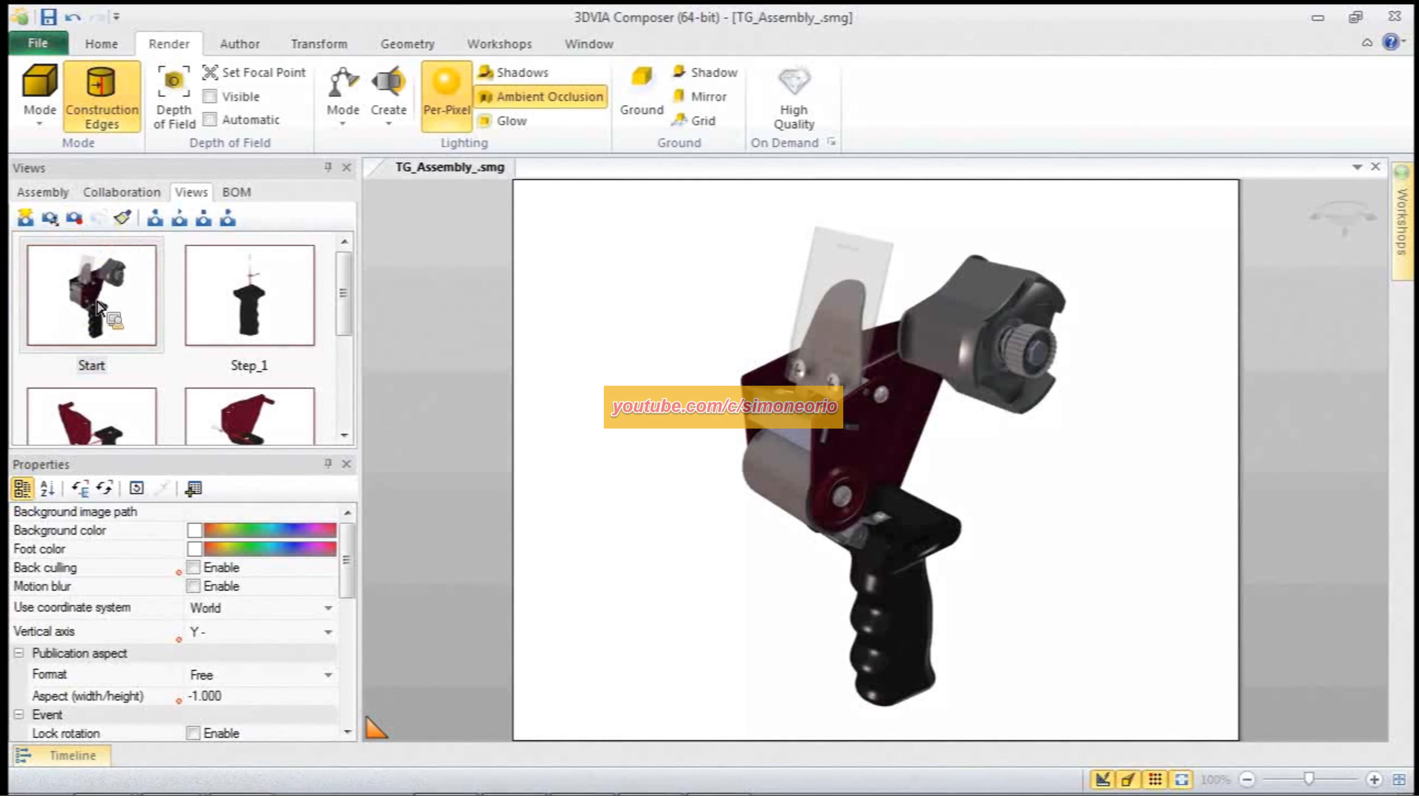
Step: Examine the saved assembly views in order from Step_1 to Step_5
drag(97, 306, 261, 308)
click(261, 308)
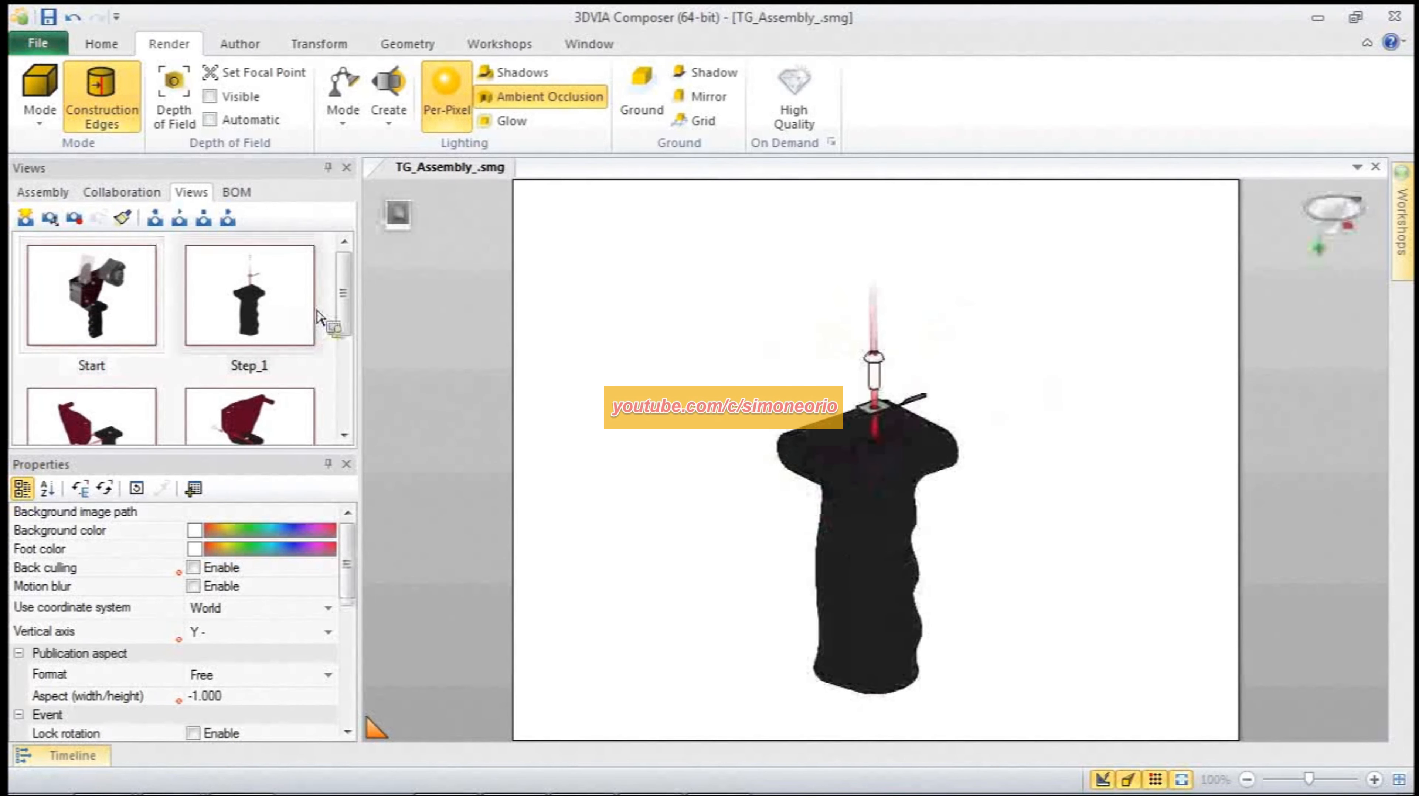
scroll(353, 316, down, 2)
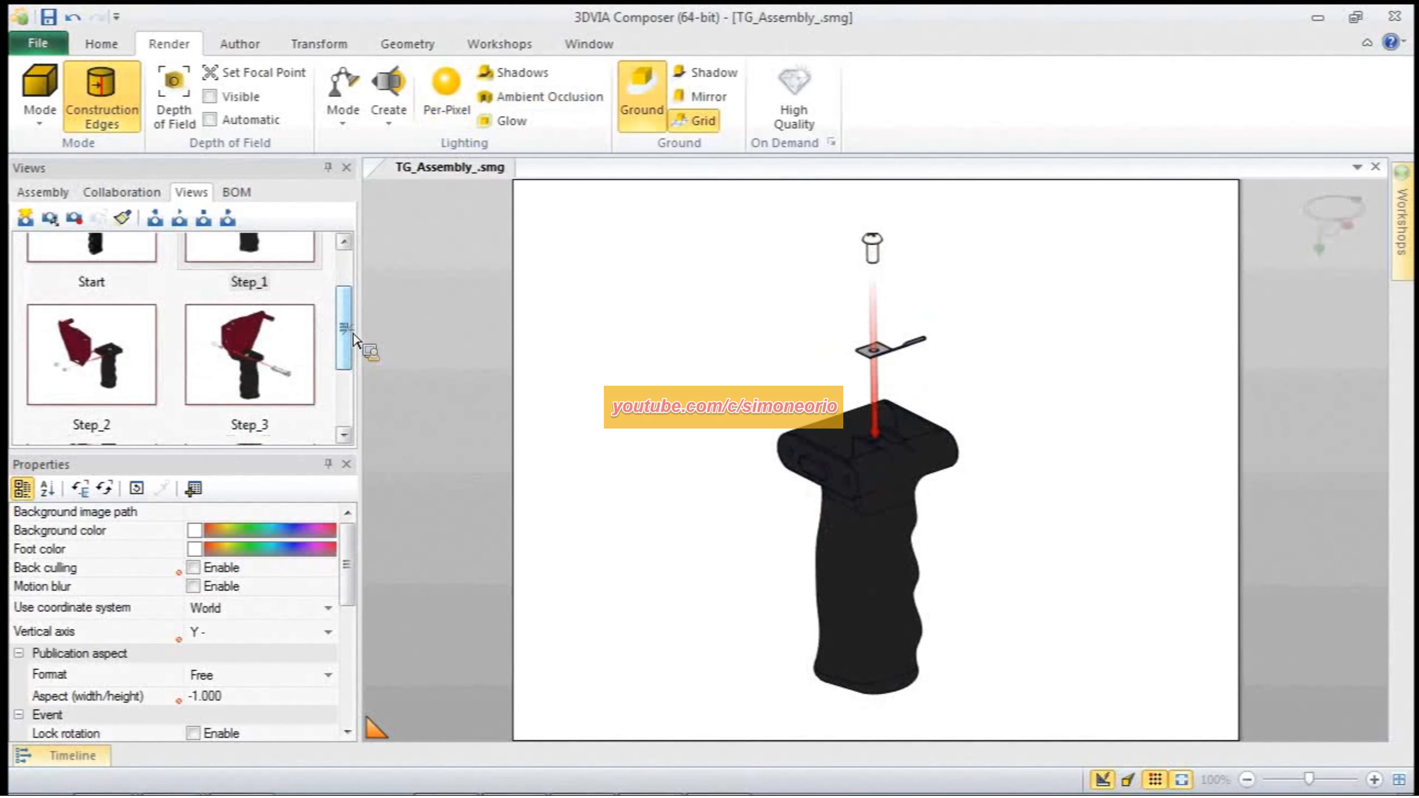
click(110, 367)
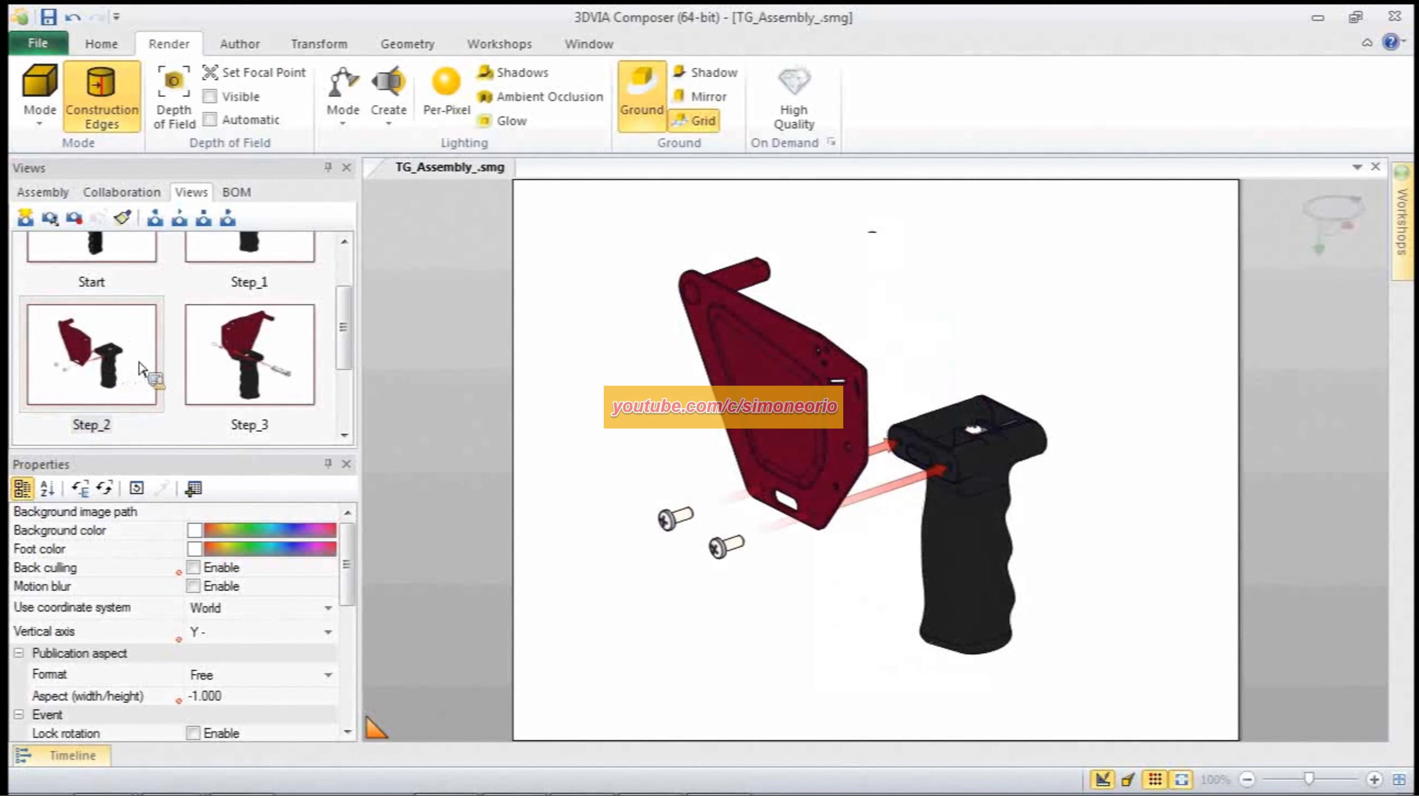
click(253, 359)
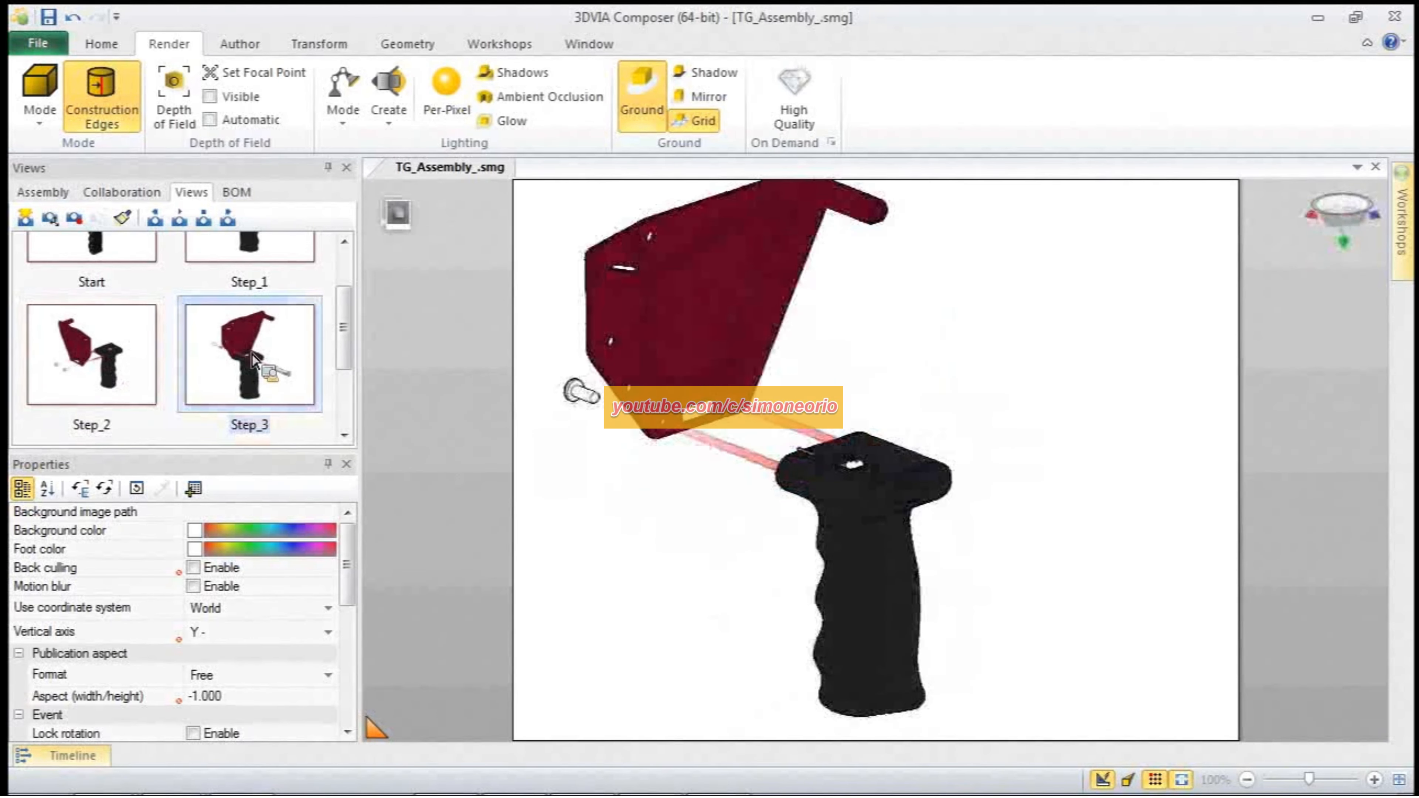
scroll(352, 335, down, 3)
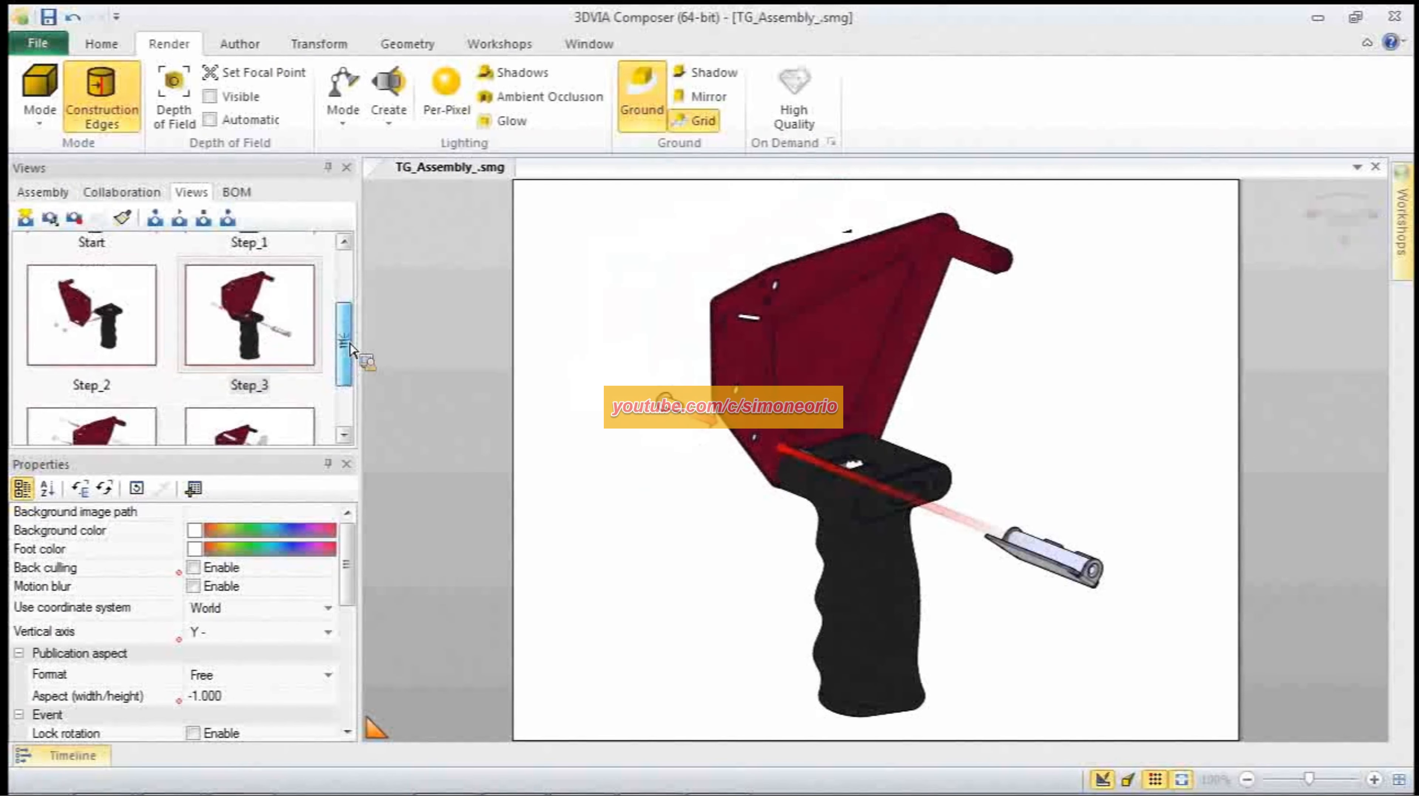
click(110, 374)
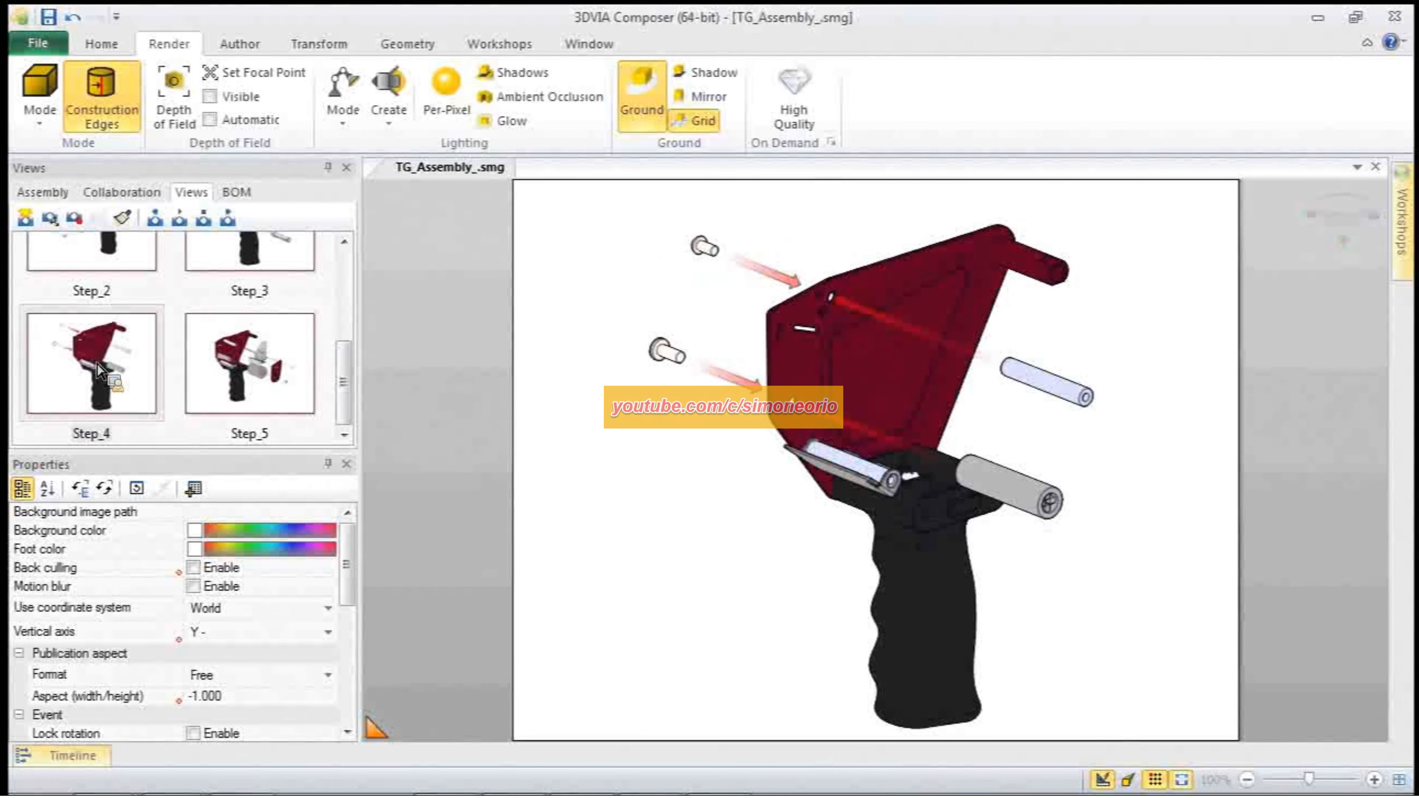
click(235, 370)
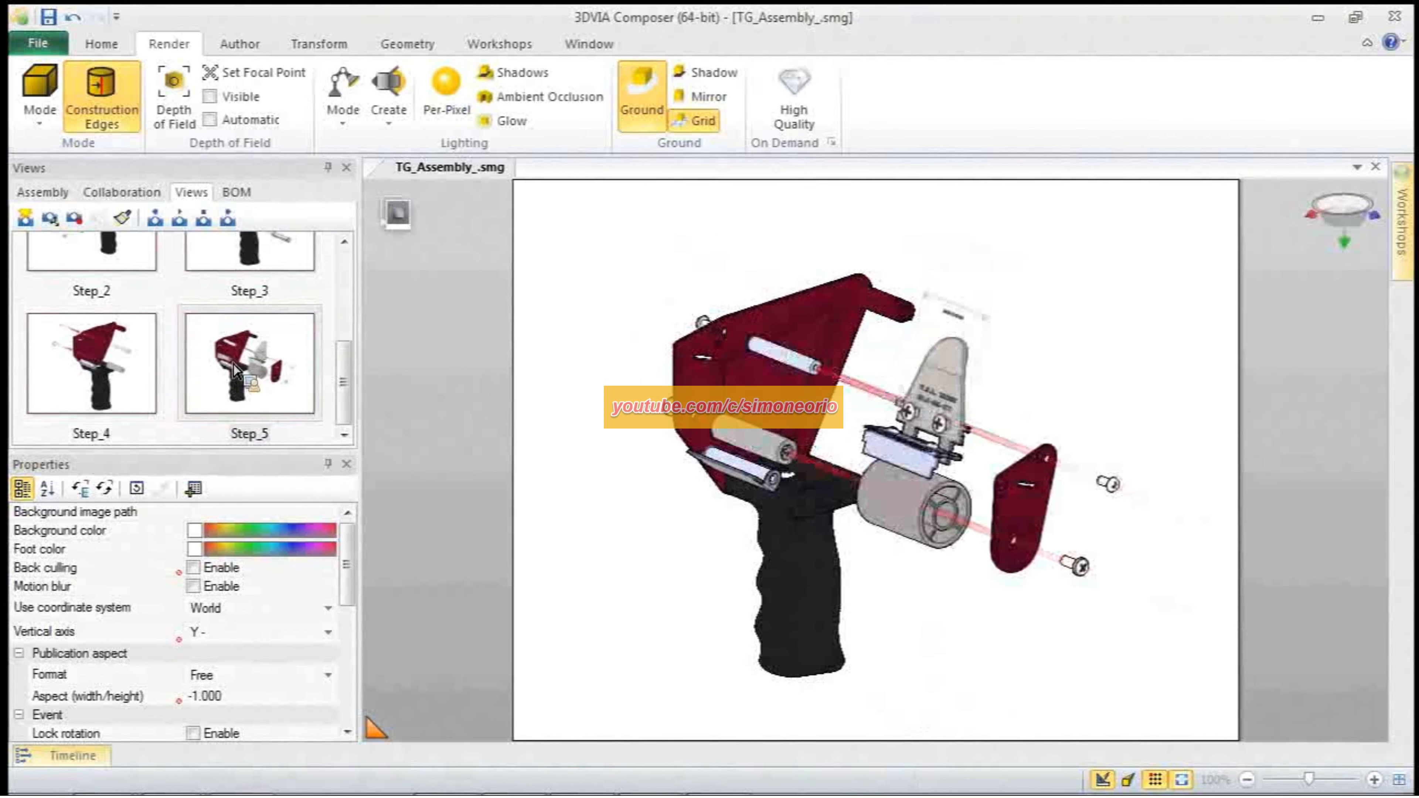
Step: Restore the Start view, turn off perspective and per-pixel lighting, and render the tape gun in Flat Technical mode
drag(226, 369, 352, 308)
double_click(115, 297)
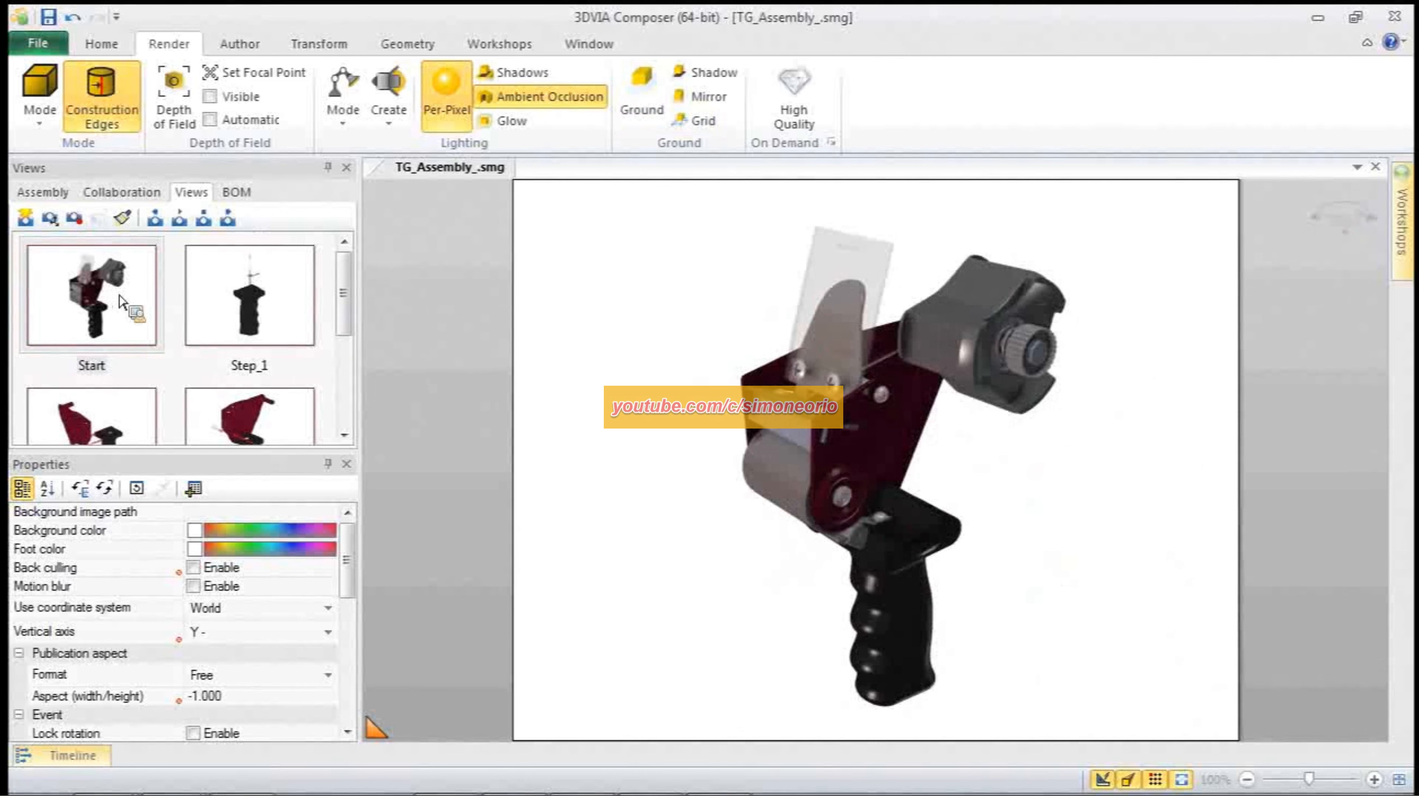
click(1129, 783)
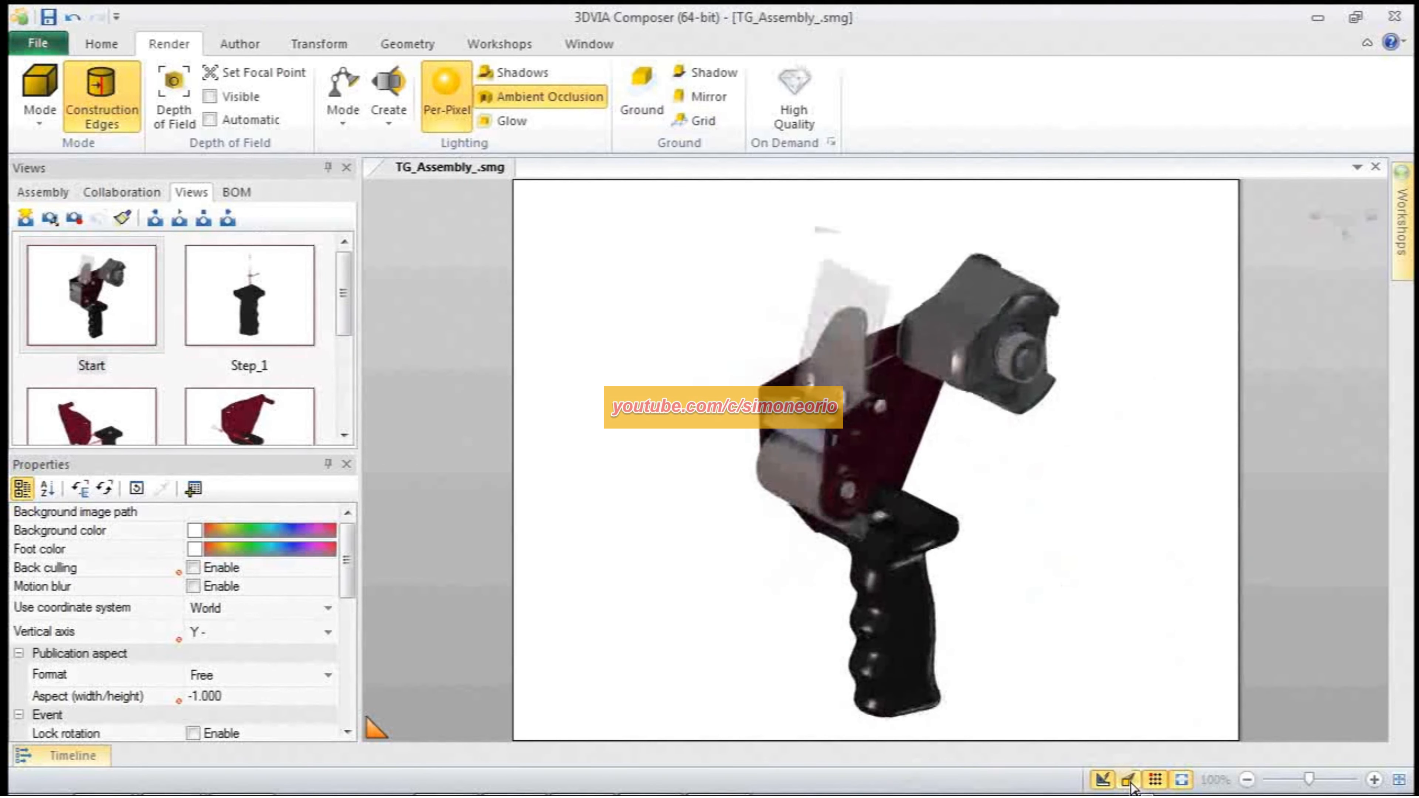
click(465, 110)
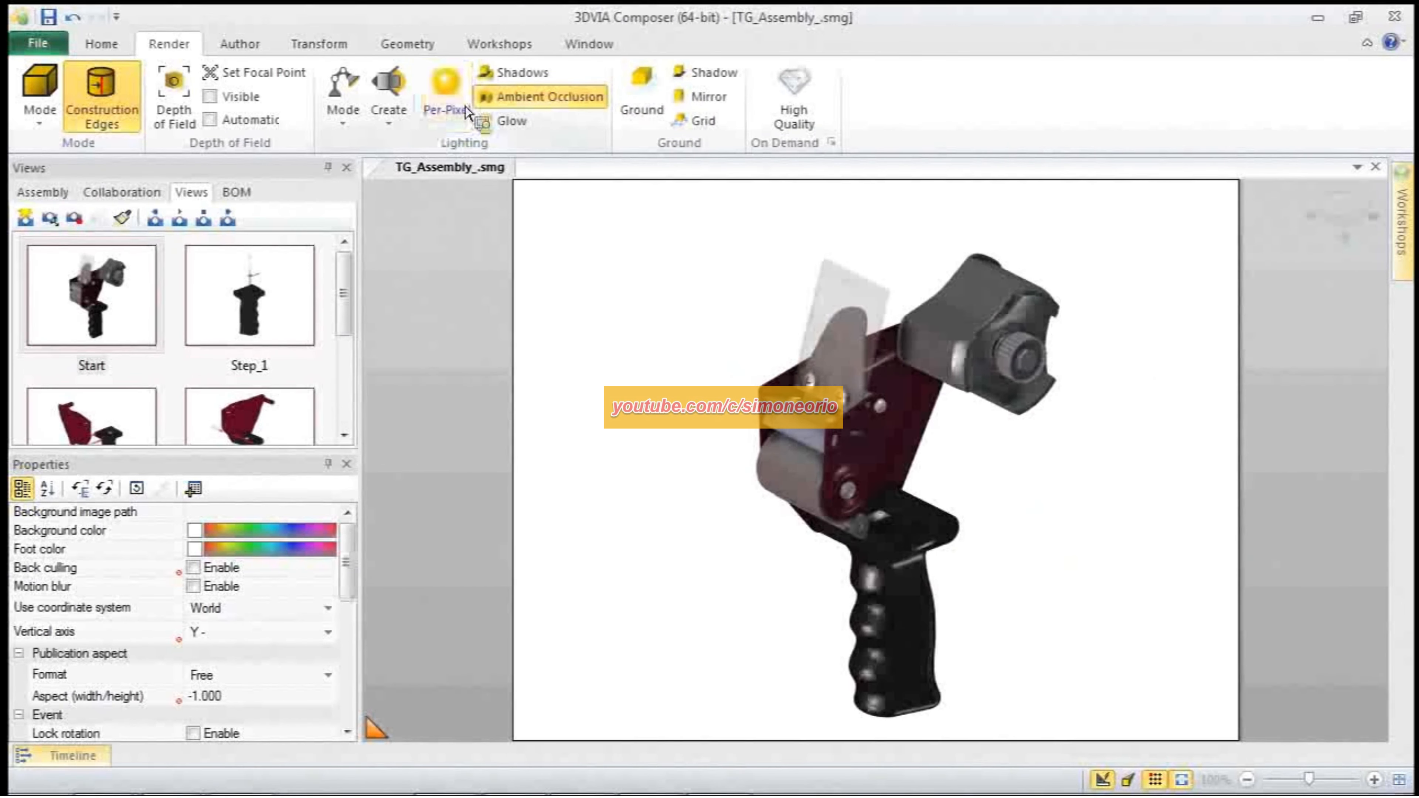
click(54, 120)
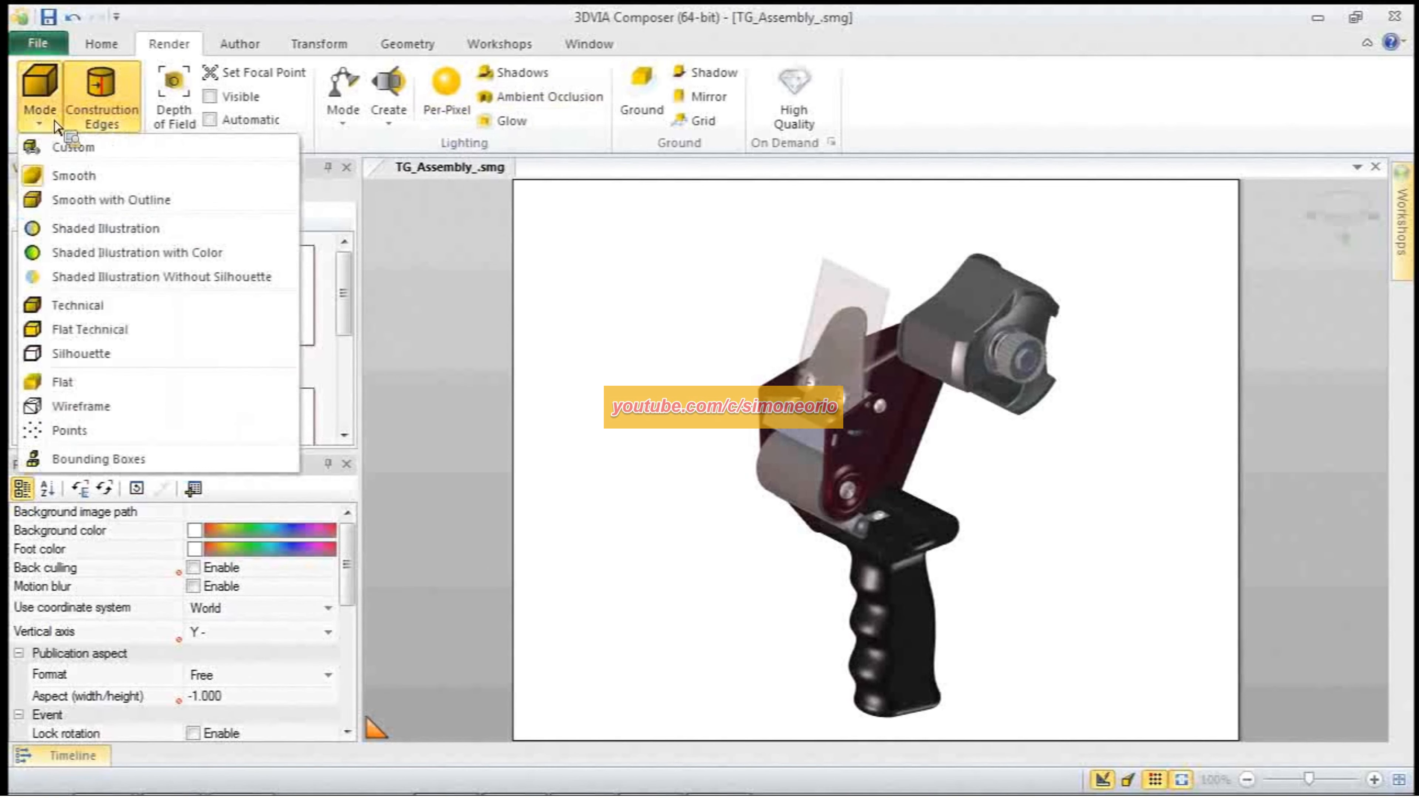
click(146, 330)
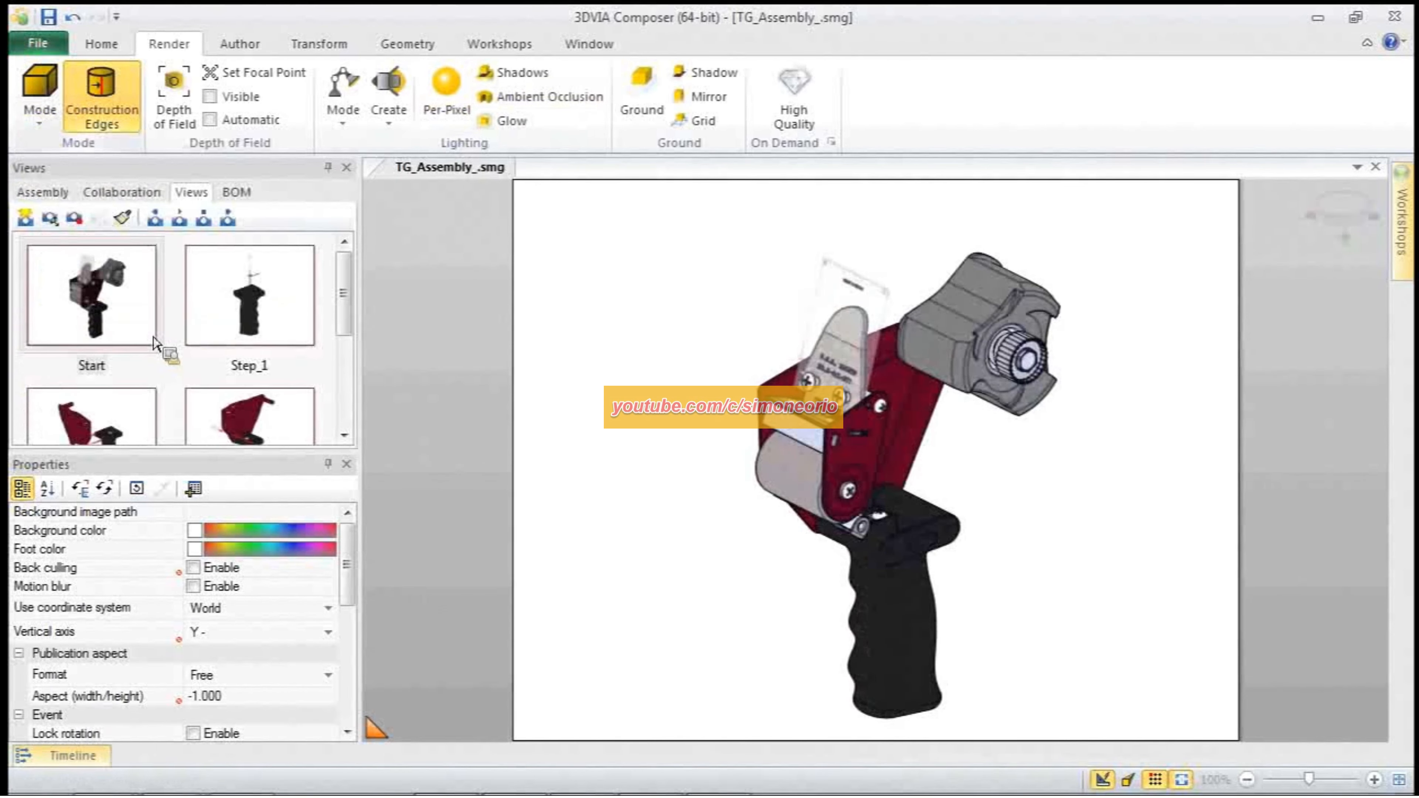
Step: Explode the tape hub, knob, spring and bolt parts linearly along the hub axis
middle_drag(720, 434, 668, 396)
drag(627, 373, 602, 385)
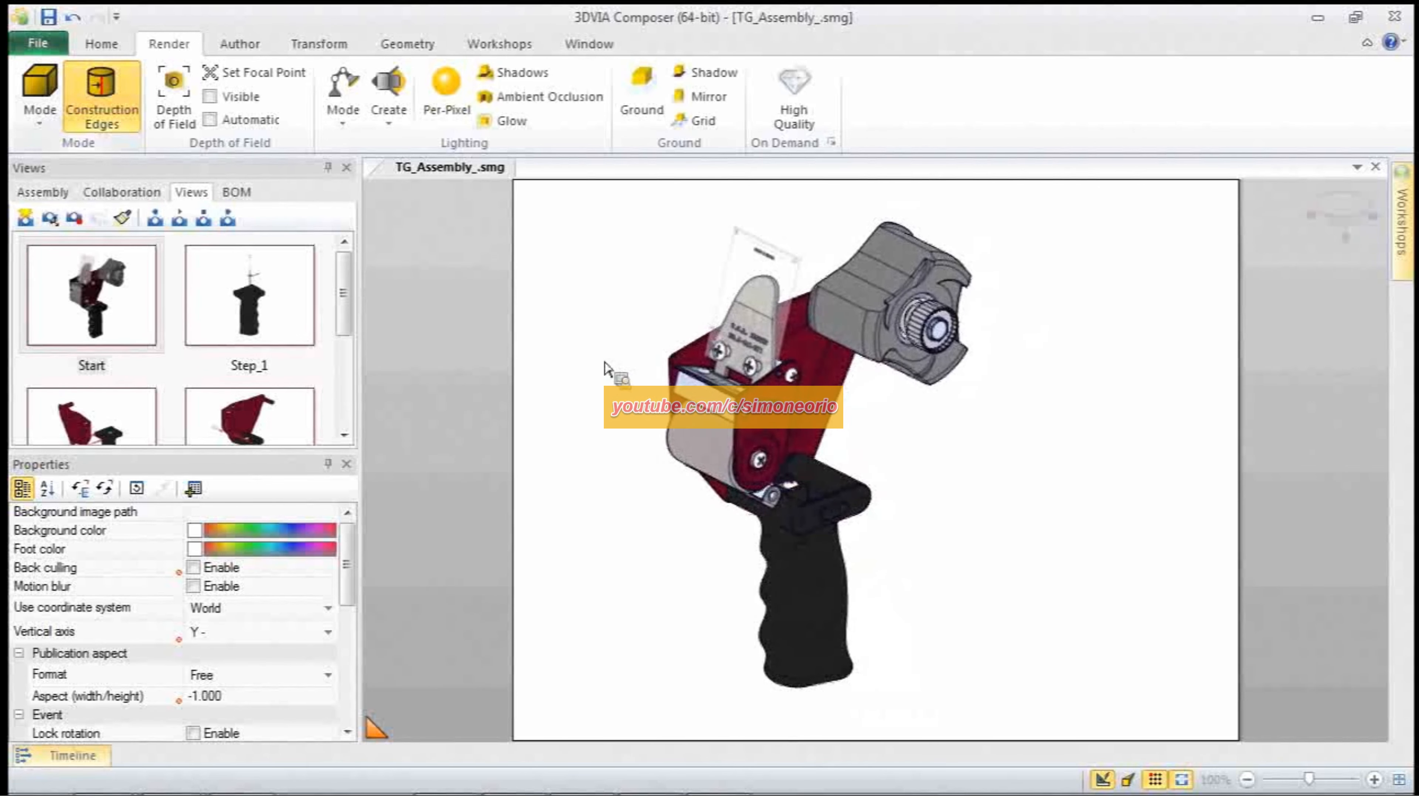
right_drag(618, 293, 804, 247)
drag(791, 242, 936, 431)
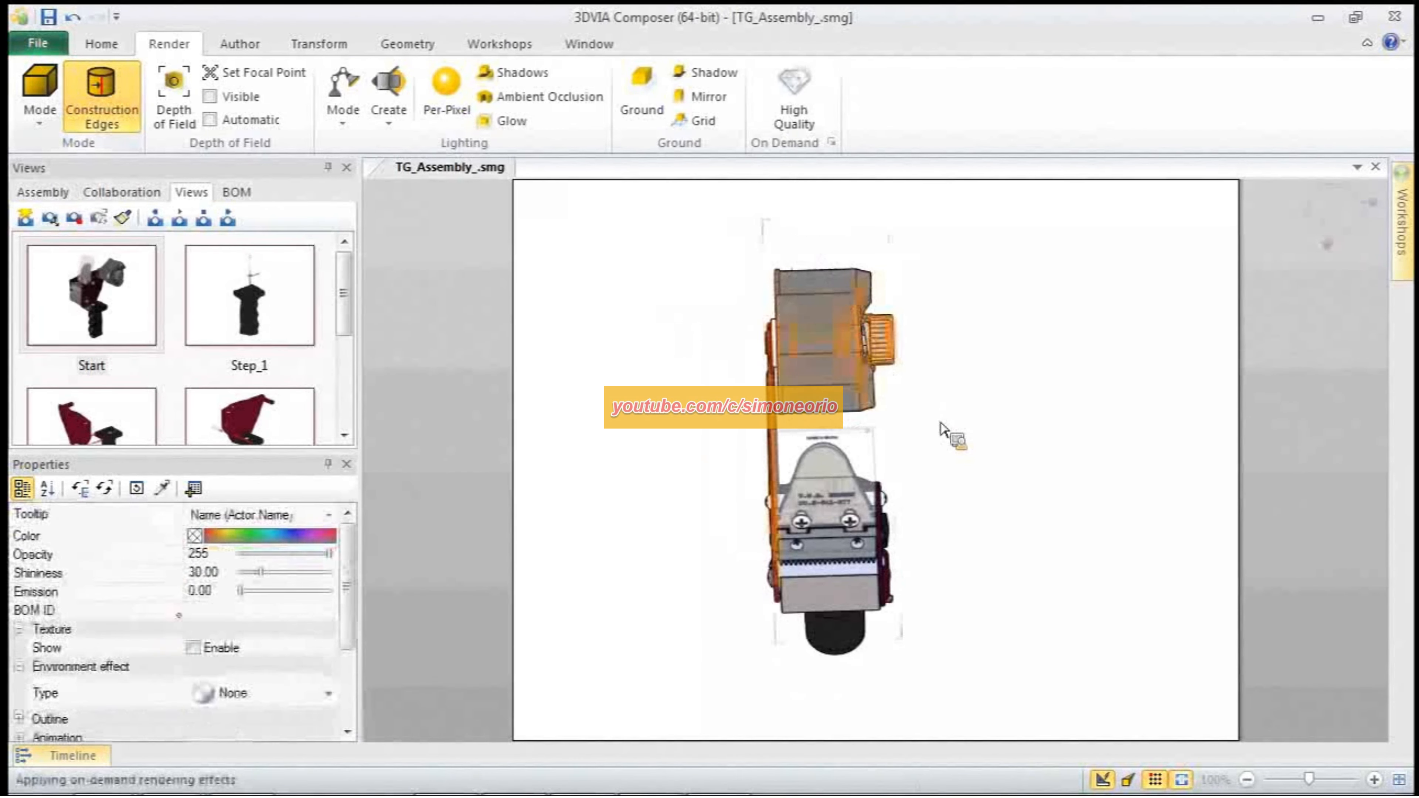
right_drag(919, 447, 749, 442)
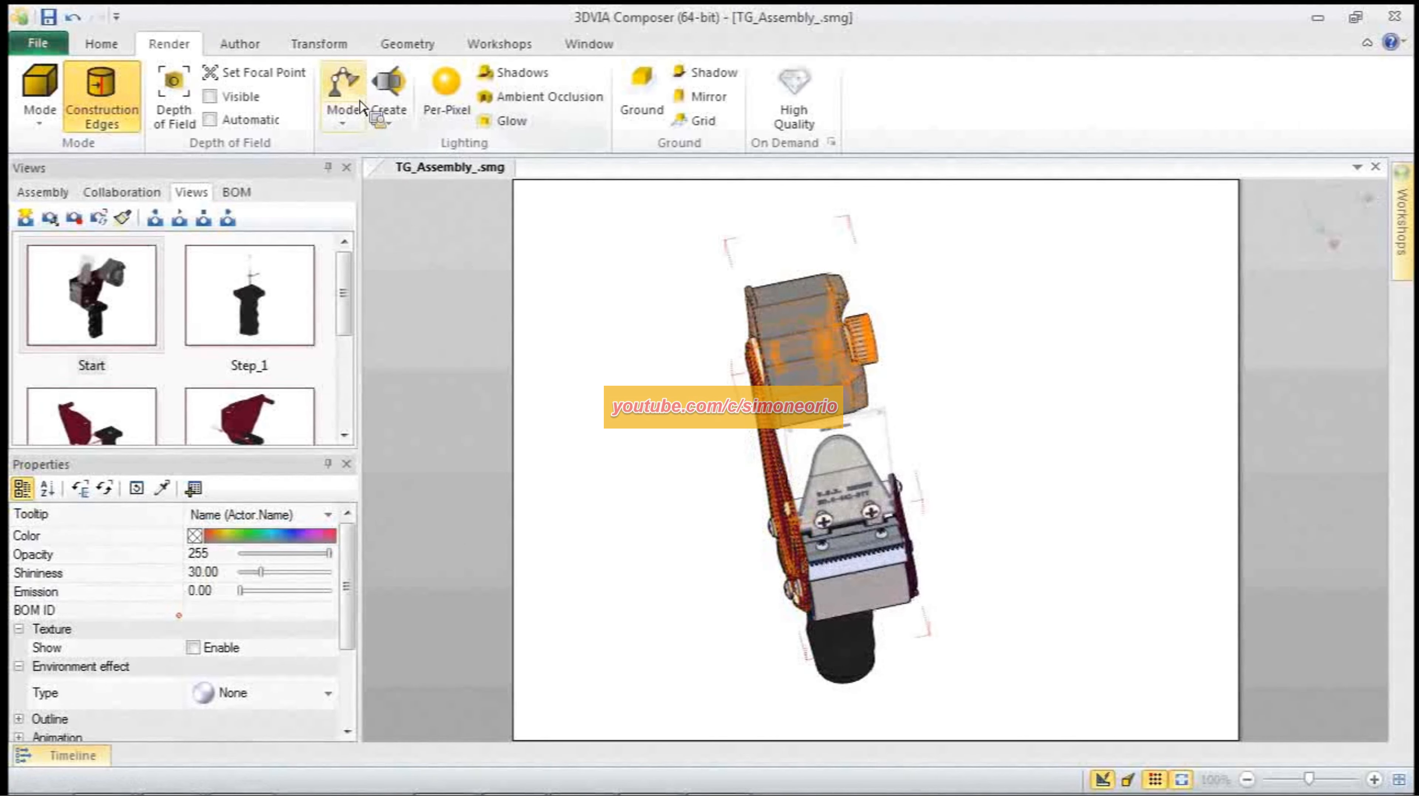
click(319, 43)
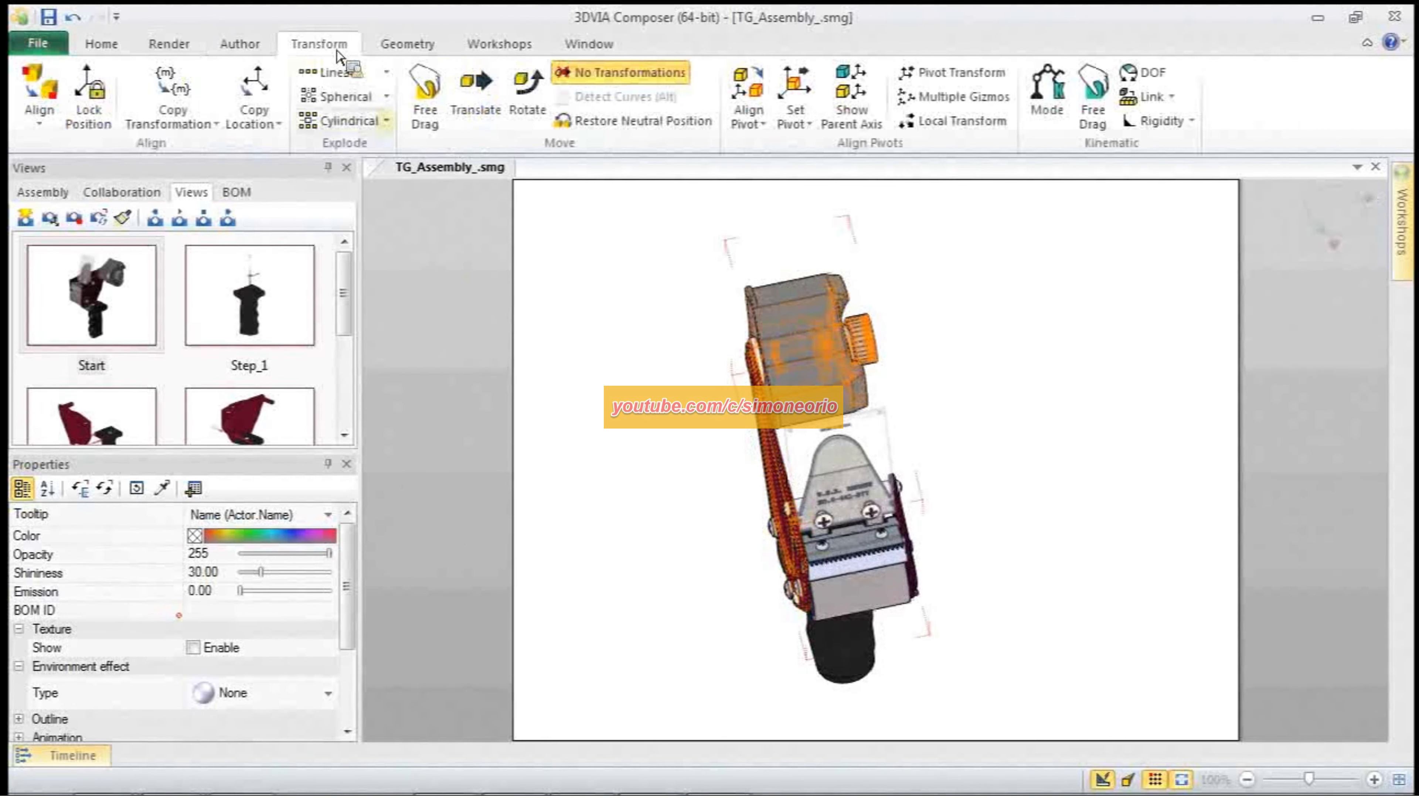
click(333, 73)
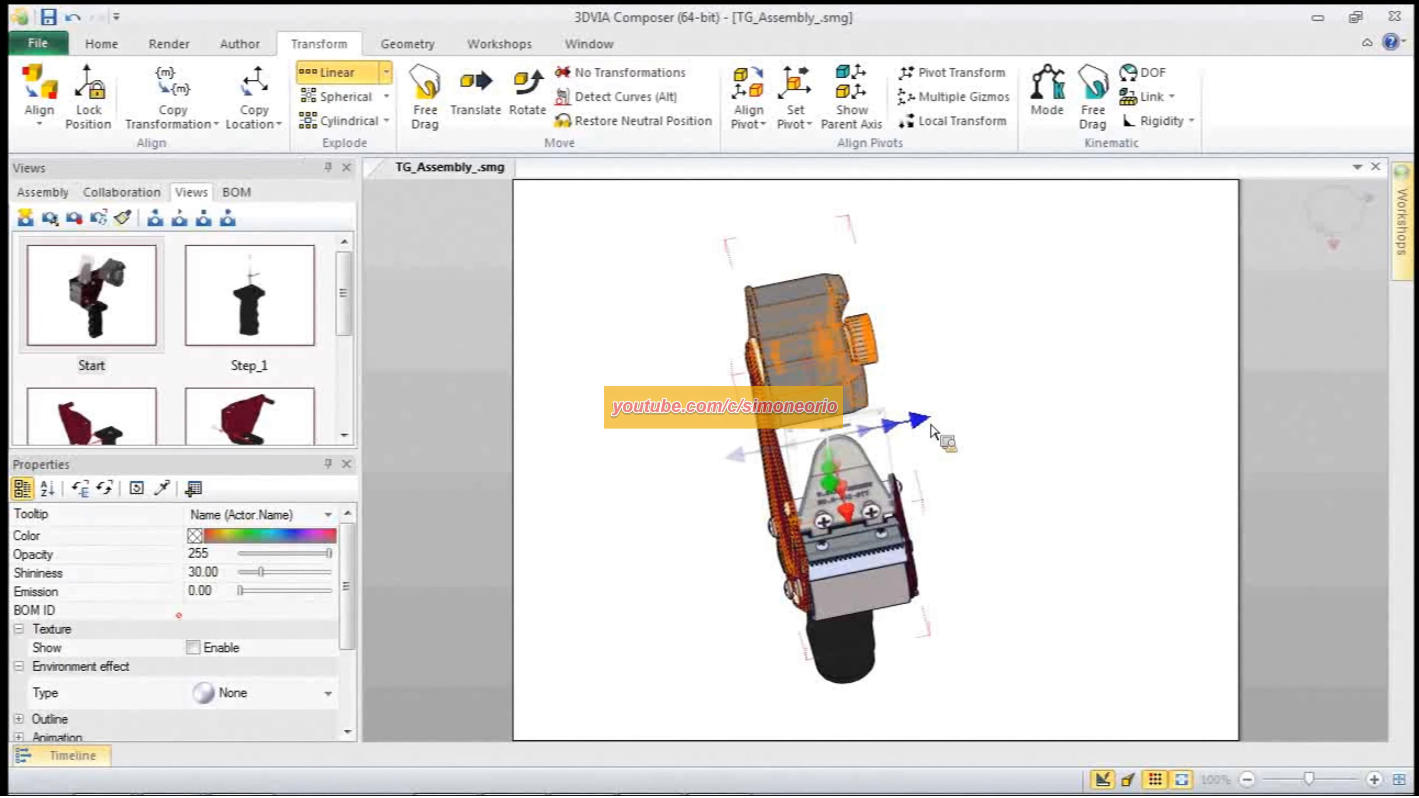
drag(924, 425, 1219, 371)
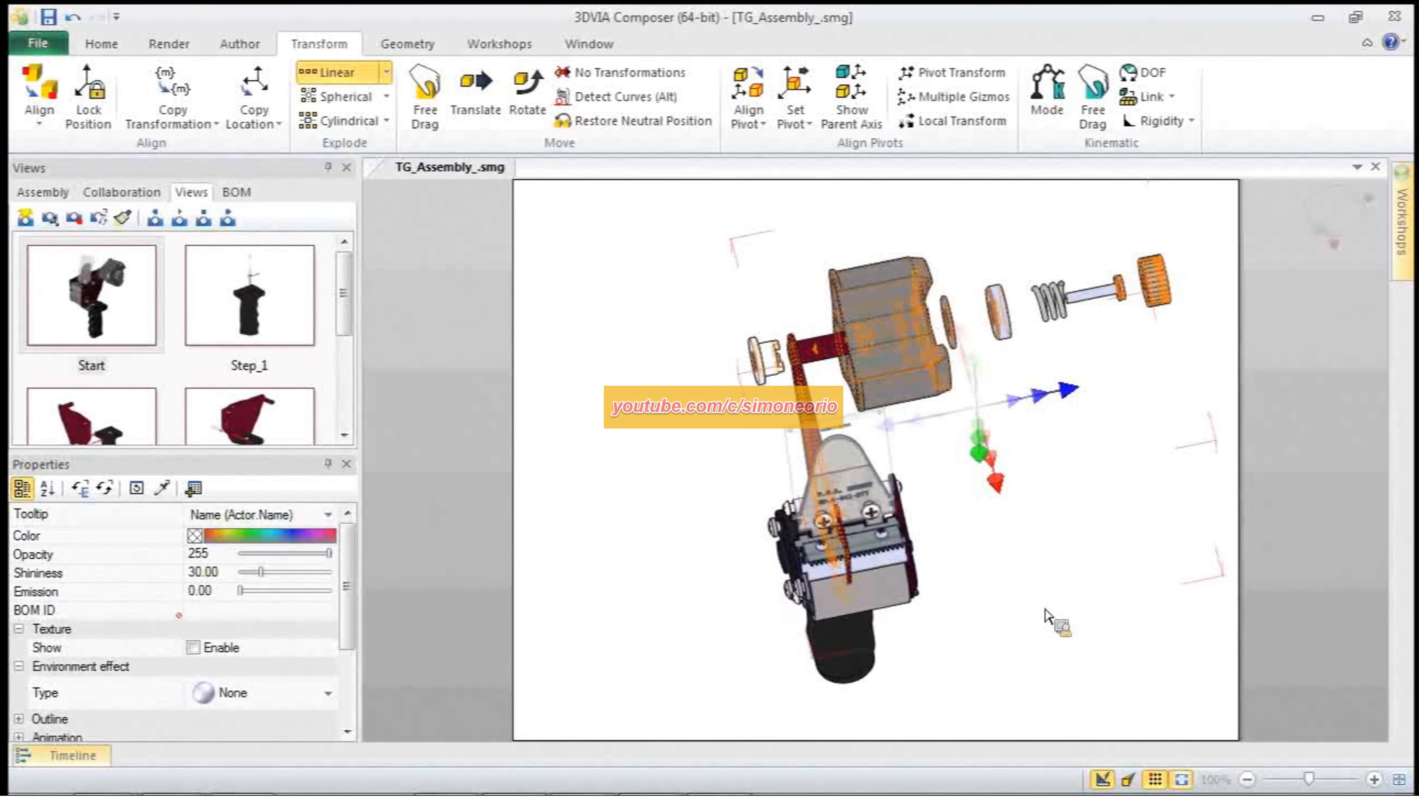
click(1044, 616)
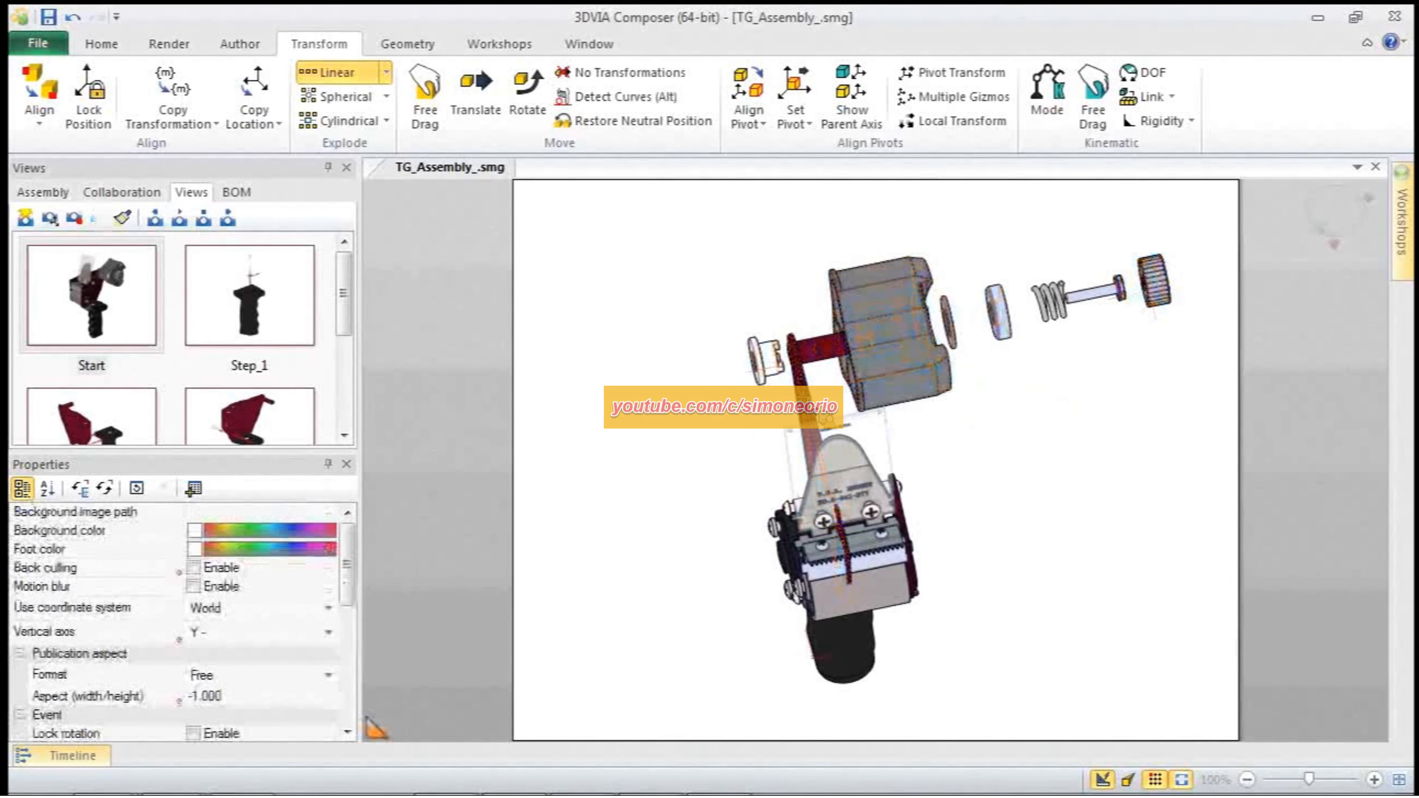
Step: Restore the displaced red frame plate to its neutral position
click(806, 417)
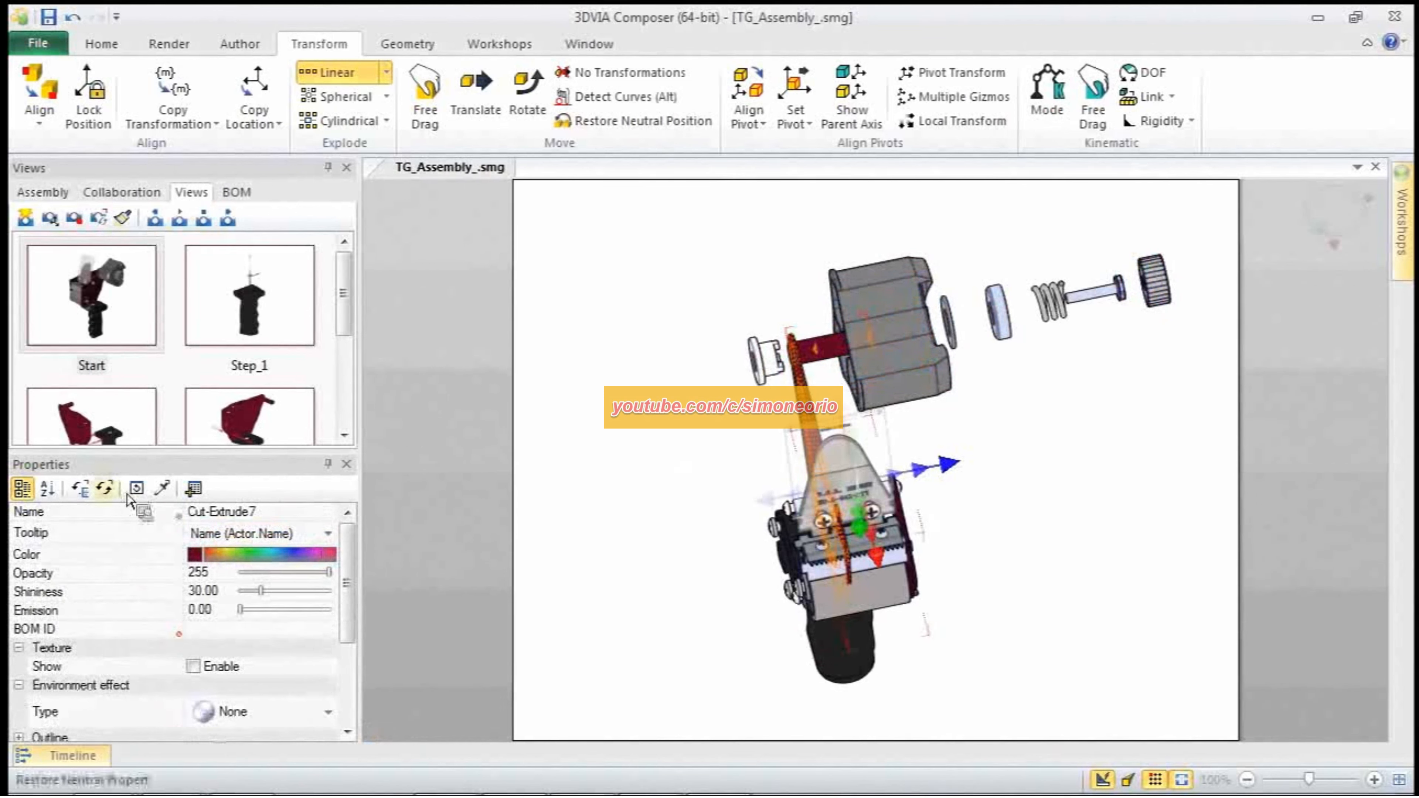
click(107, 488)
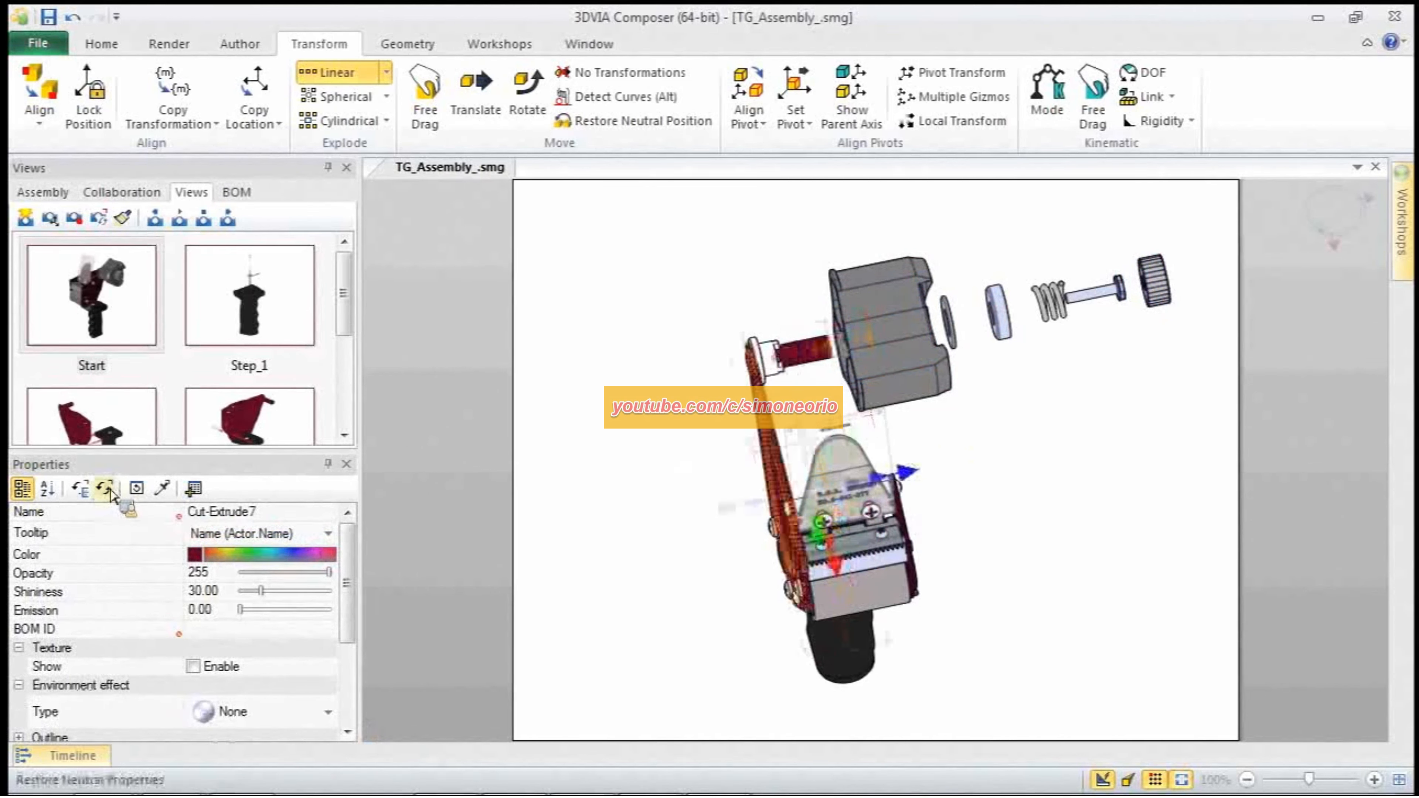
click(626, 475)
Step: Translate the bolt outward past the knob and reposition the spring between the washer and the knob along the hub axis
drag(945, 672, 1021, 526)
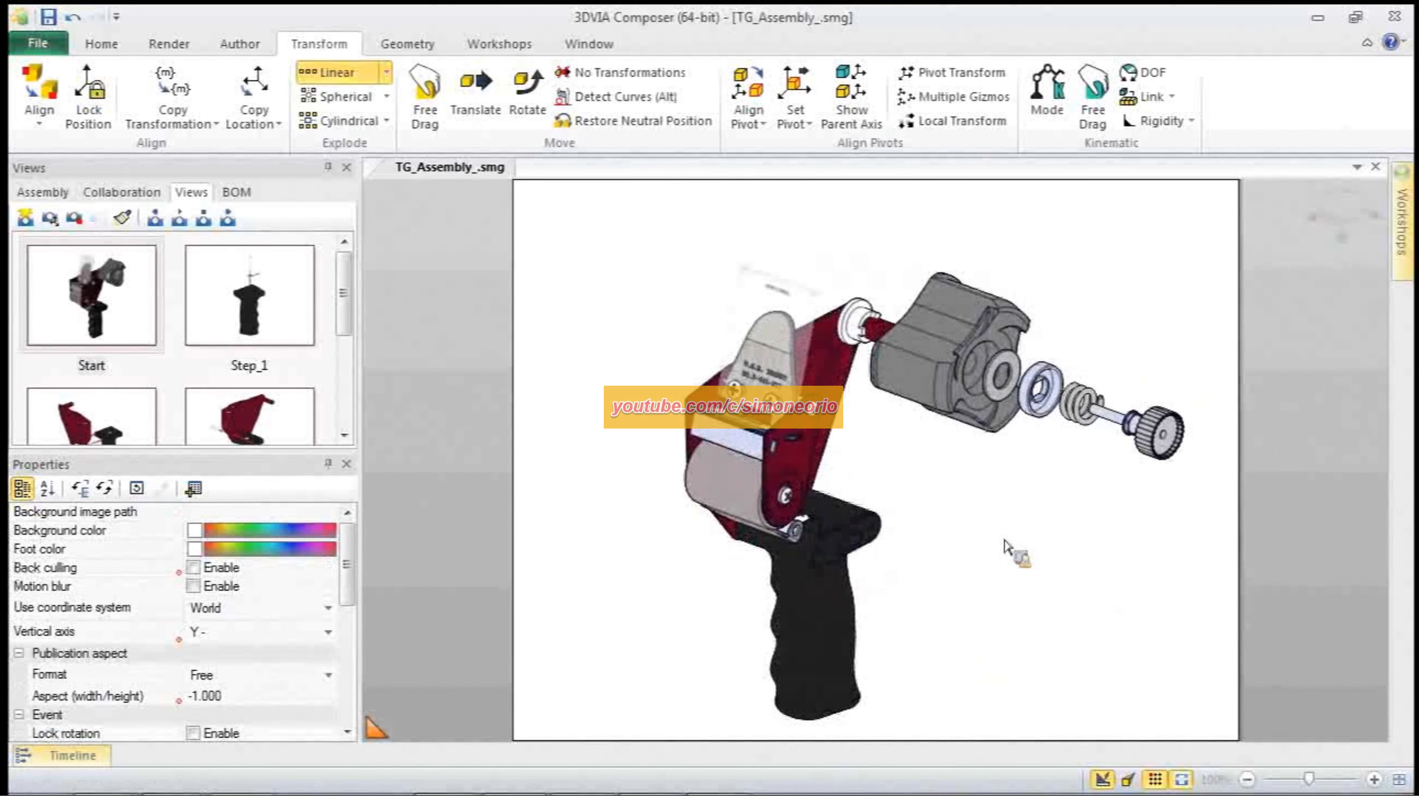
middle_drag(1005, 540, 936, 488)
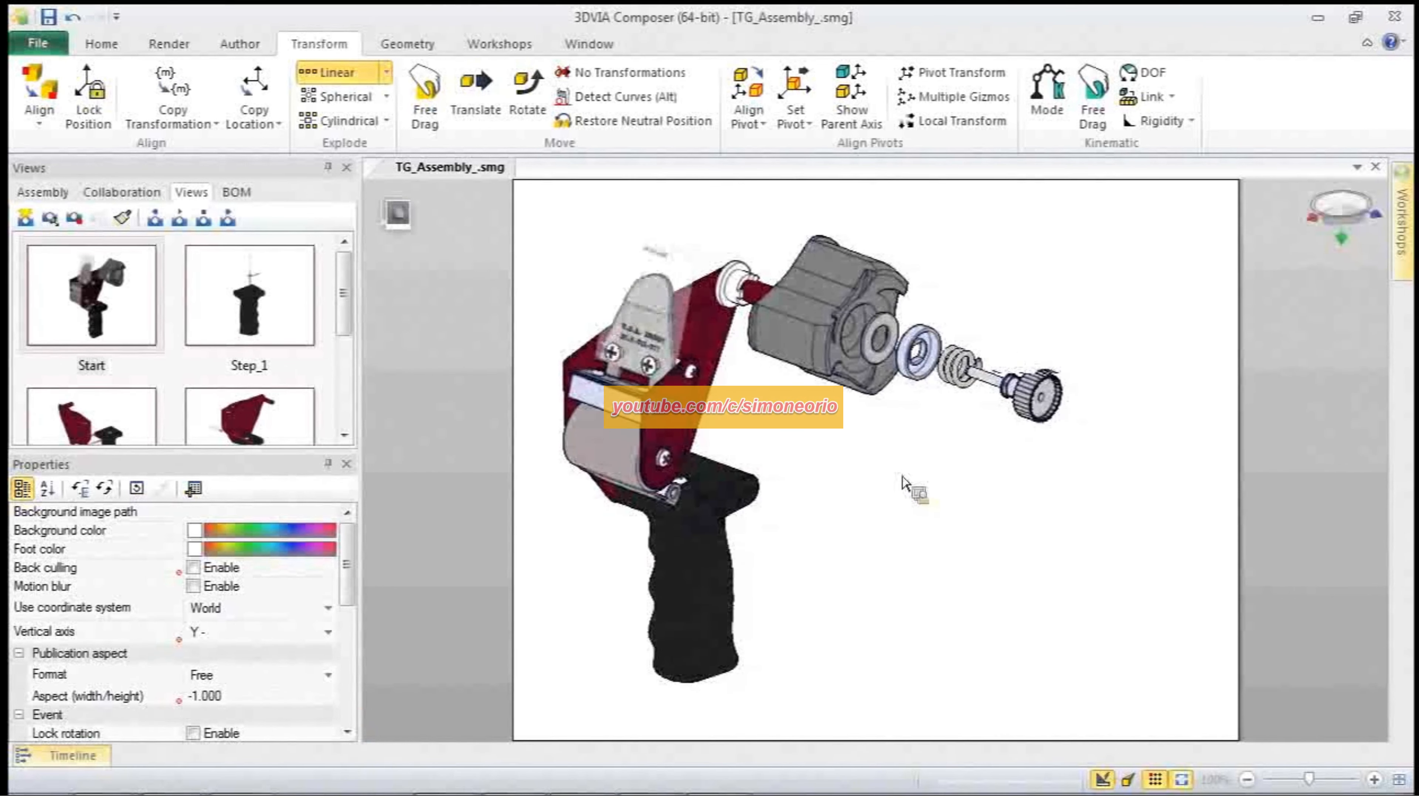
click(1000, 392)
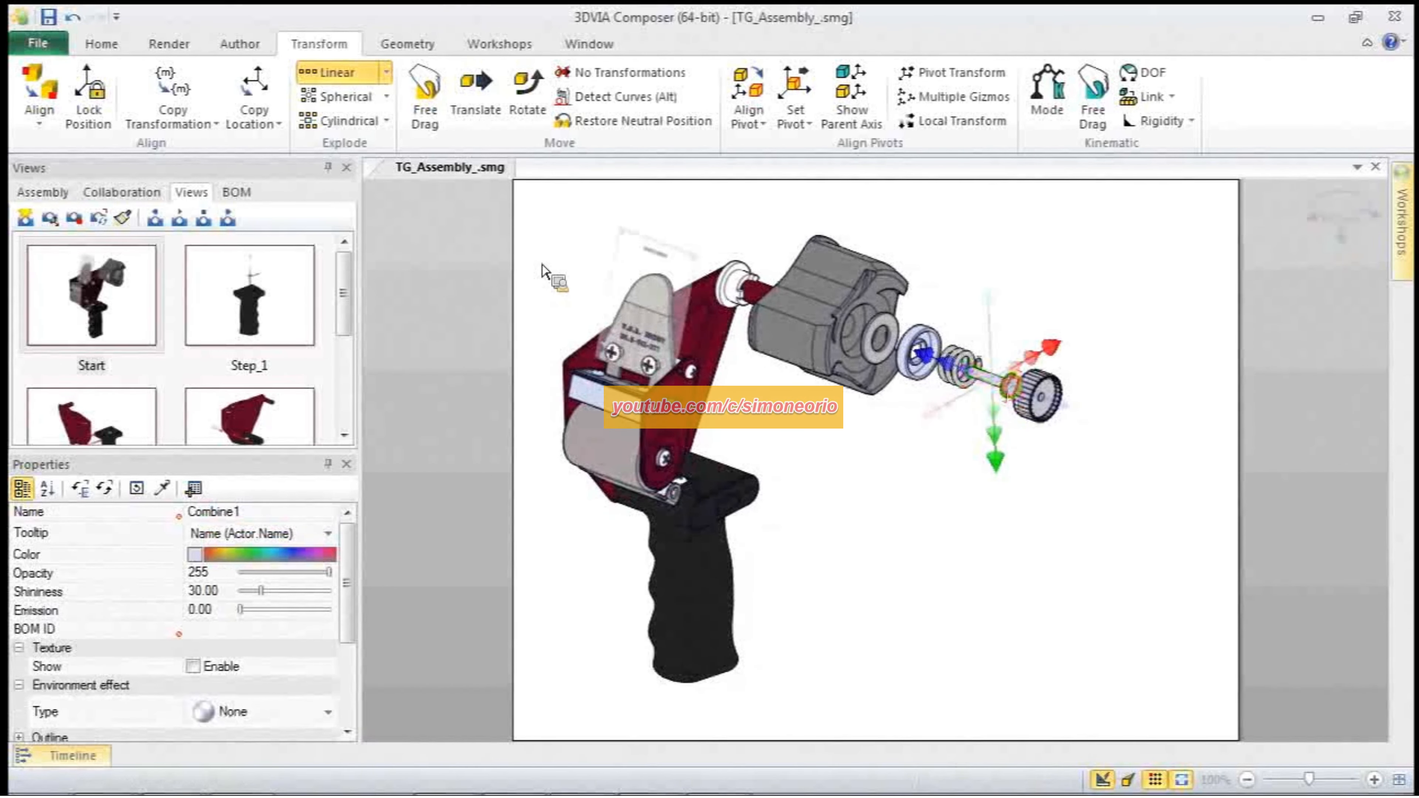
click(473, 104)
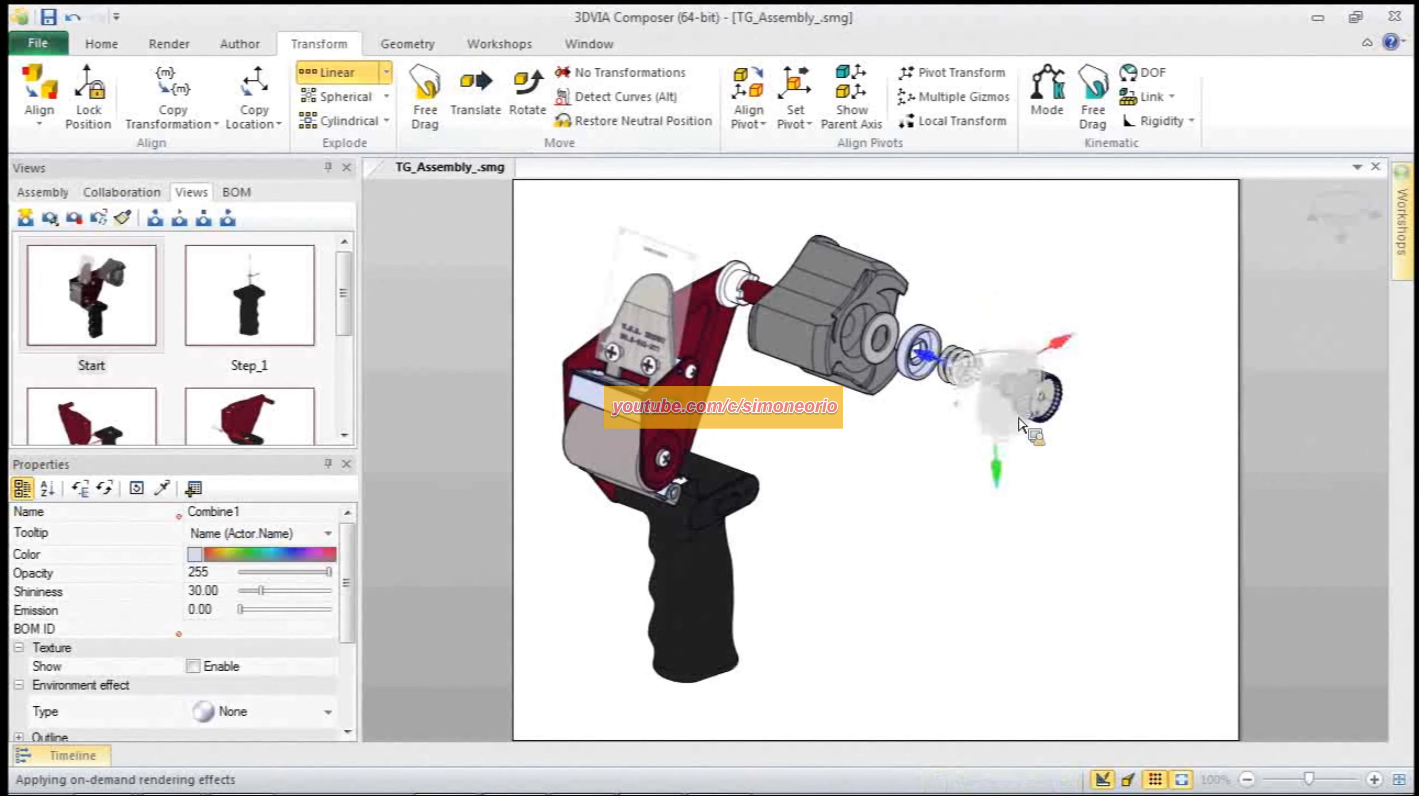
drag(939, 362, 1068, 425)
click(975, 385)
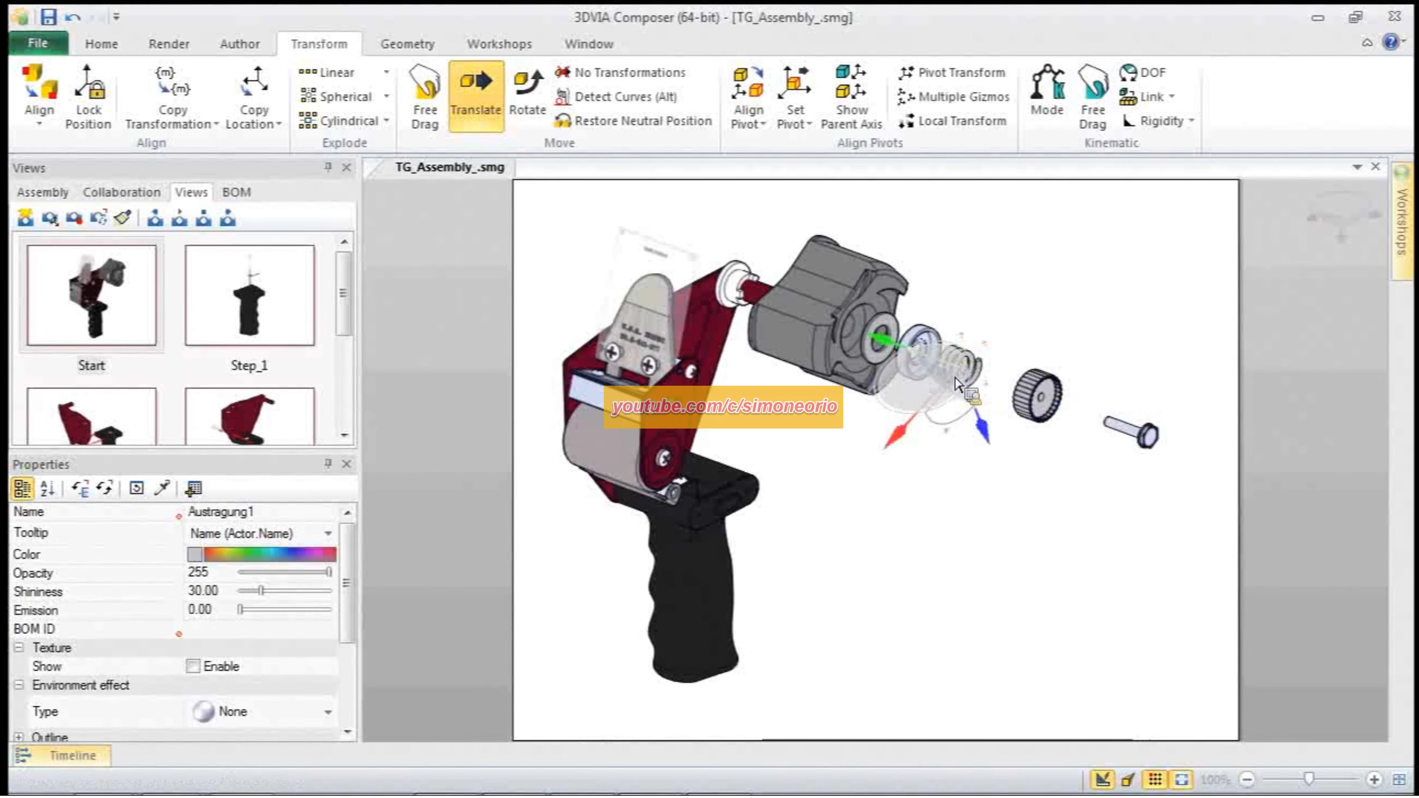
drag(977, 396, 906, 369)
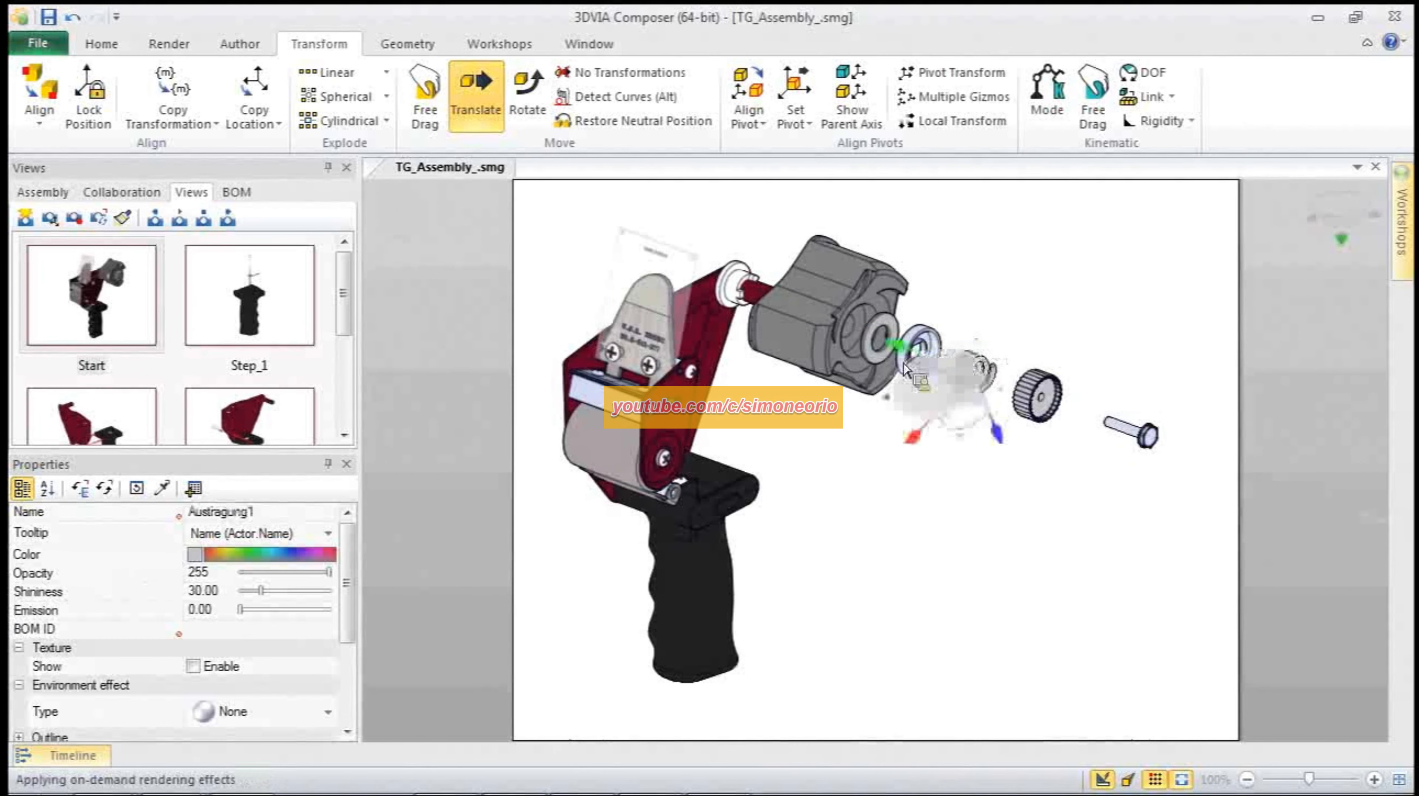
click(990, 536)
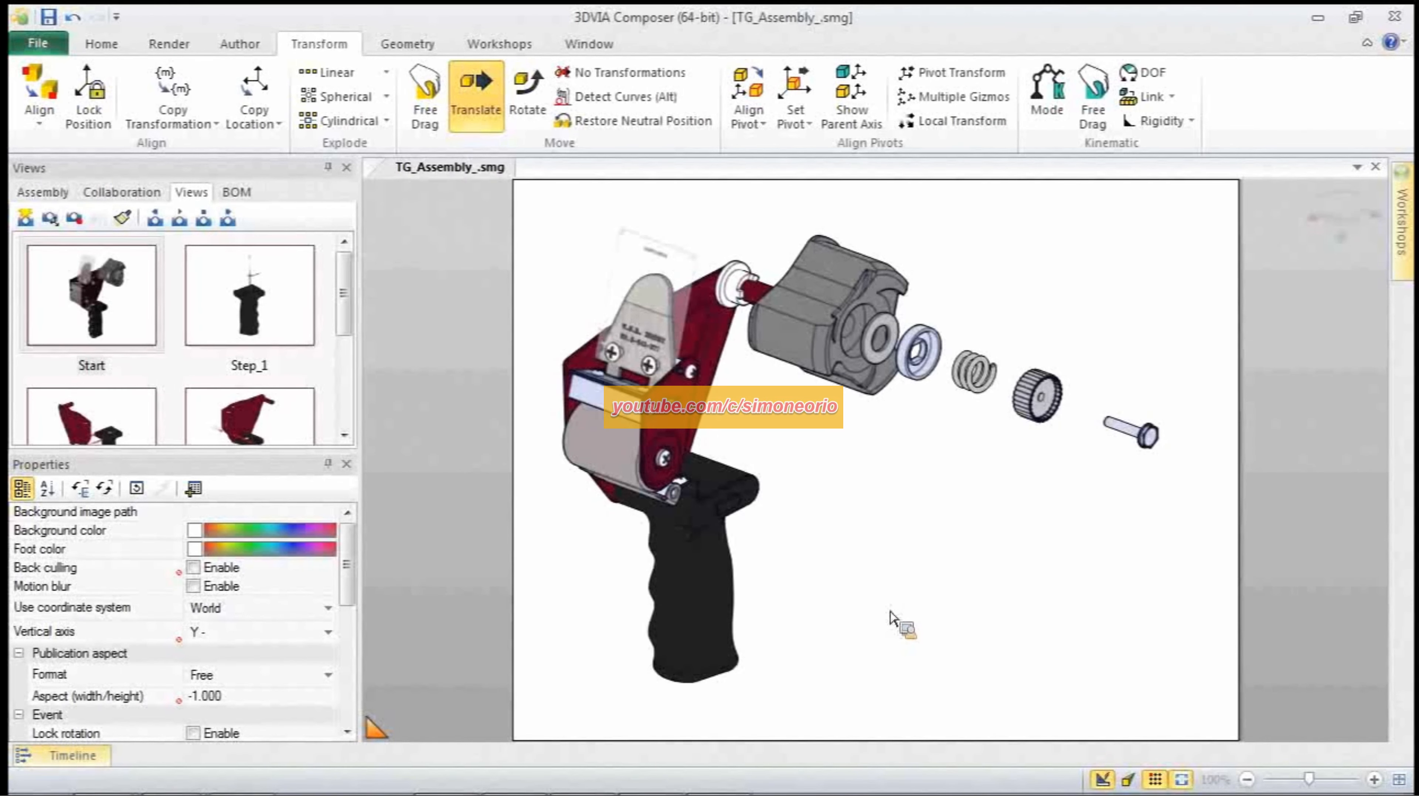
Step: Add a red arrow along the exploded parts' axis, pointing from the bolt to the centre of the tape hub
click(240, 44)
click(225, 98)
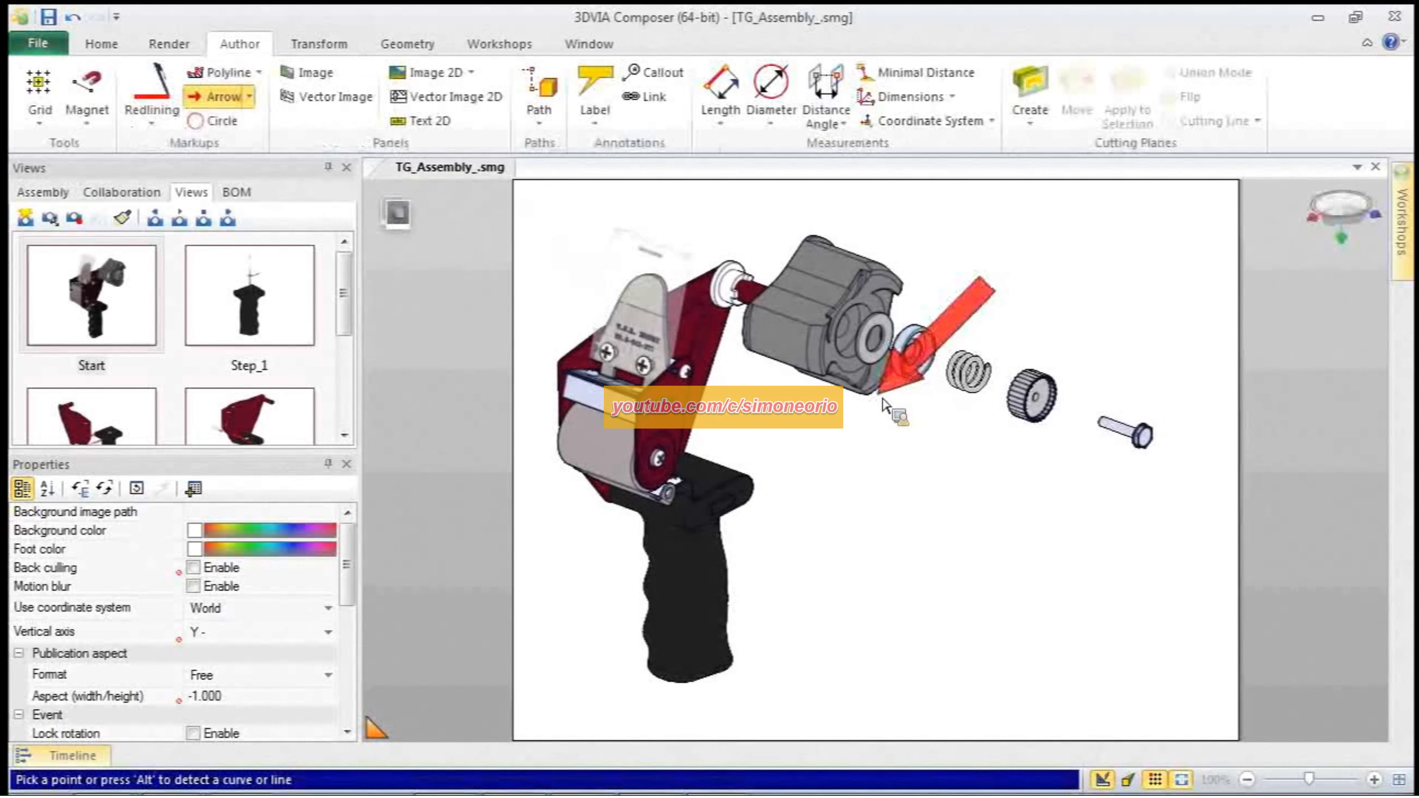
key(alt)
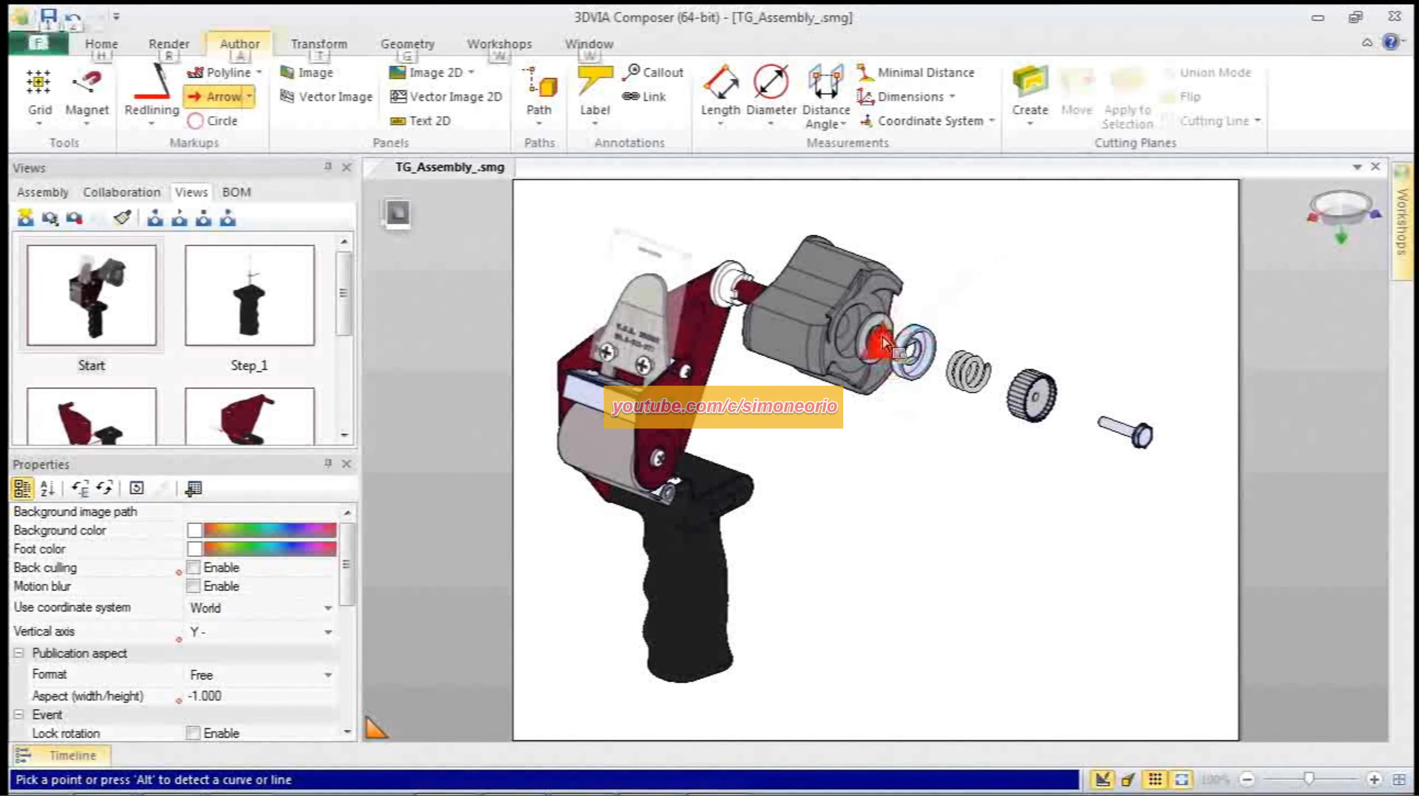
click(887, 346)
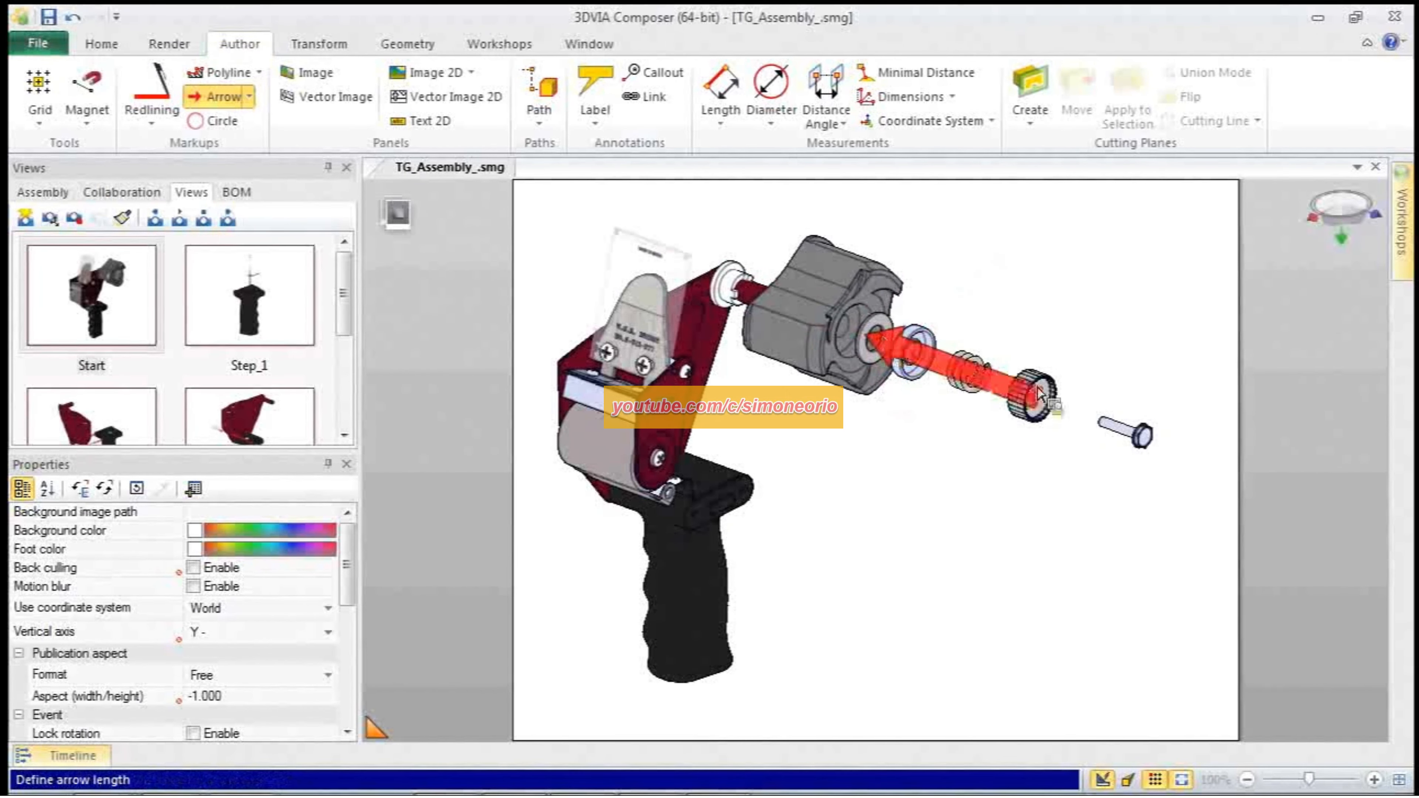
key(alt)
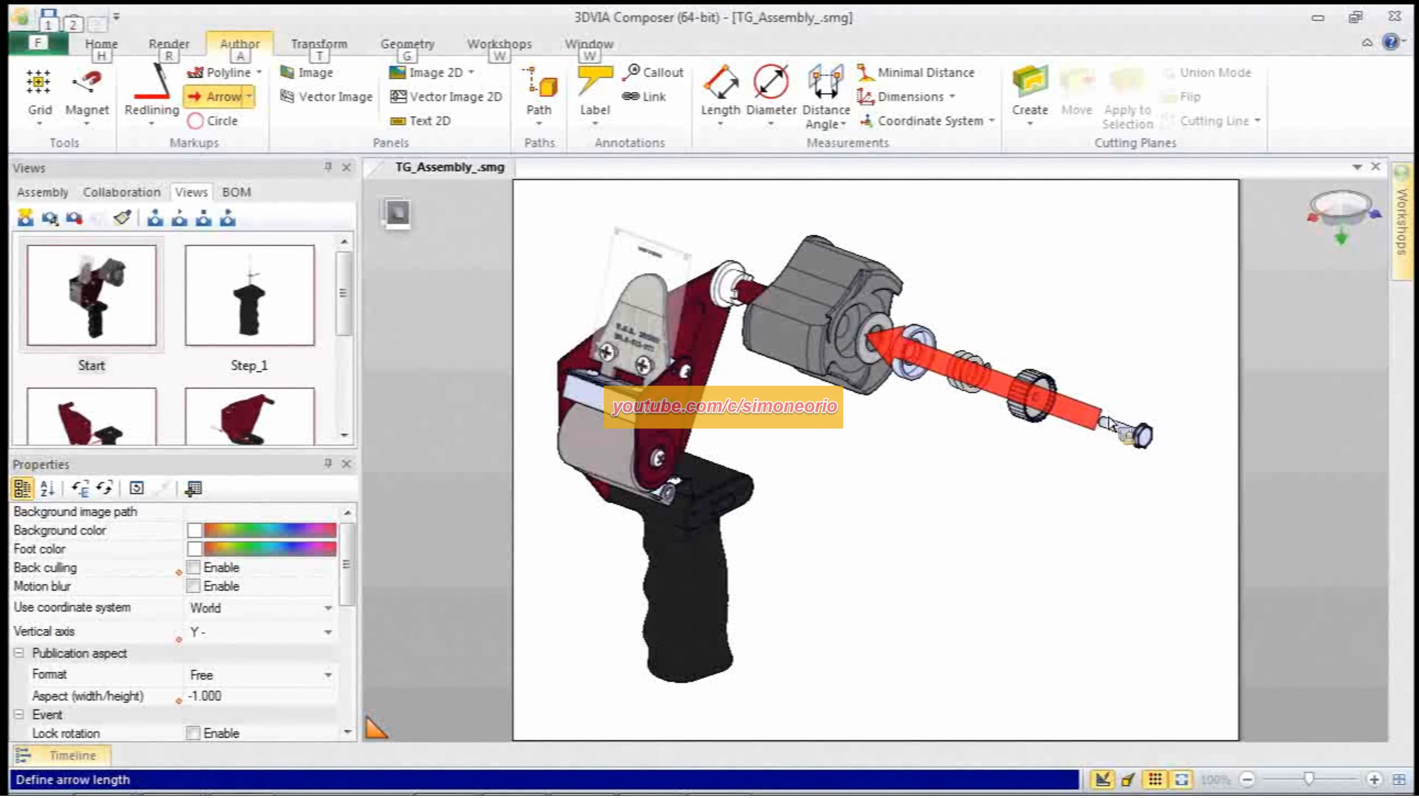
click(1104, 422)
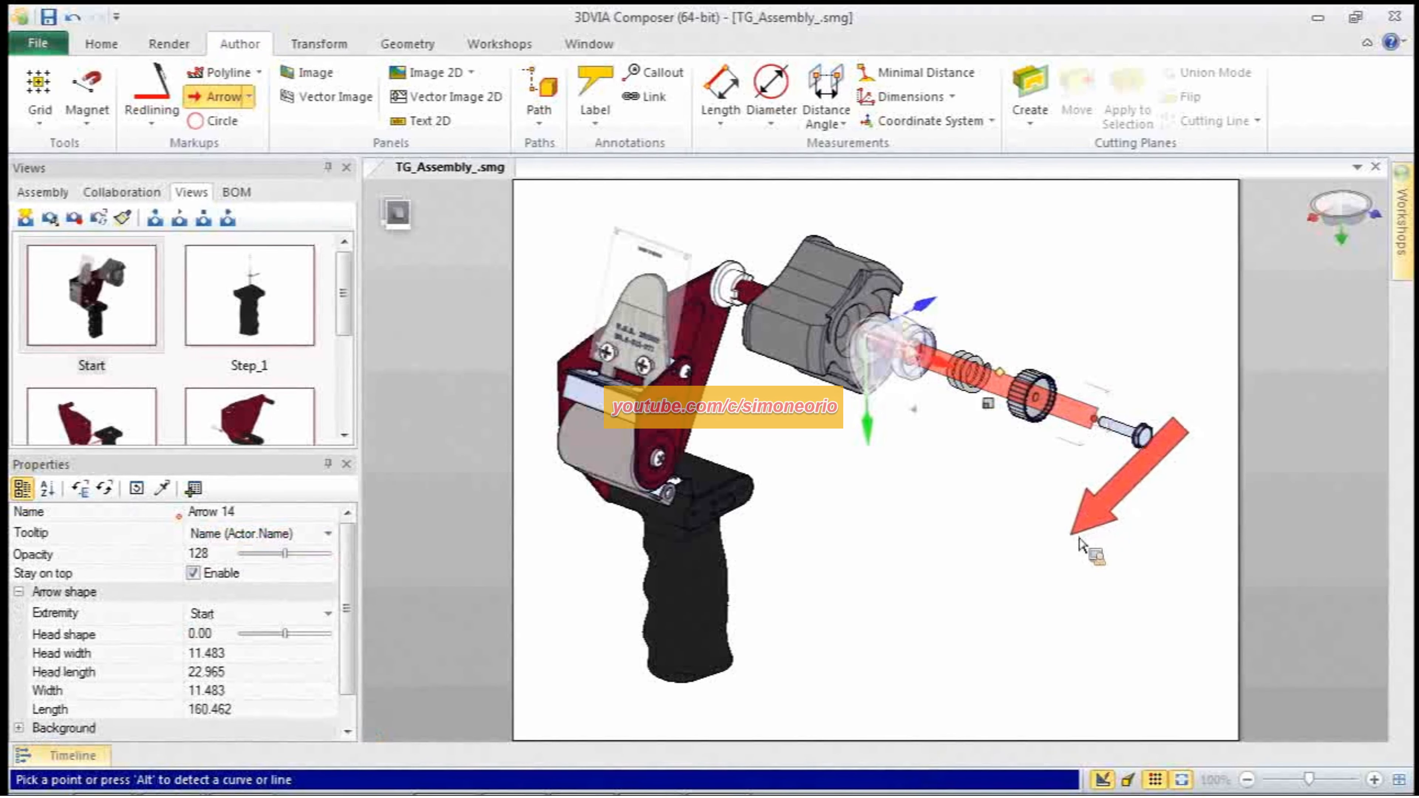
key(Escape)
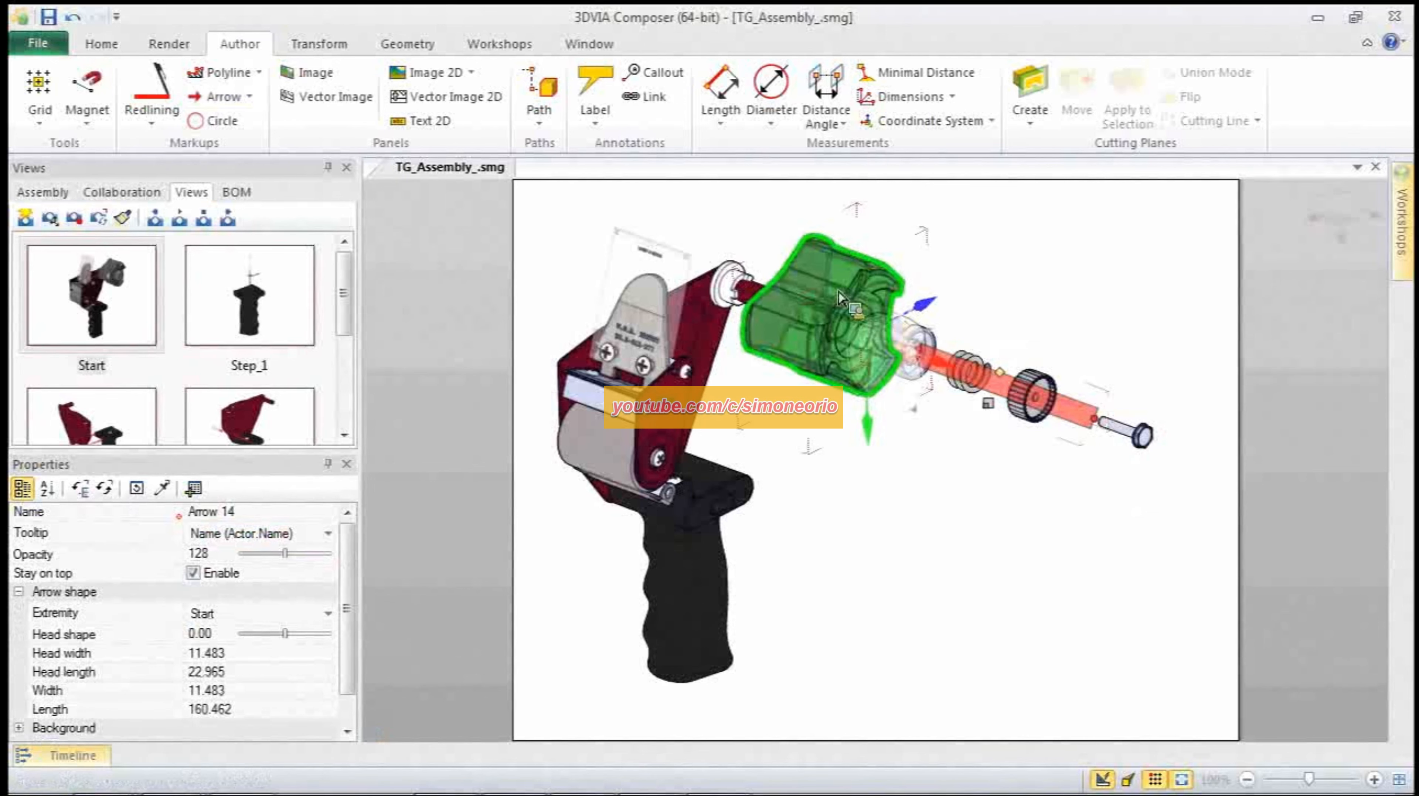
Step: Narrow the red arrow's shaft to a width of 7.667 and disable its Stay on top property
key(Escape)
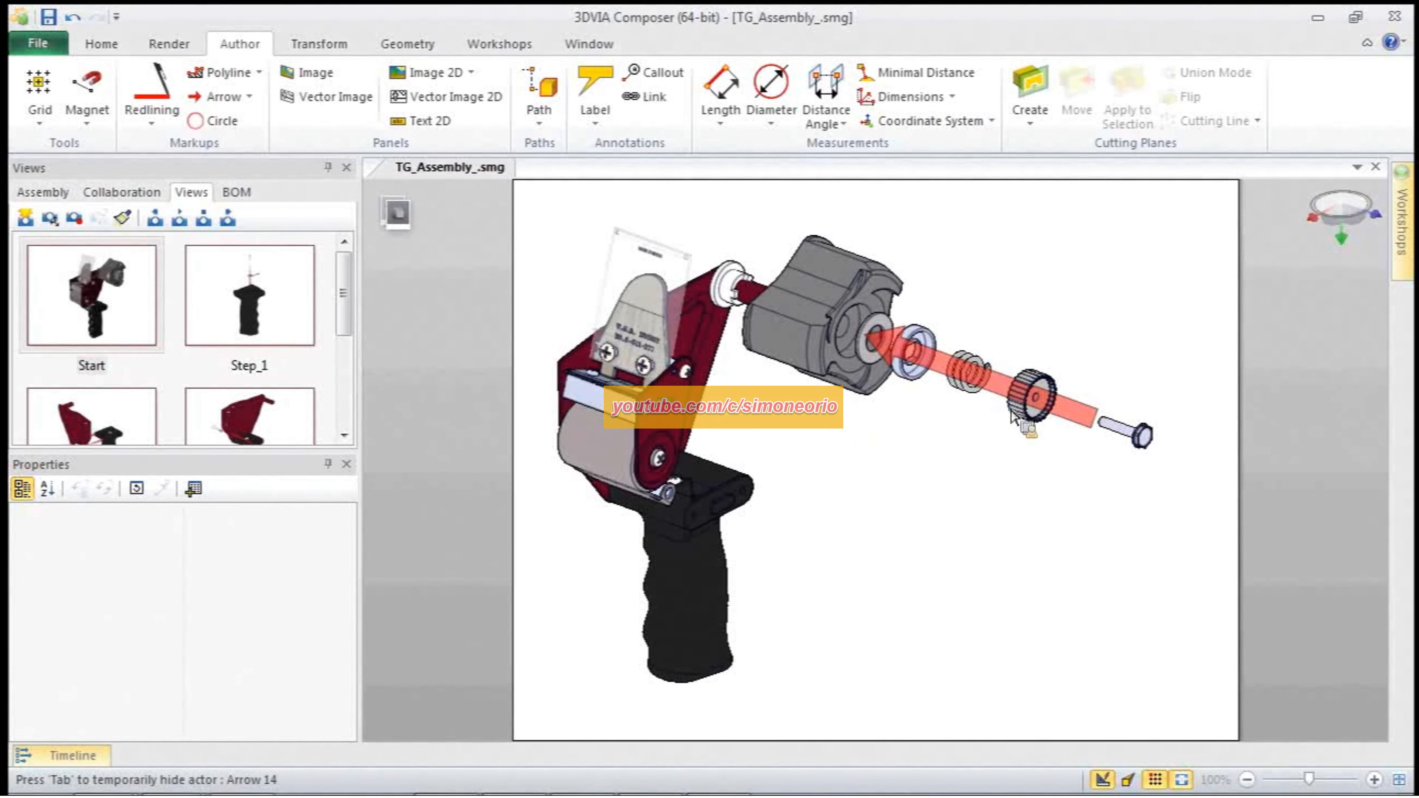
click(1005, 491)
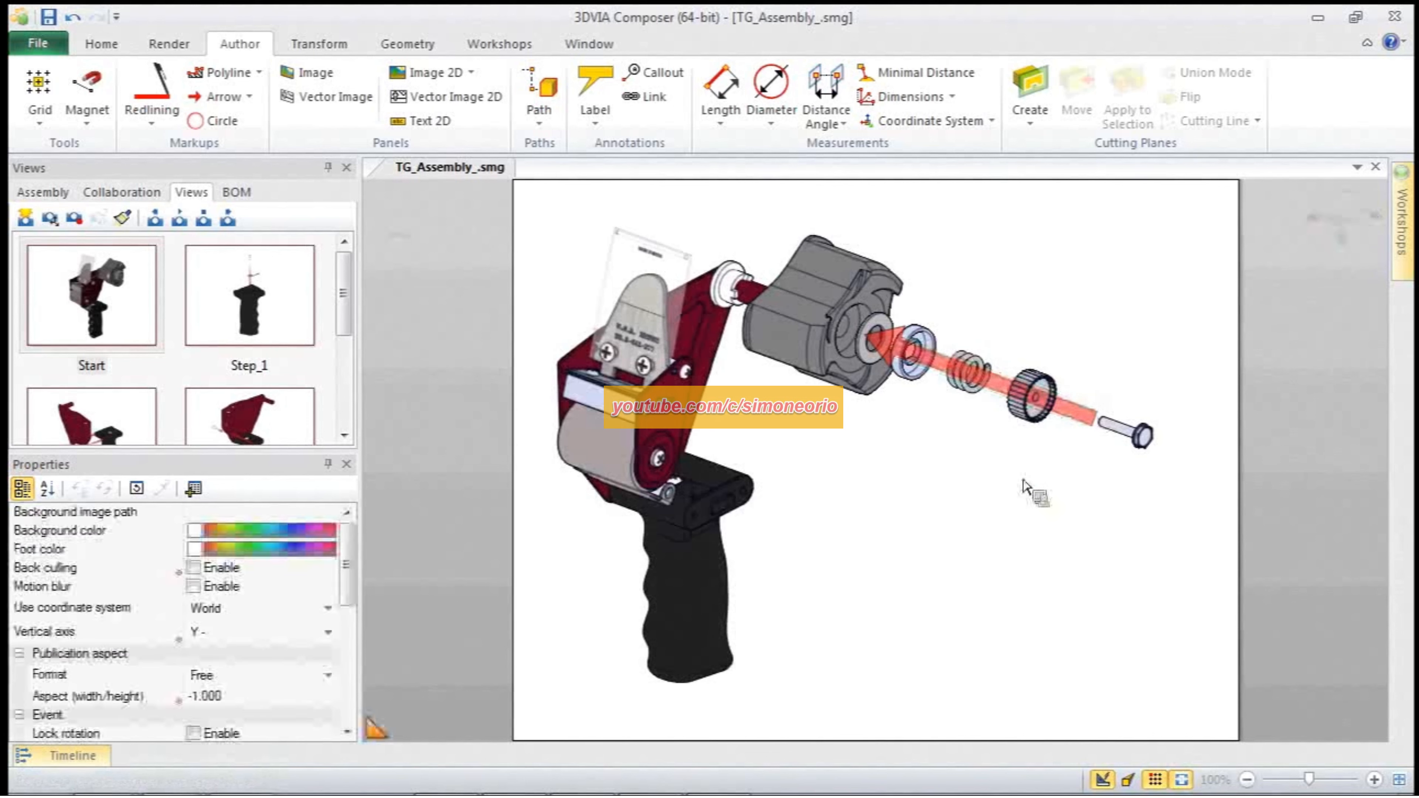
click(1084, 422)
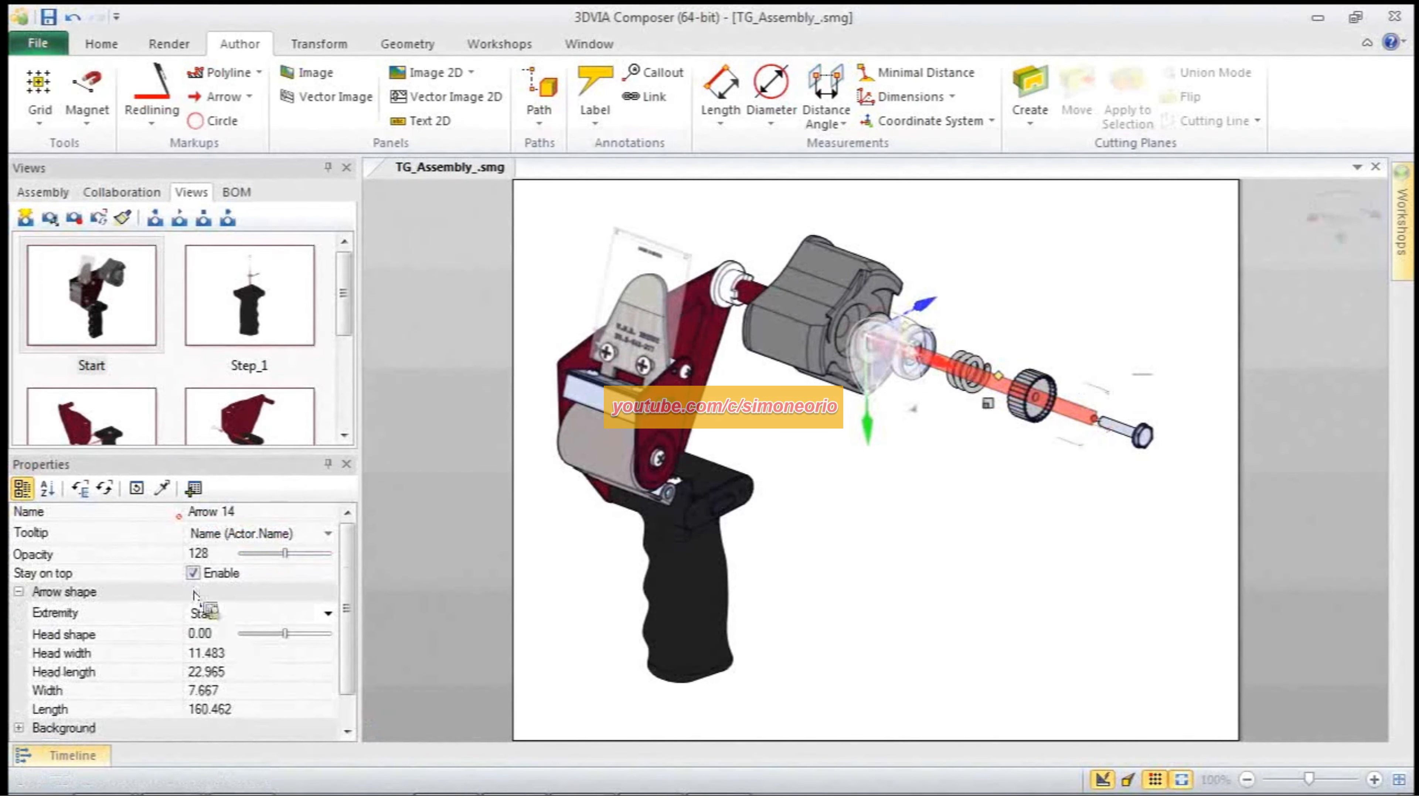
click(194, 573)
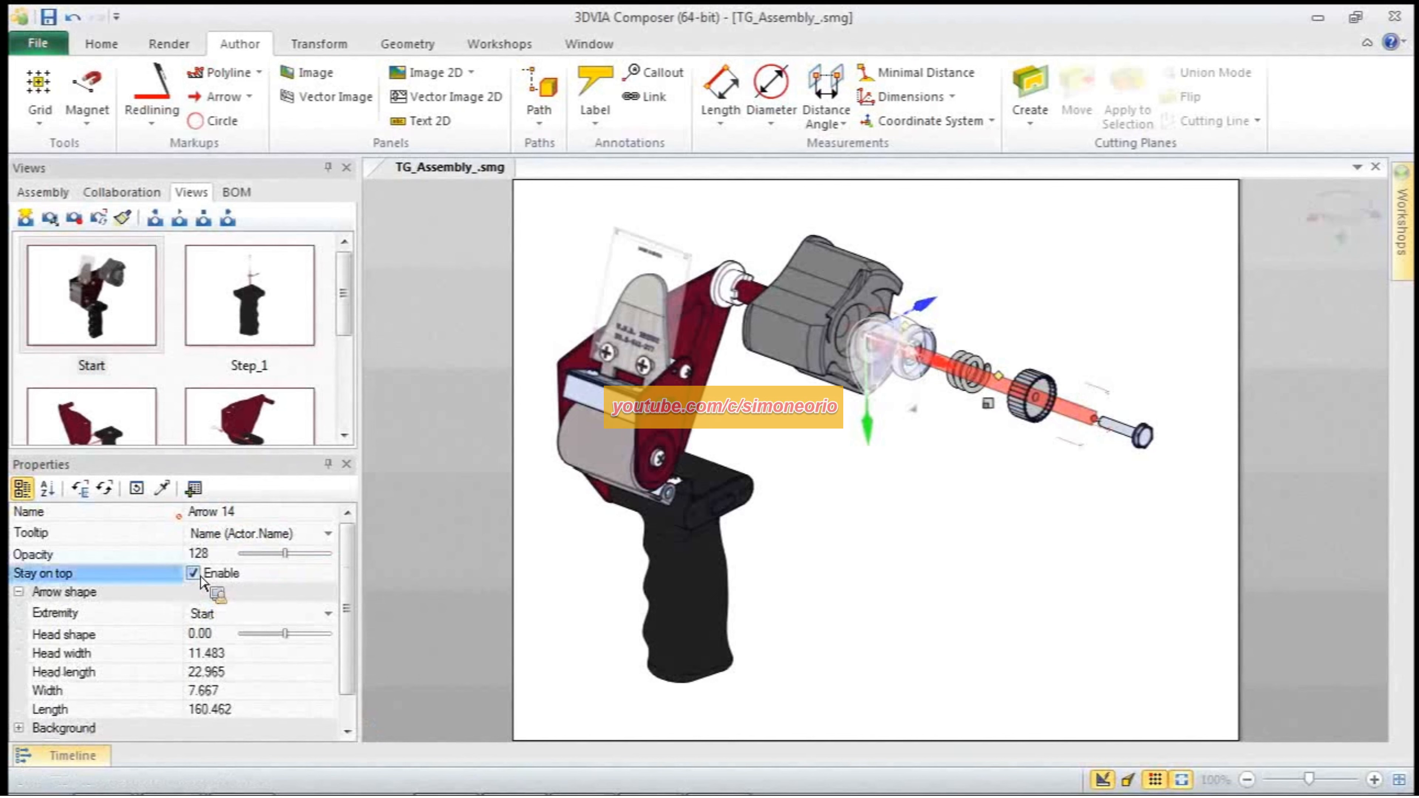
click(965, 597)
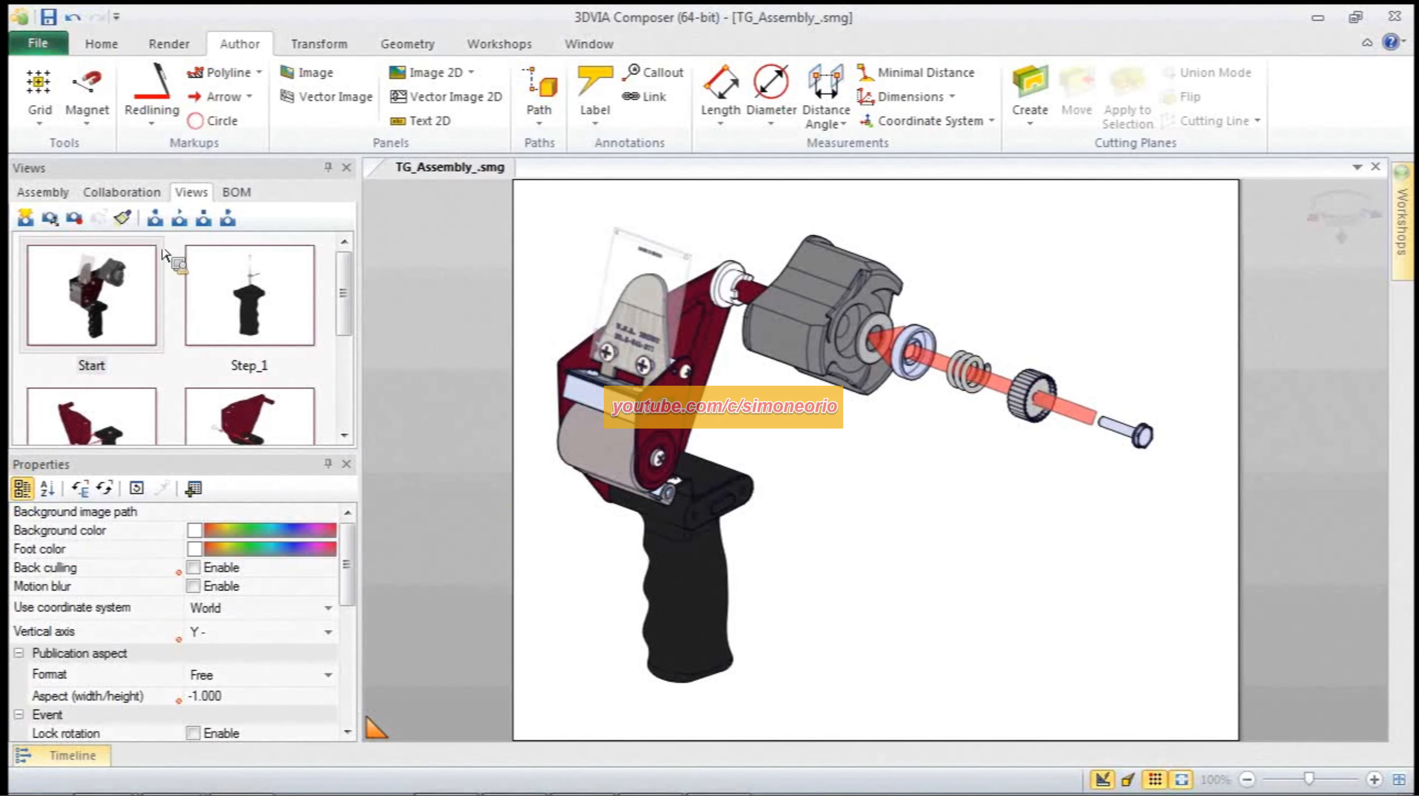
Step: Save the exploded hub display as a new view named Step_6
click(33, 223)
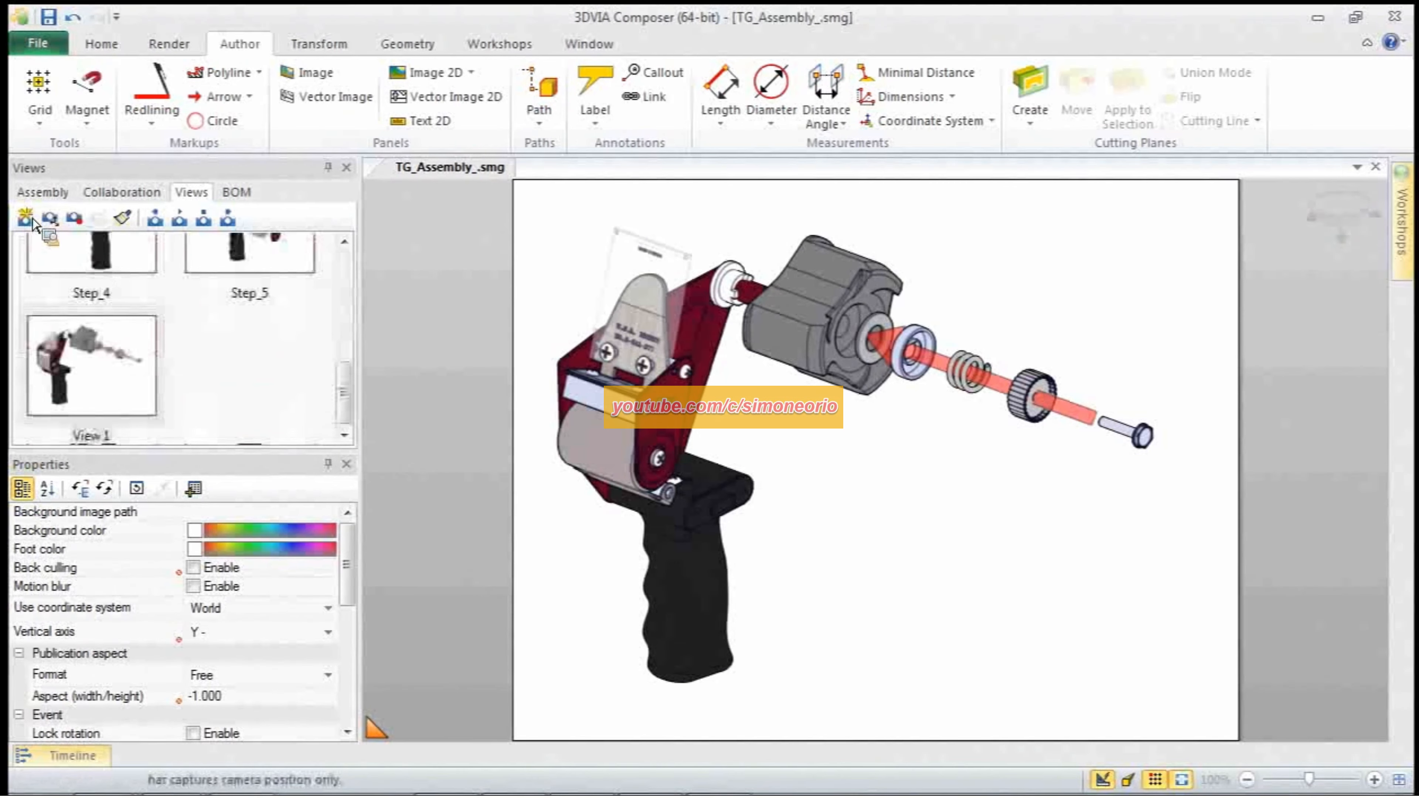
click(100, 437)
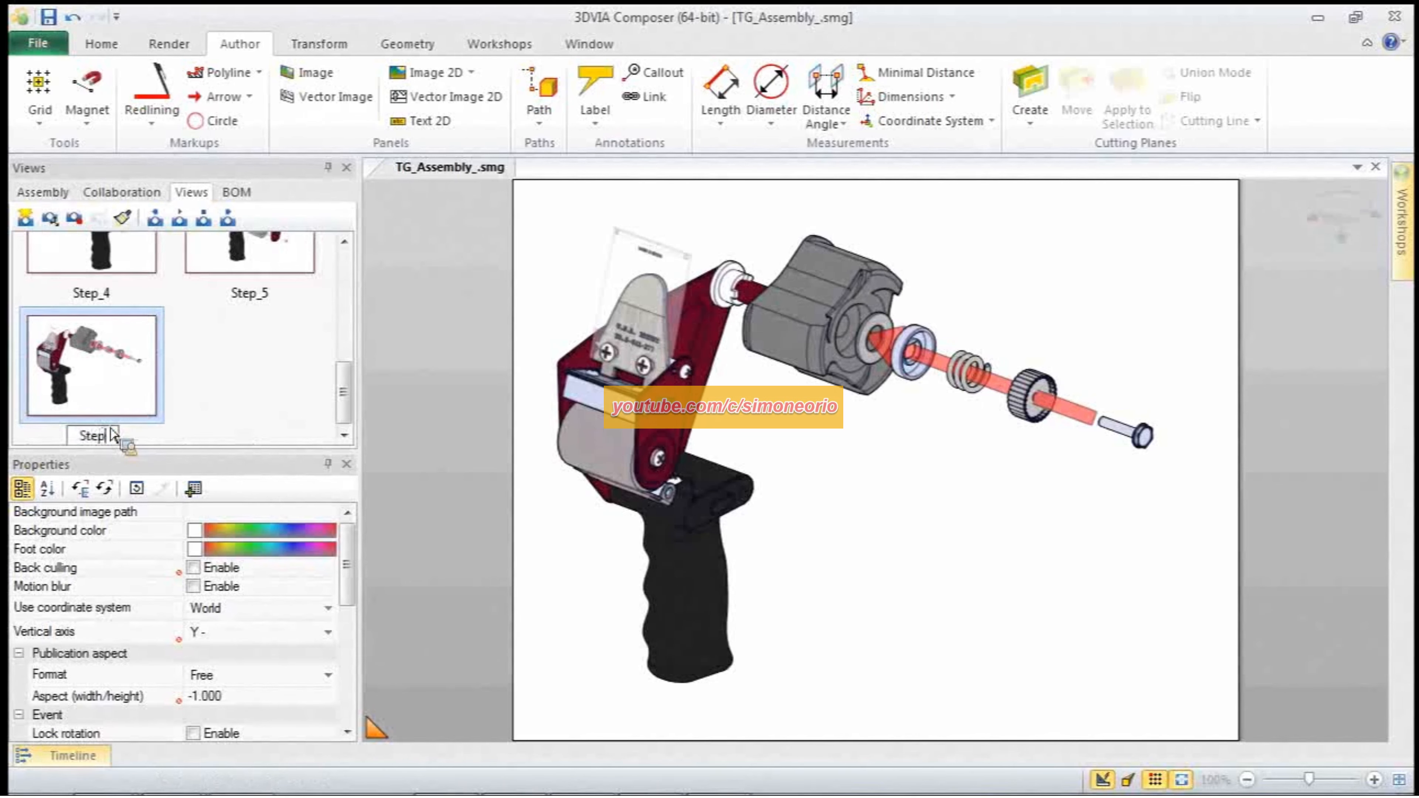
text(Step_6)
click(201, 406)
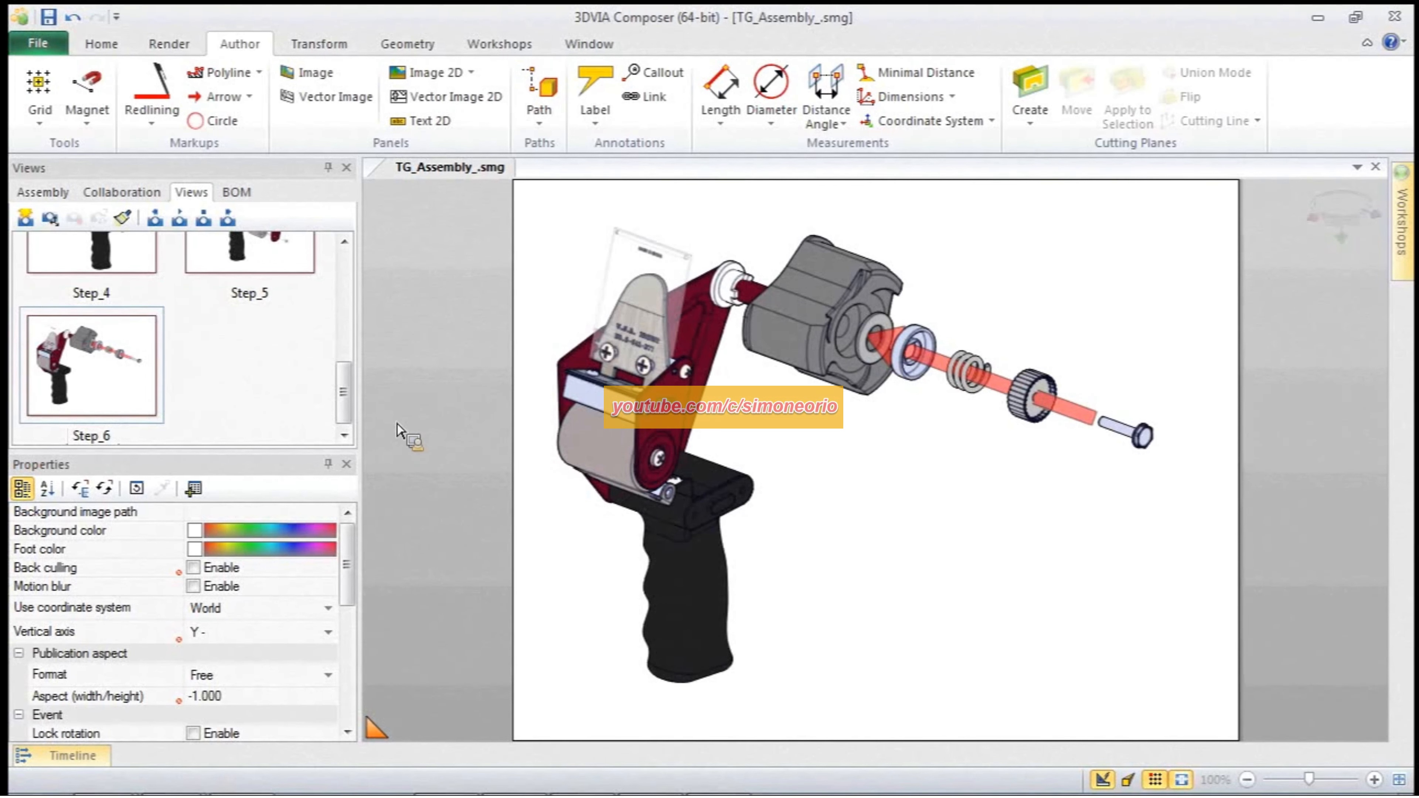
Step: Restore the Start view and fit the smaller tape gun in the upper part of the page, leaving space below it
drag(354, 407, 366, 292)
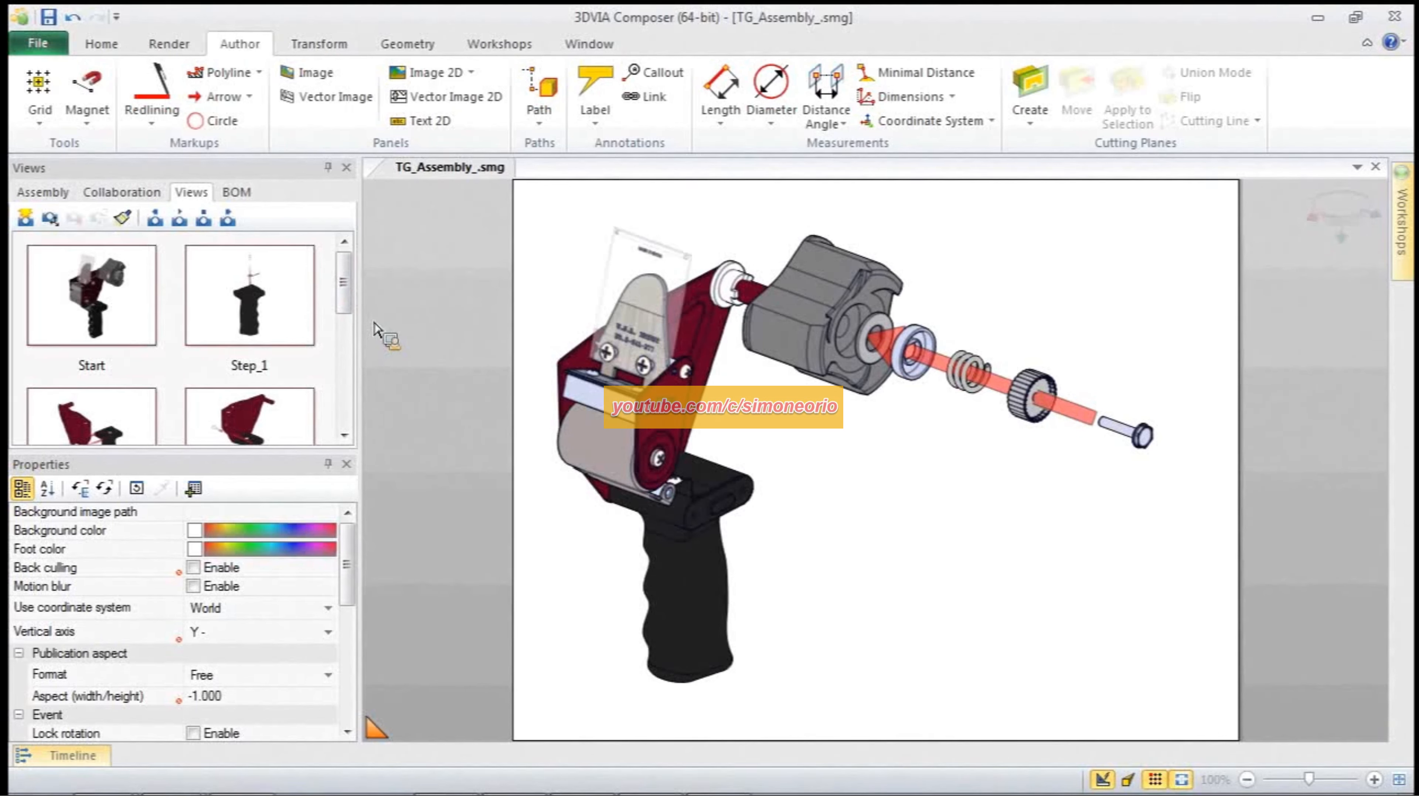
click(111, 302)
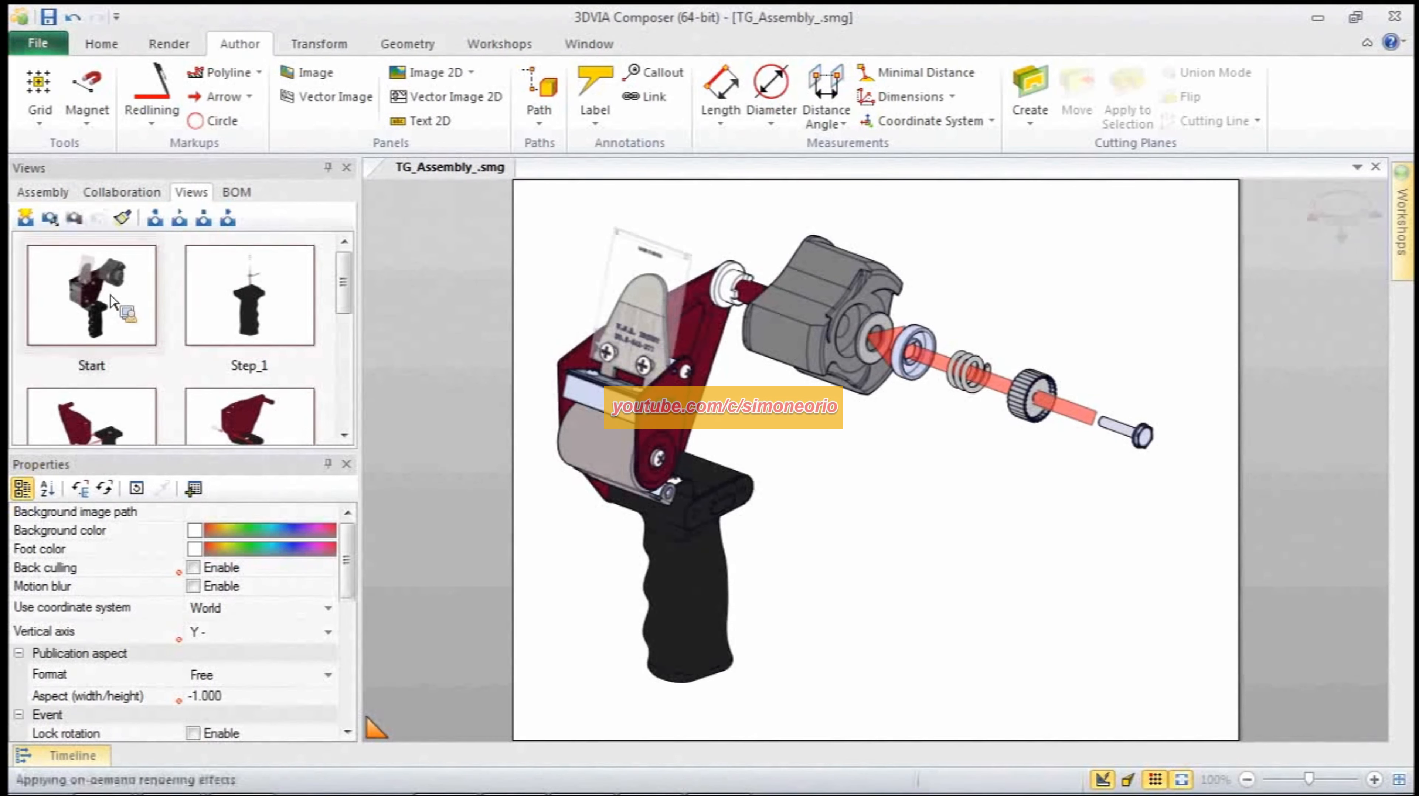
mouse_move(1145, 793)
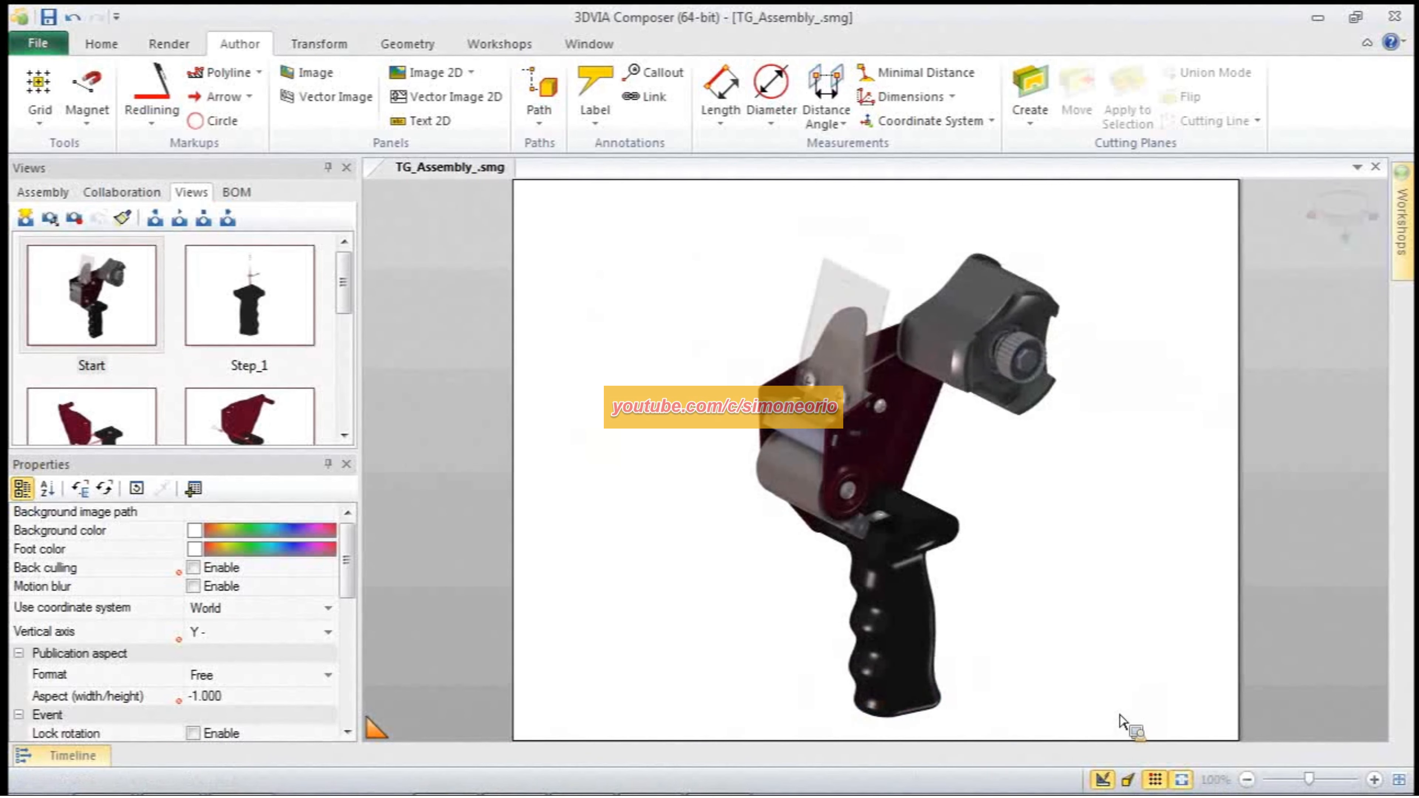
drag(1121, 719, 990, 536)
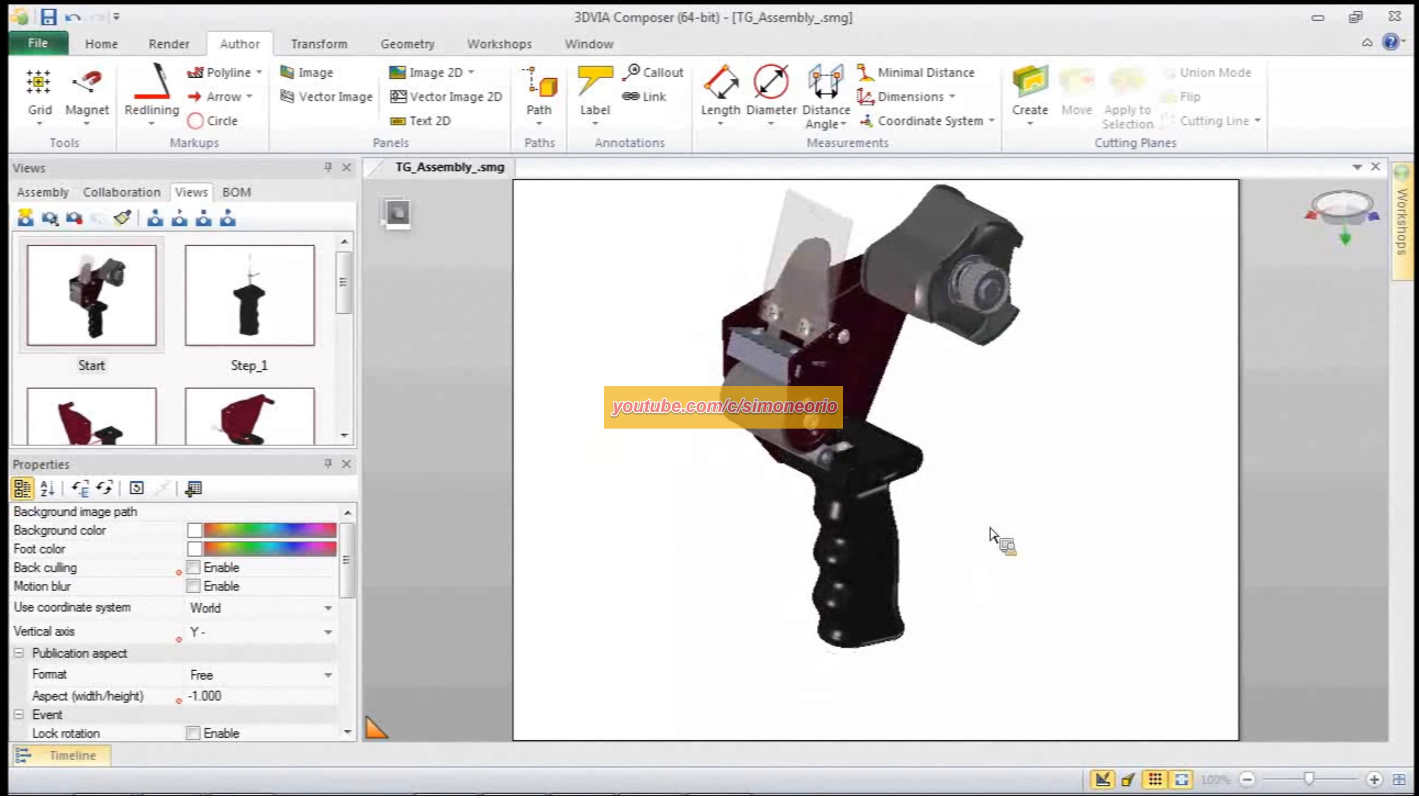
scroll(991, 529, down, 2)
middle_drag(987, 535, 982, 496)
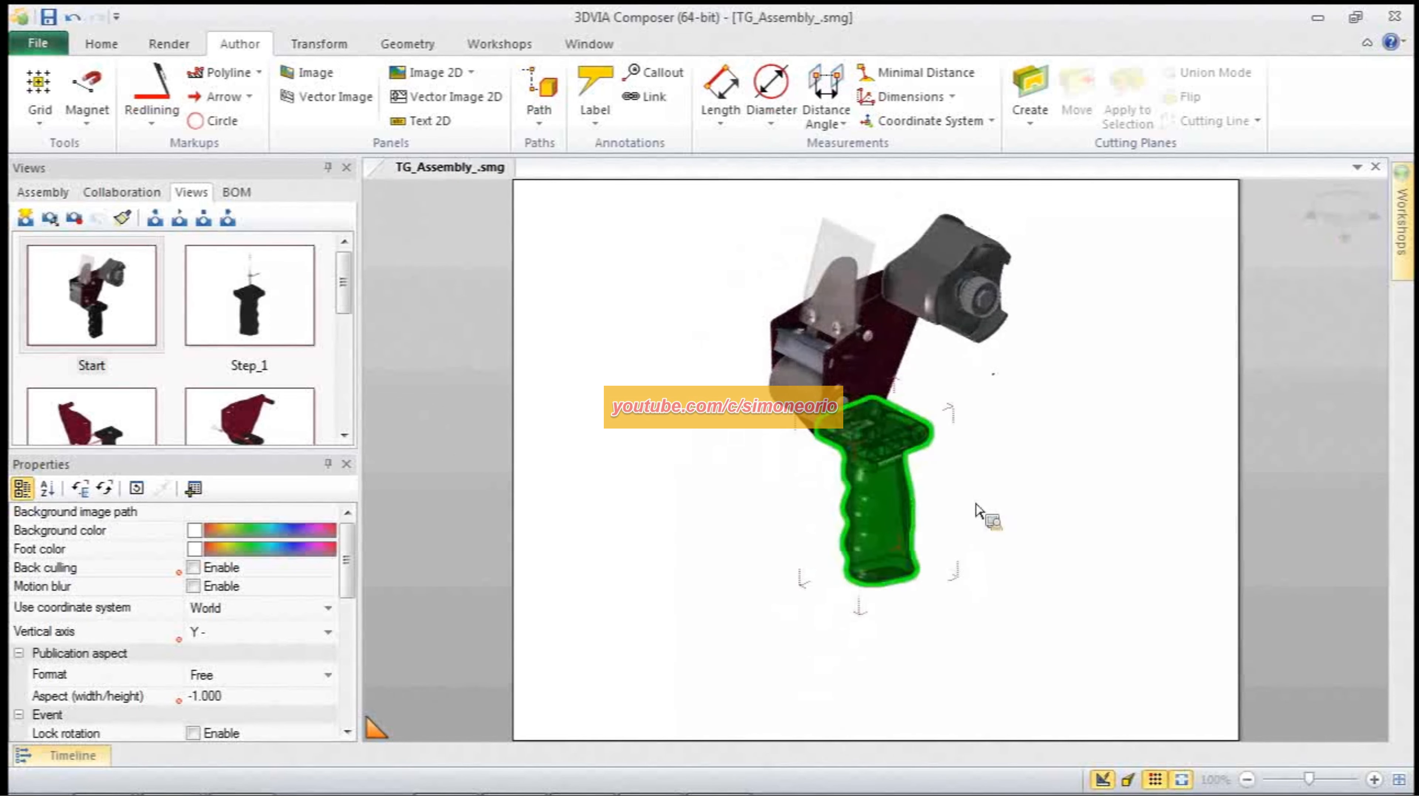
click(976, 512)
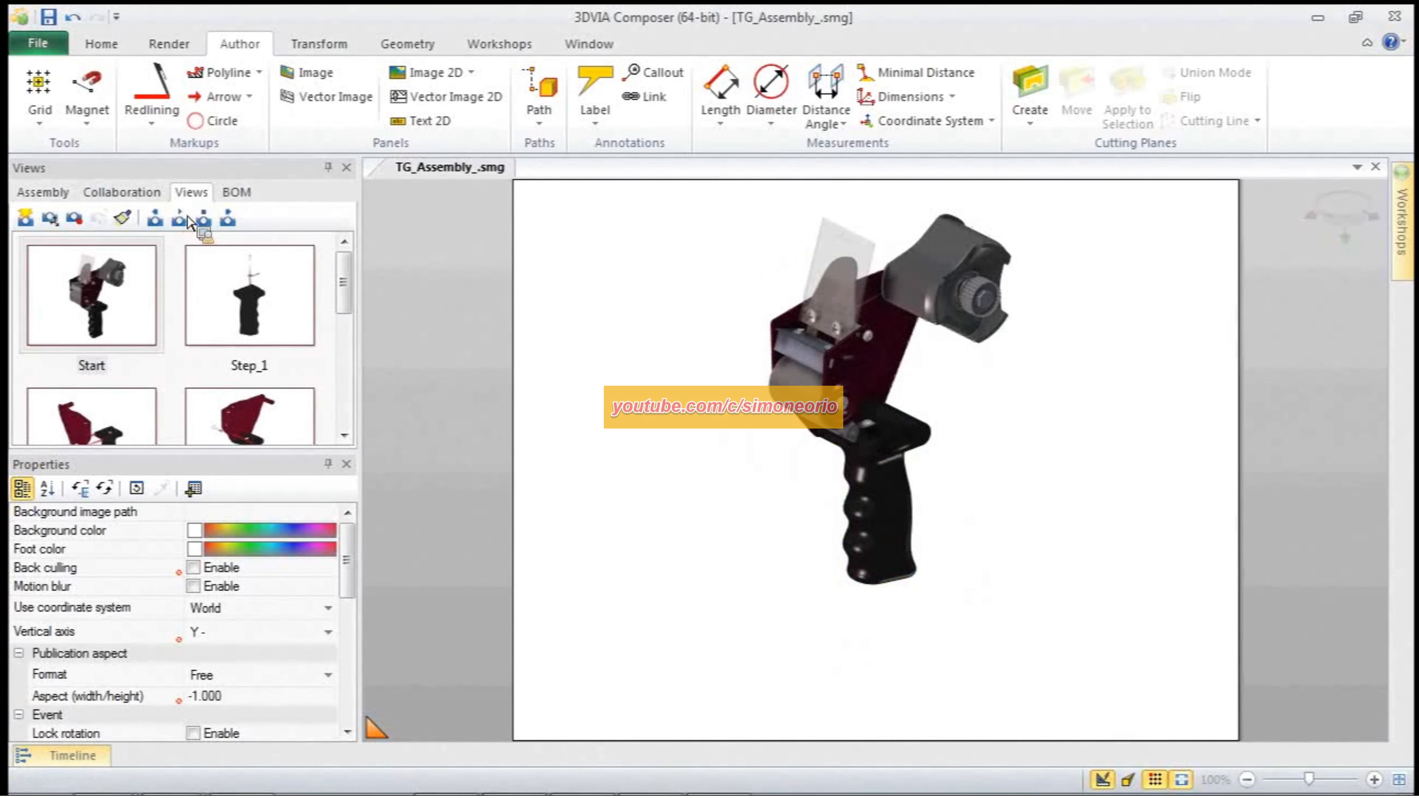
Step: Select all actors at Child level 1 of the TG_Assembly tree
click(56, 193)
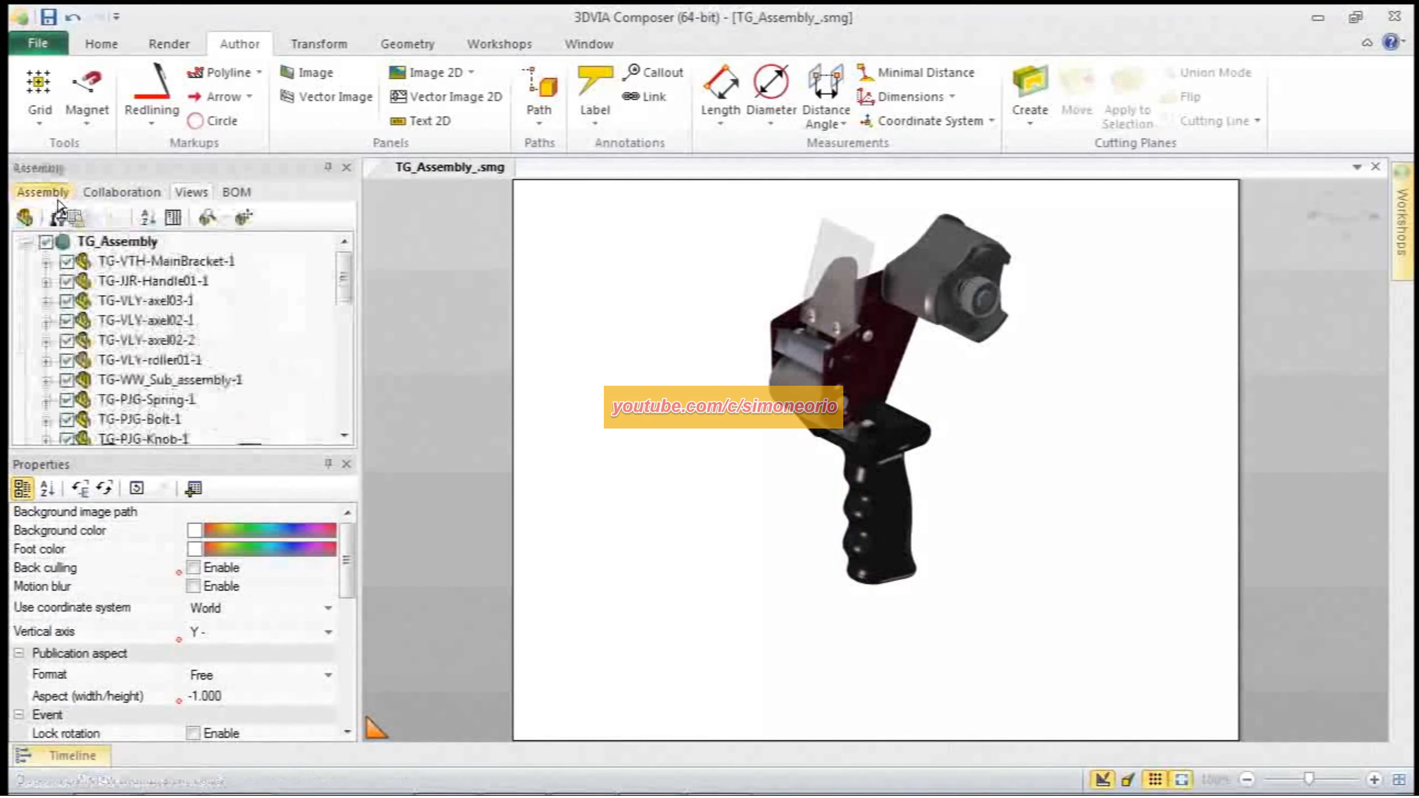
click(244, 218)
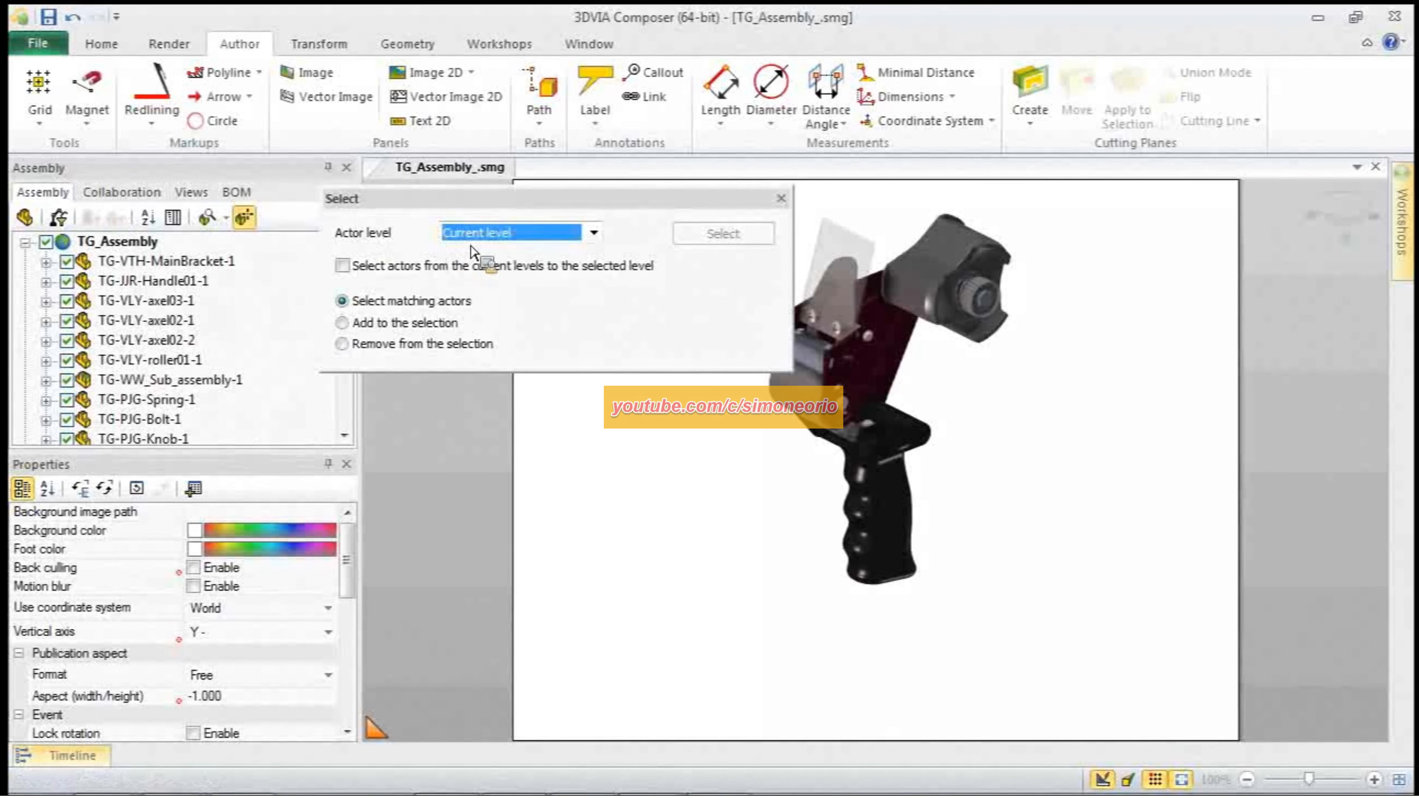
click(472, 233)
click(564, 267)
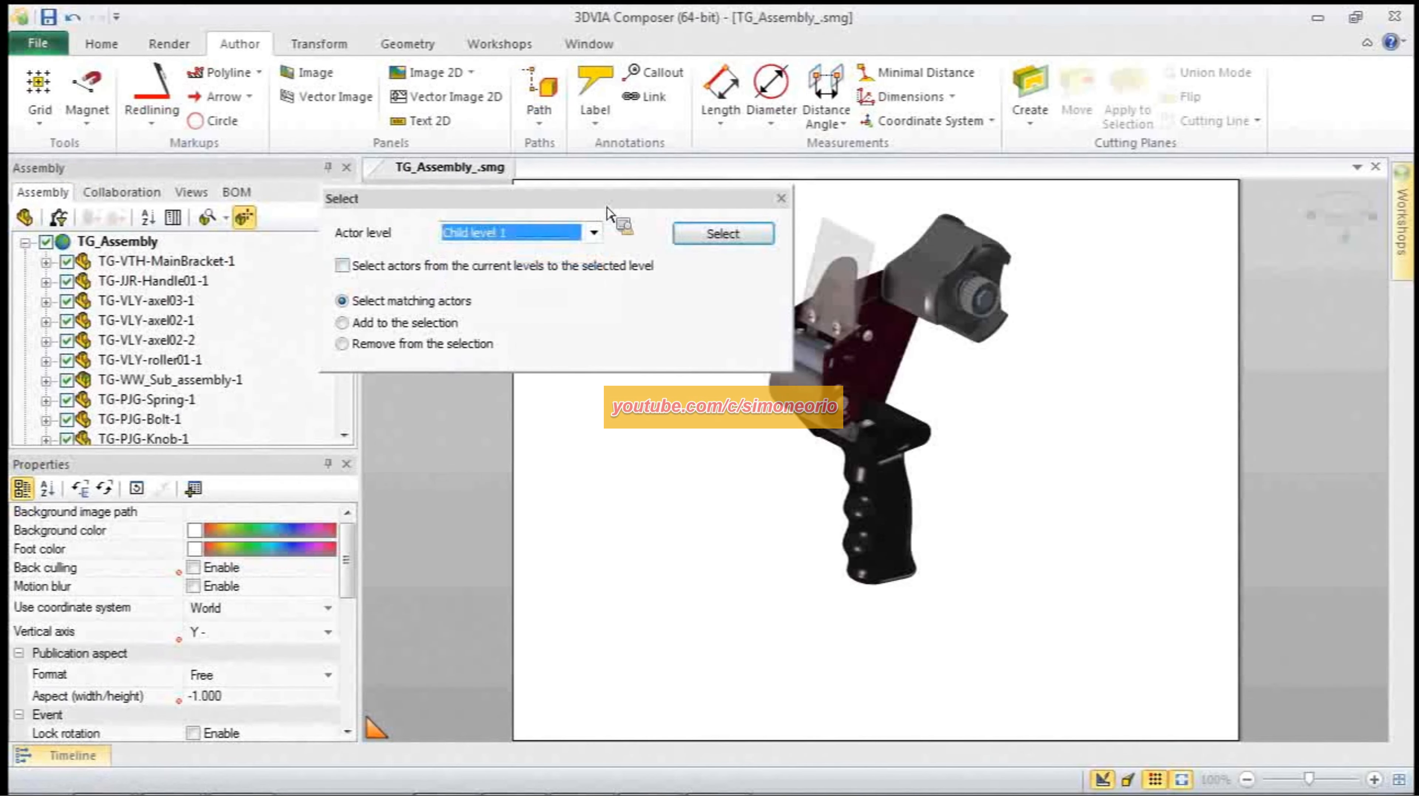
click(705, 236)
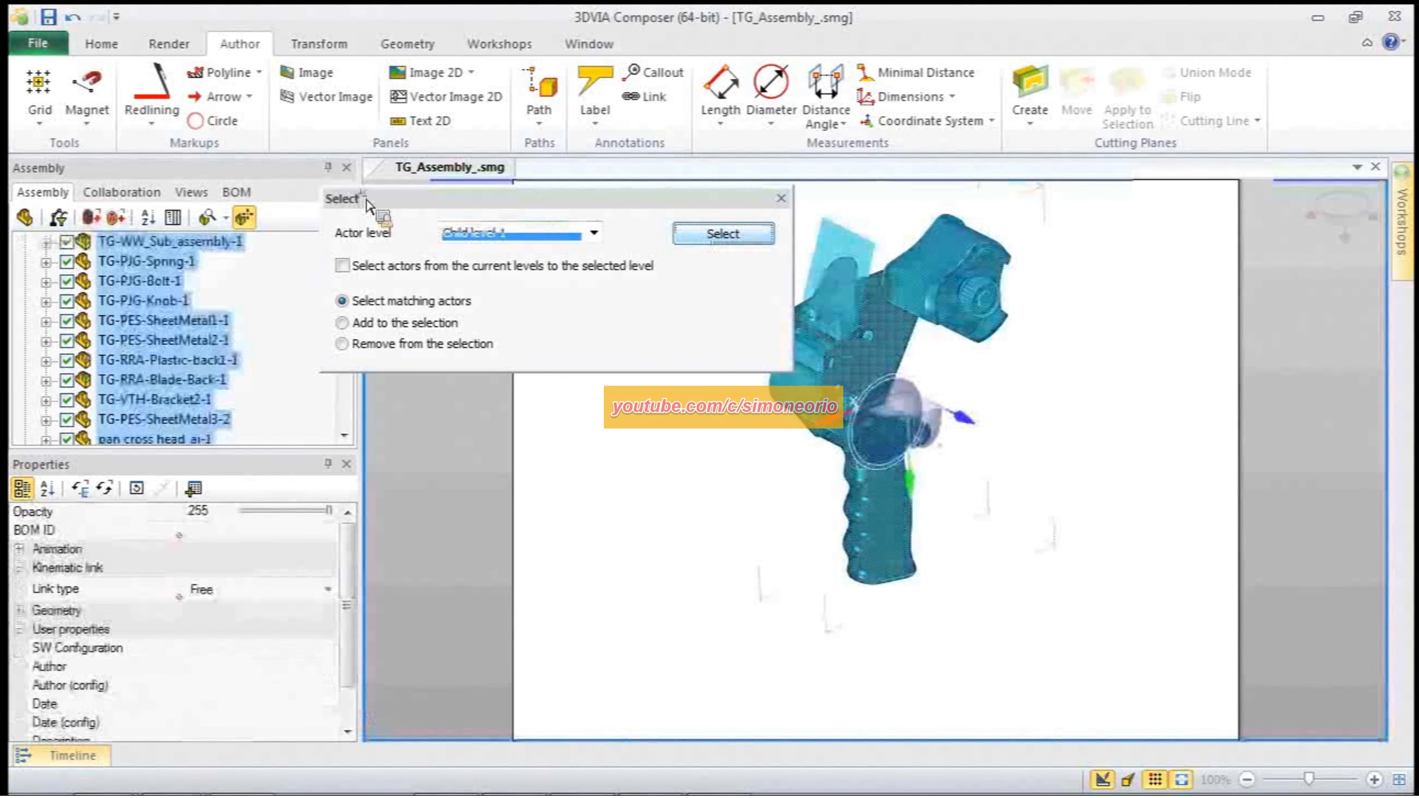
drag(647, 200, 464, 258)
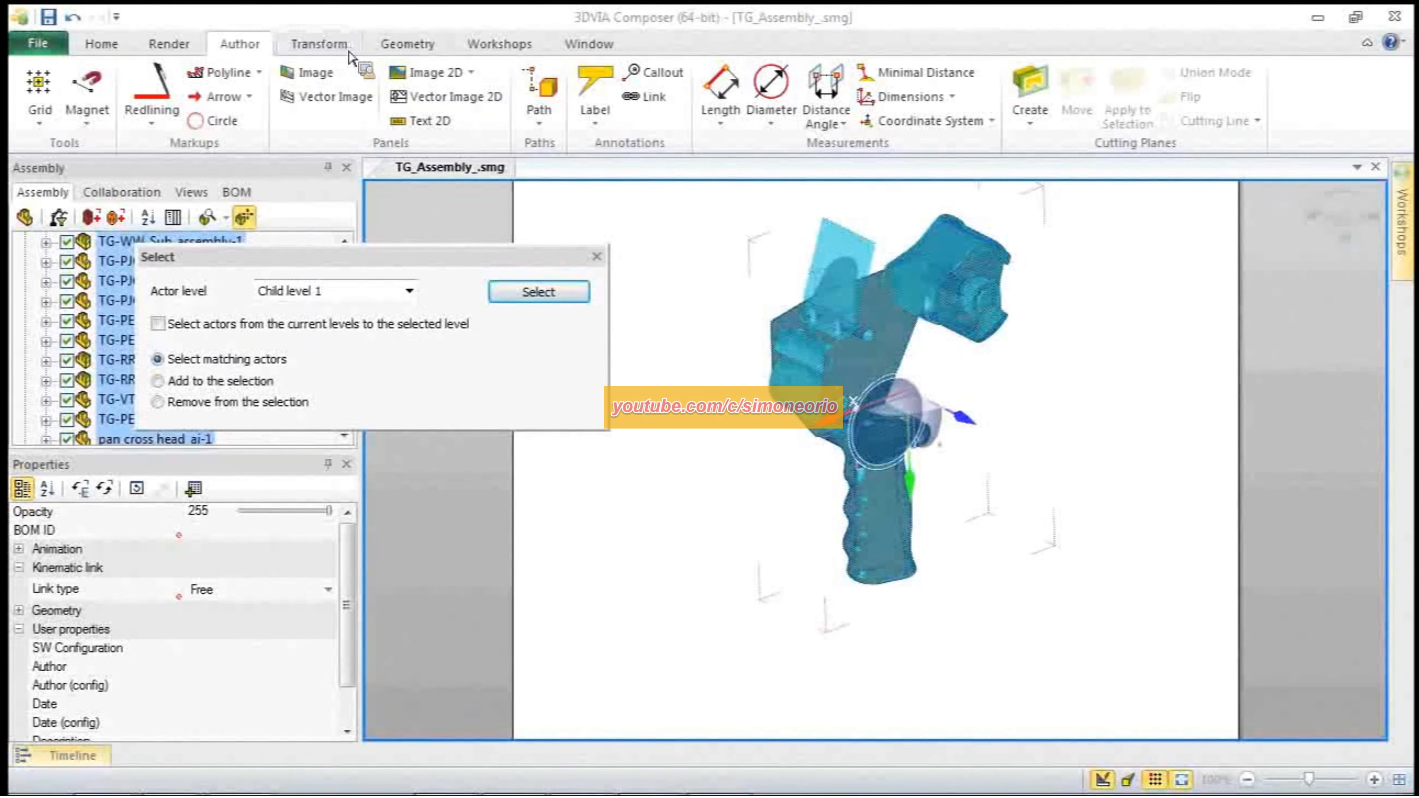
Step: Generate BOM IDs for the selected parts using the Default BOM profile and show the BOM table
click(500, 43)
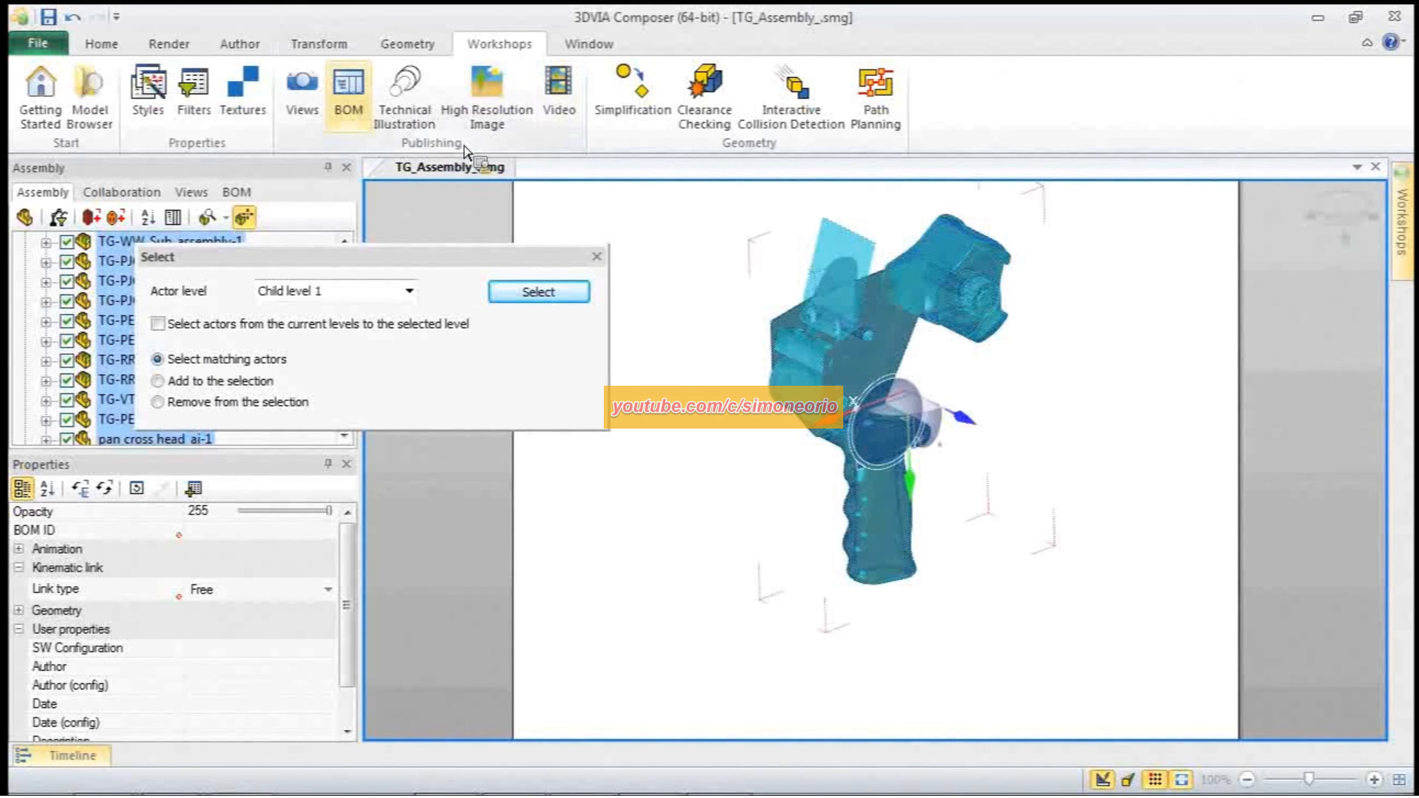
click(348, 92)
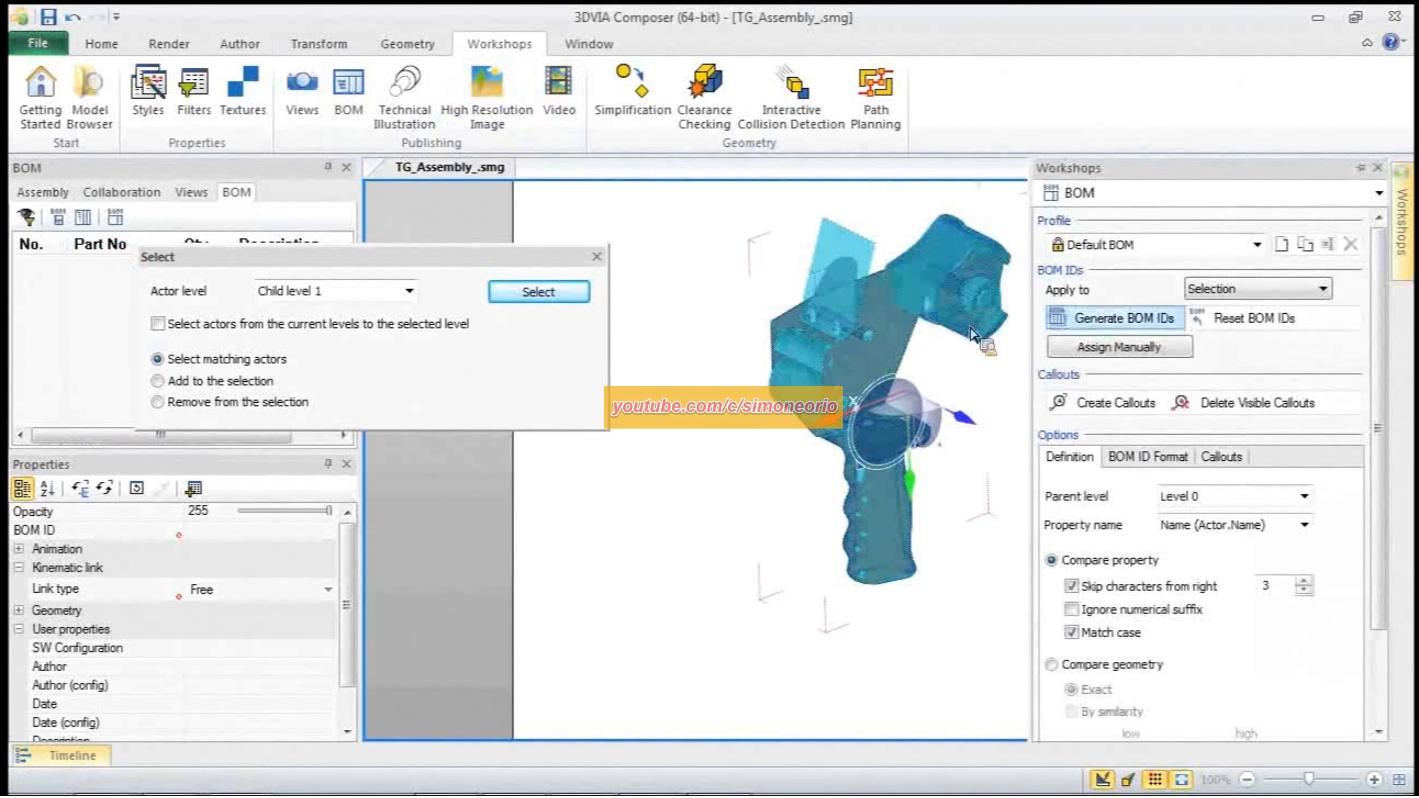
click(1099, 323)
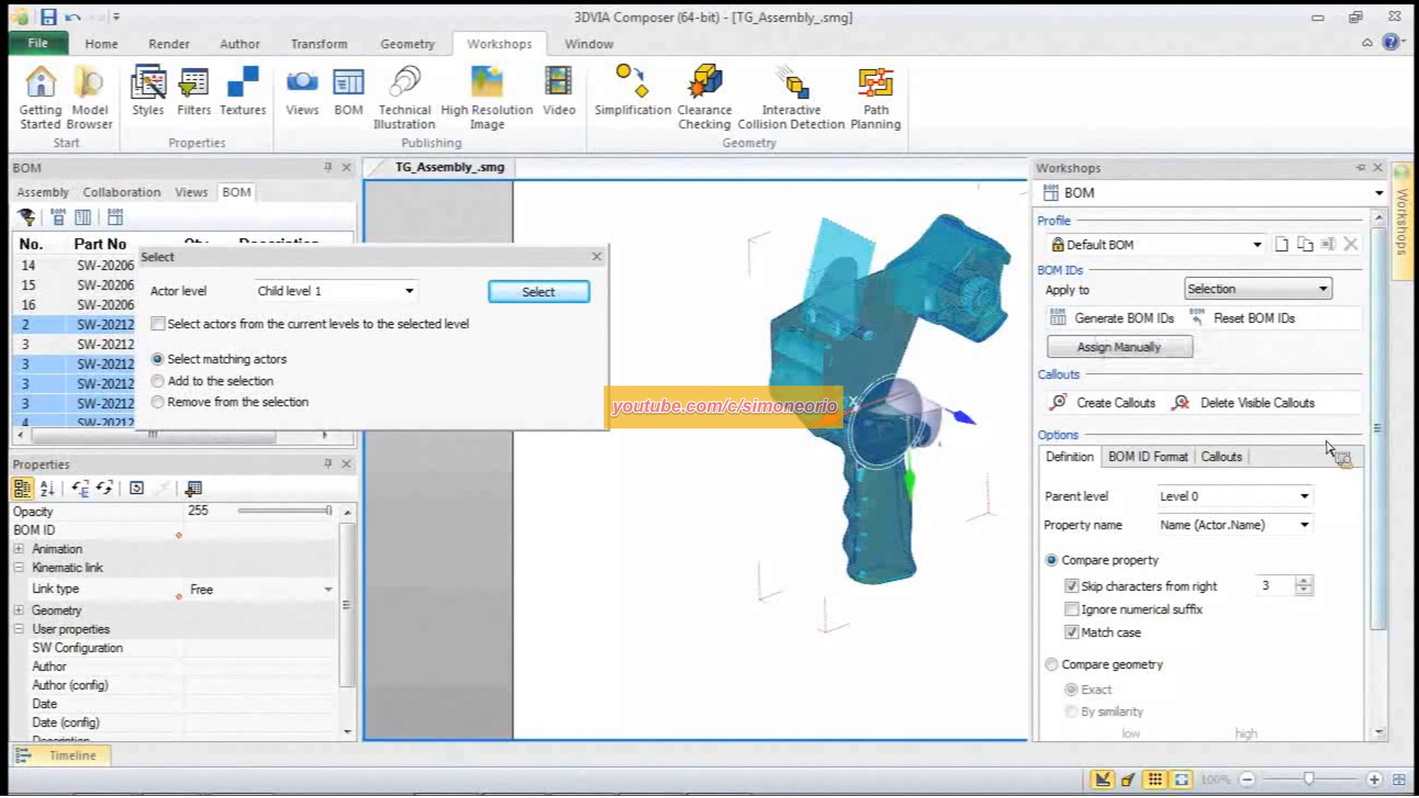
scroll(1381, 425, down, 3)
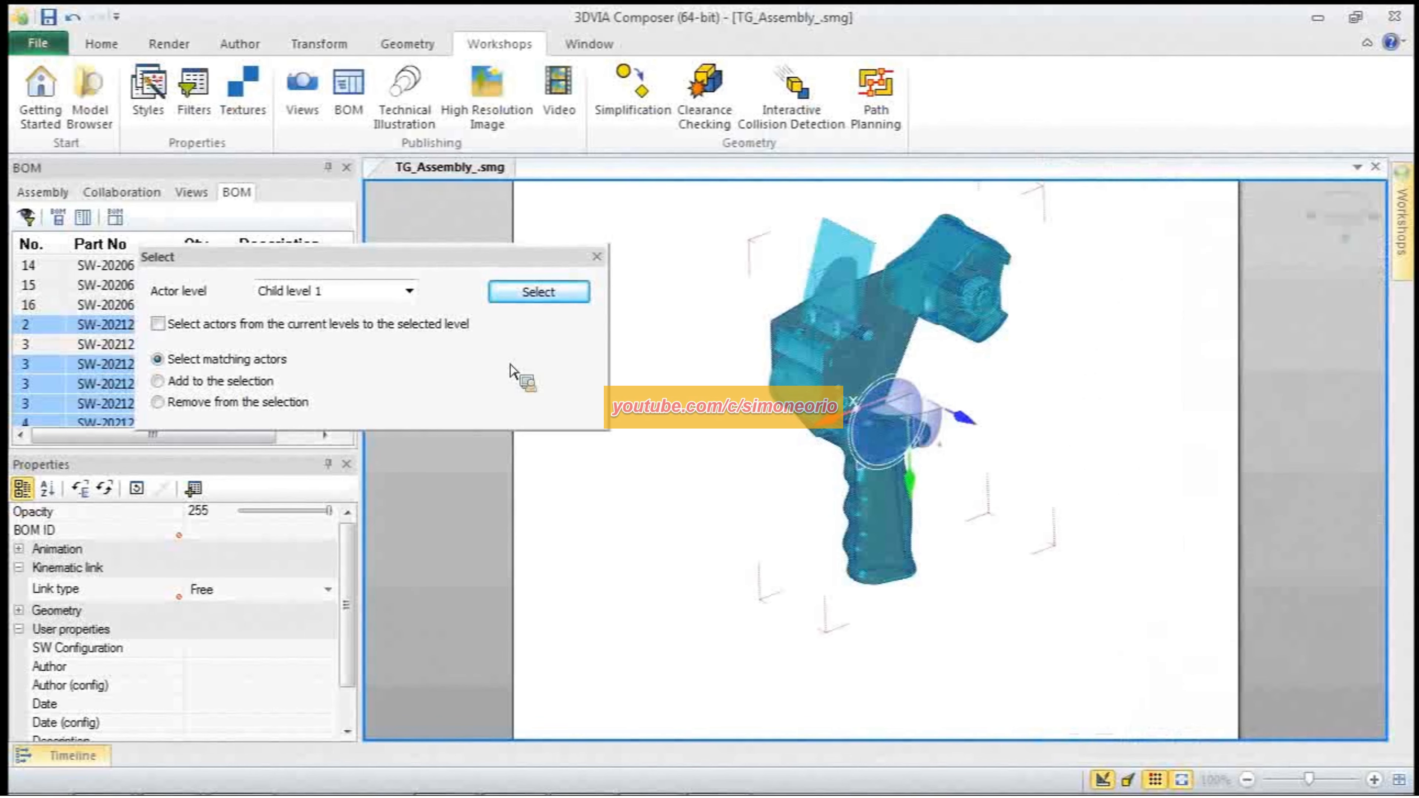
Step: Set the BOM table panel's opacity to 255
drag(375, 256, 580, 261)
click(191, 191)
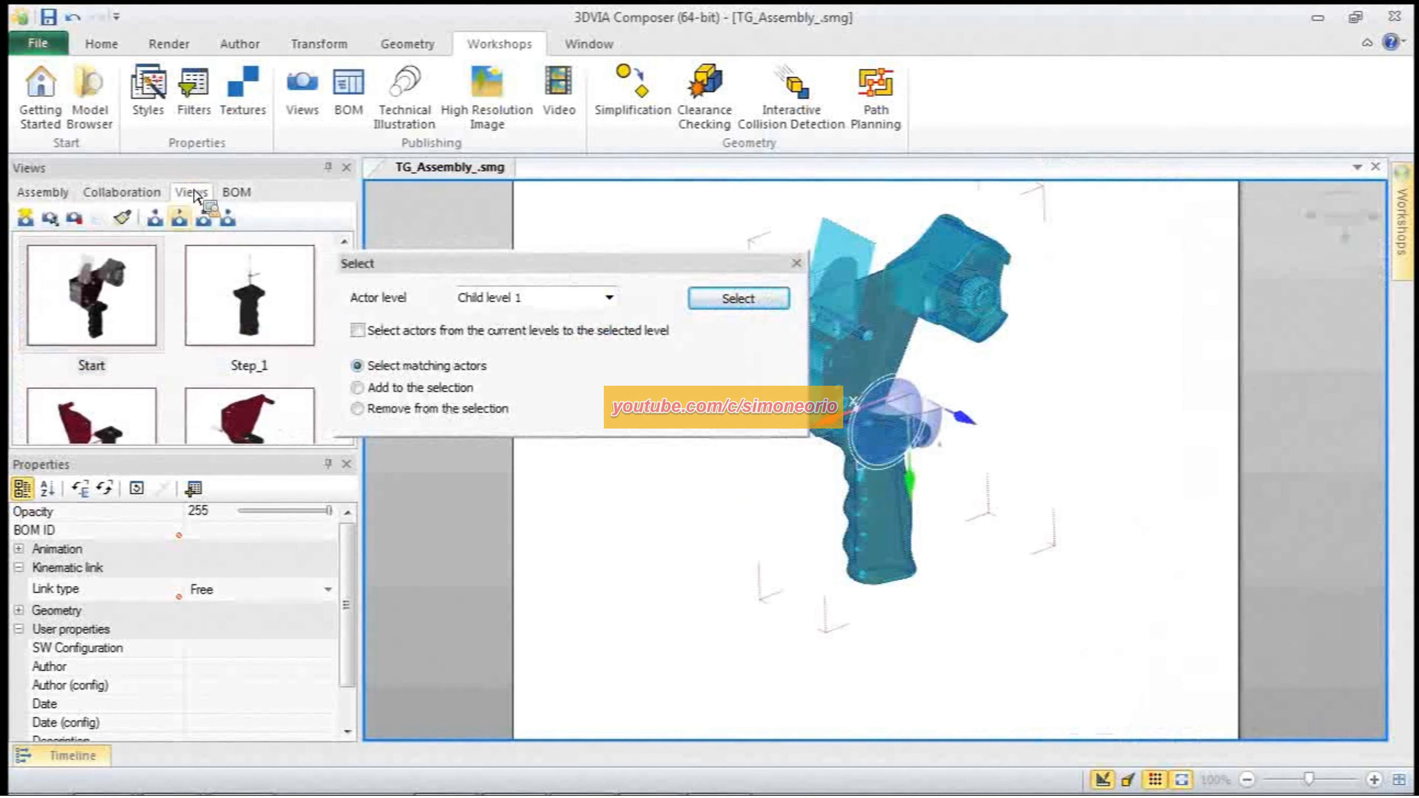
click(122, 192)
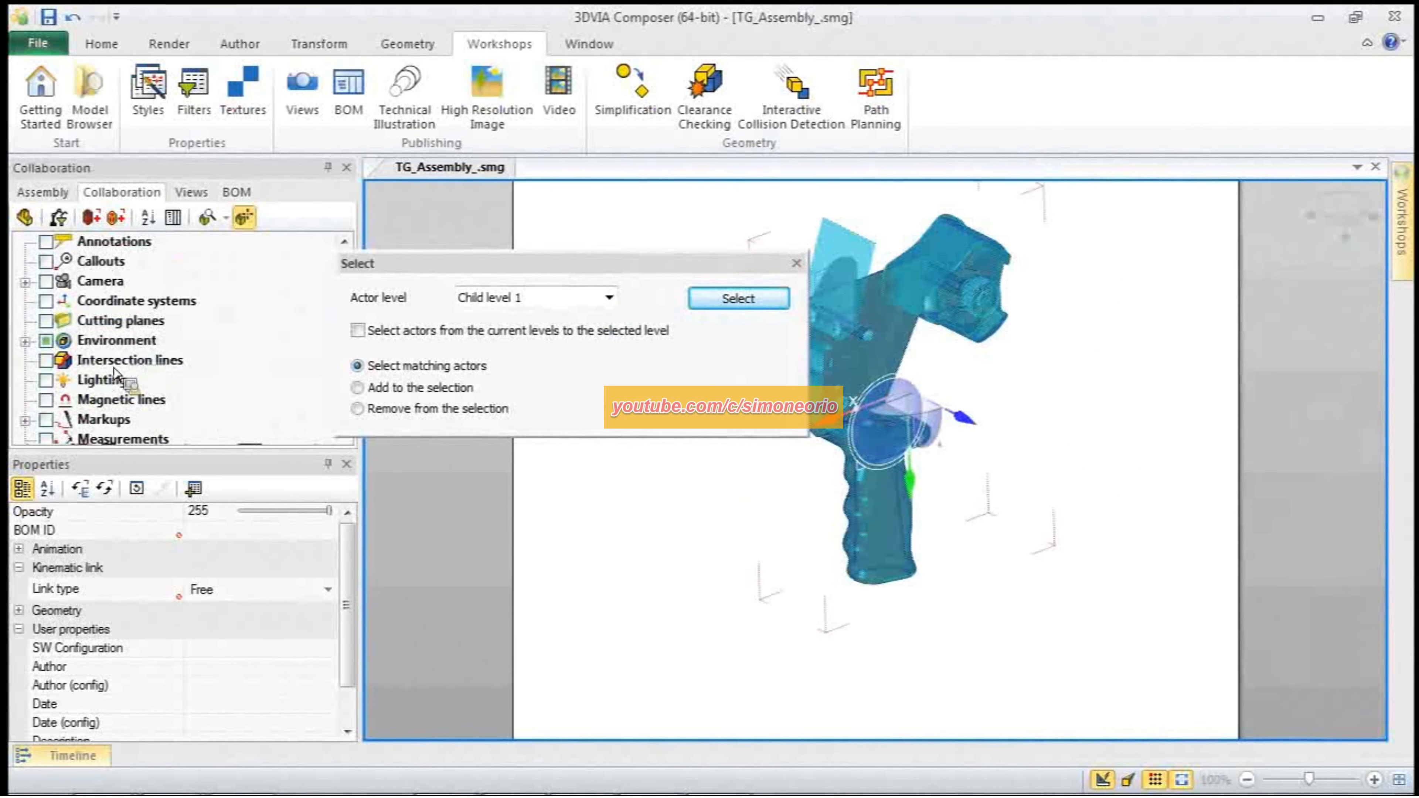
drag(356, 270, 348, 330)
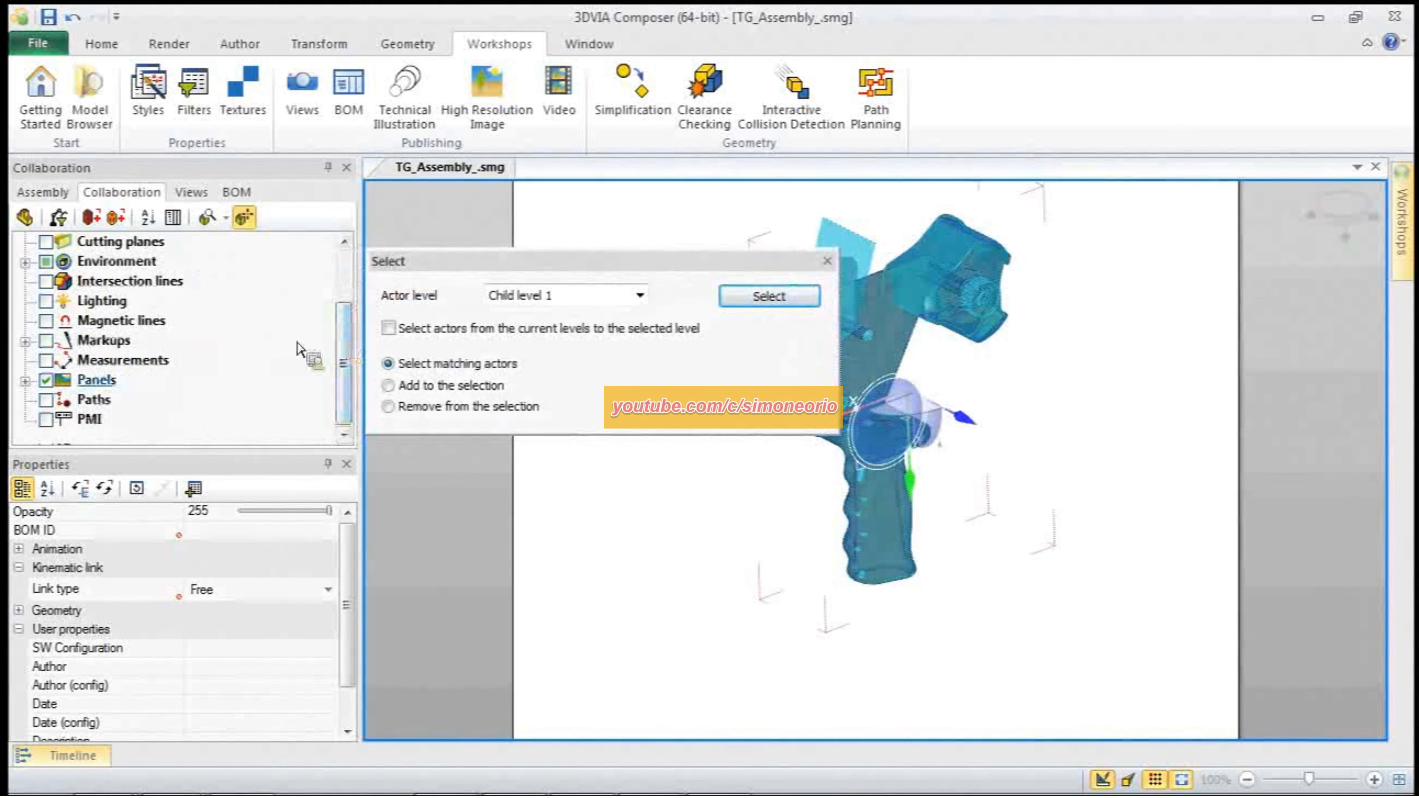
click(25, 380)
click(104, 398)
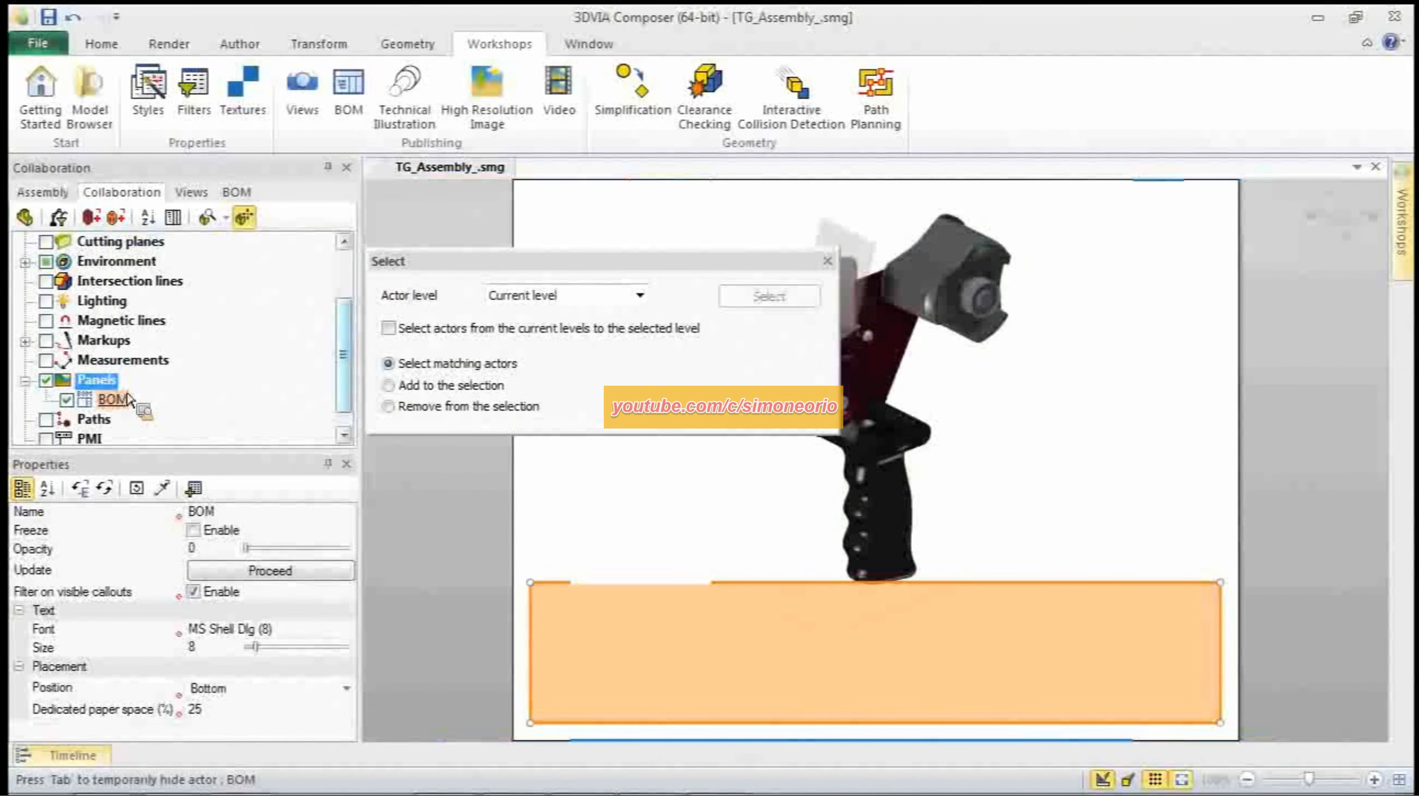
drag(346, 352, 347, 367)
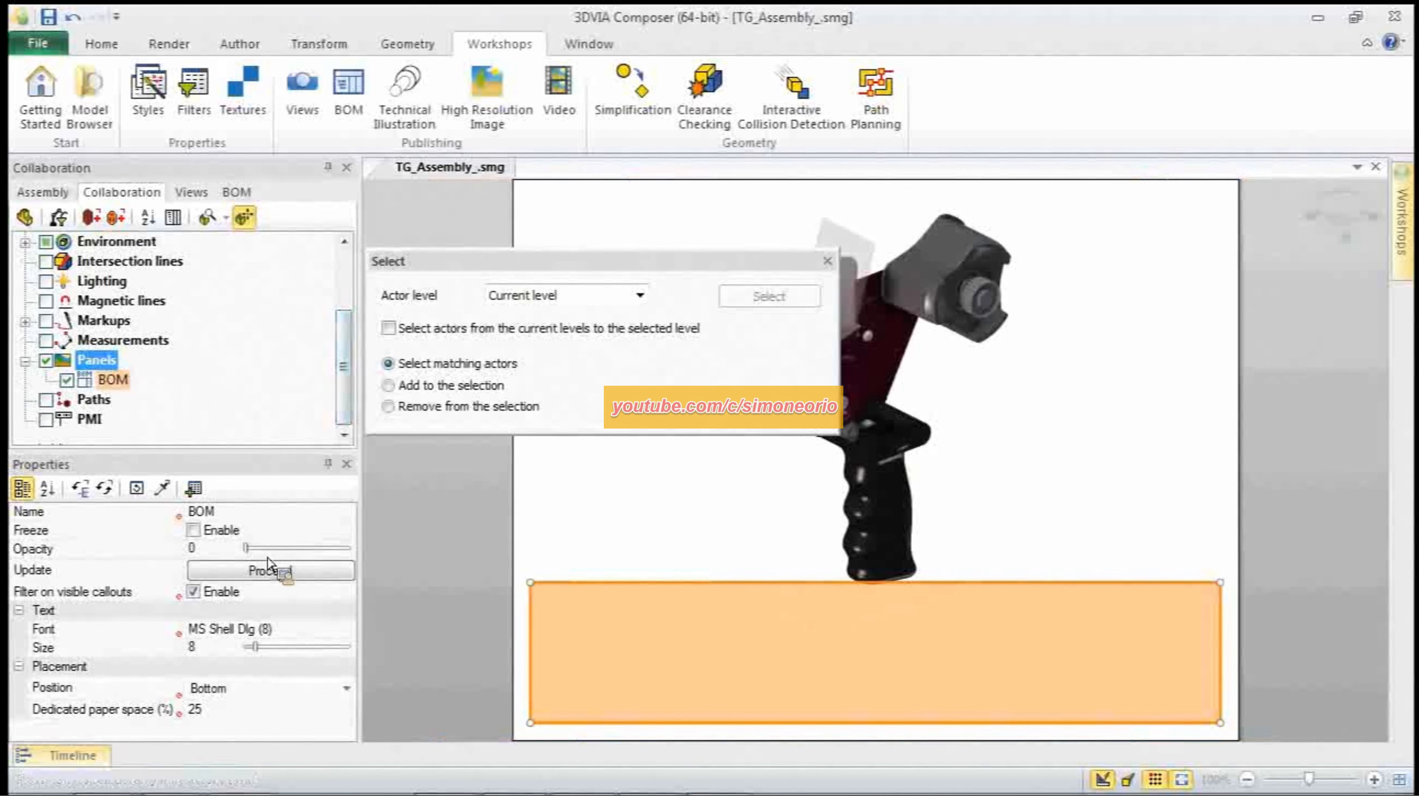
drag(246, 547, 374, 555)
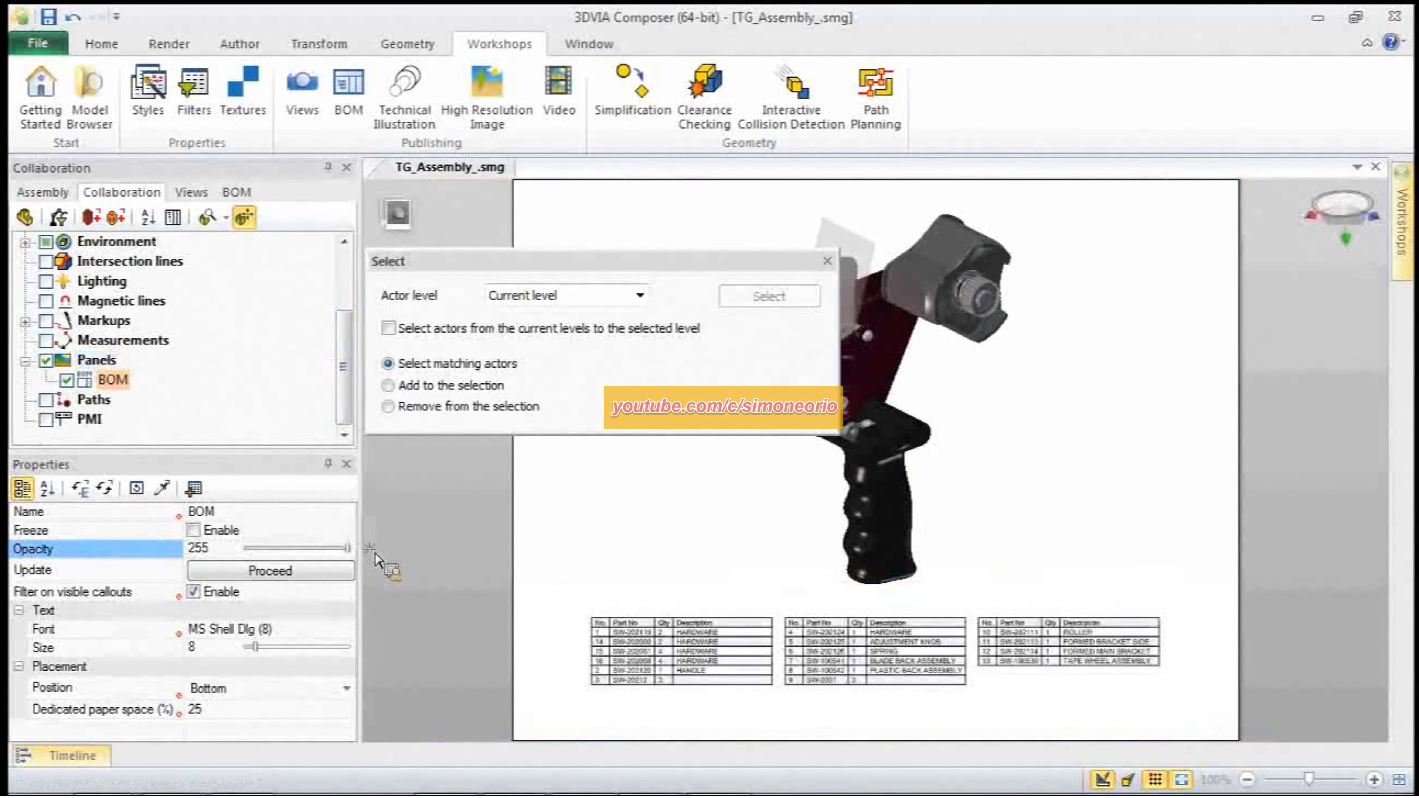
Step: Sort the BOM table in ascending order by item number and deselect the table
click(237, 192)
click(62, 247)
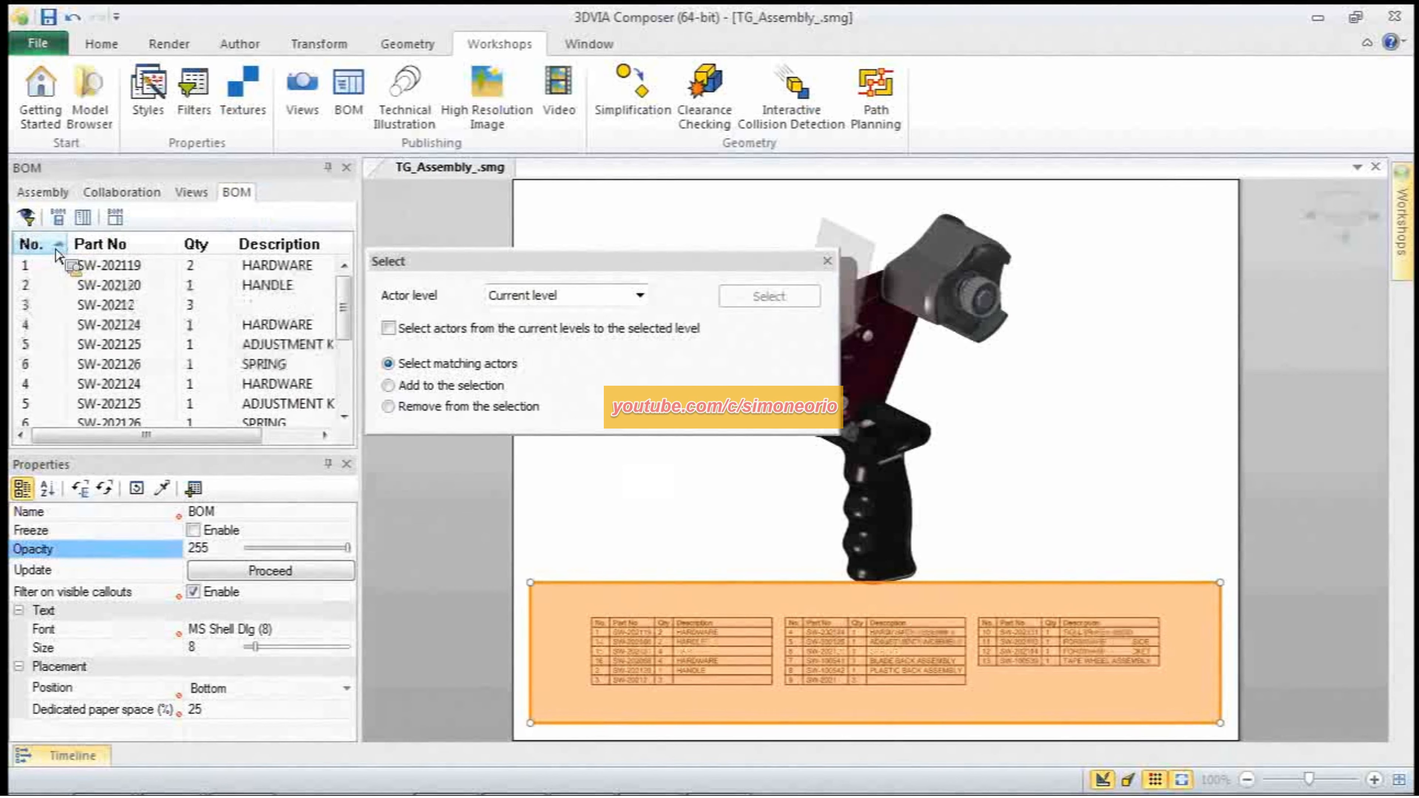
drag(641, 272, 410, 271)
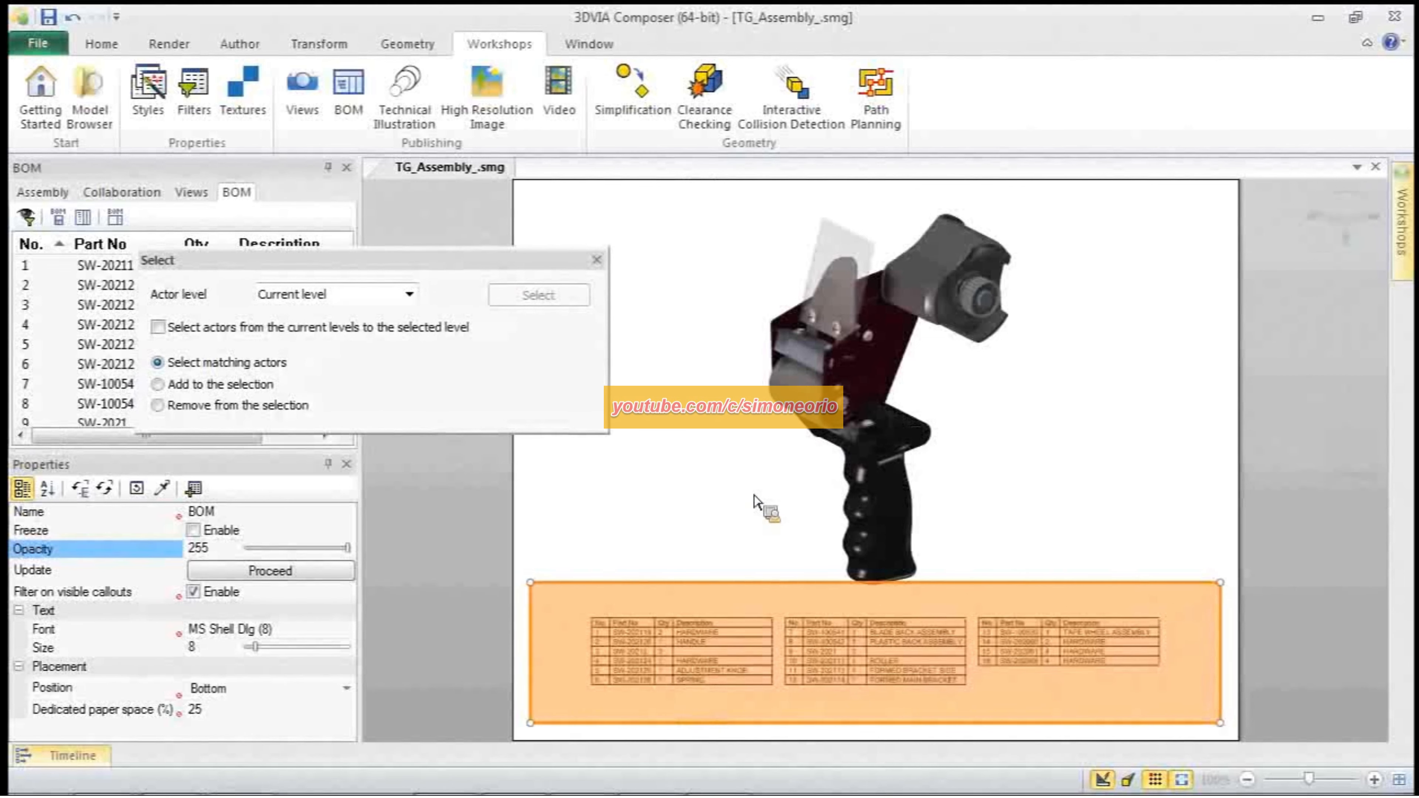
click(766, 577)
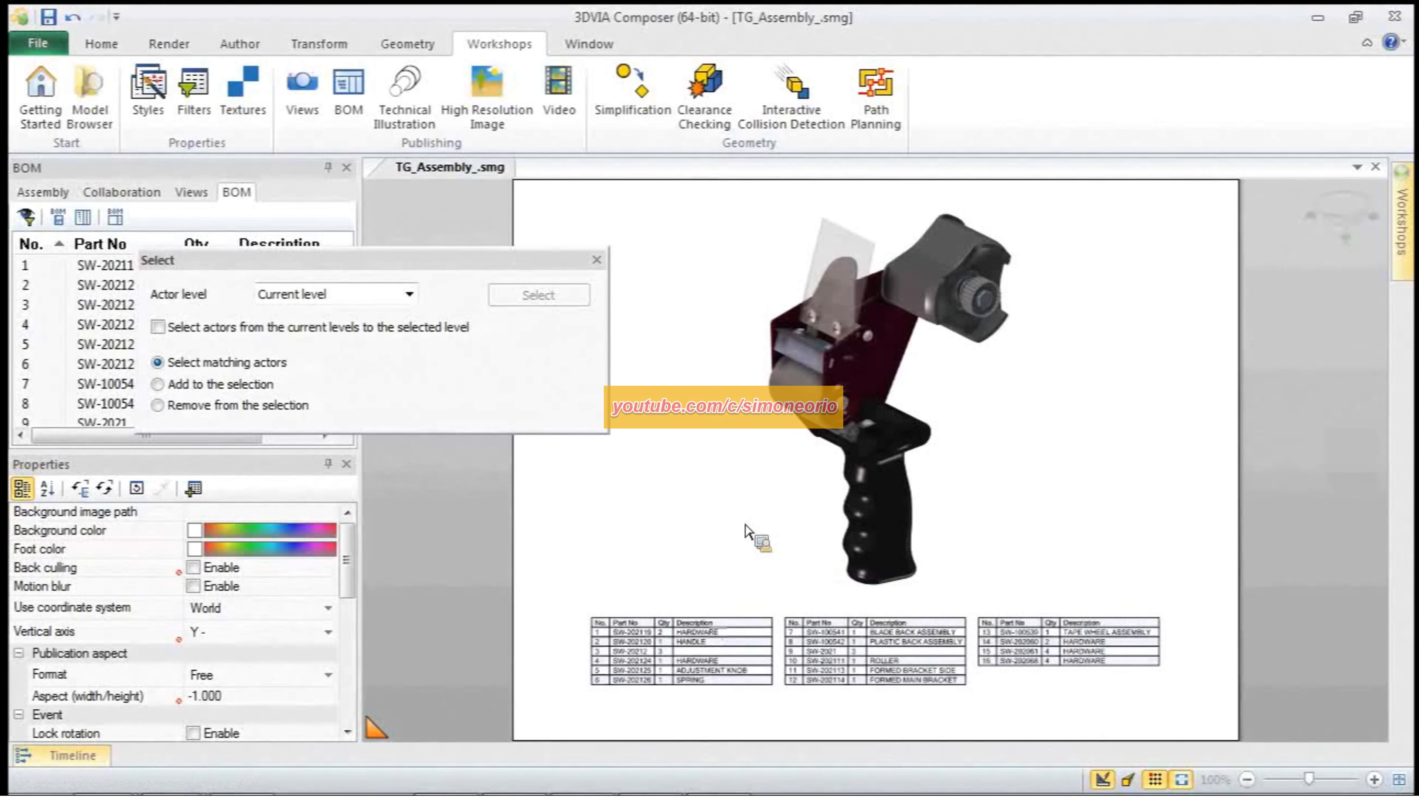
Step: Select all Child level 1 actors again and create BOM callouts for them around the tape gun
drag(746, 527, 725, 526)
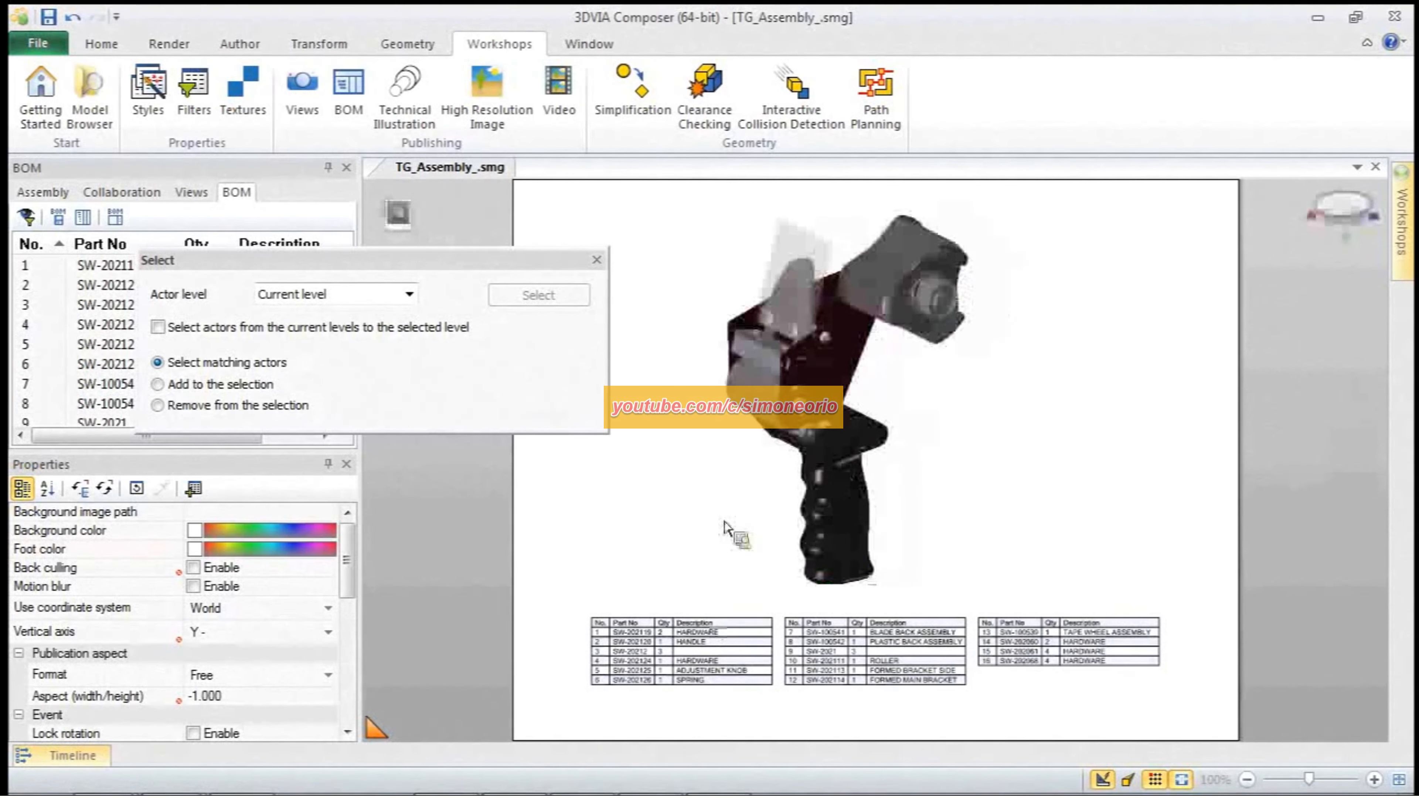
click(409, 294)
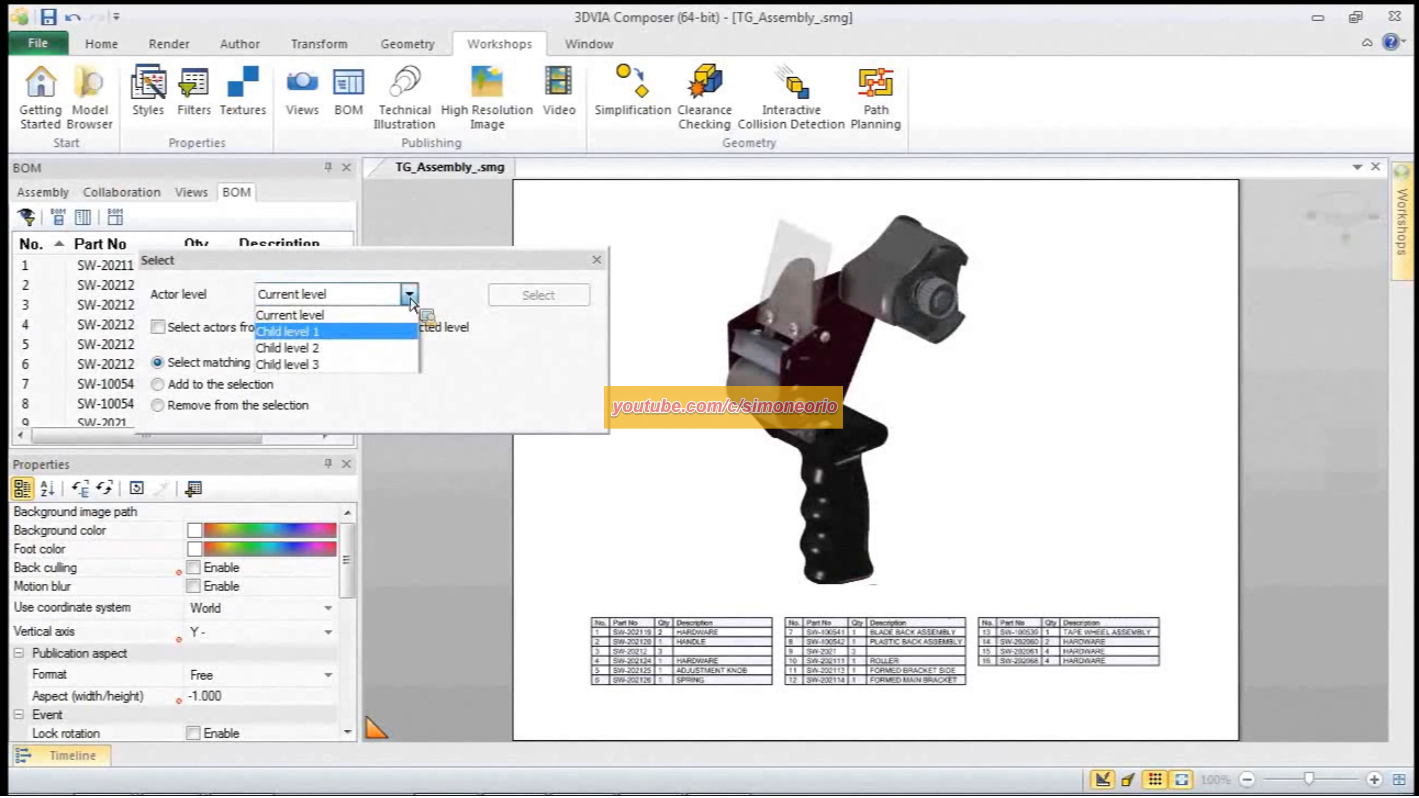
click(358, 330)
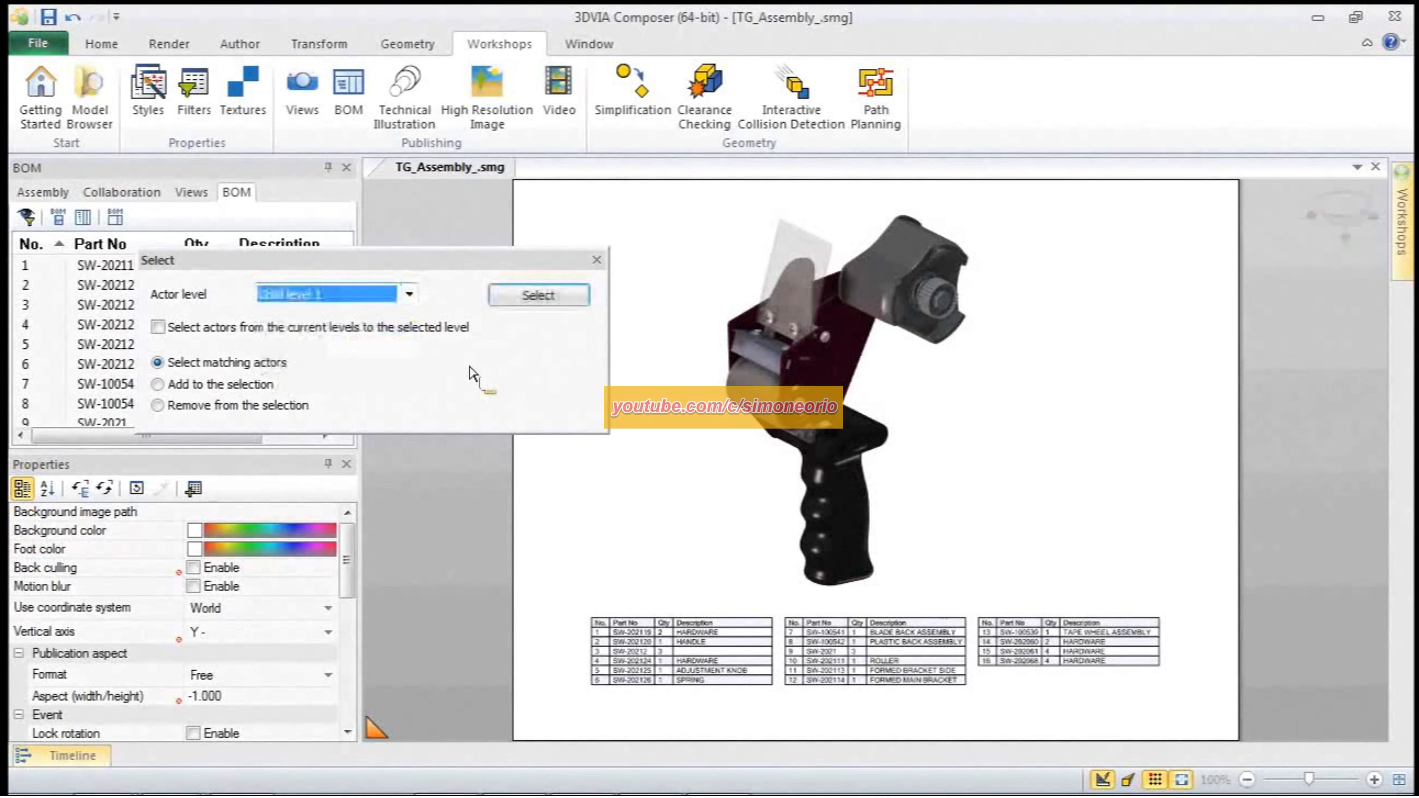
click(547, 294)
mouse_move(1411, 237)
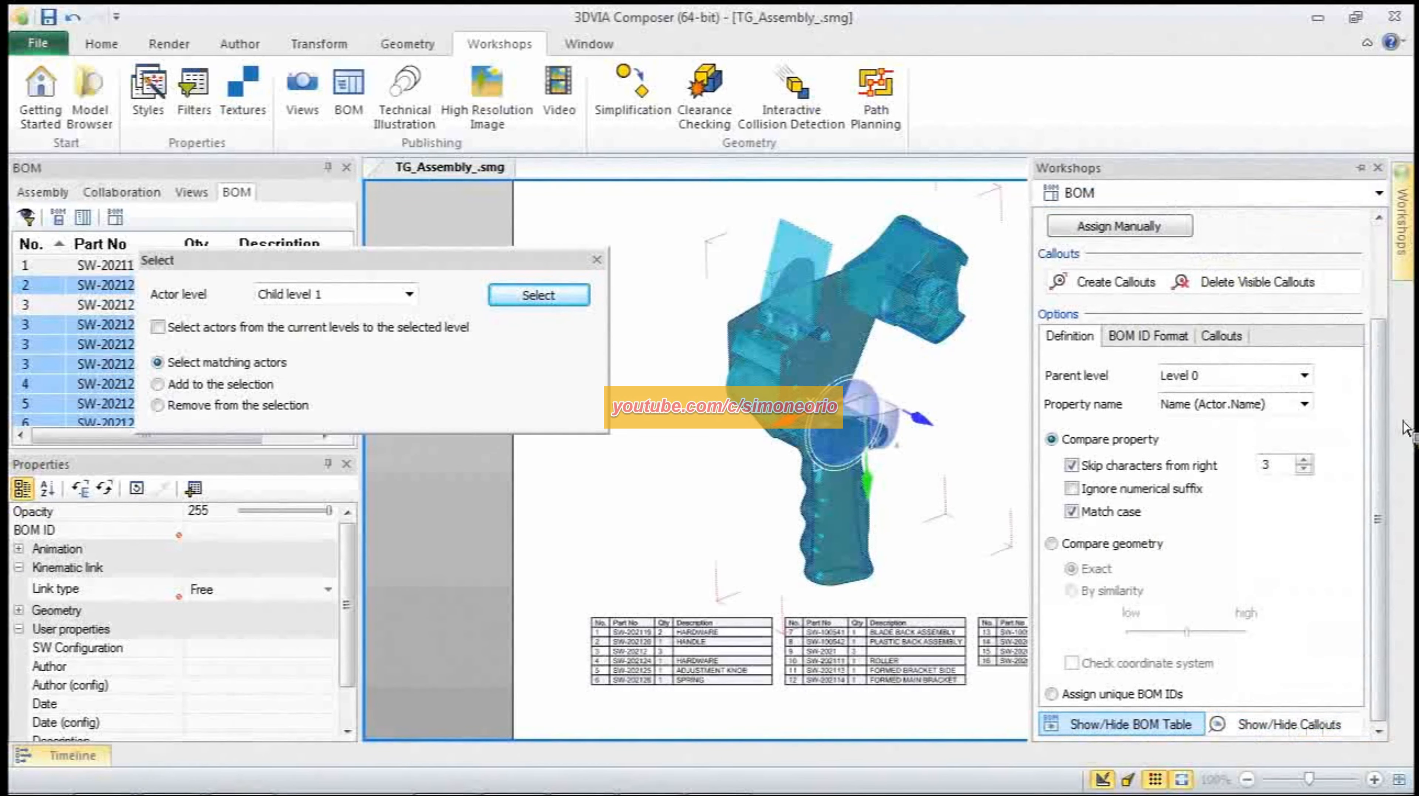
click(1136, 284)
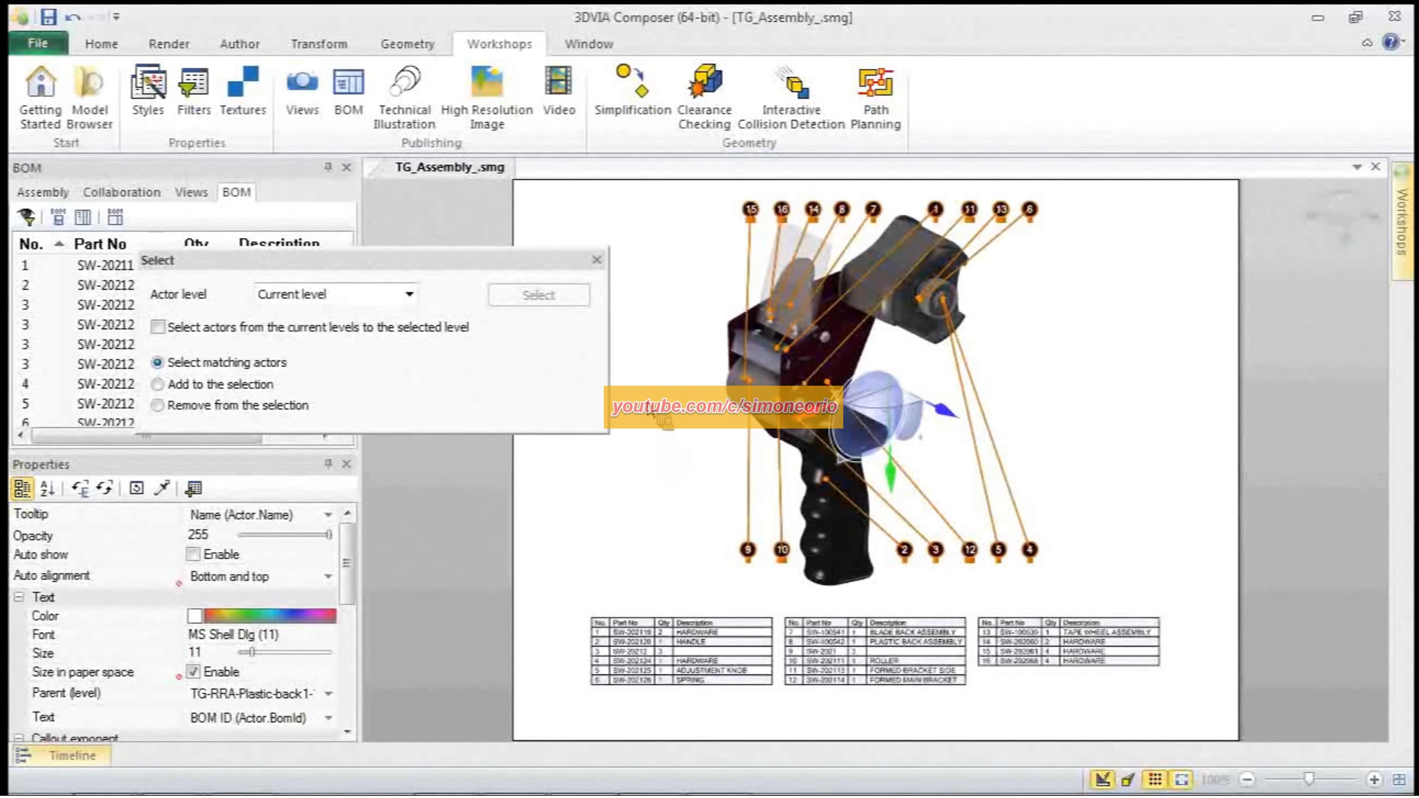
click(664, 424)
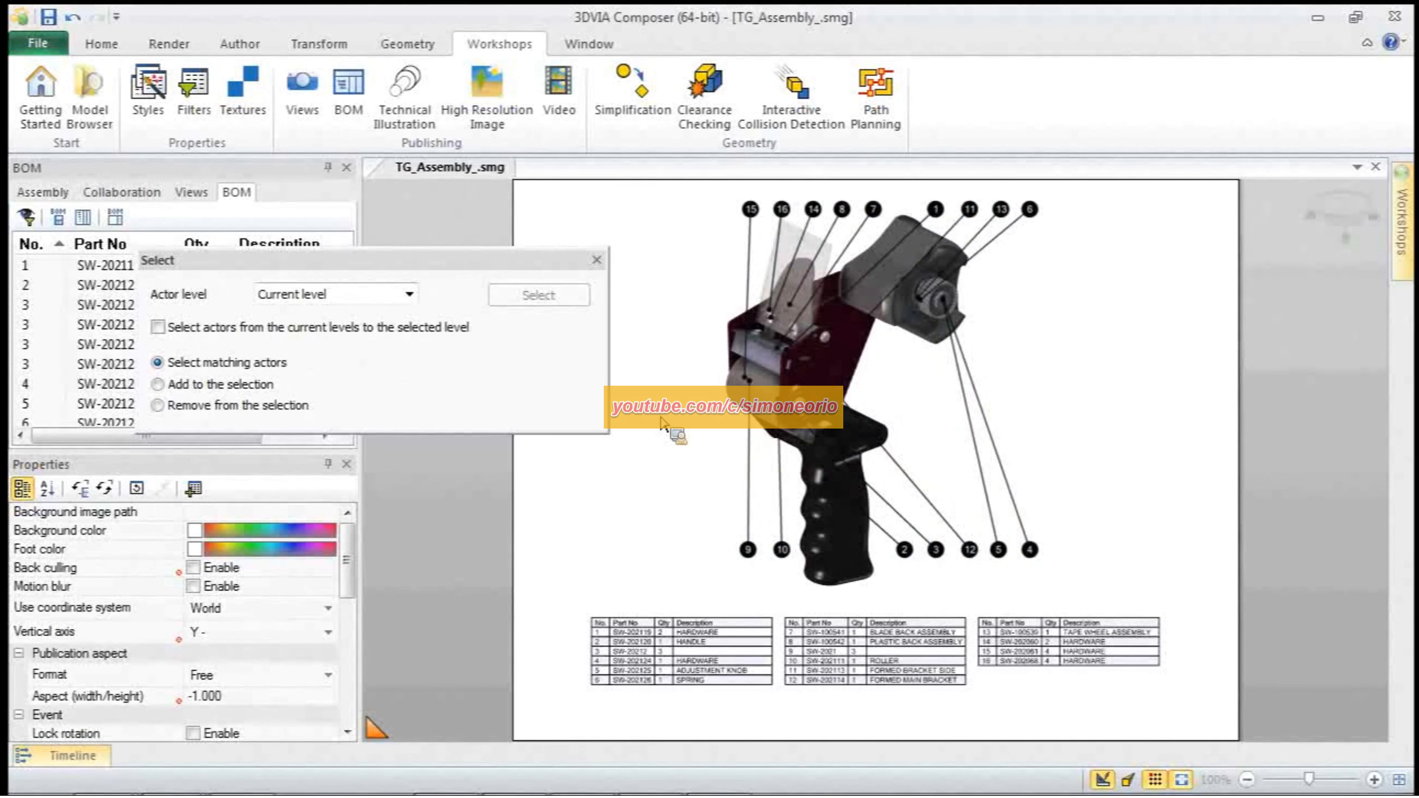
Step: Close the Select dialog and save the display with callouts and BOM table as a new view
click(596, 260)
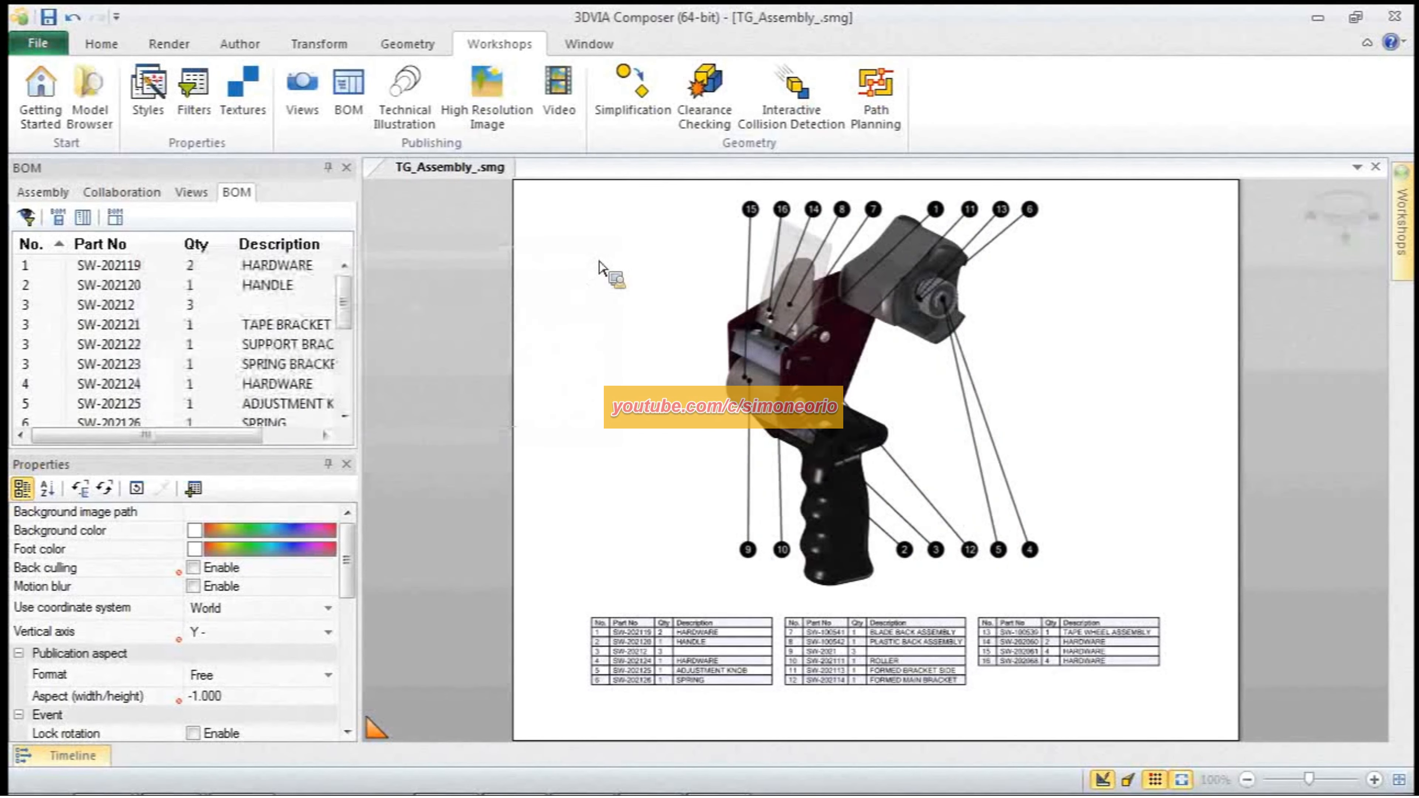
click(191, 191)
click(93, 225)
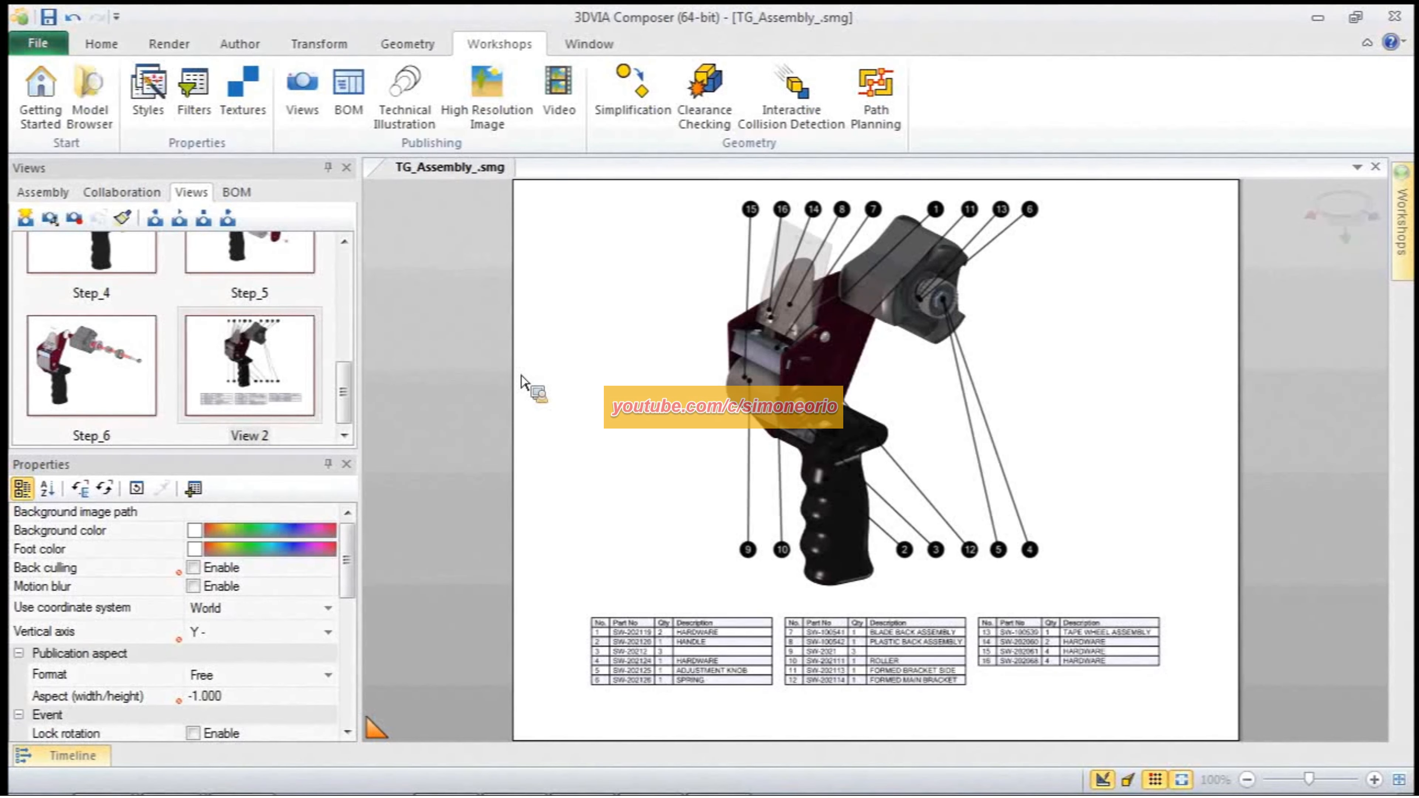
Step: Export the BOM view as a technical illustration in CGM format, named TG_Assembly_.cgm, in the Output folder
click(415, 117)
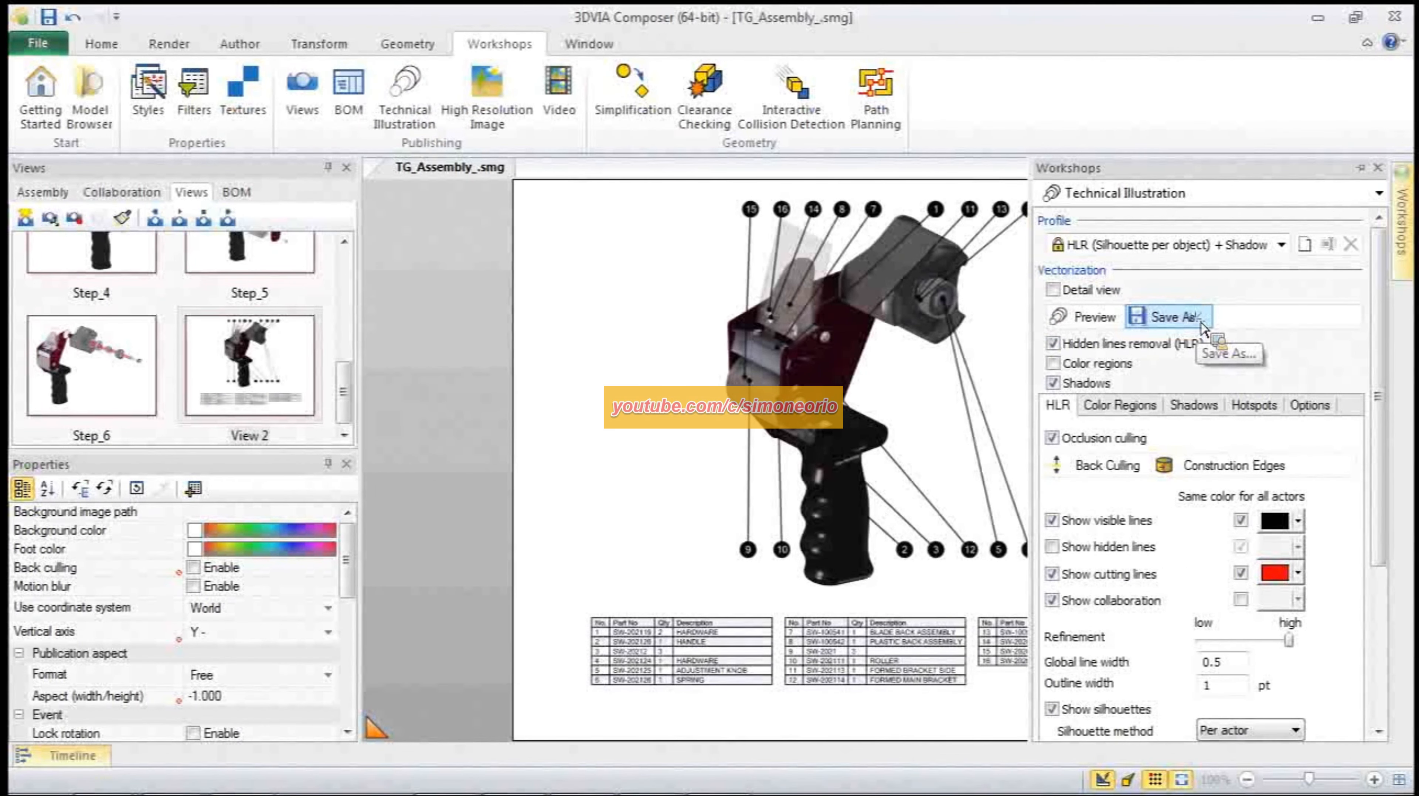
click(1201, 325)
click(737, 724)
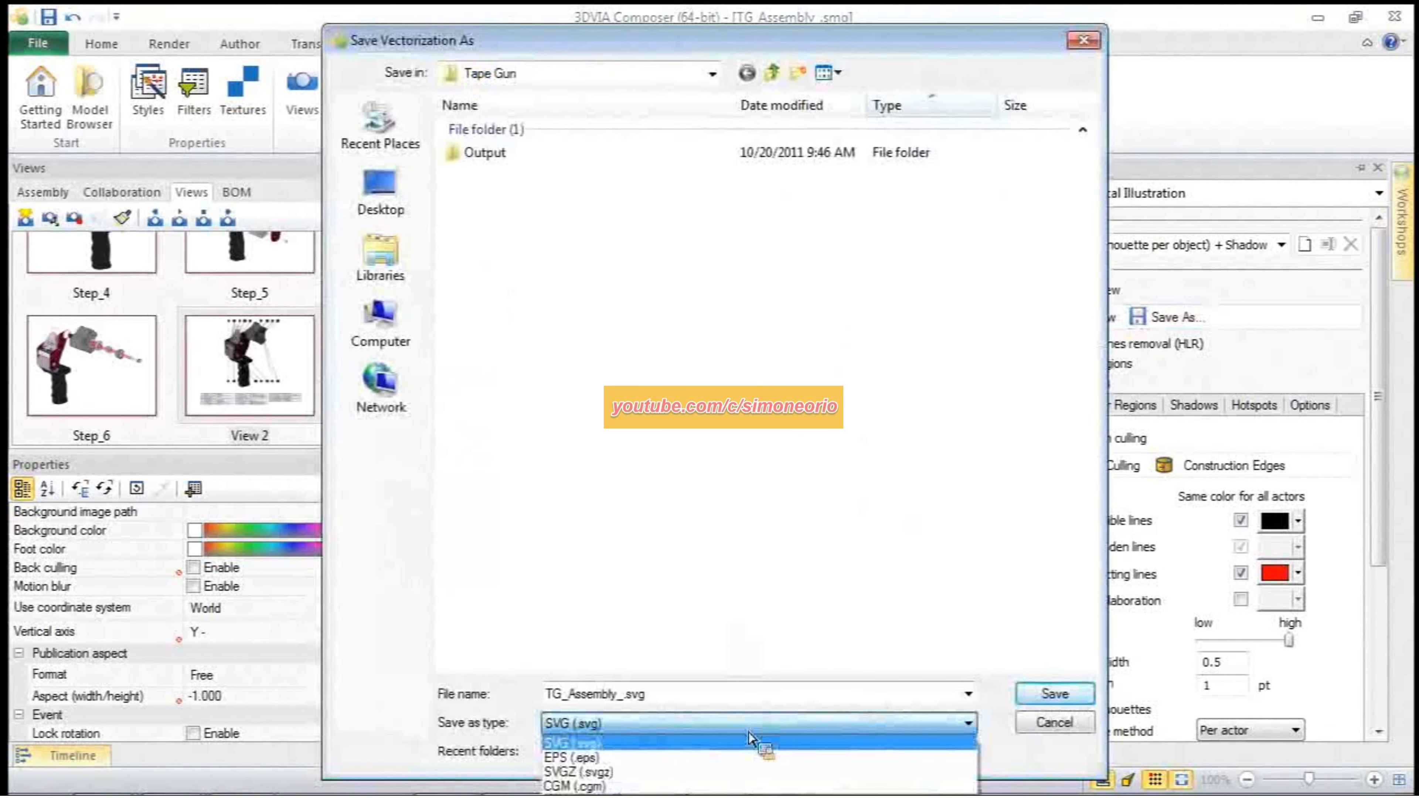
click(728, 789)
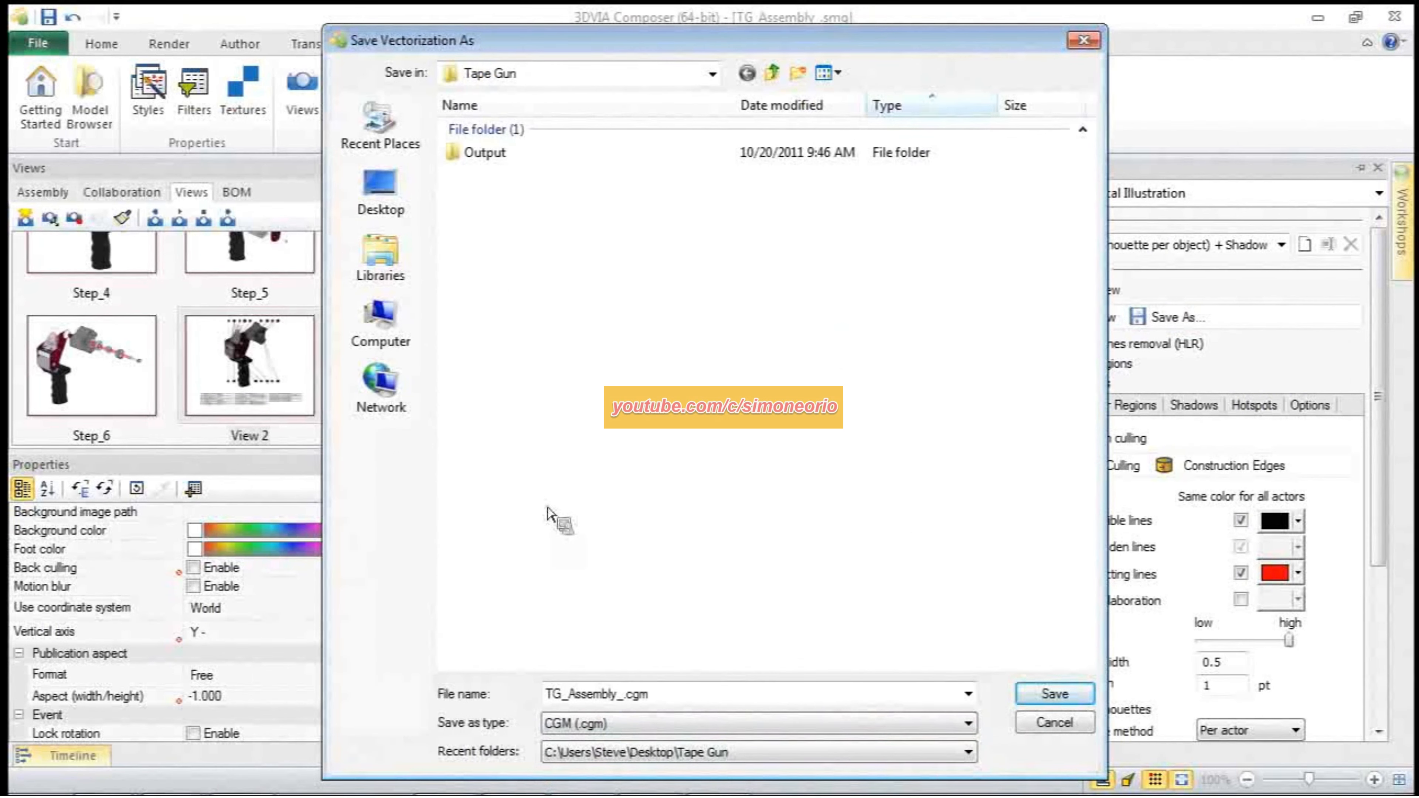
double_click(483, 152)
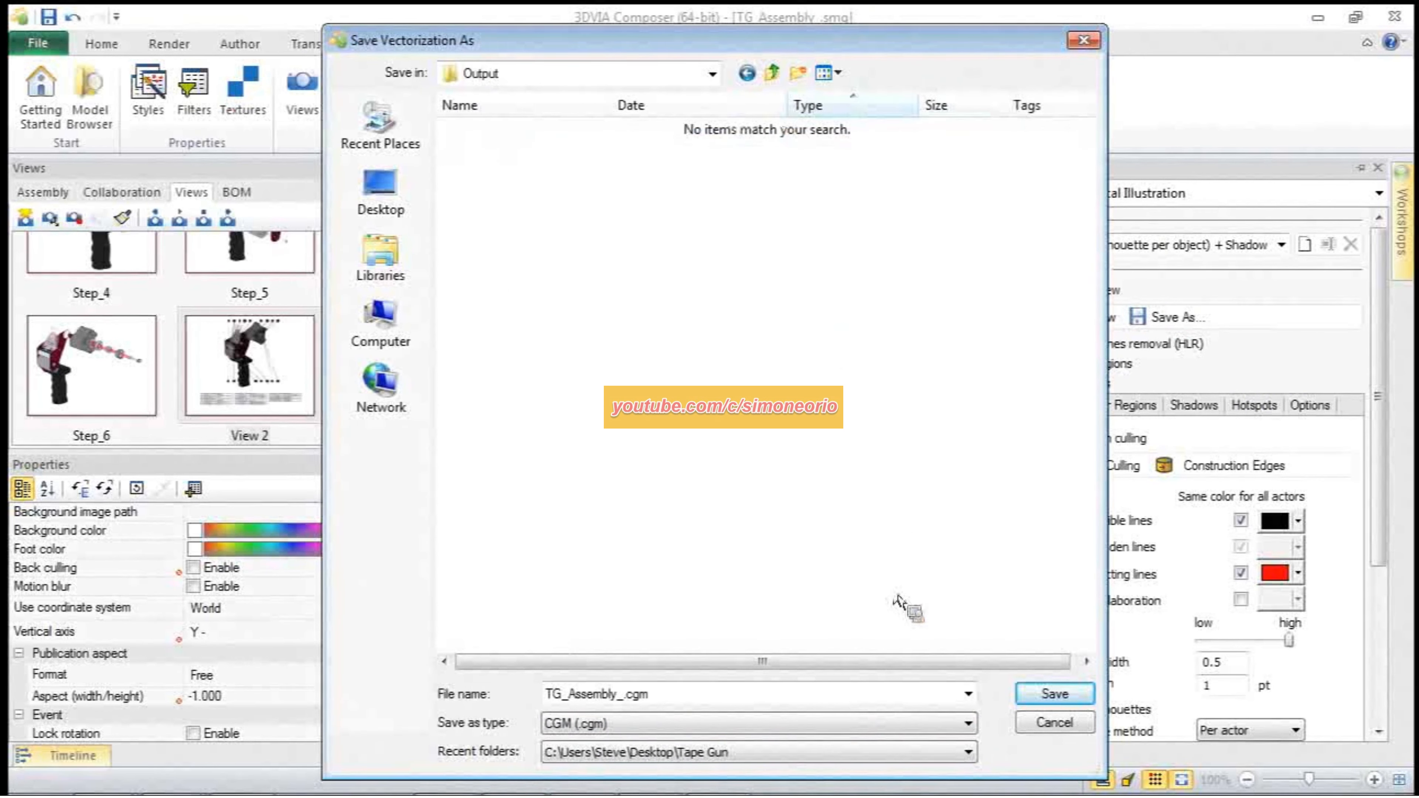
click(1056, 702)
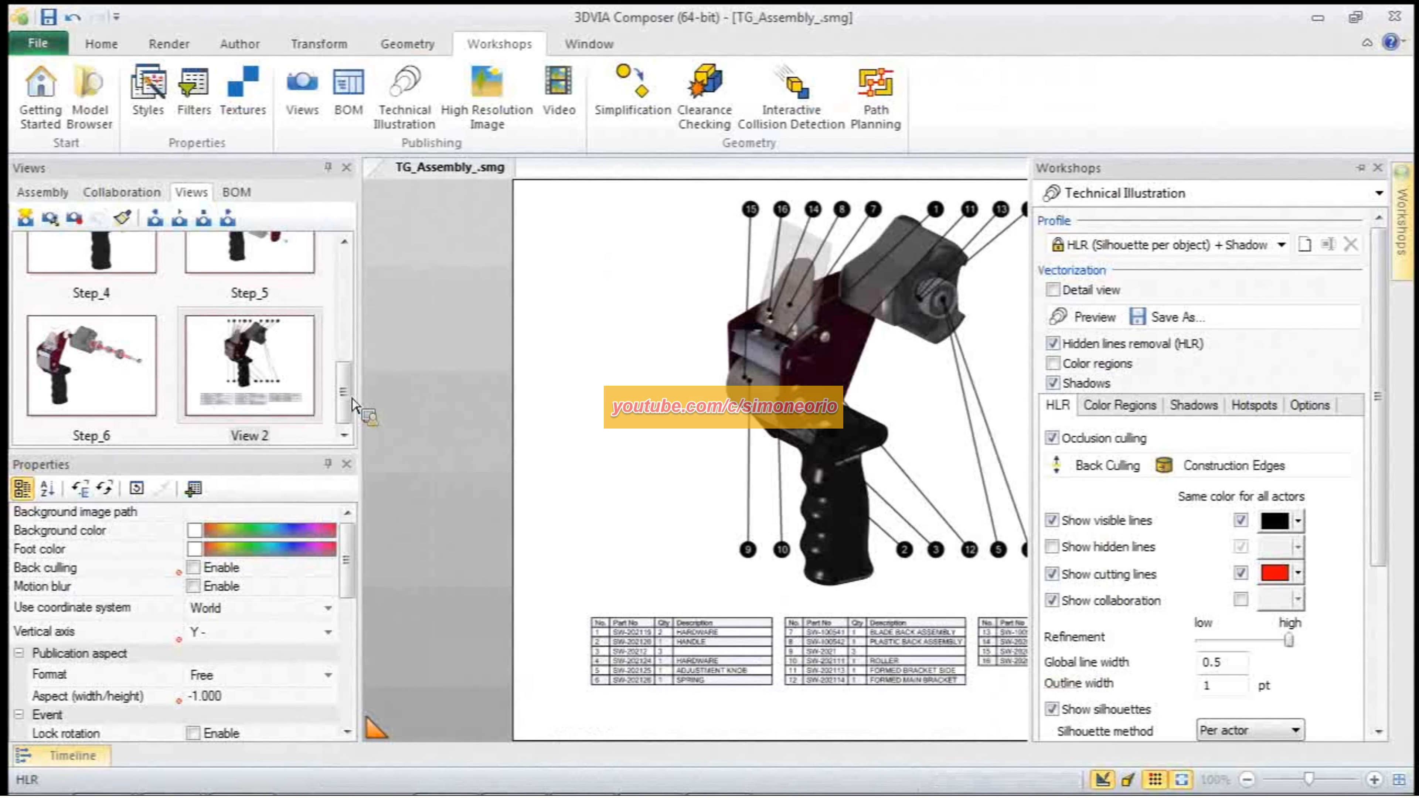
Step: Export the current display as a high-resolution JPEG named TG_Assembly__Step_6.jpg in the Output folder
scroll(350, 406, up, 1)
scroll(349, 405, down, 1)
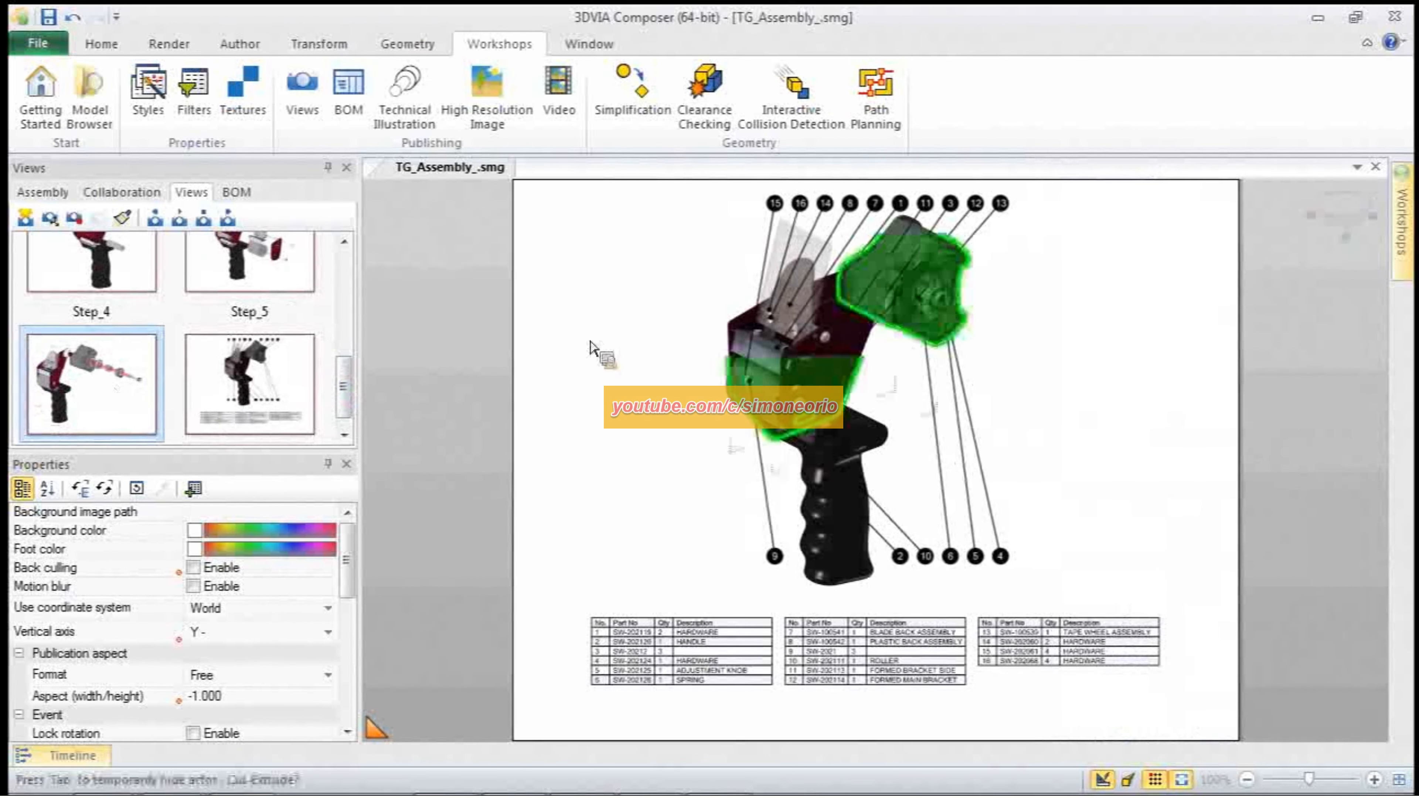
click(483, 128)
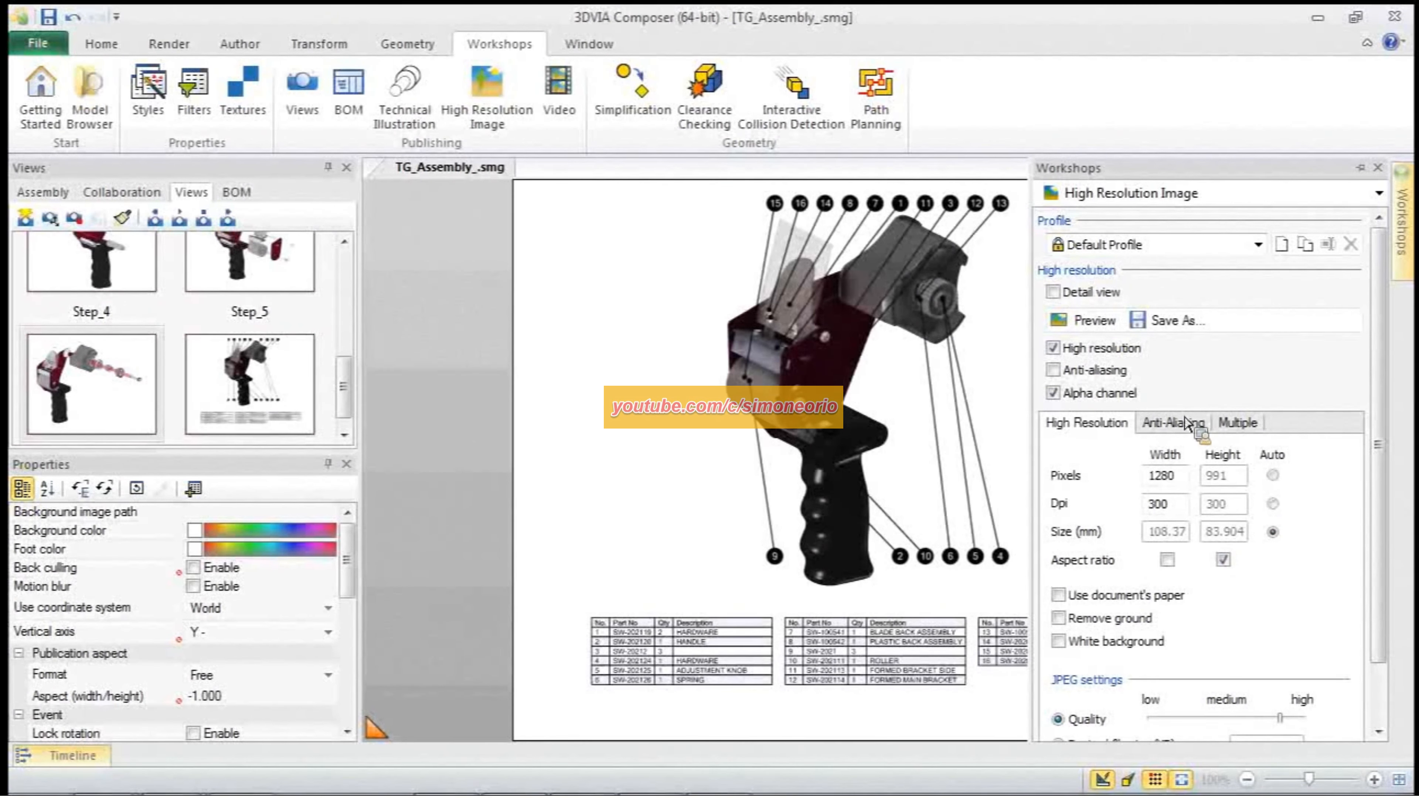
click(1175, 324)
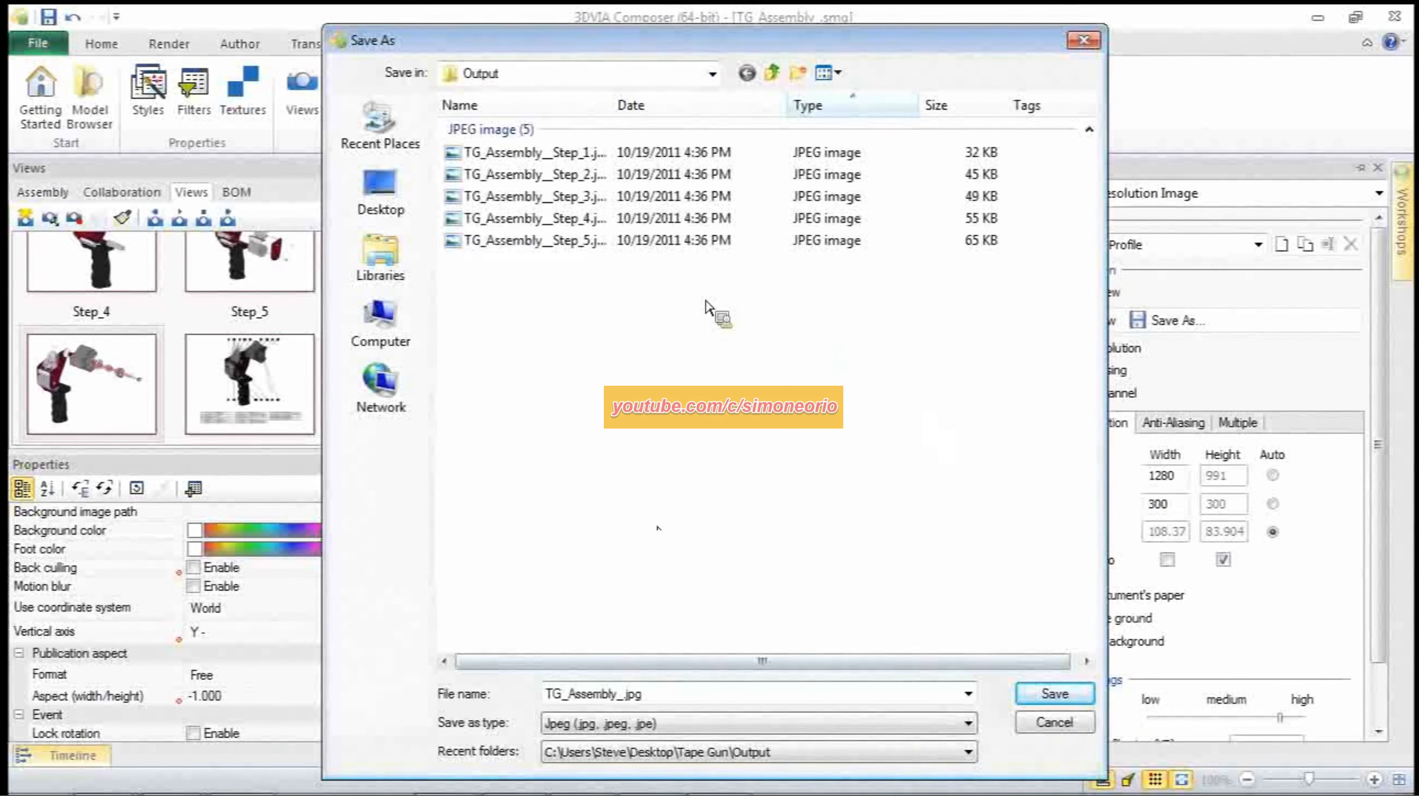
drag(614, 105, 709, 106)
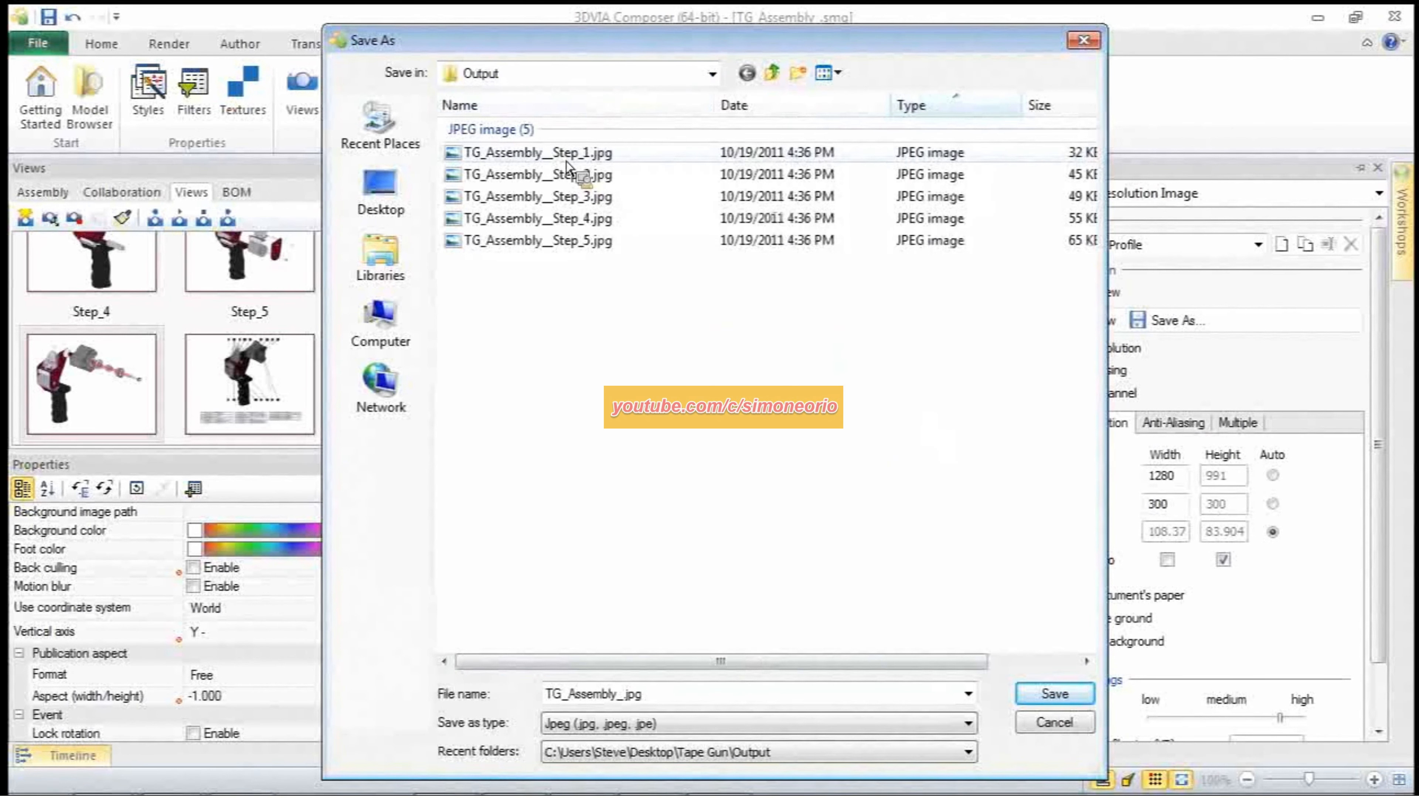
click(576, 241)
click(679, 696)
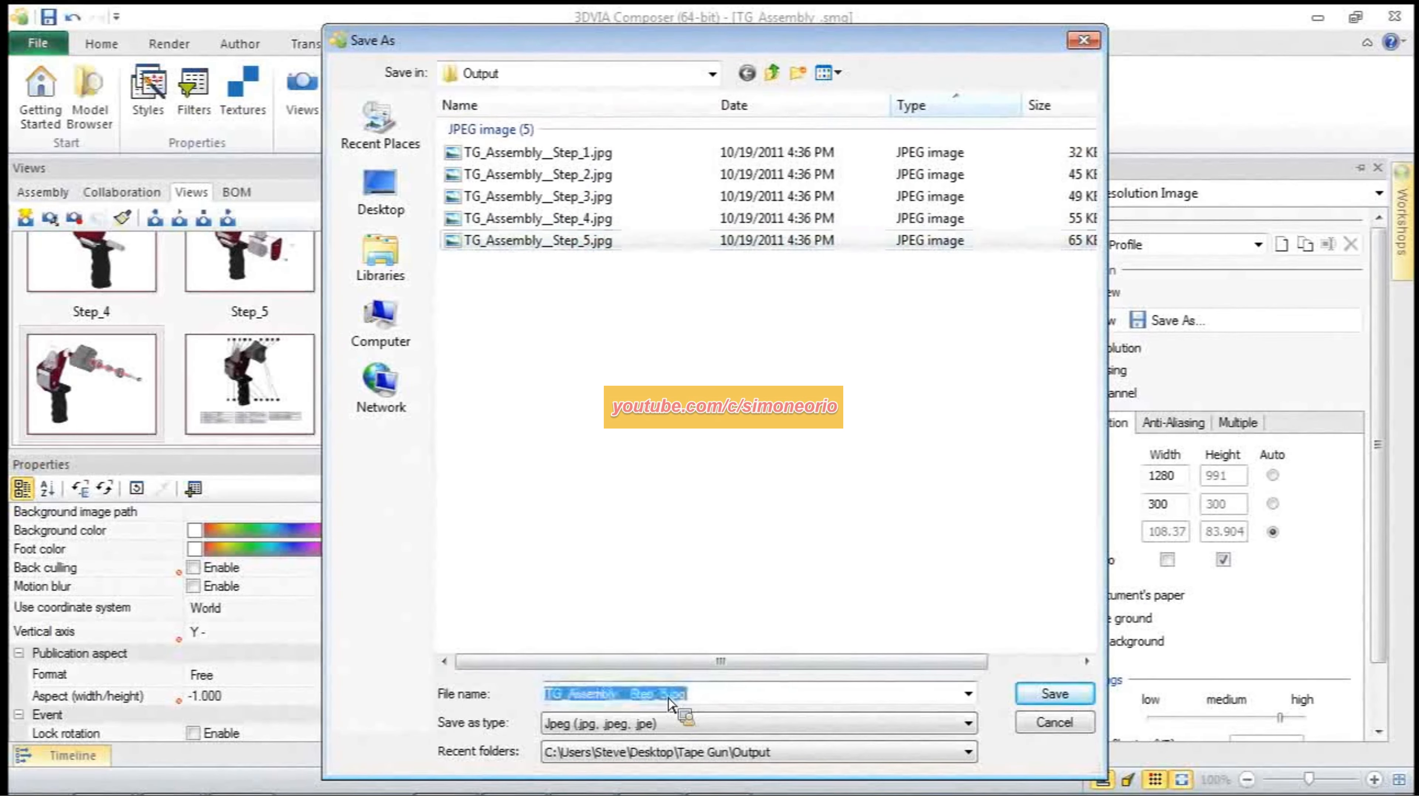
click(677, 695)
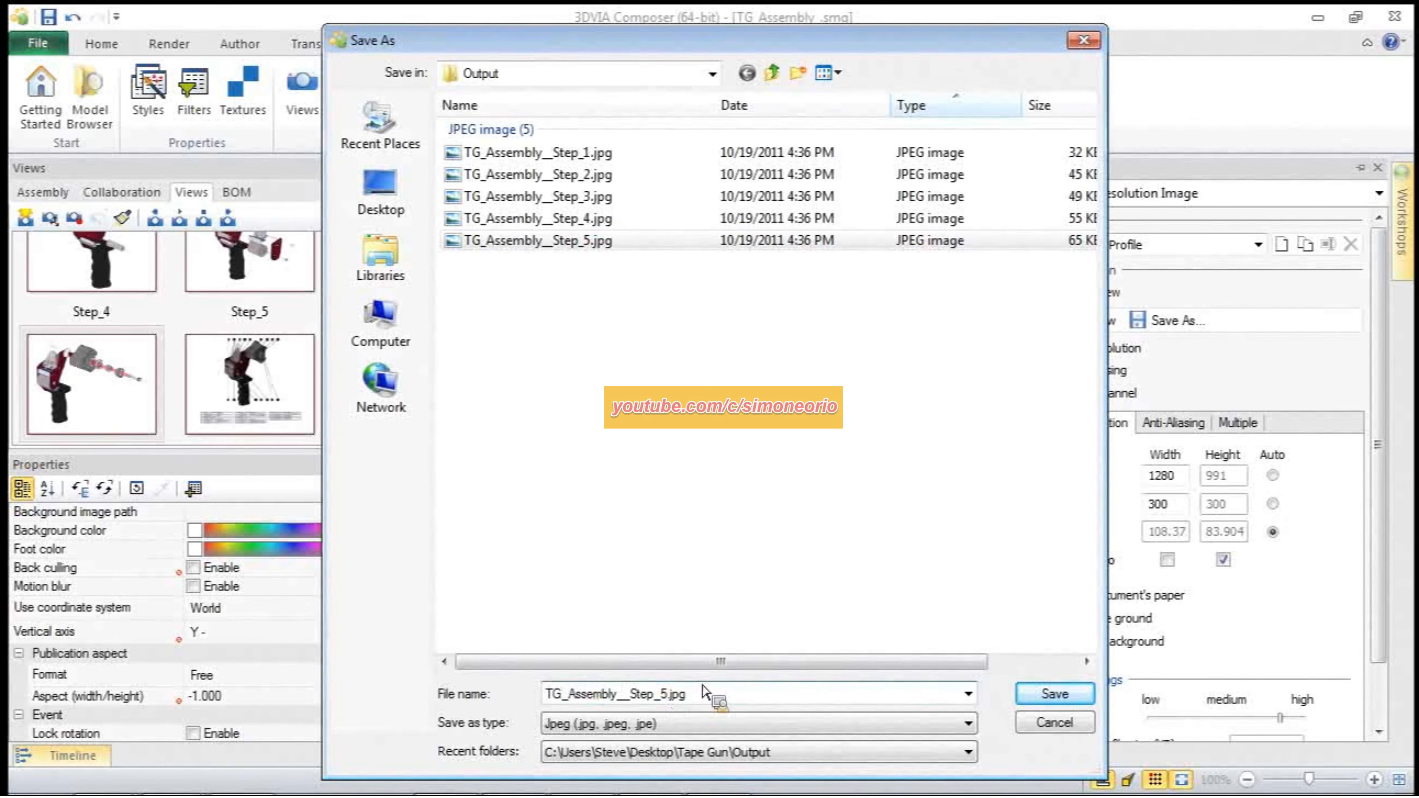
click(1039, 699)
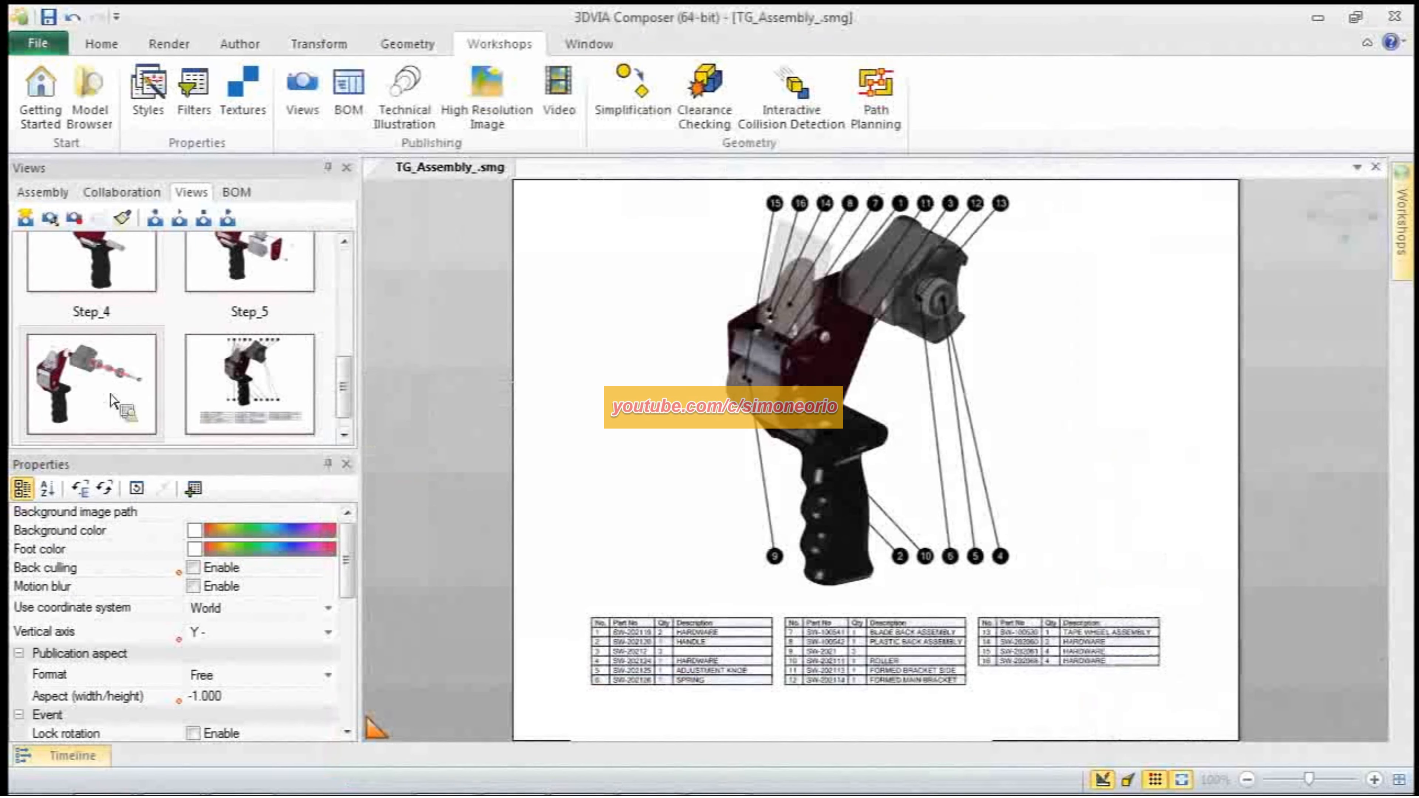
Step: Switch to the Step_6 view, accepting to save the changed display as a new view
click(134, 393)
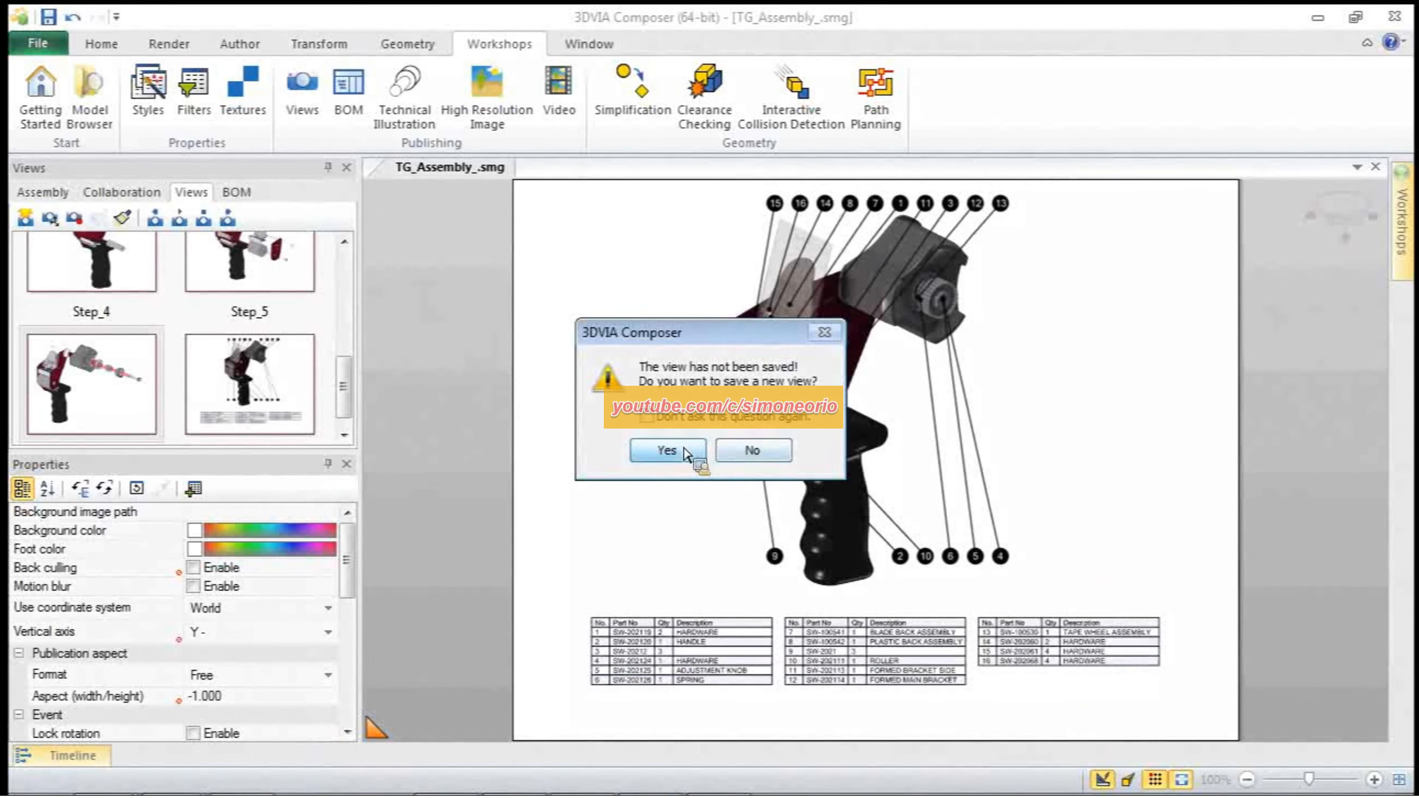
click(669, 451)
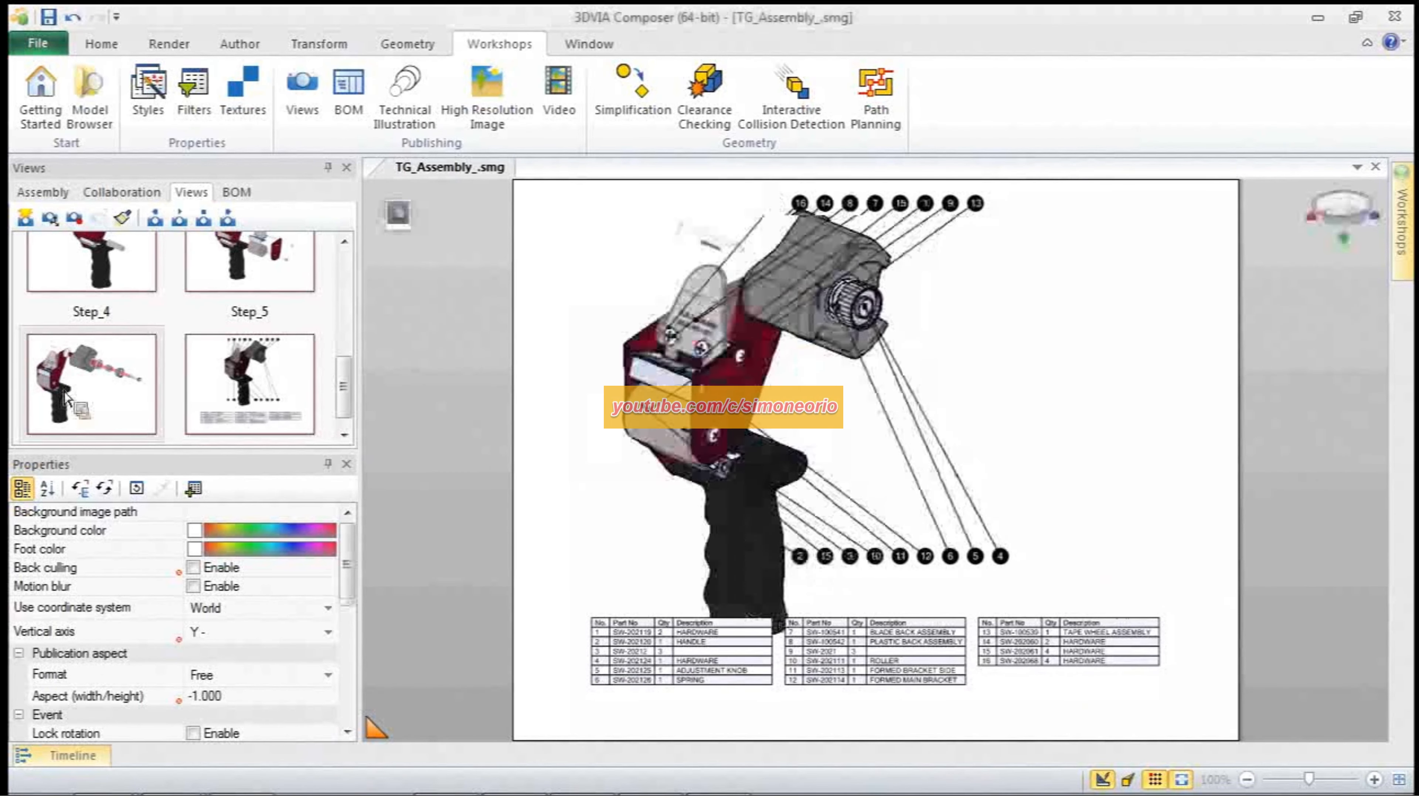
Step: Export the Step_6 view as a high-resolution JPEG, replacing TG_Assembly__Step_6.jpg in the Output folder
mouse_move(1404, 268)
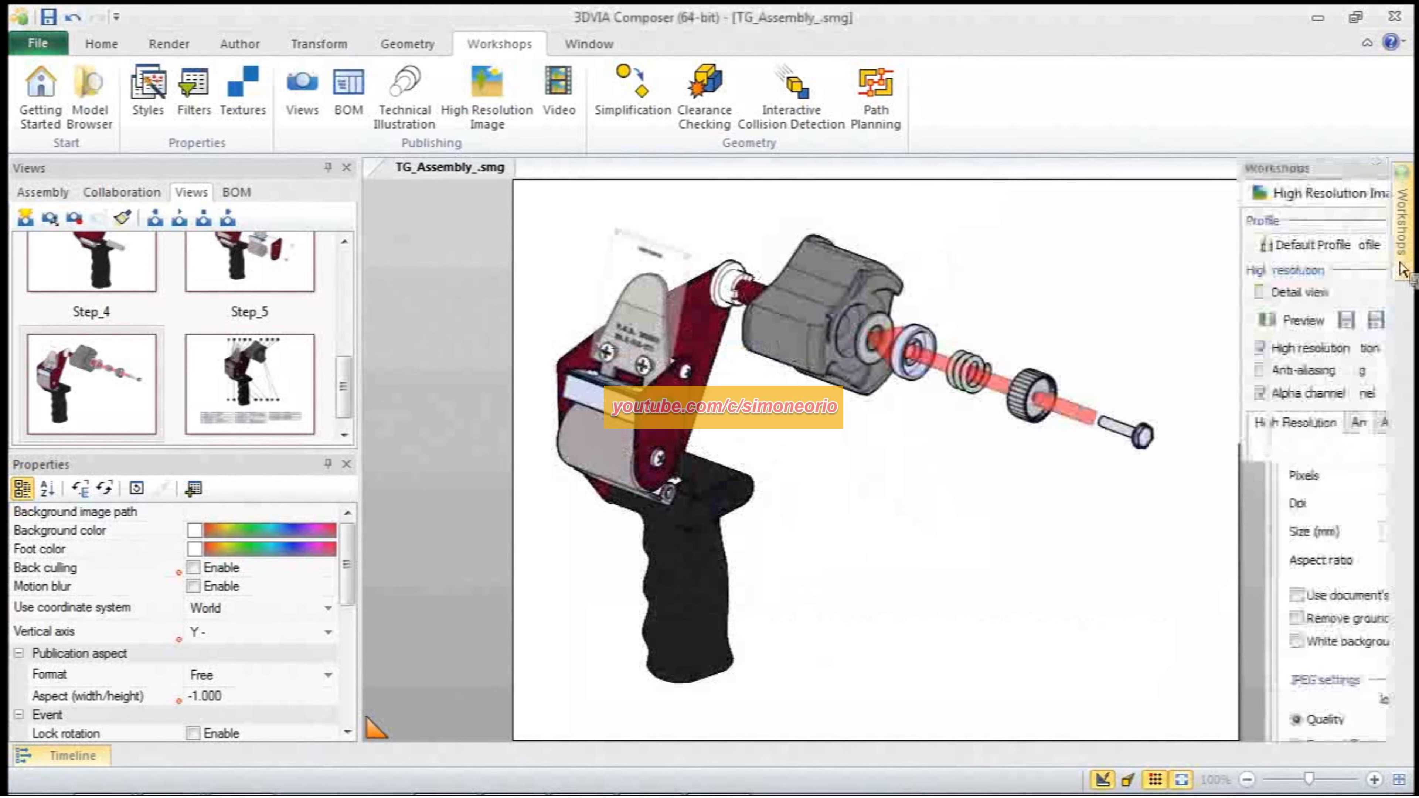
click(1169, 320)
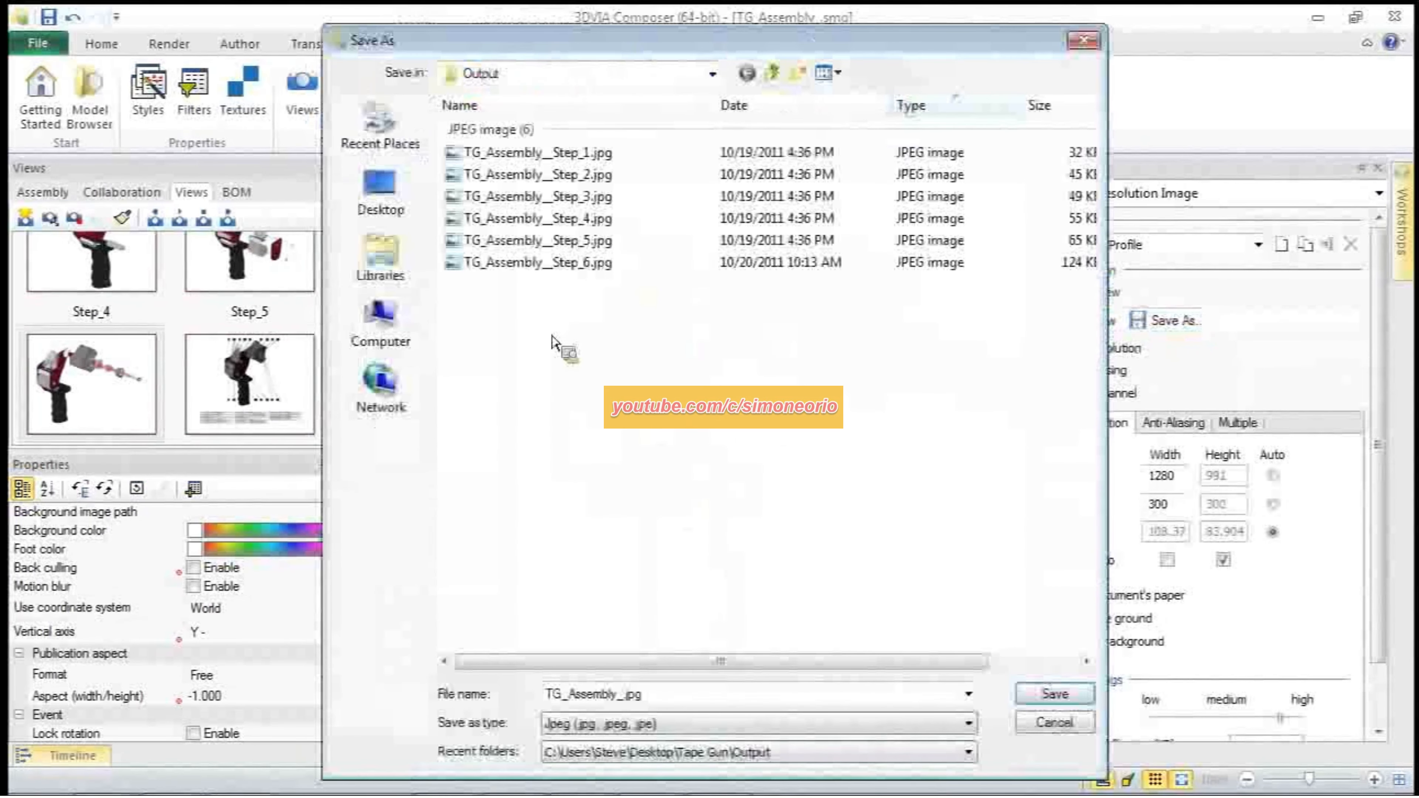
click(549, 268)
click(1055, 694)
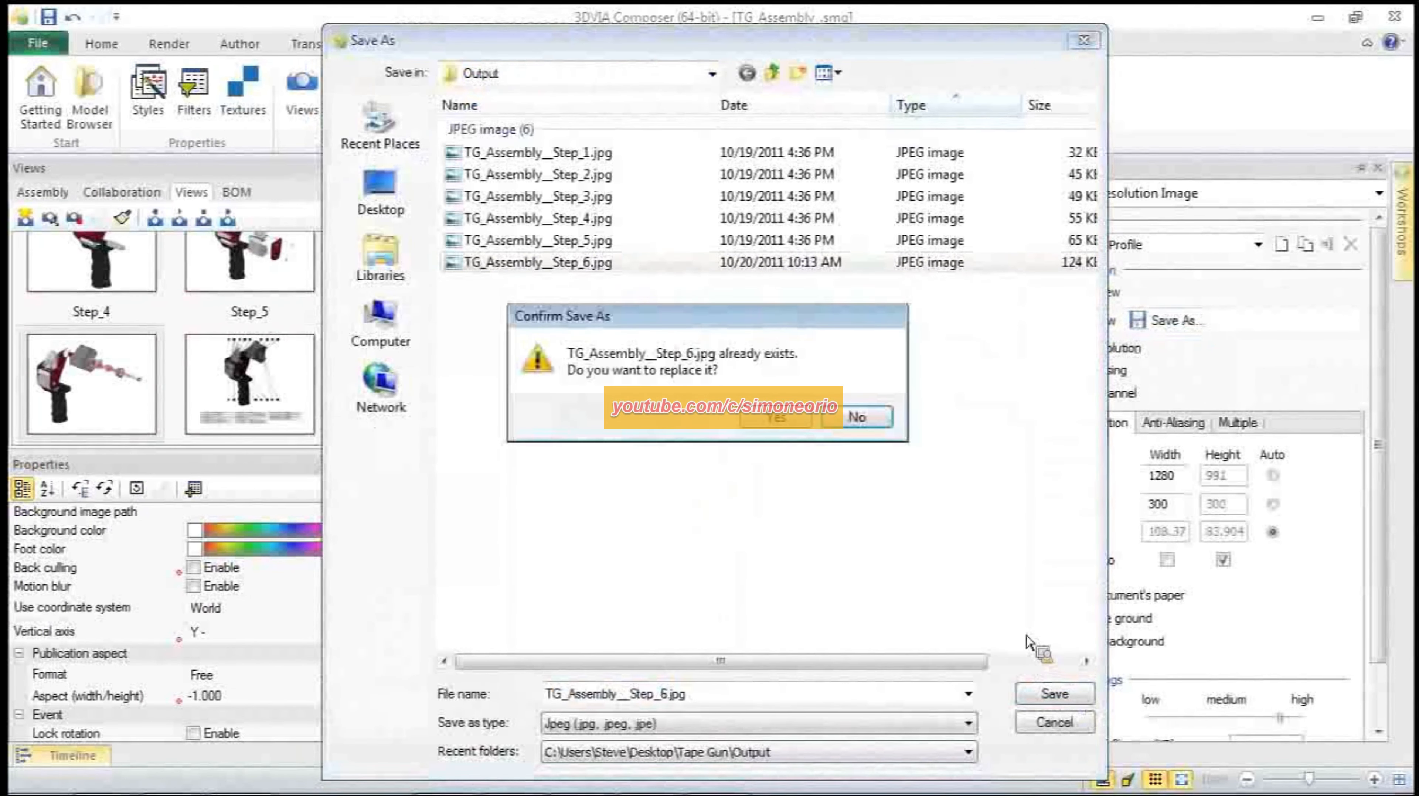
click(793, 424)
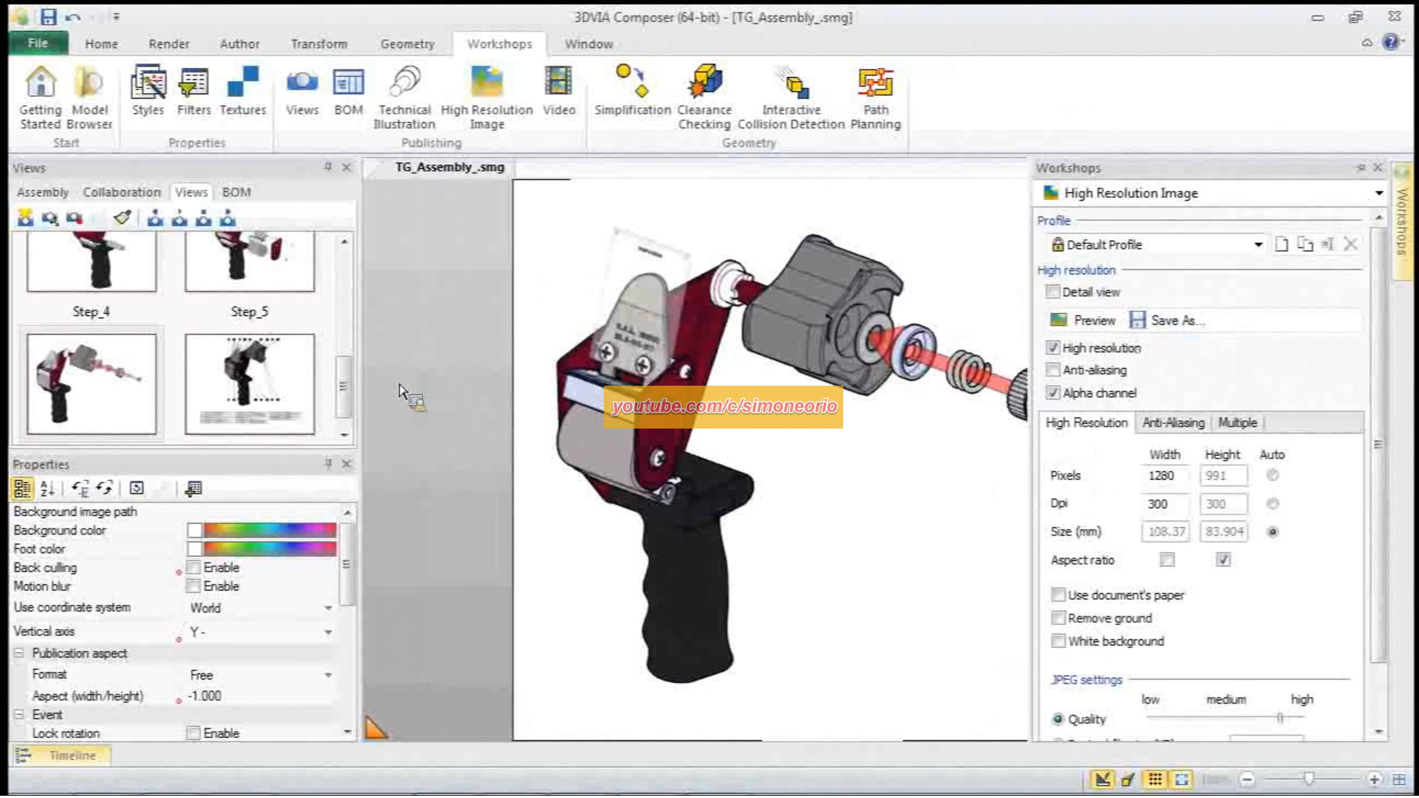
Step: Activate the Start view and export it as a high-resolution JPEG named TG_Assembly_.jpg in the Output folder
scroll(355, 394, up, 5)
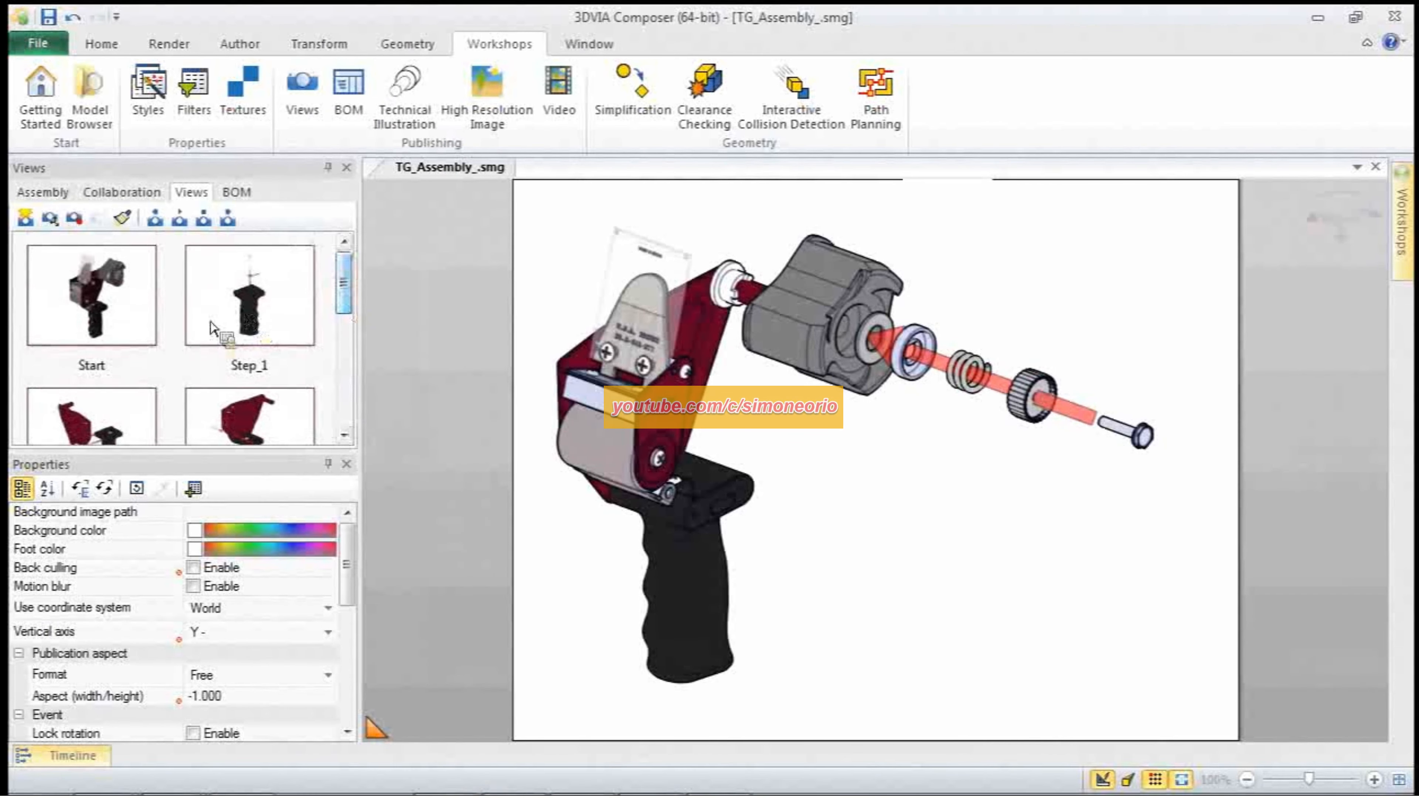
double_click(100, 303)
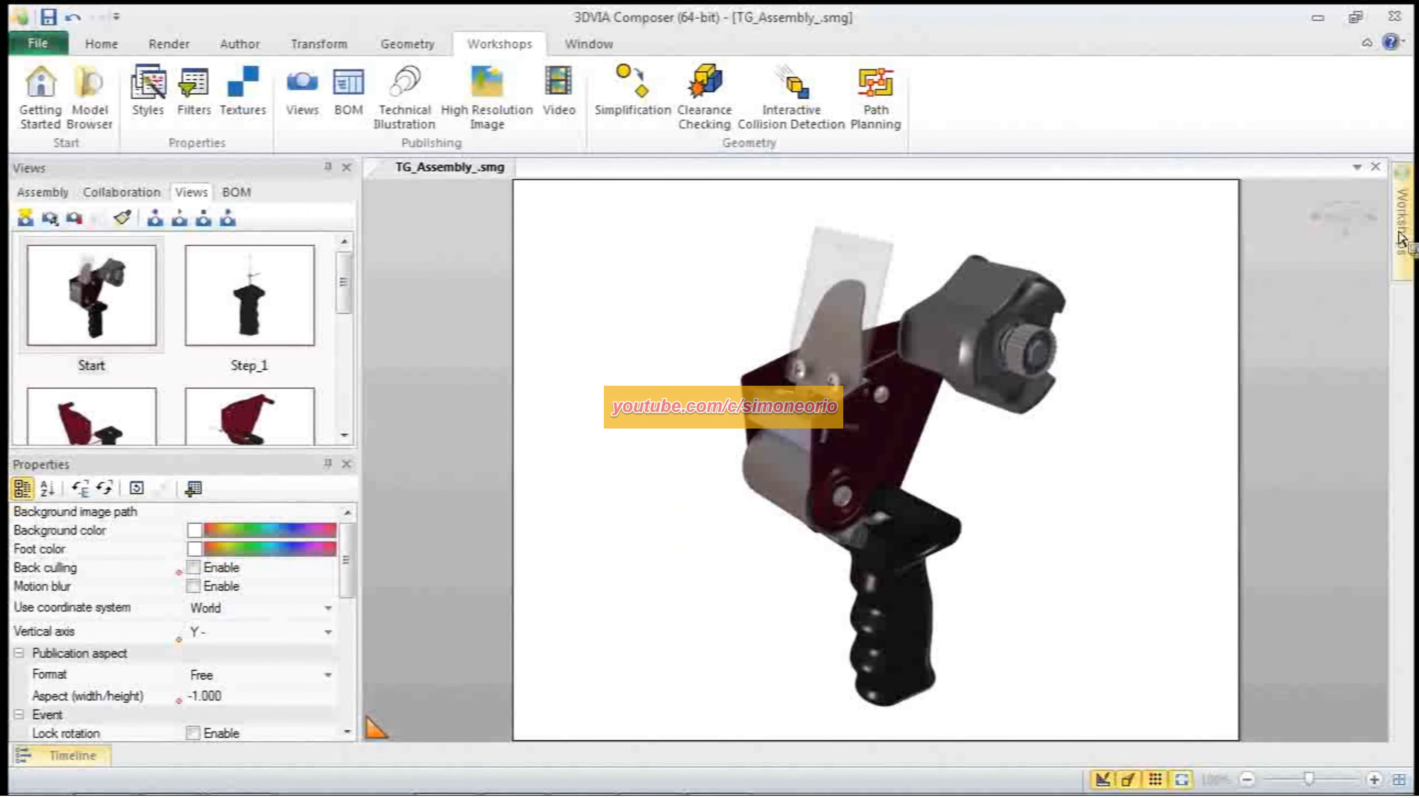
mouse_move(1405, 237)
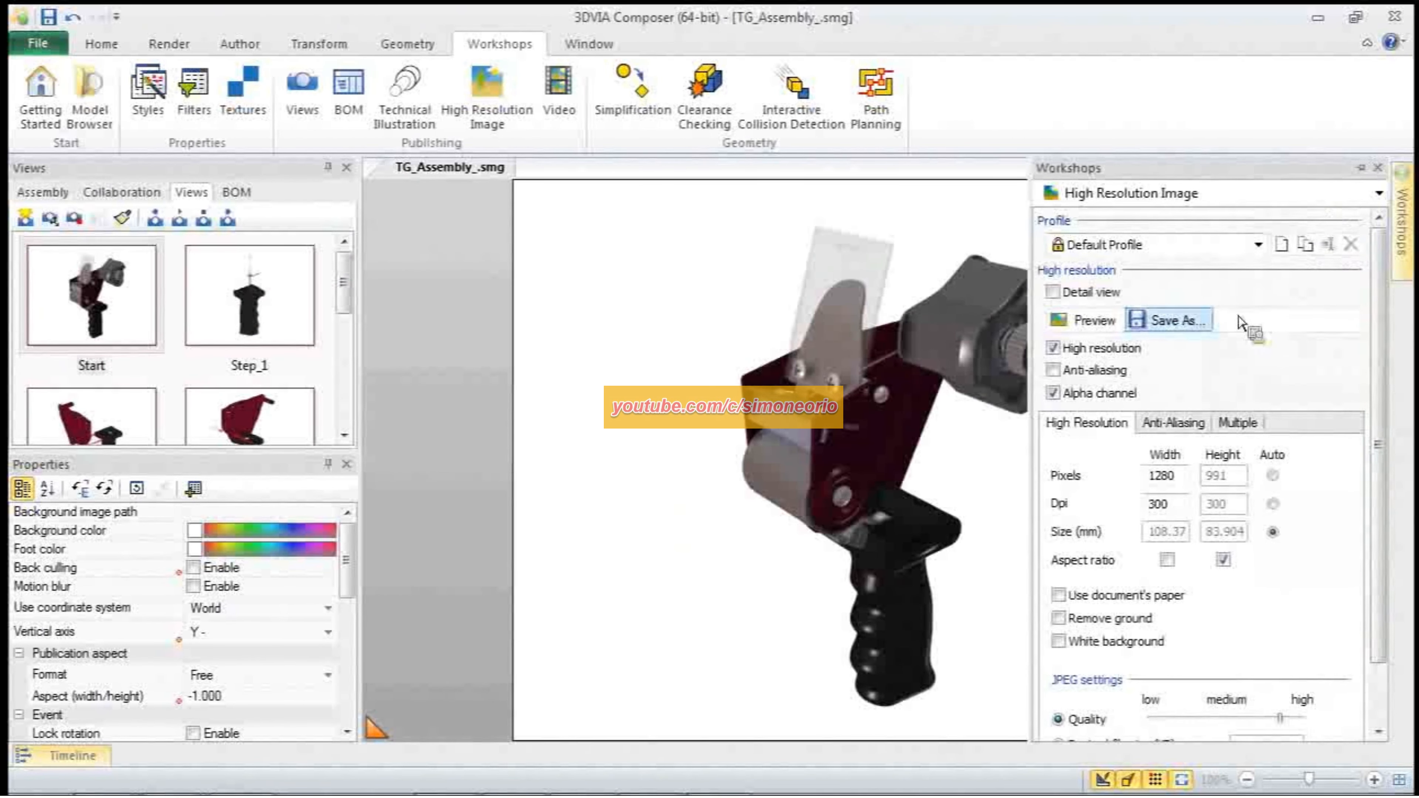
click(1171, 321)
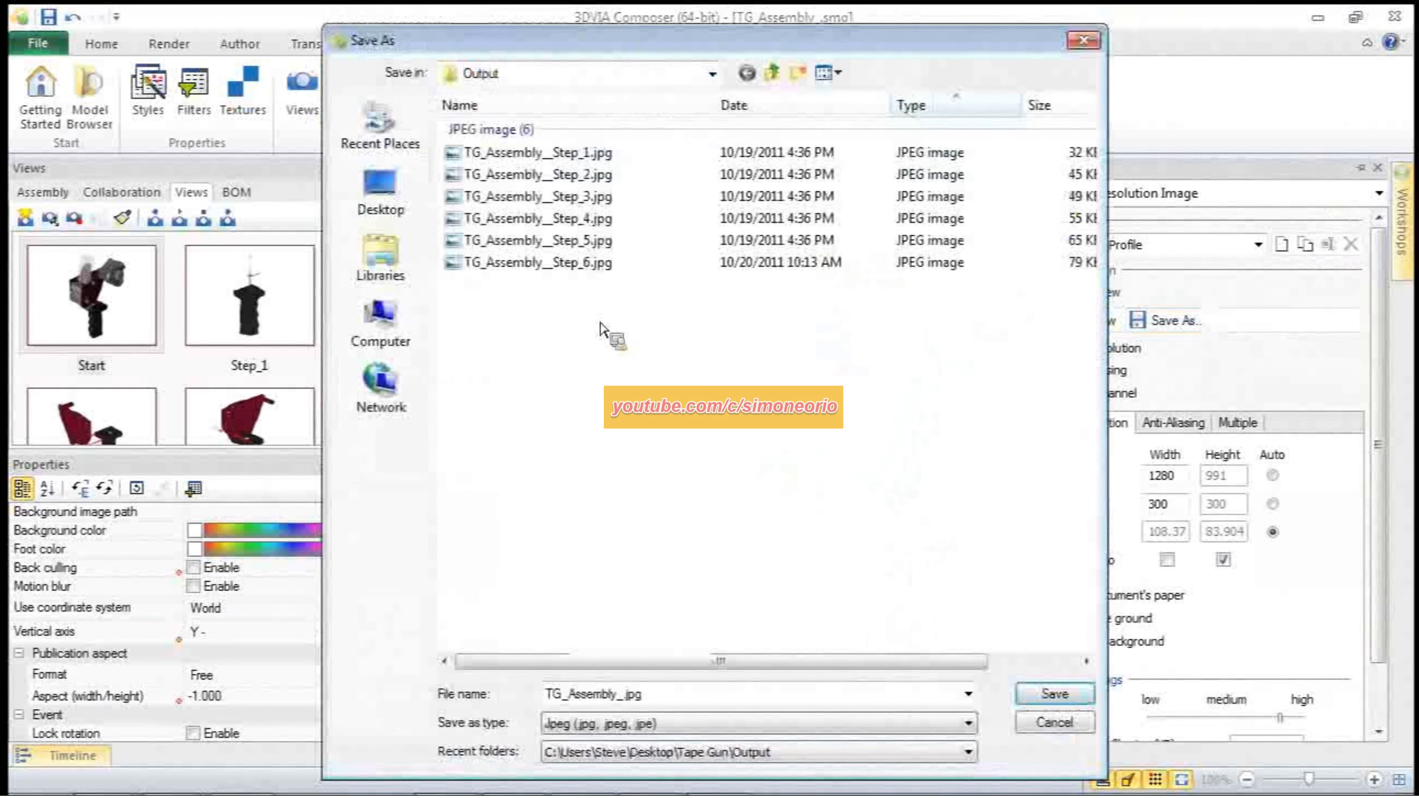
click(1055, 694)
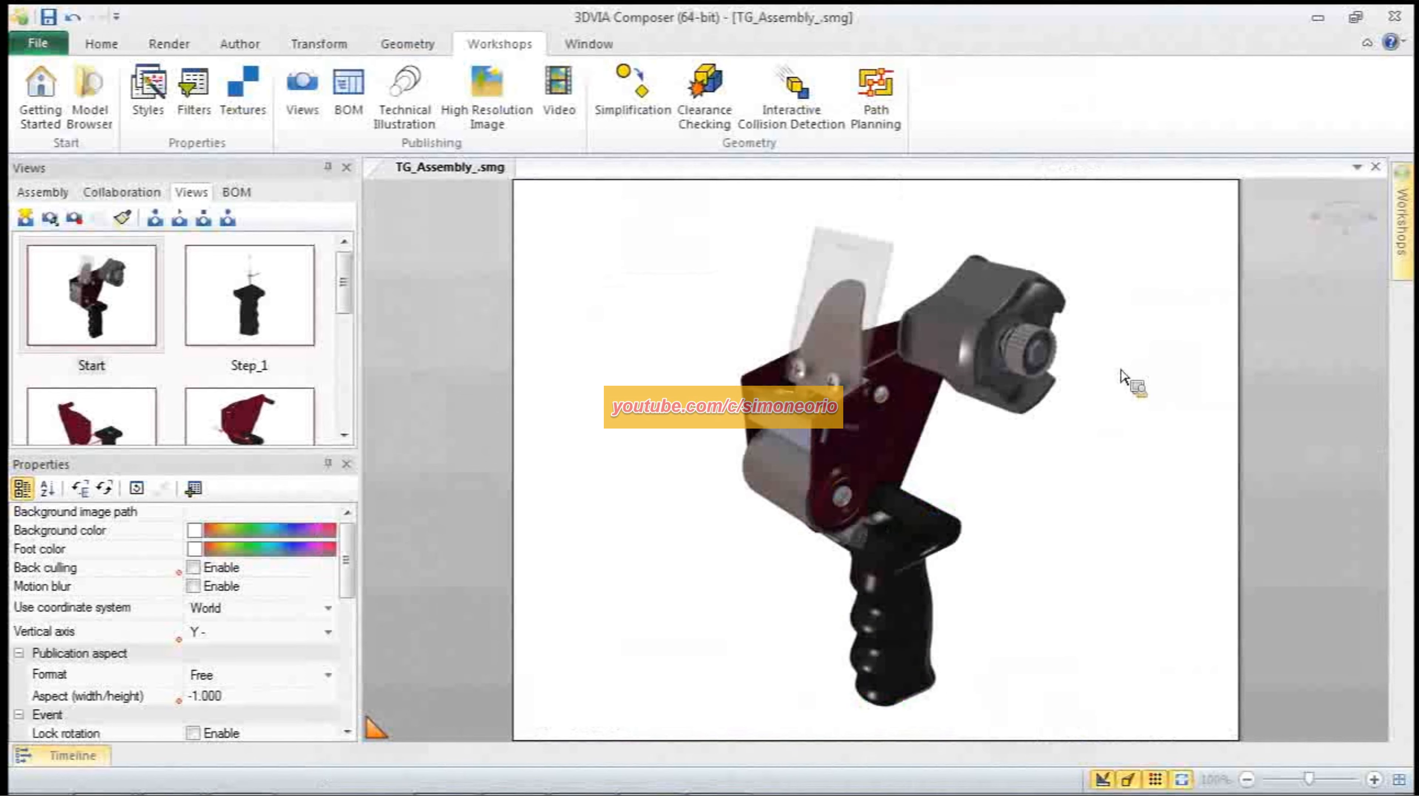
Step: Minimize the Composer window and switch to the TAPE GUN - NEW.docx document in Microsoft Word
click(1319, 23)
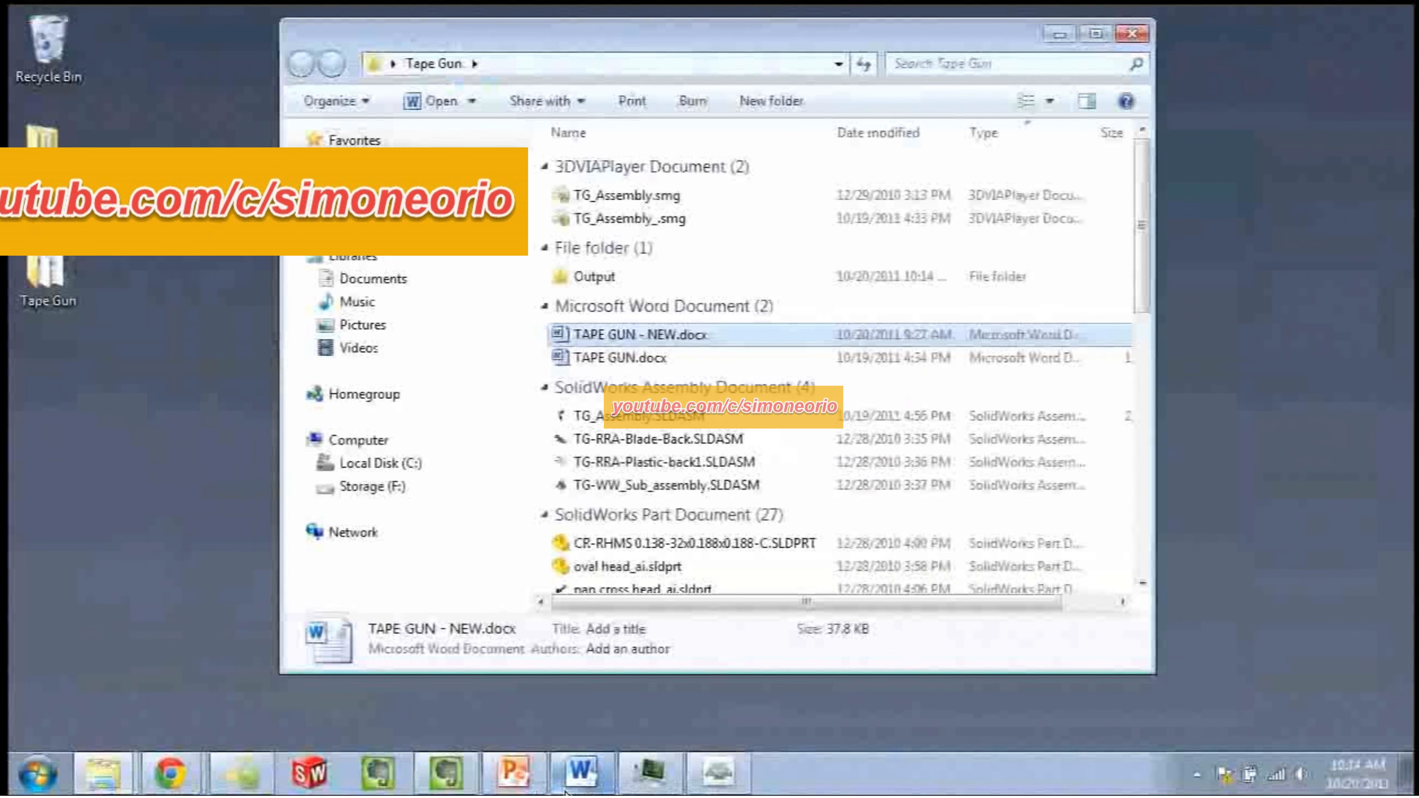
mouse_move(569, 789)
click(584, 737)
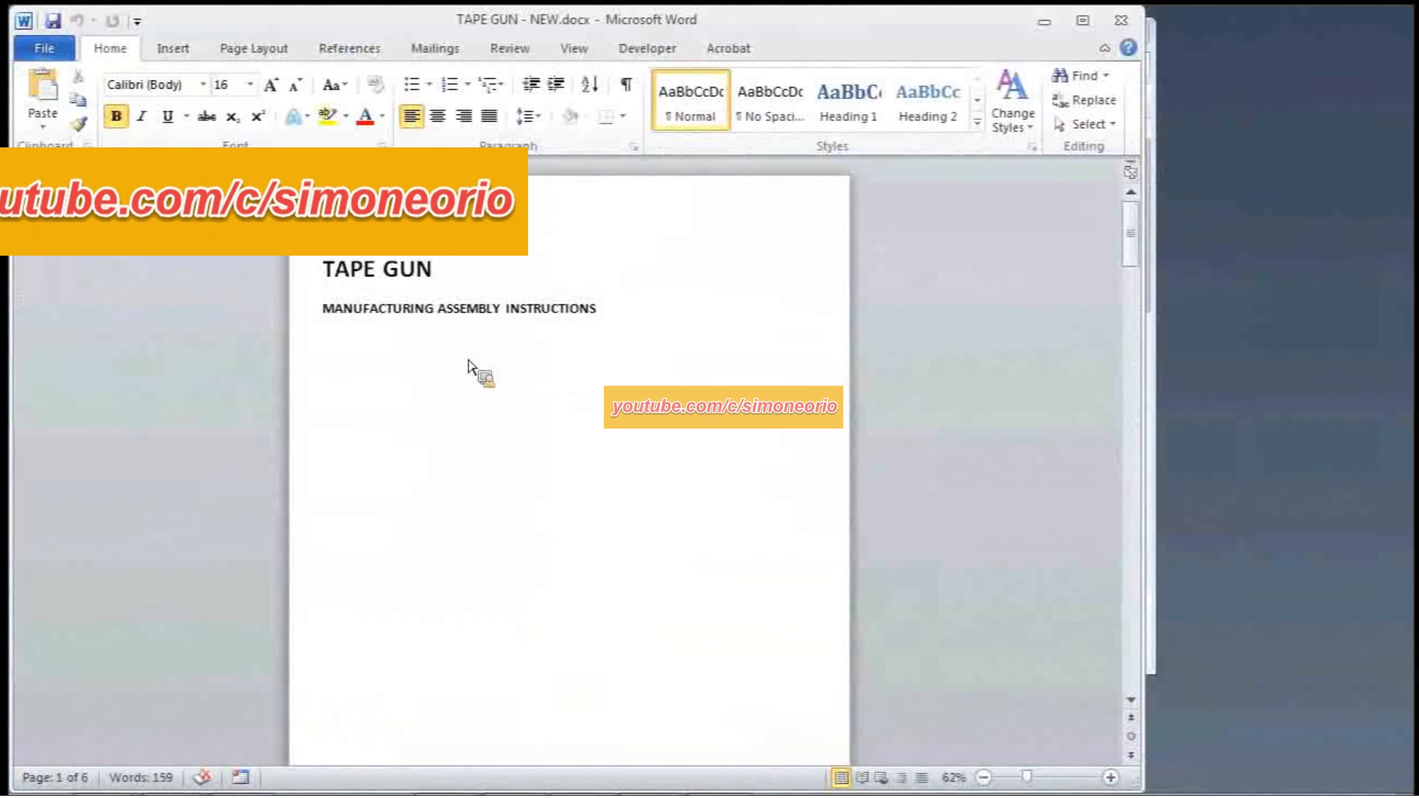
Step: Insert TG_Assembly_.jpg from the Tape Gun Output folder as a linked picture below the MANUFACTURING ASSEMBLY INSTRUCTIONS heading and enlarge it to about 7.53" by 5.83"
click(617, 314)
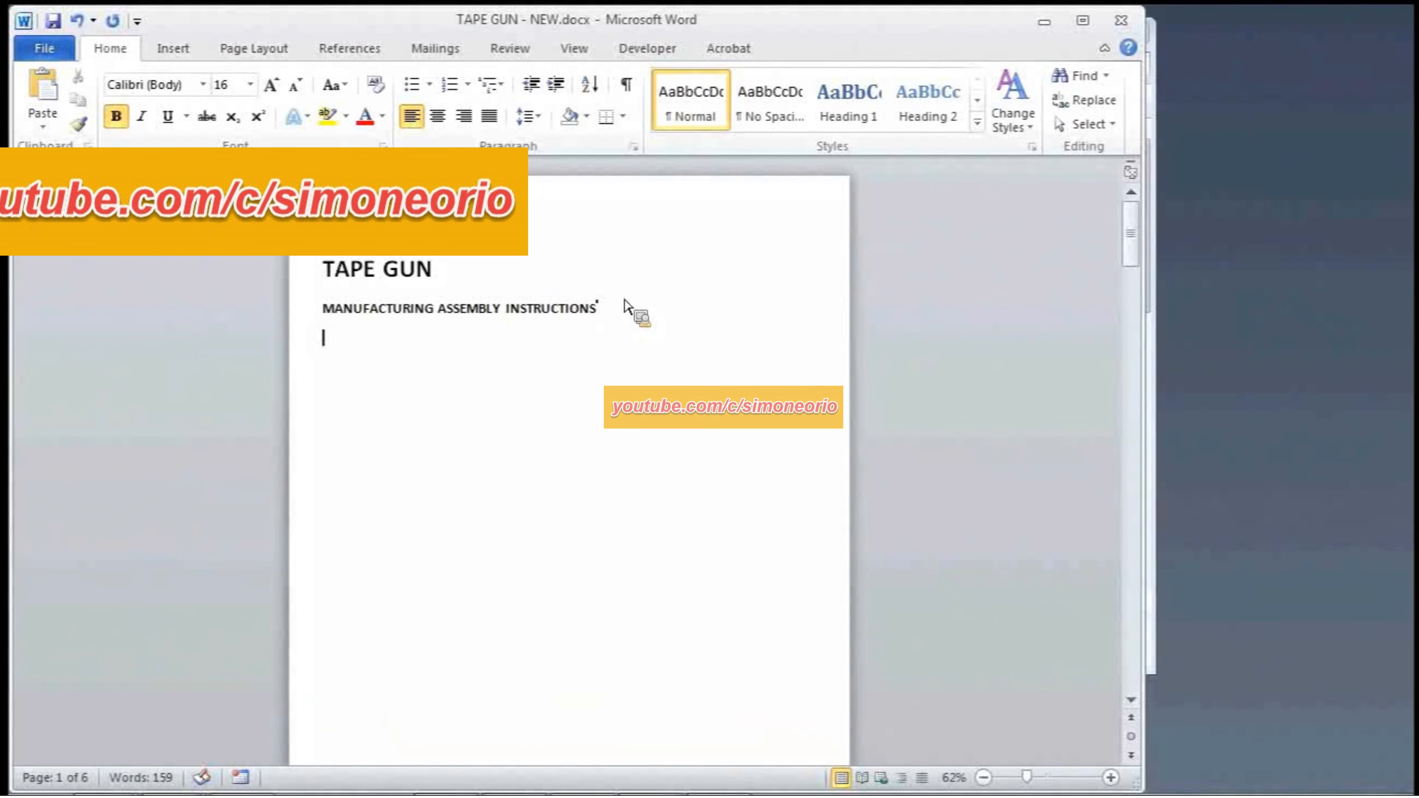
click(177, 56)
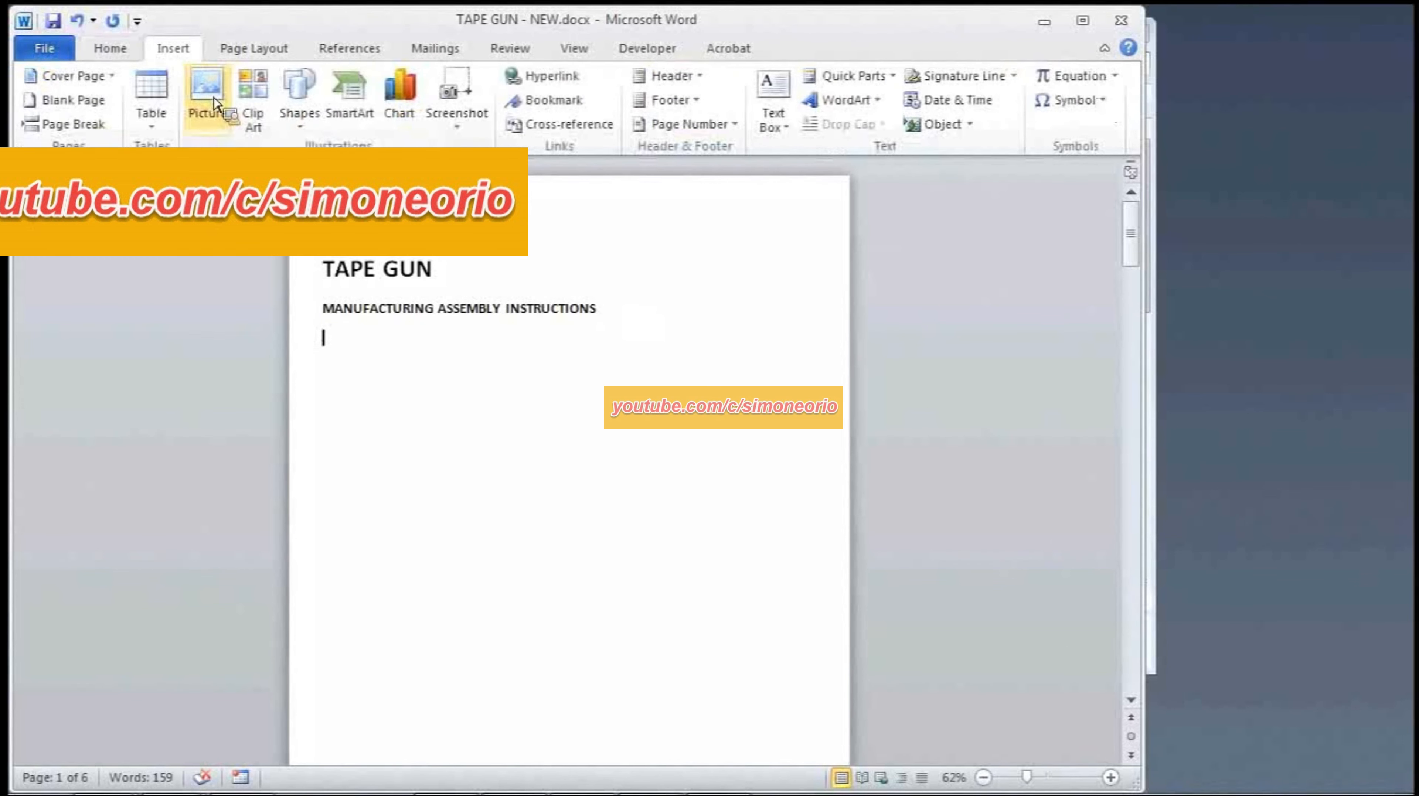
click(206, 92)
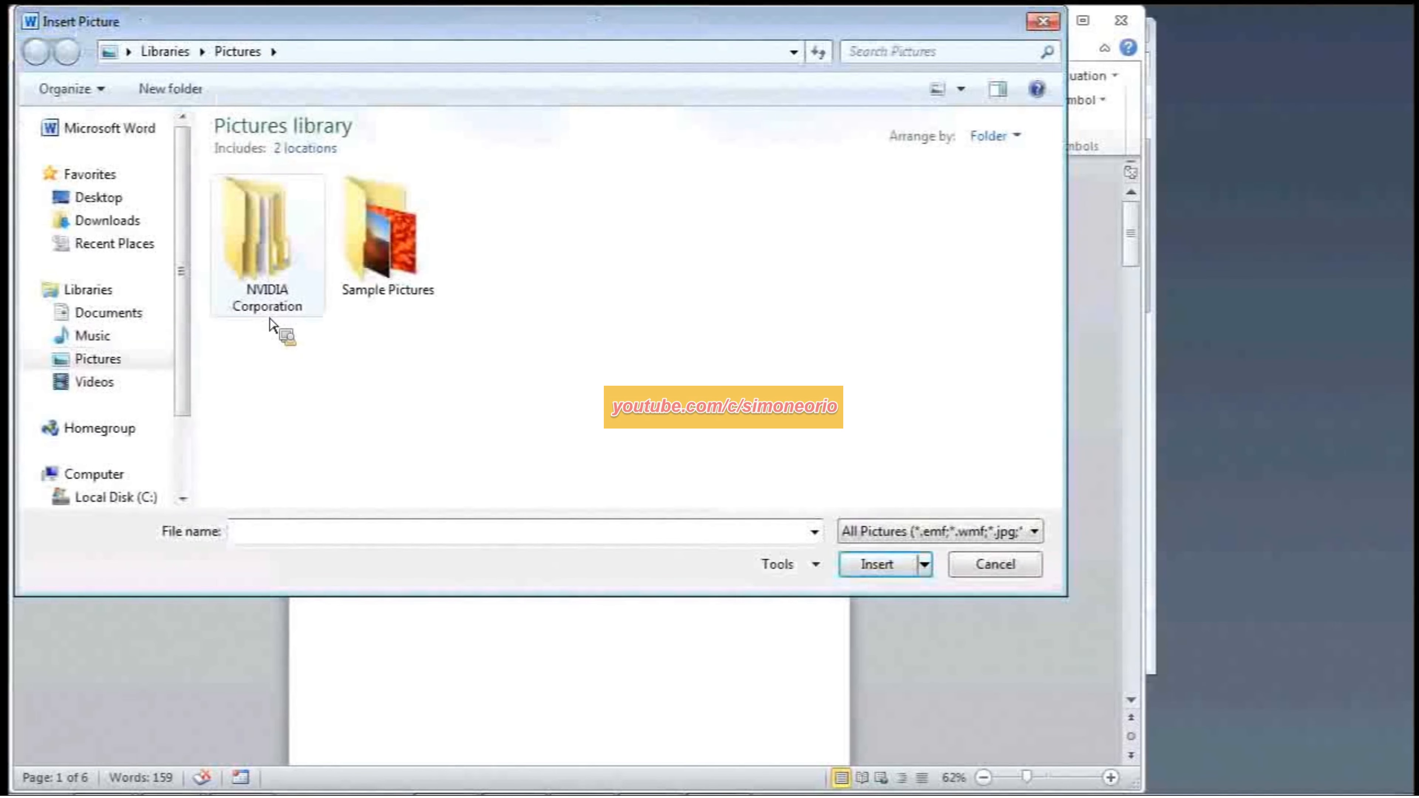
scroll(187, 330, down, 1)
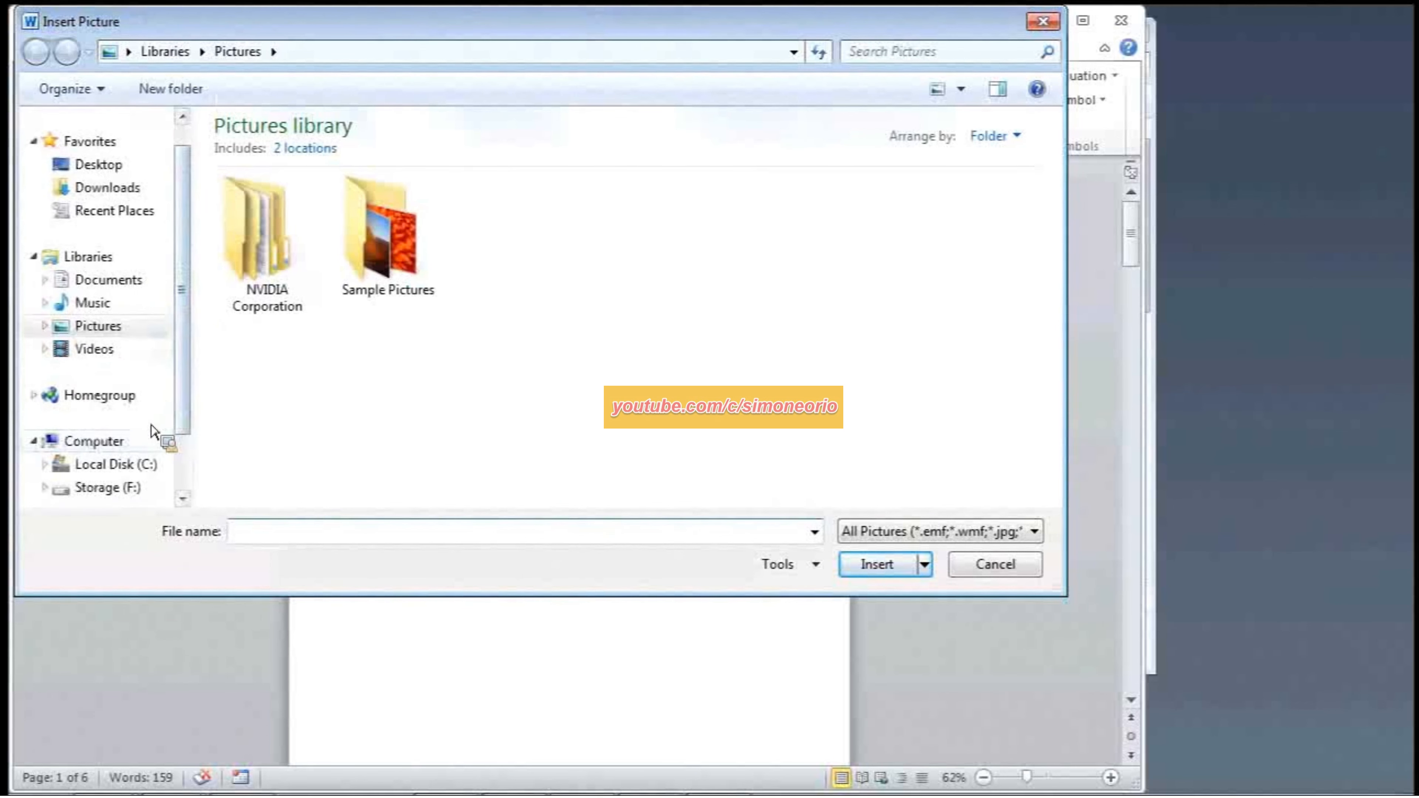
click(116, 169)
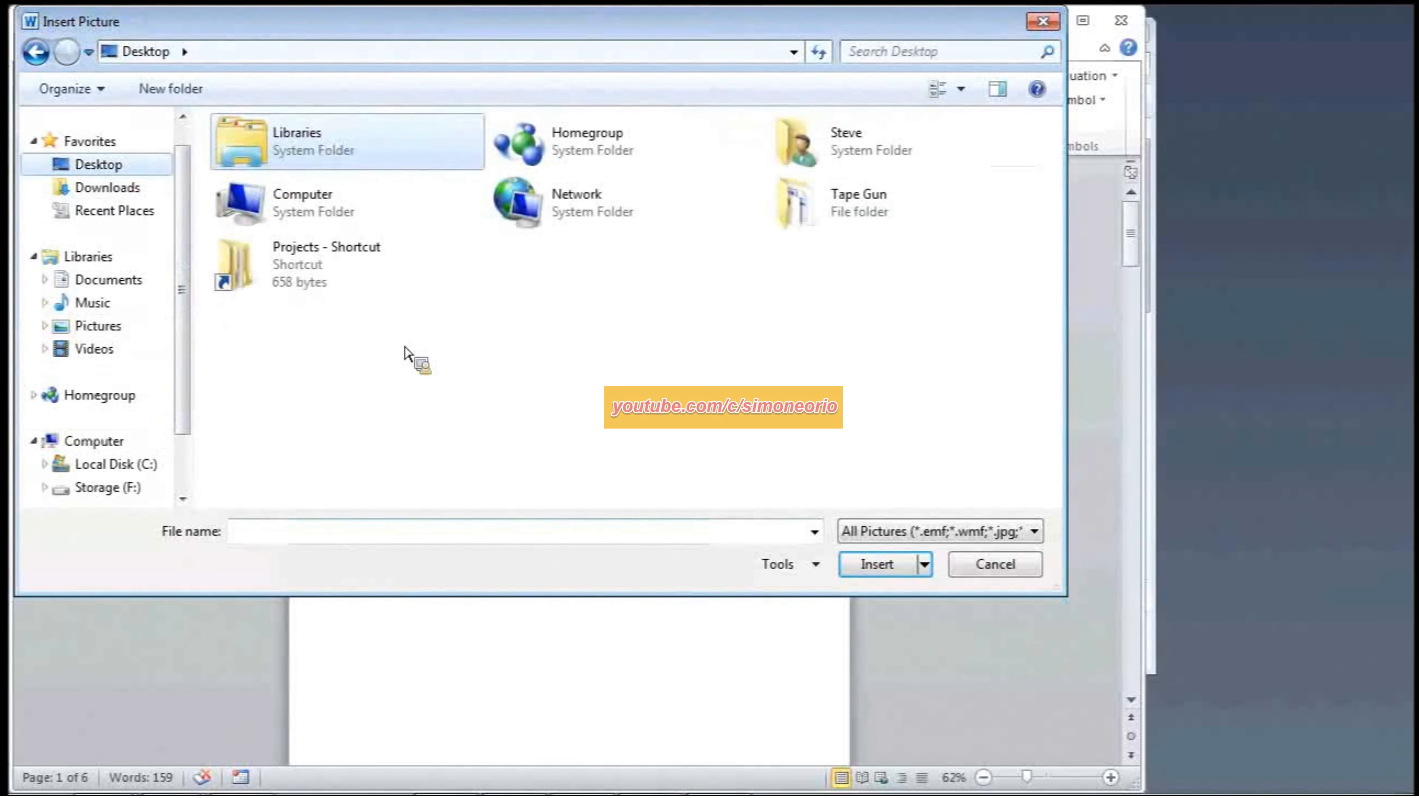
double_click(822, 220)
double_click(425, 185)
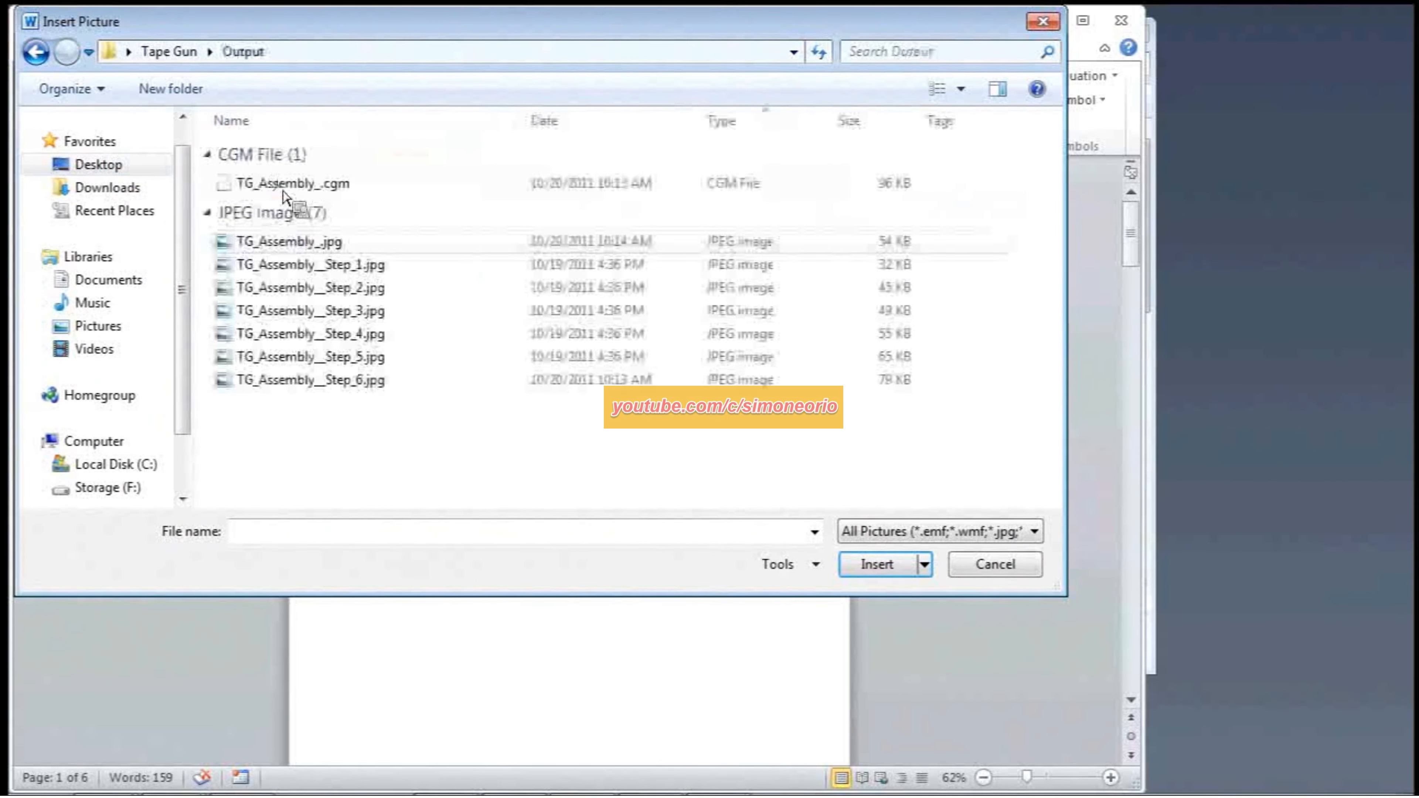
click(317, 247)
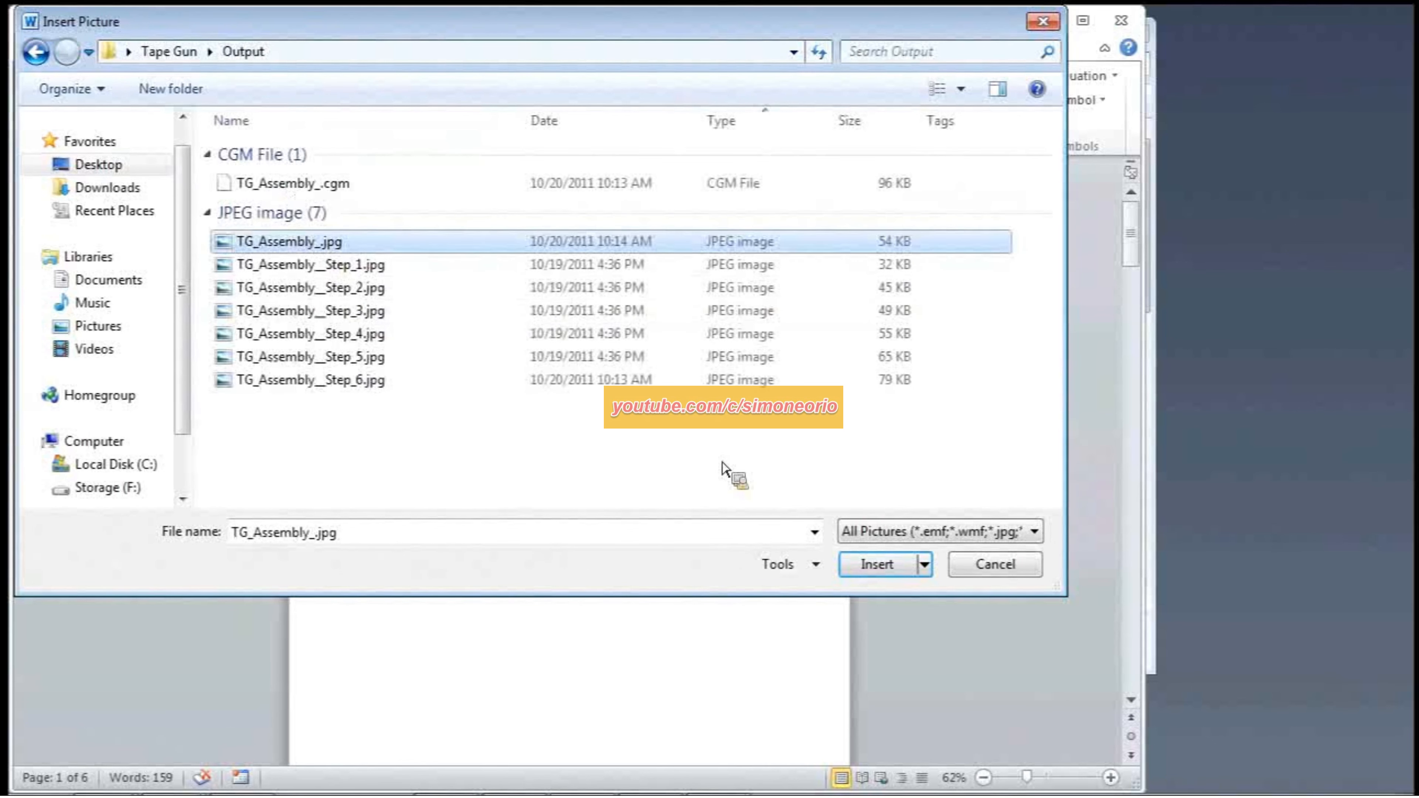
click(924, 564)
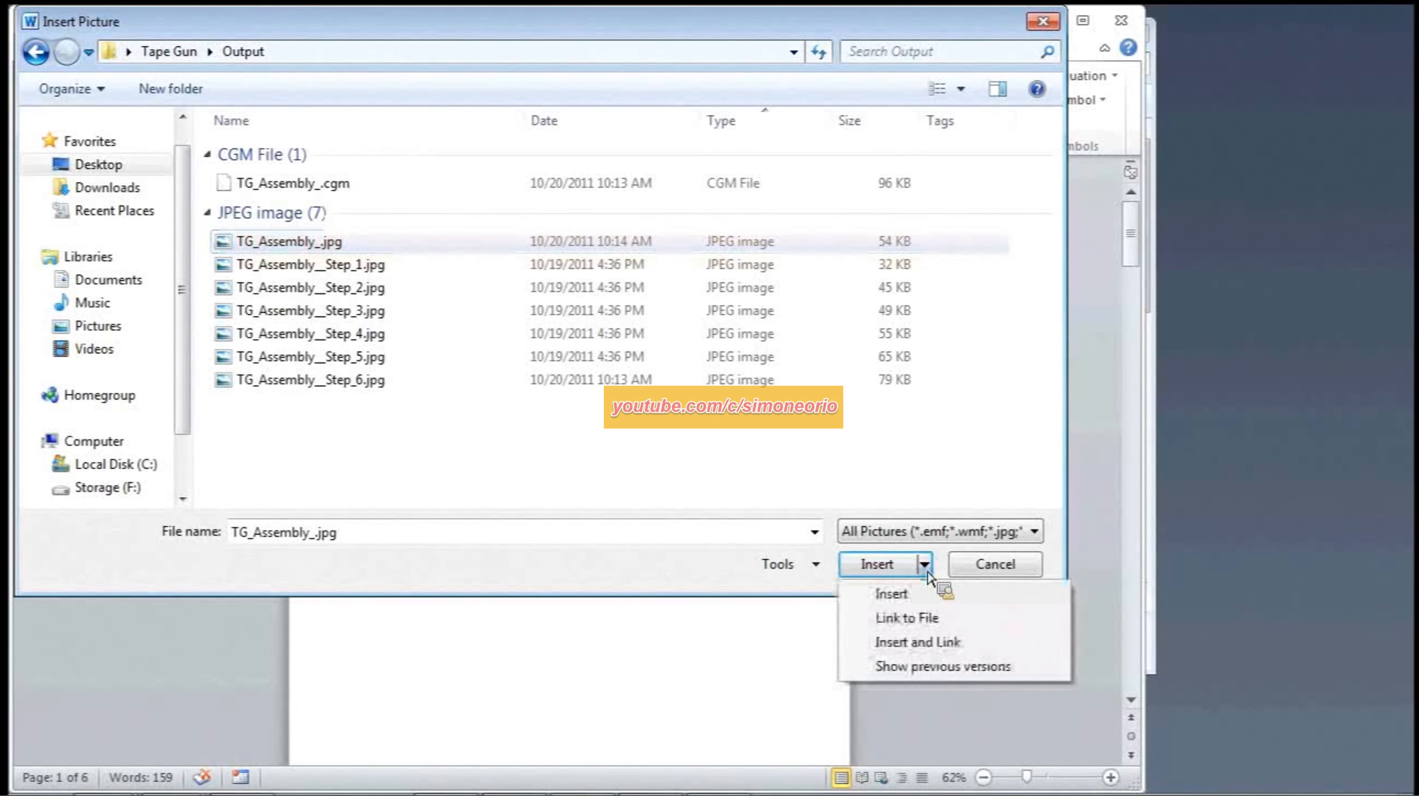
click(957, 619)
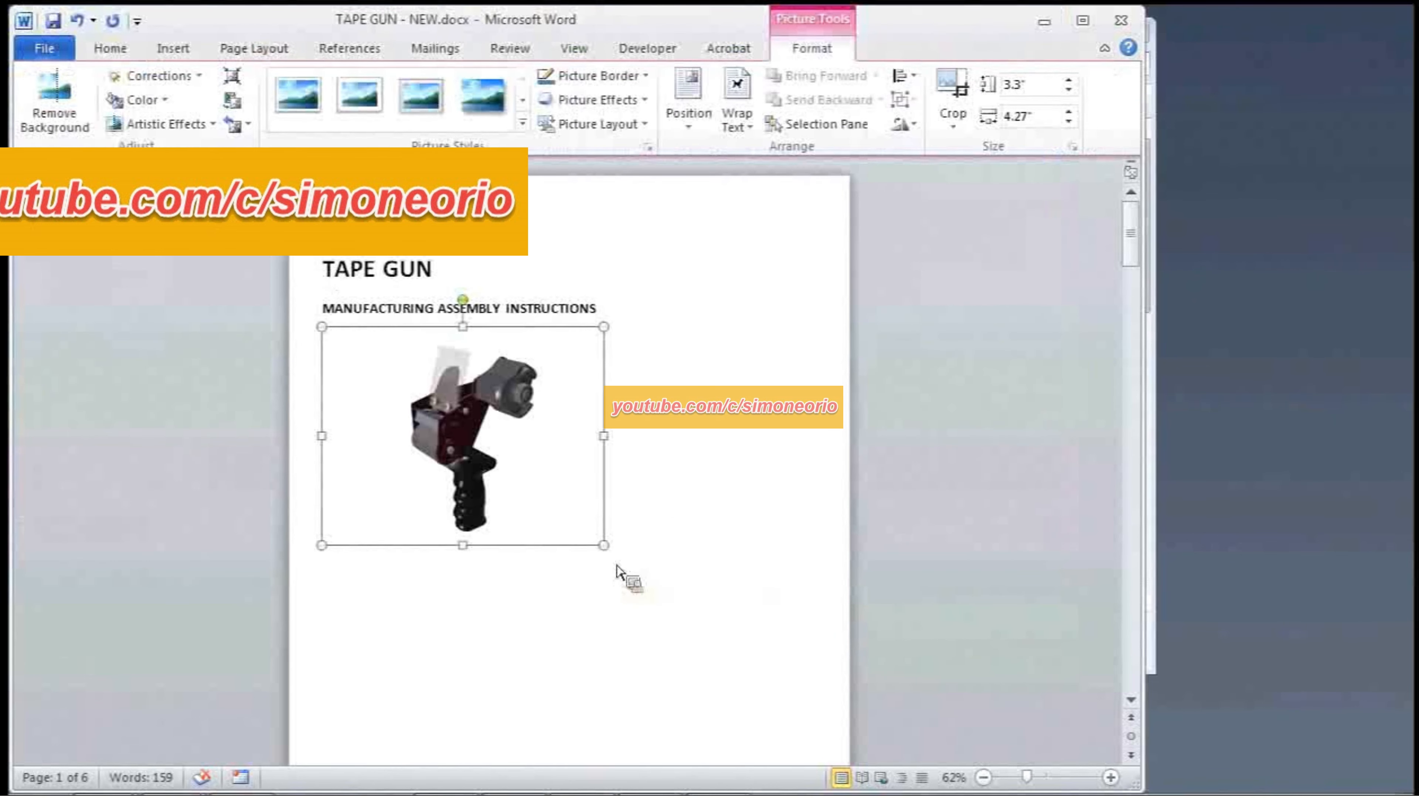
drag(616, 565, 718, 689)
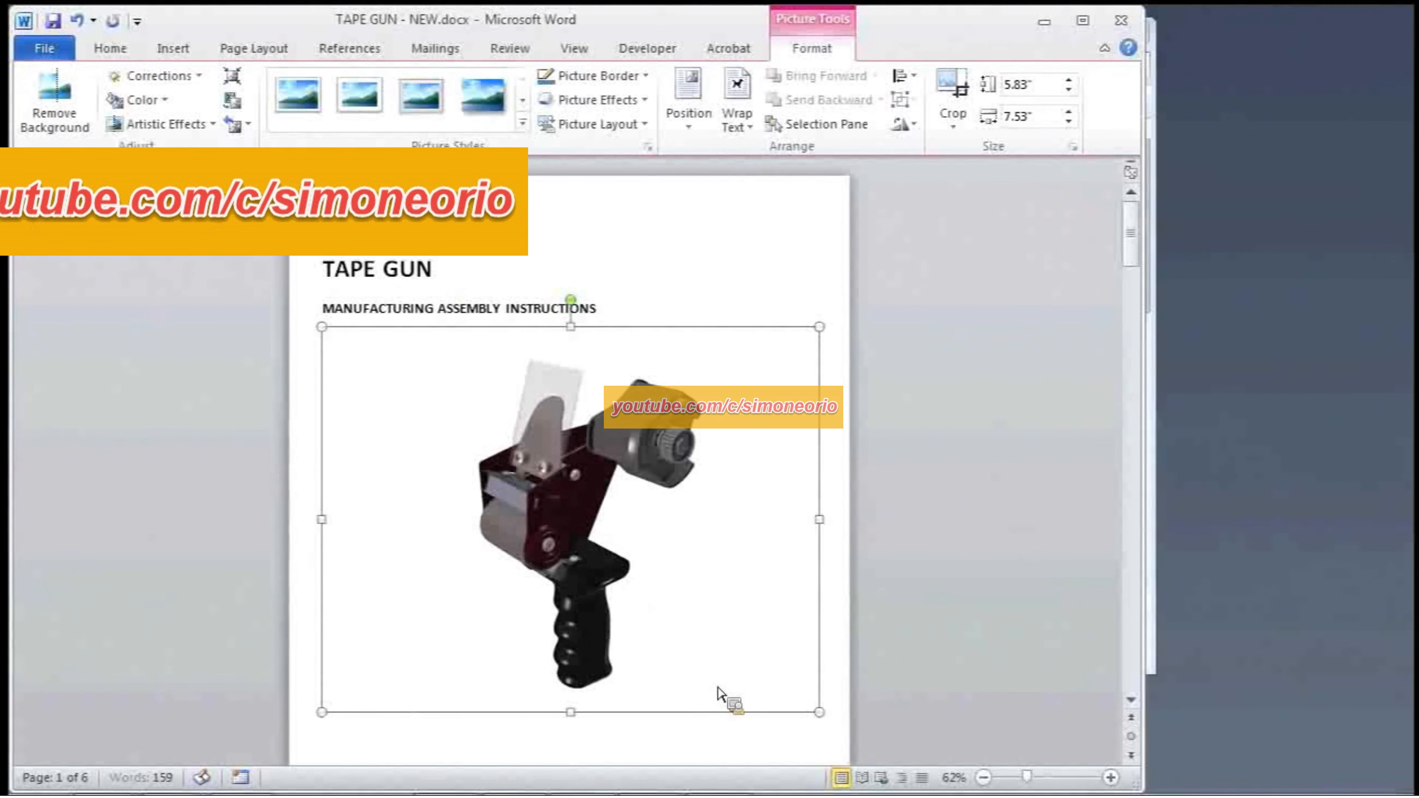
Step: Insert TG_Assembly_.cgm from the Output folder on the blank second page and enlarge it to about 7.82" by 6.06"
drag(1132, 263, 1134, 291)
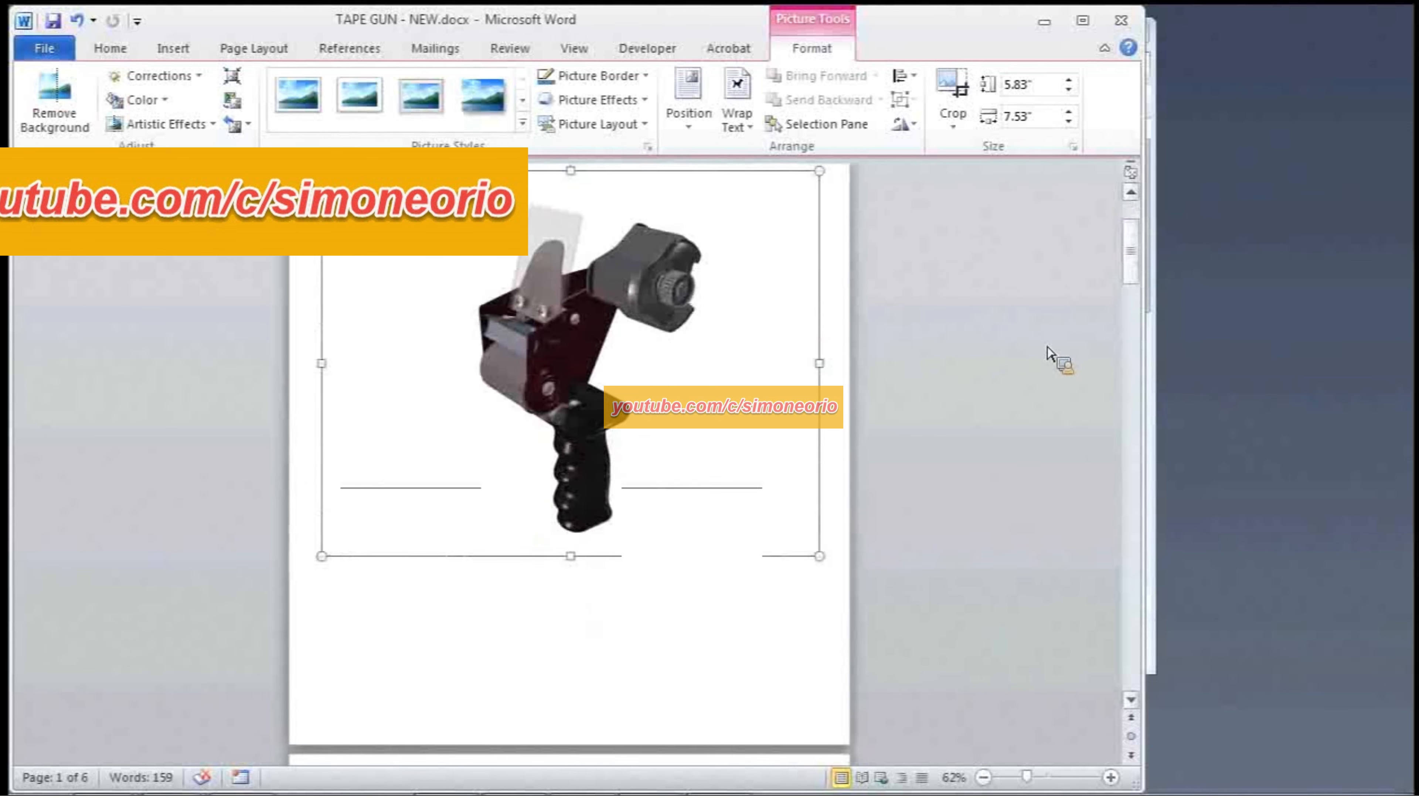
click(759, 551)
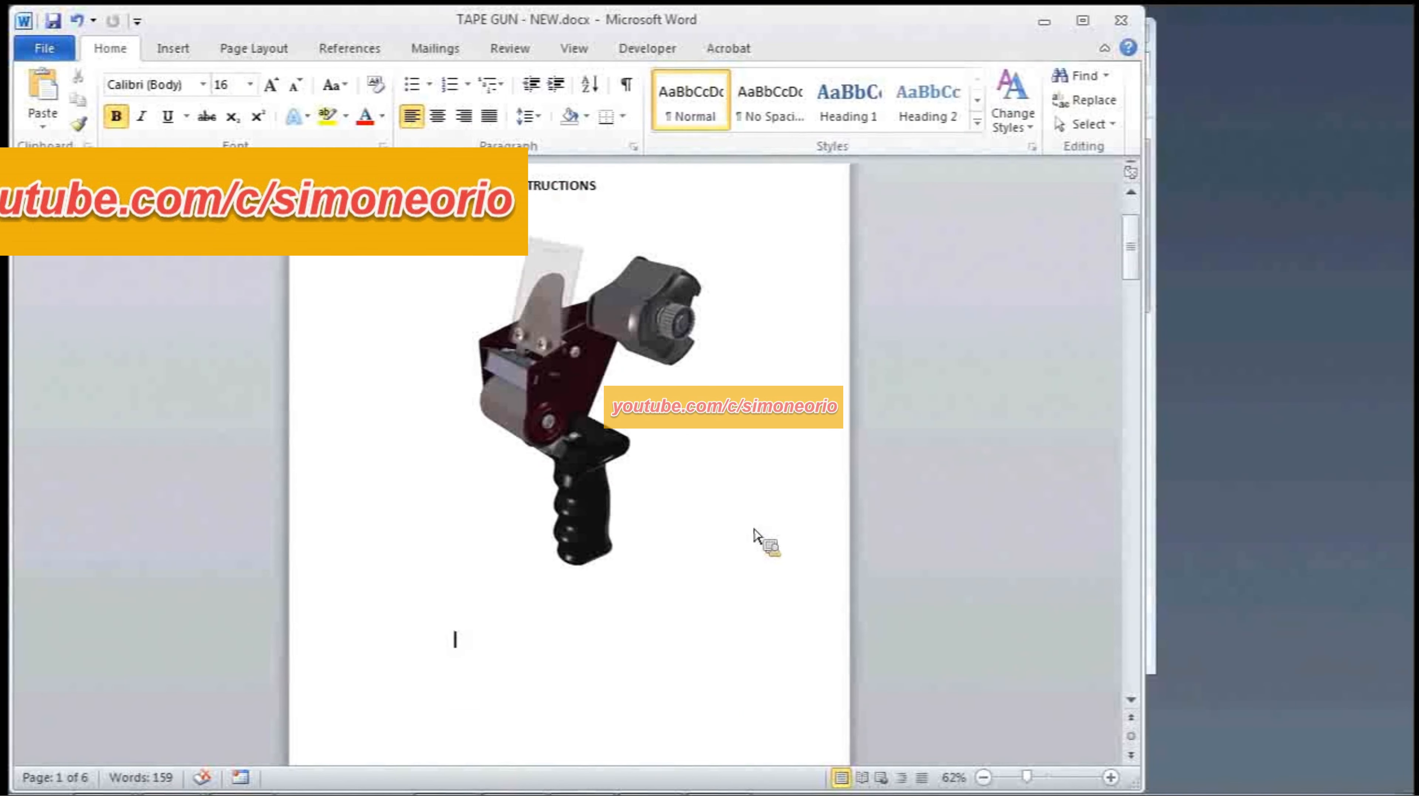
scroll(761, 534, down, 10)
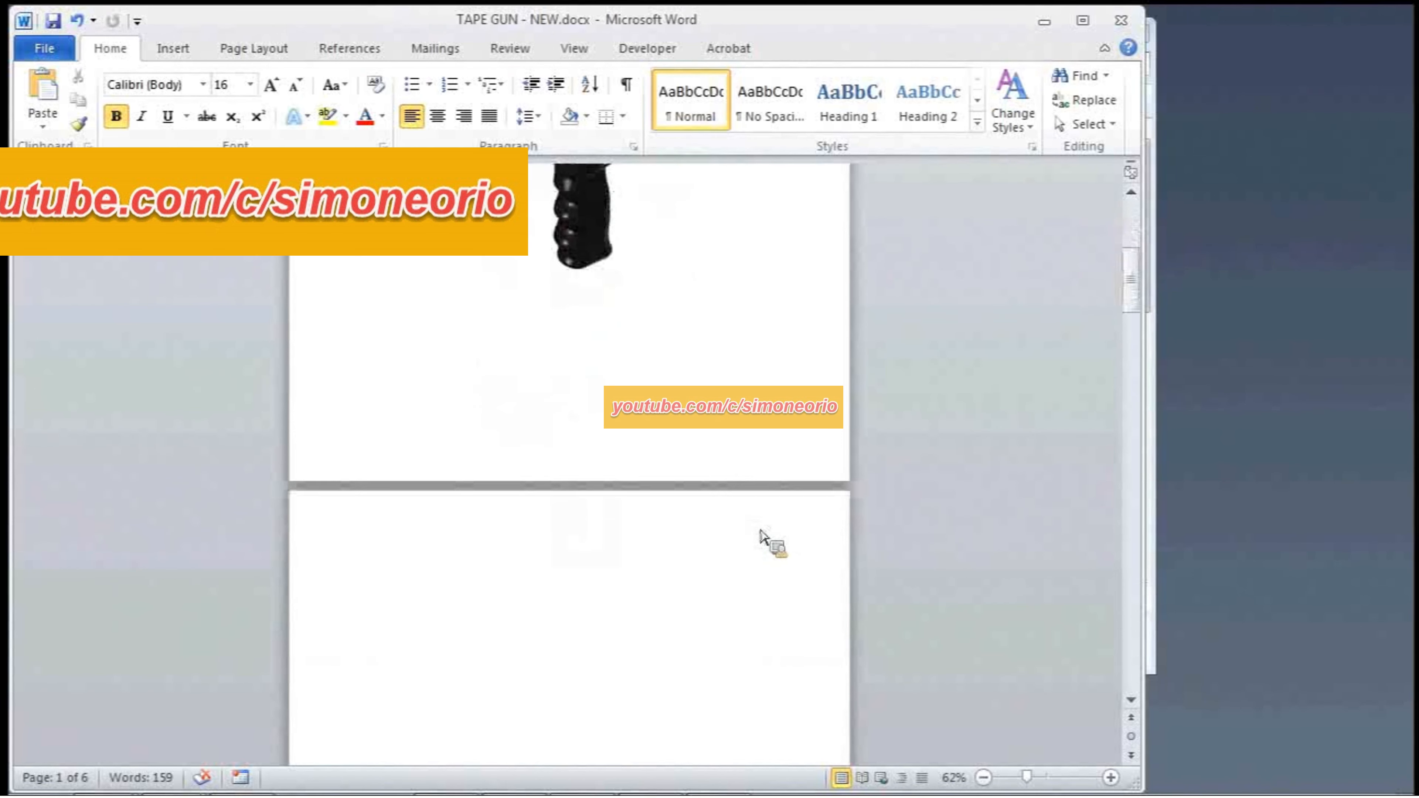
click(602, 556)
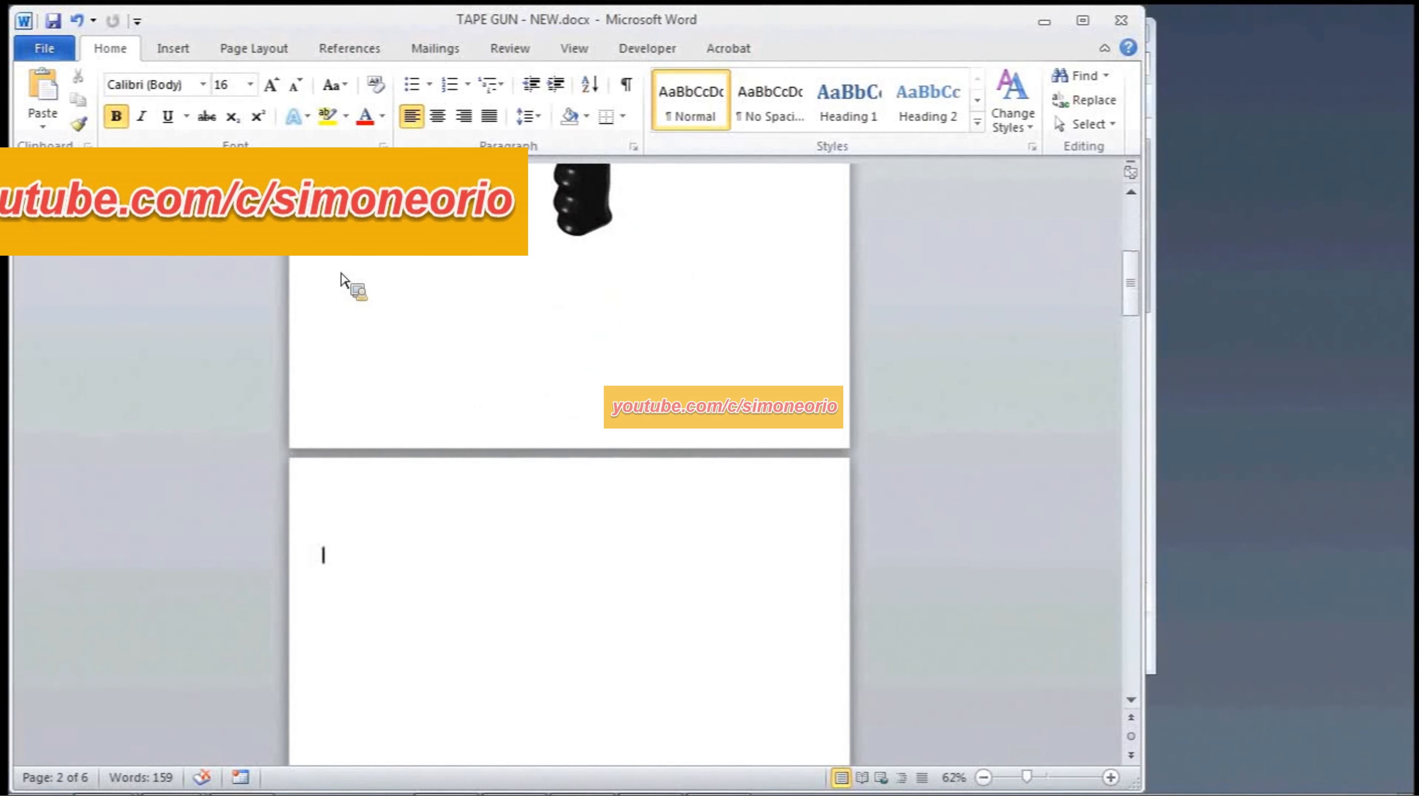
click(173, 49)
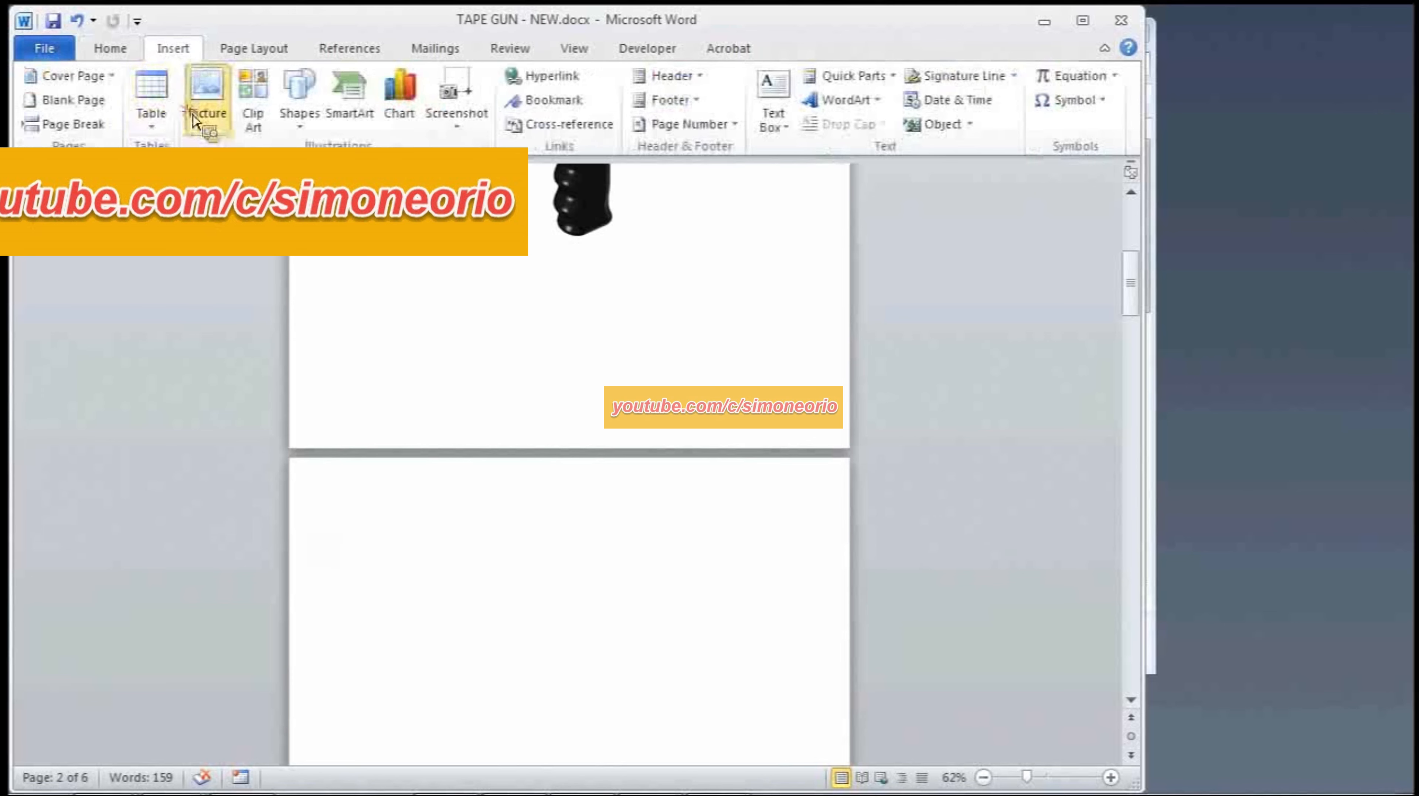
click(206, 107)
click(335, 184)
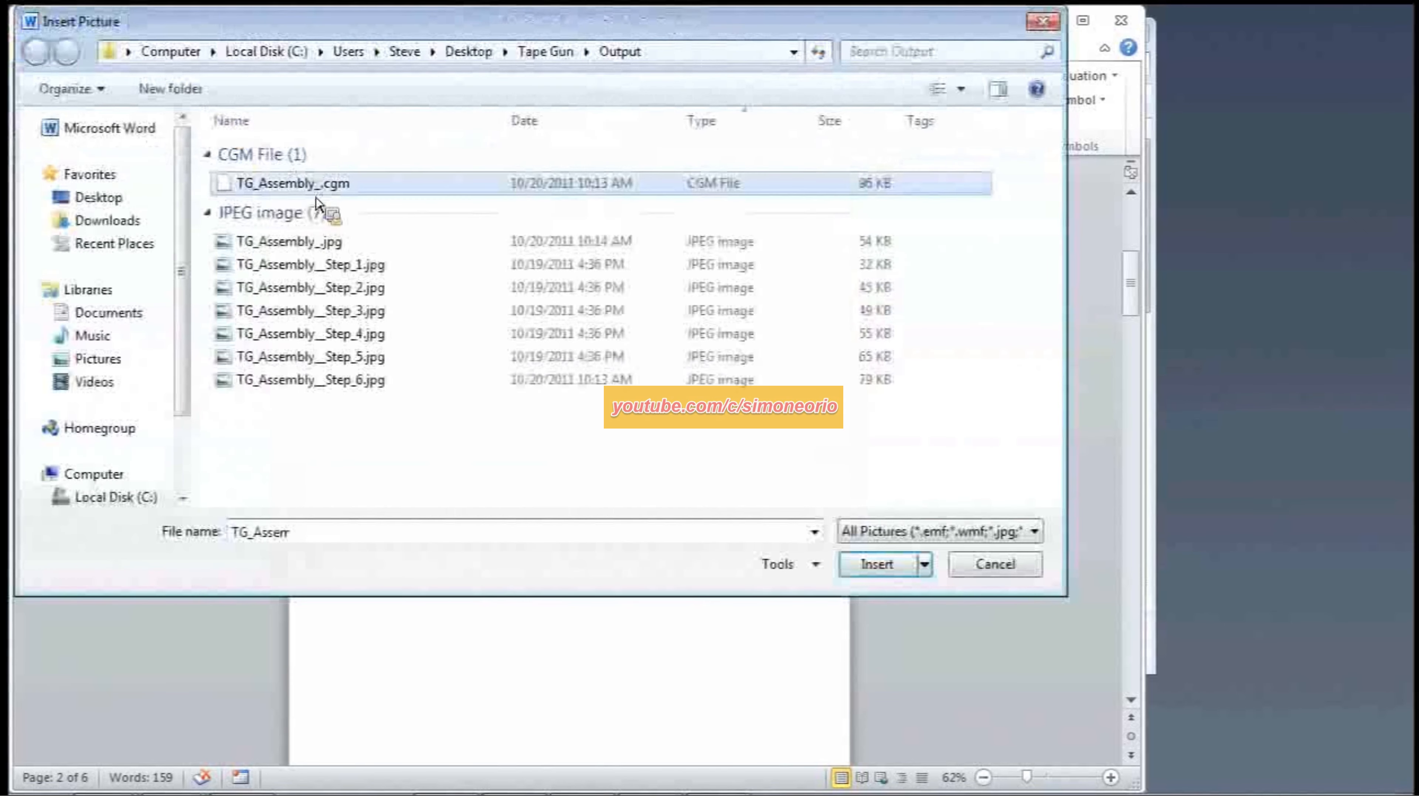
click(901, 565)
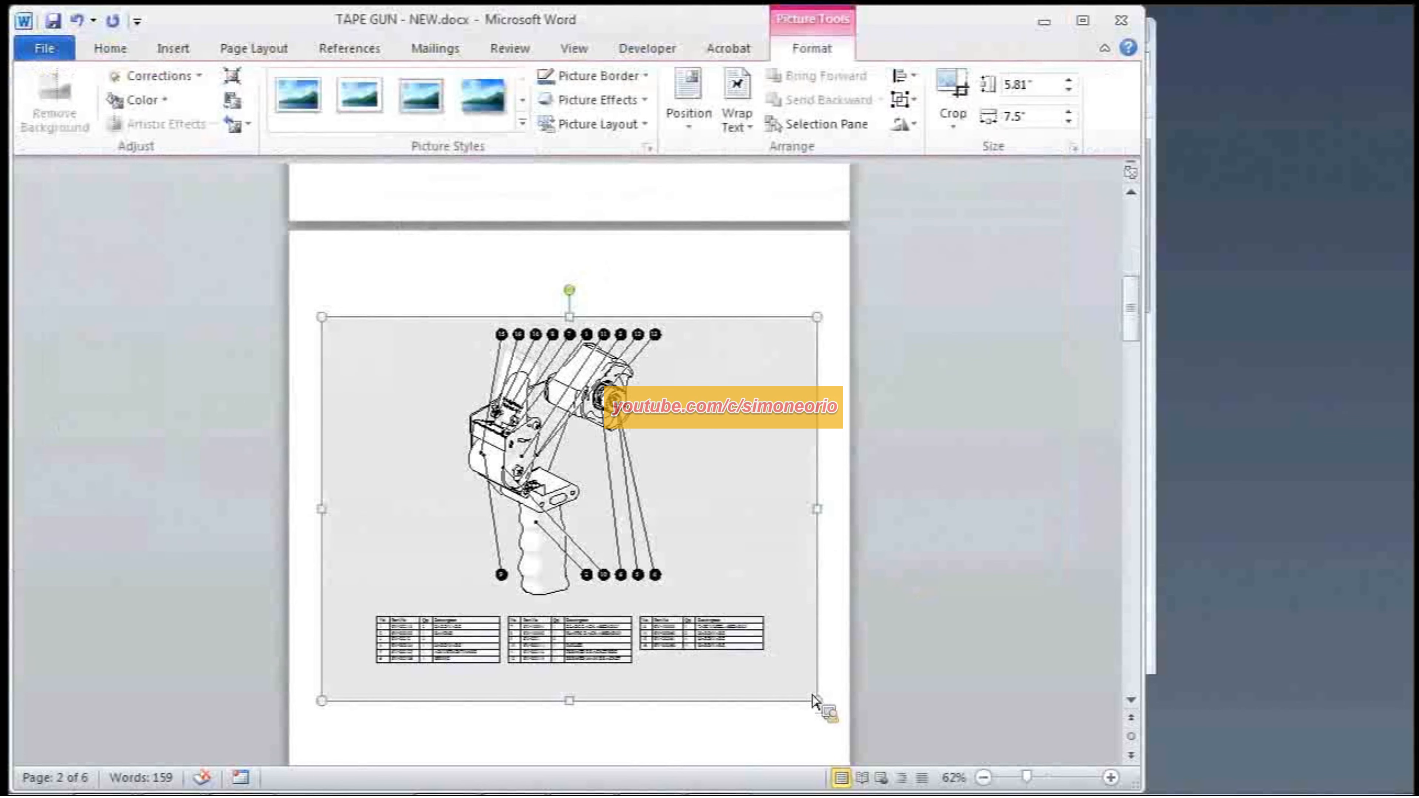
drag(826, 711, 849, 730)
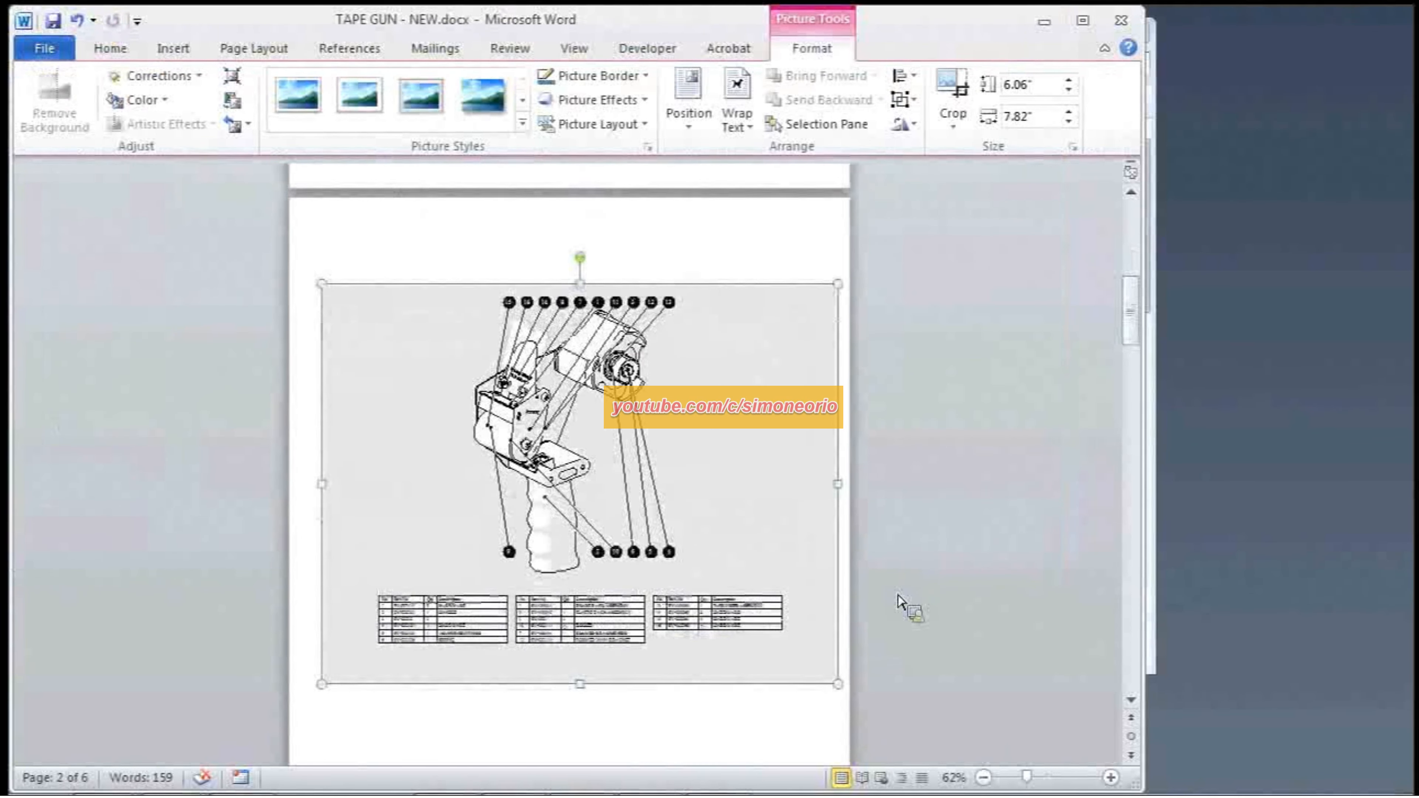
click(898, 607)
Step: Insert TG_Assembly__Step_6.jpg as a link-to-file picture in the empty cell beside the Procedure text of Step 6: Tape Wheel Assembly
scroll(768, 688, down, 2)
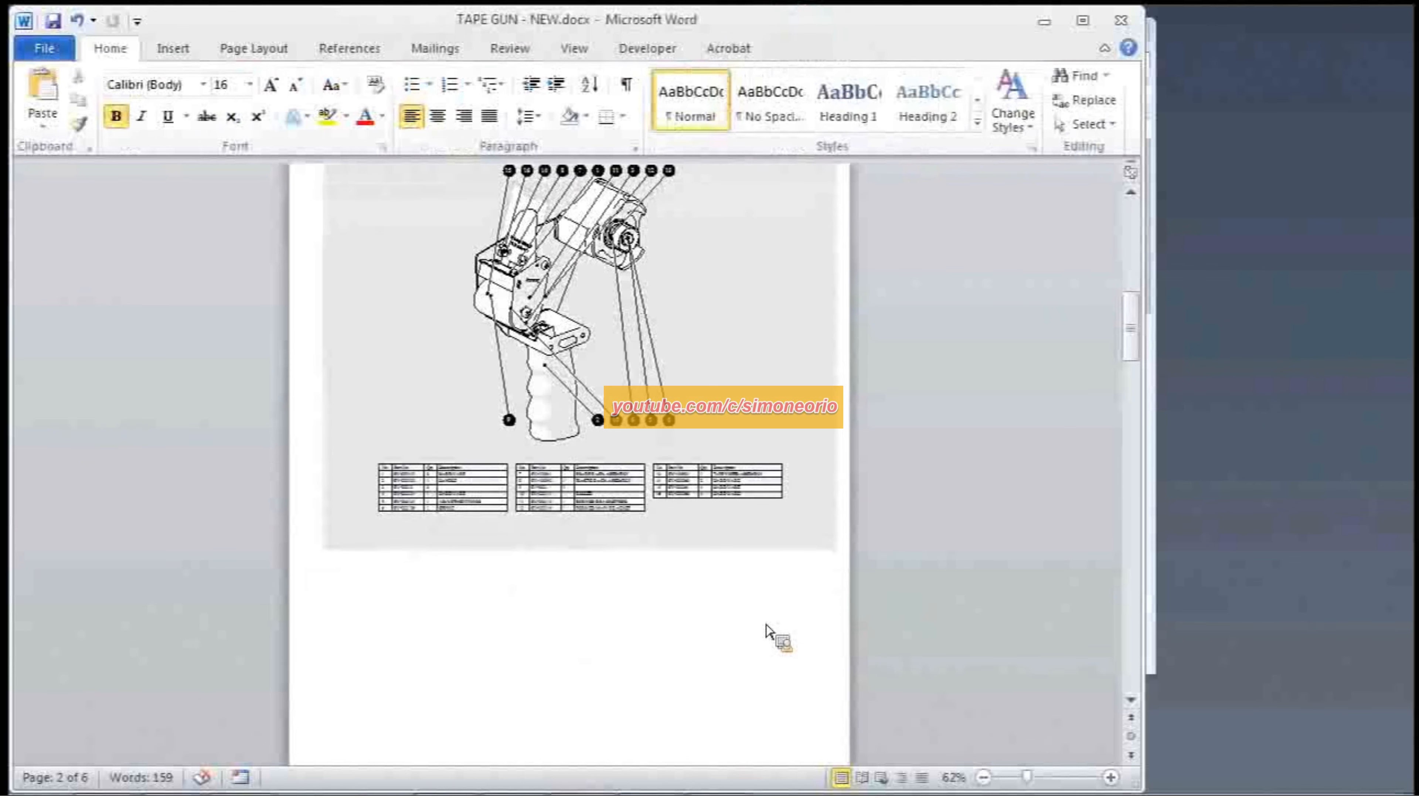
scroll(767, 629, down, 7)
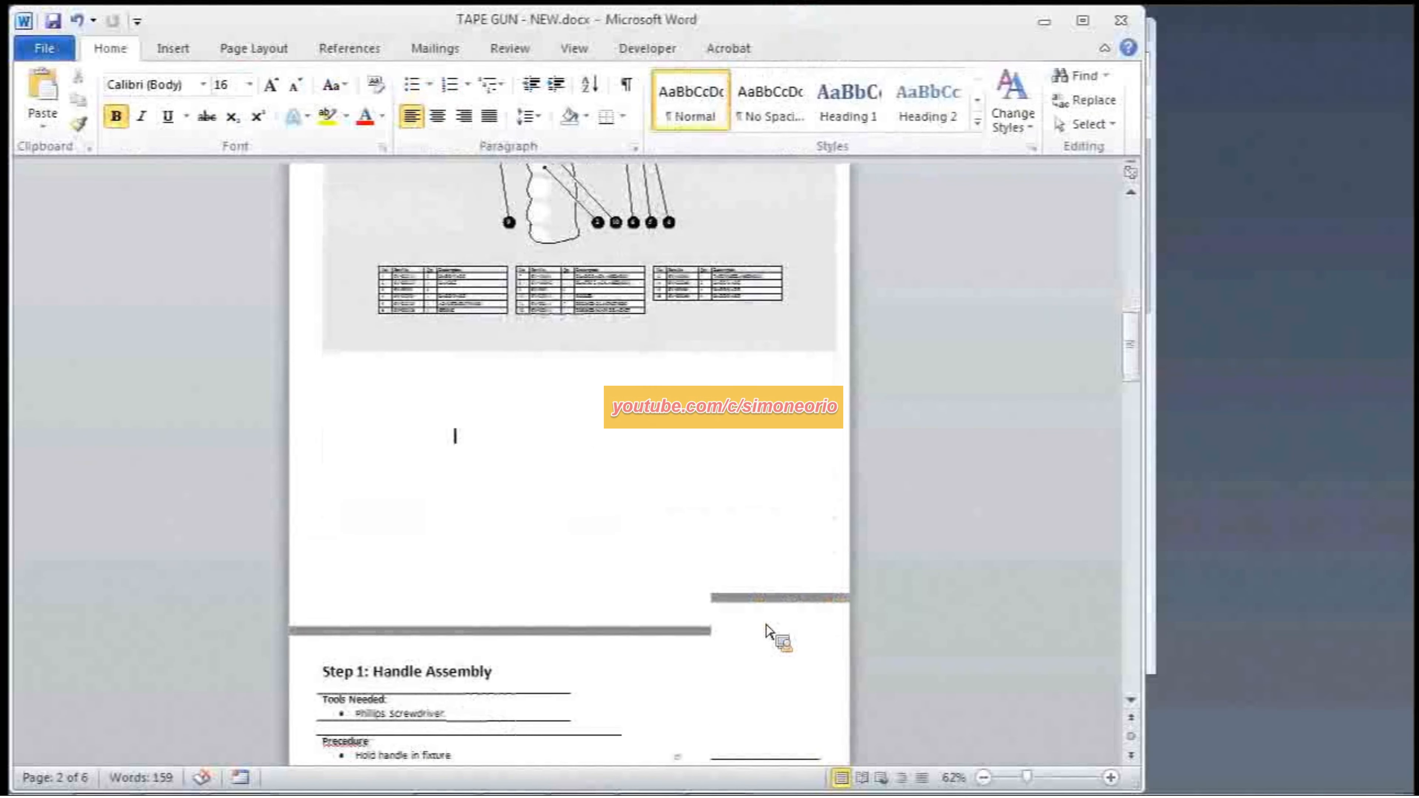
scroll(767, 619, down, 13)
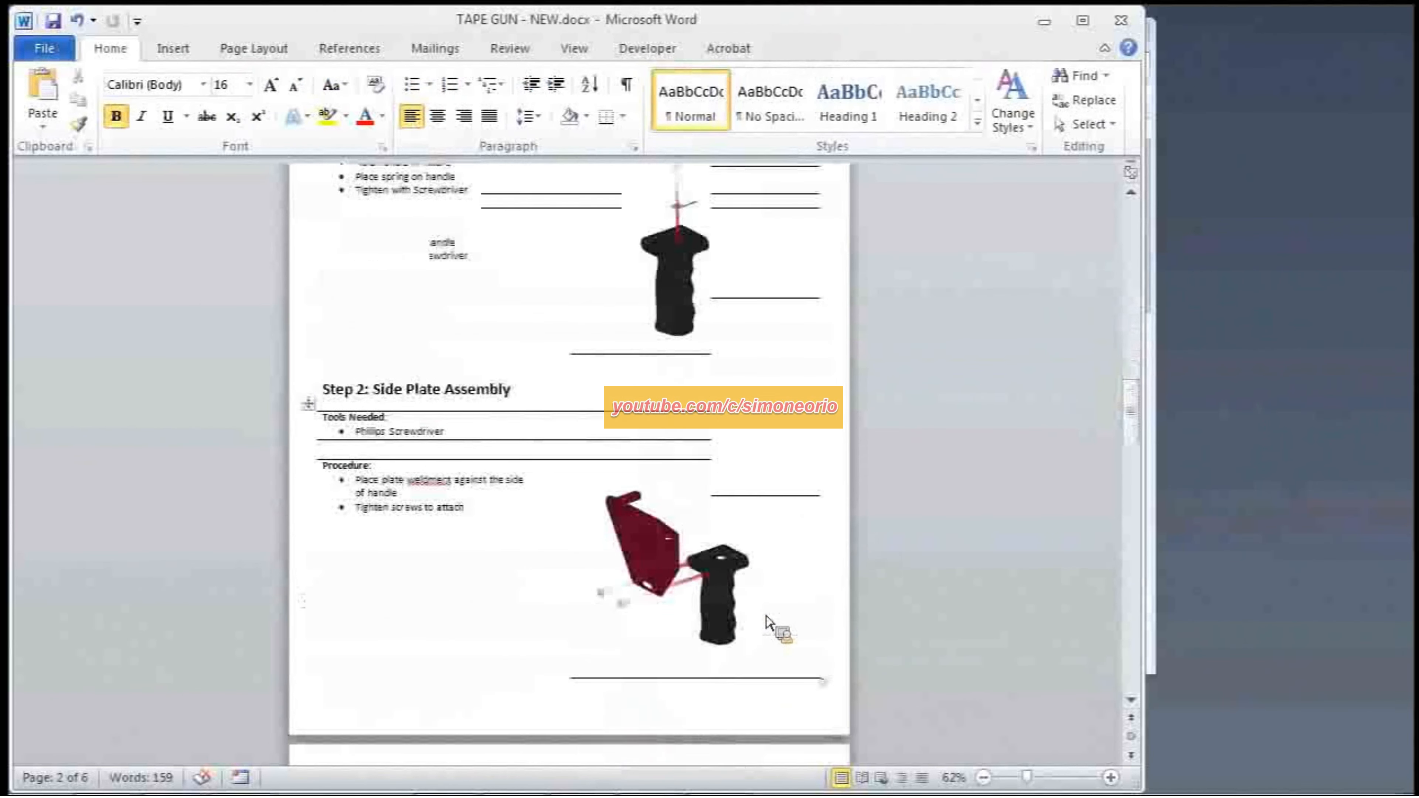
scroll(766, 620, down, 17)
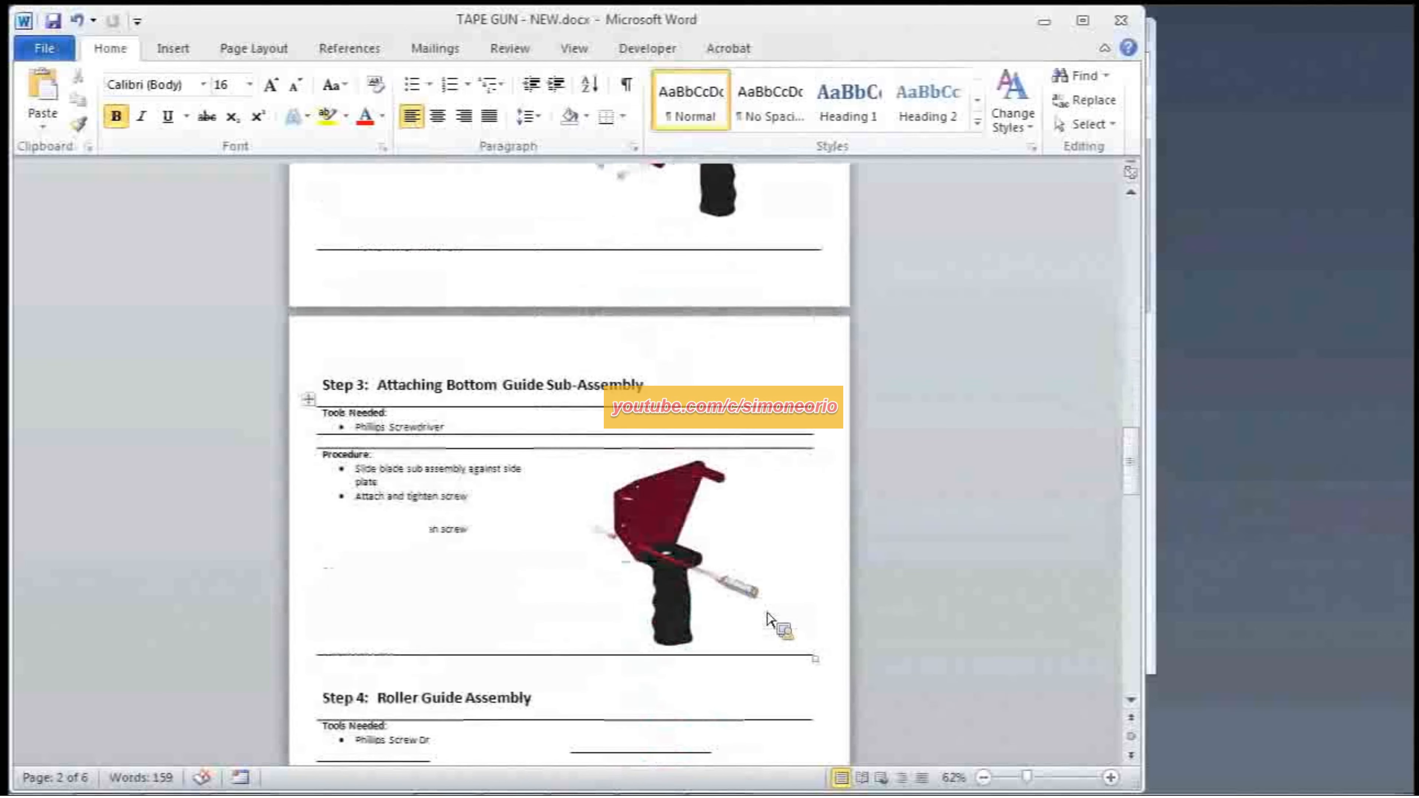
scroll(766, 621, down, 18)
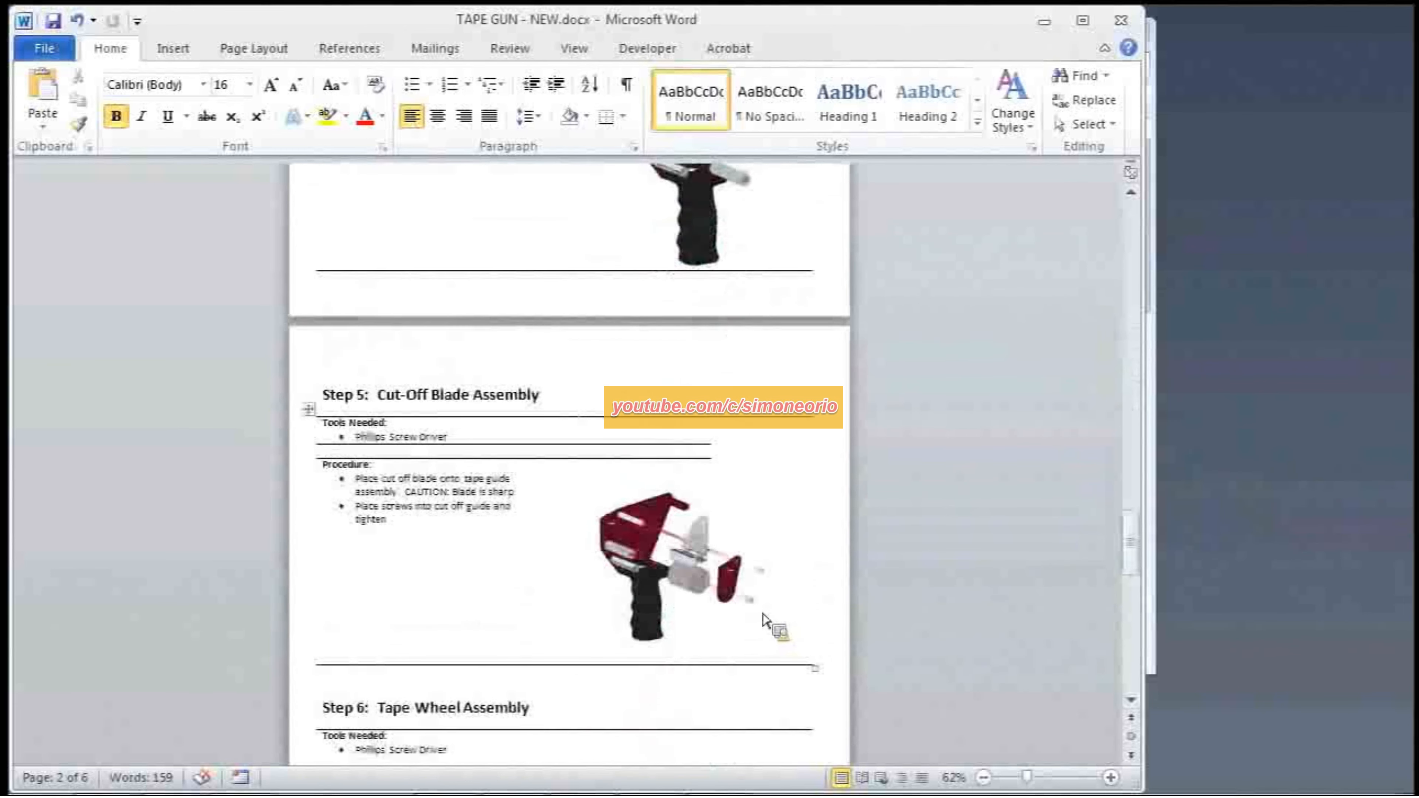
scroll(766, 619, down, 2)
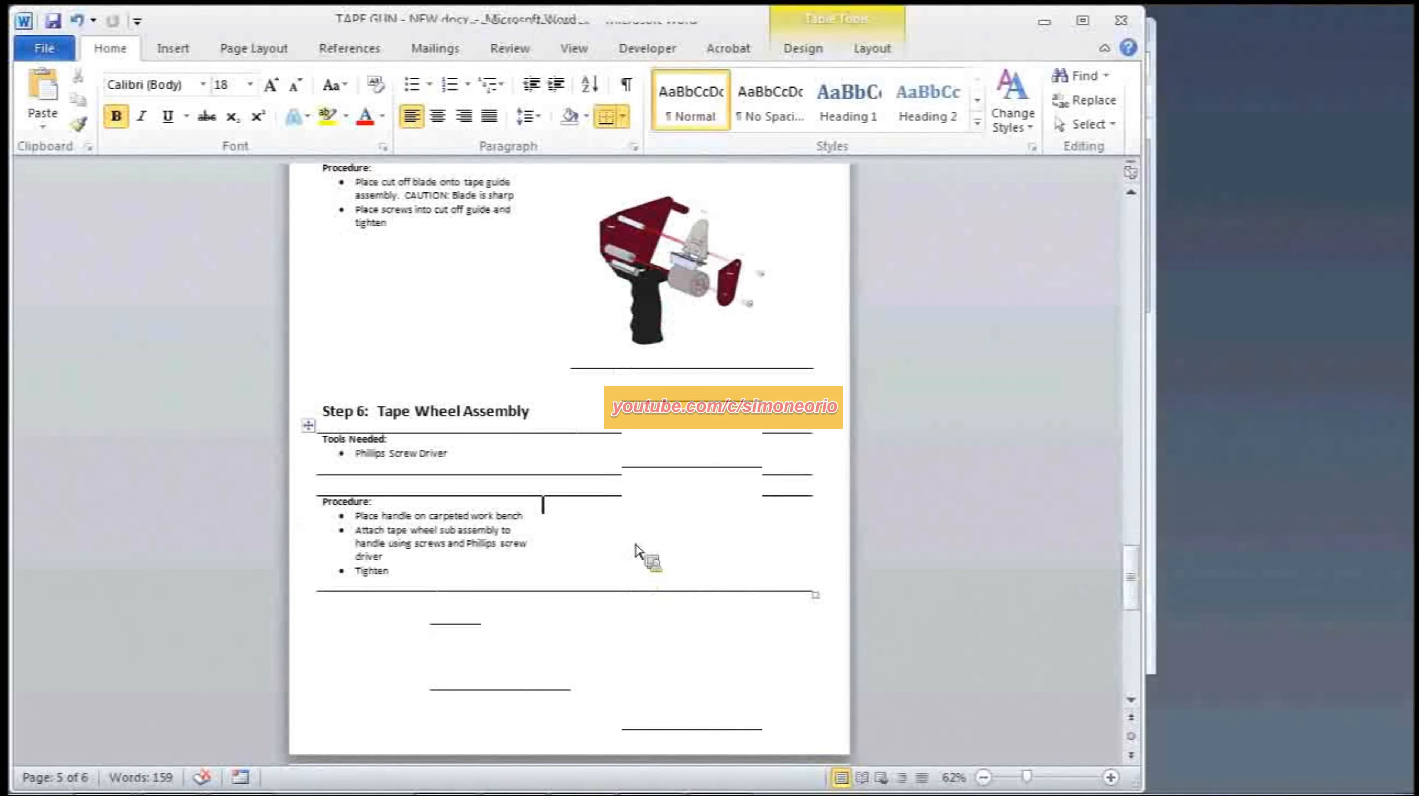
click(173, 49)
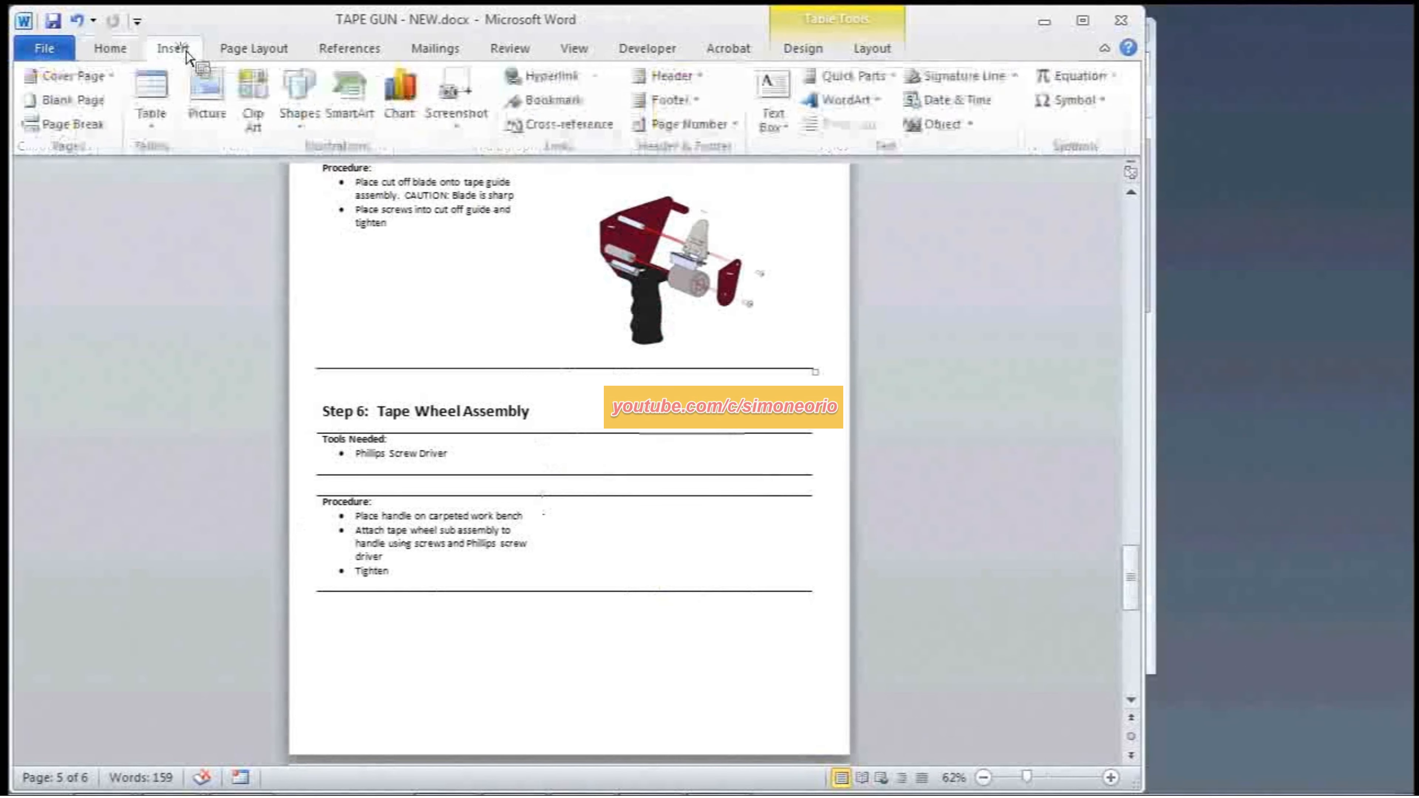
click(206, 93)
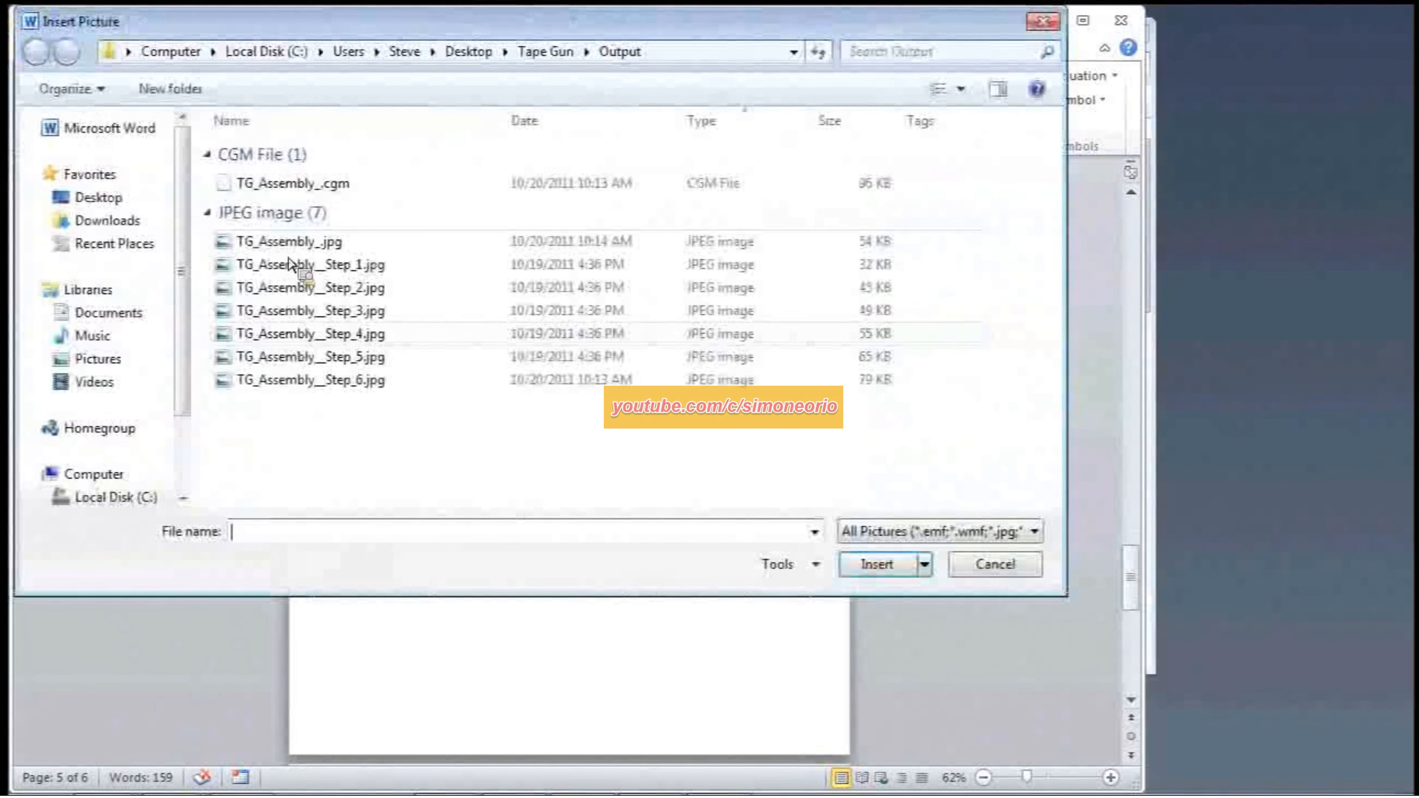
click(311, 380)
click(925, 564)
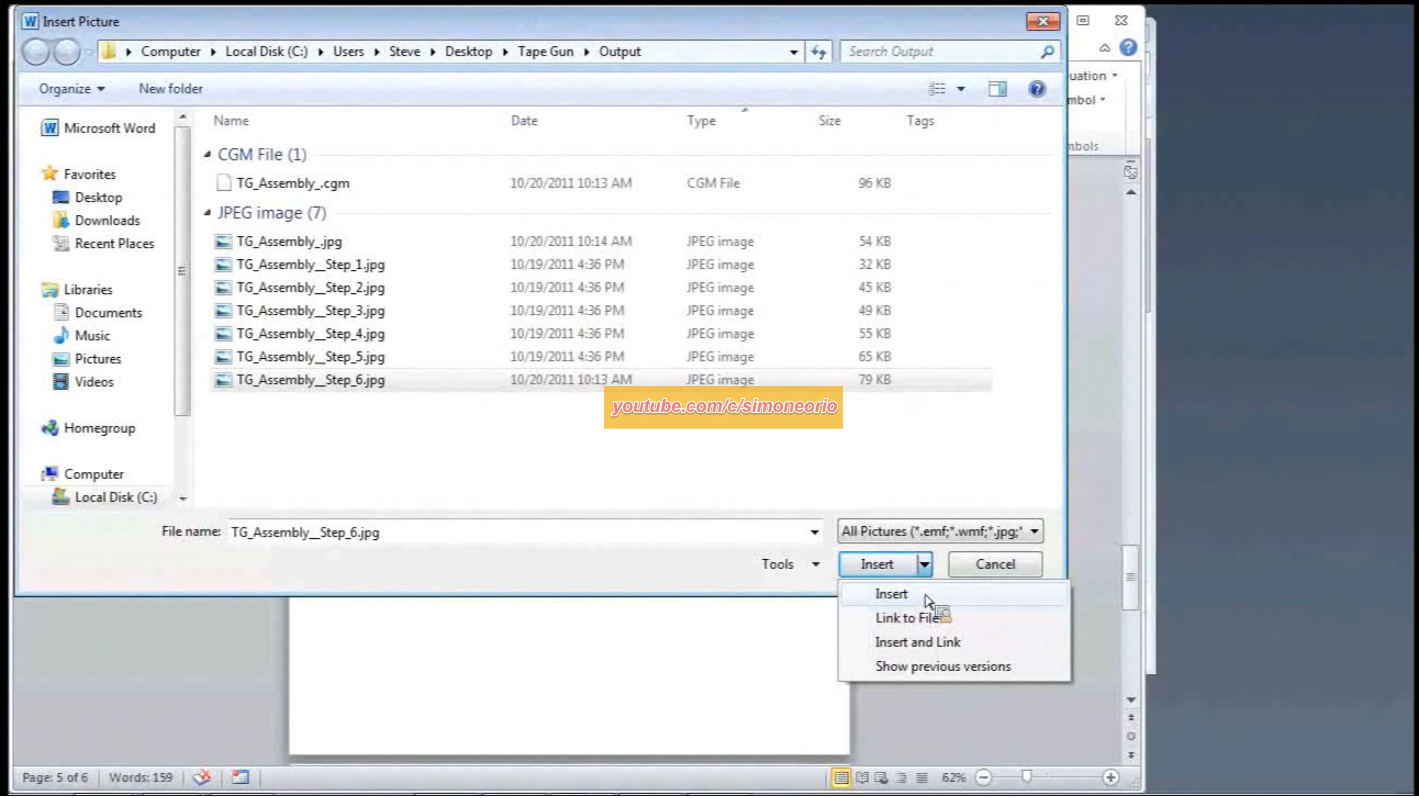
click(942, 618)
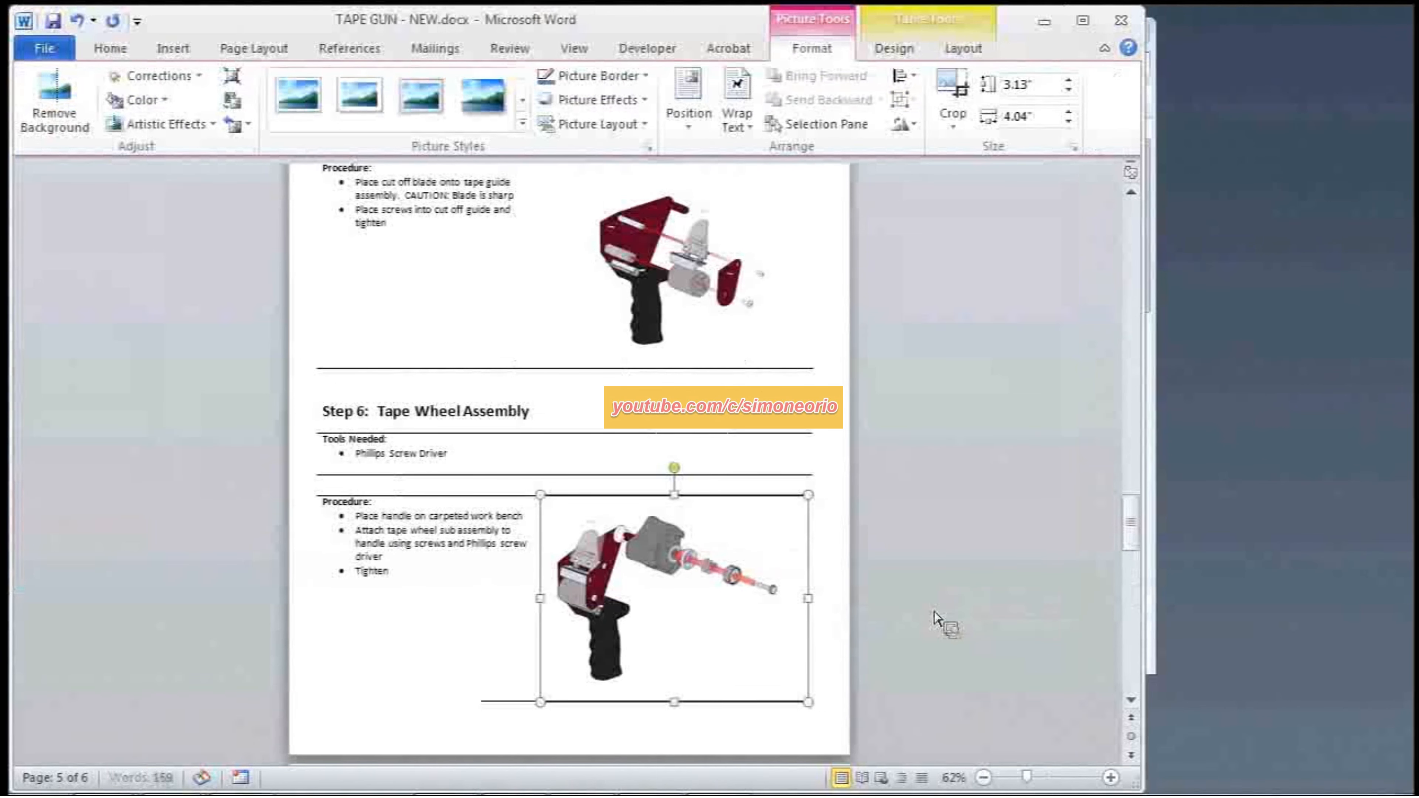
Step: Deselect the Step 6 picture, save the document and place the cursor below the Step 6 table
click(656, 645)
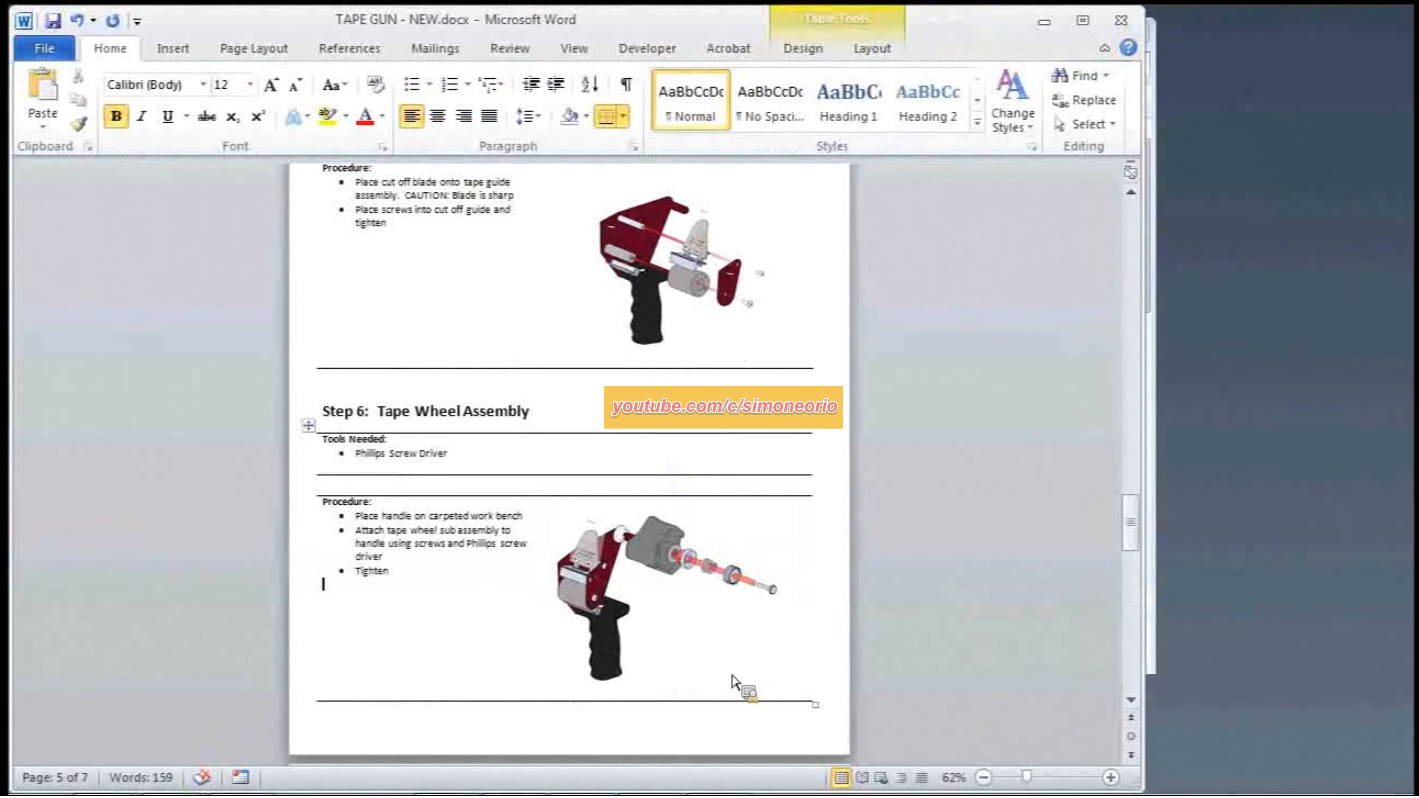
key(ctrl+s)
click(687, 746)
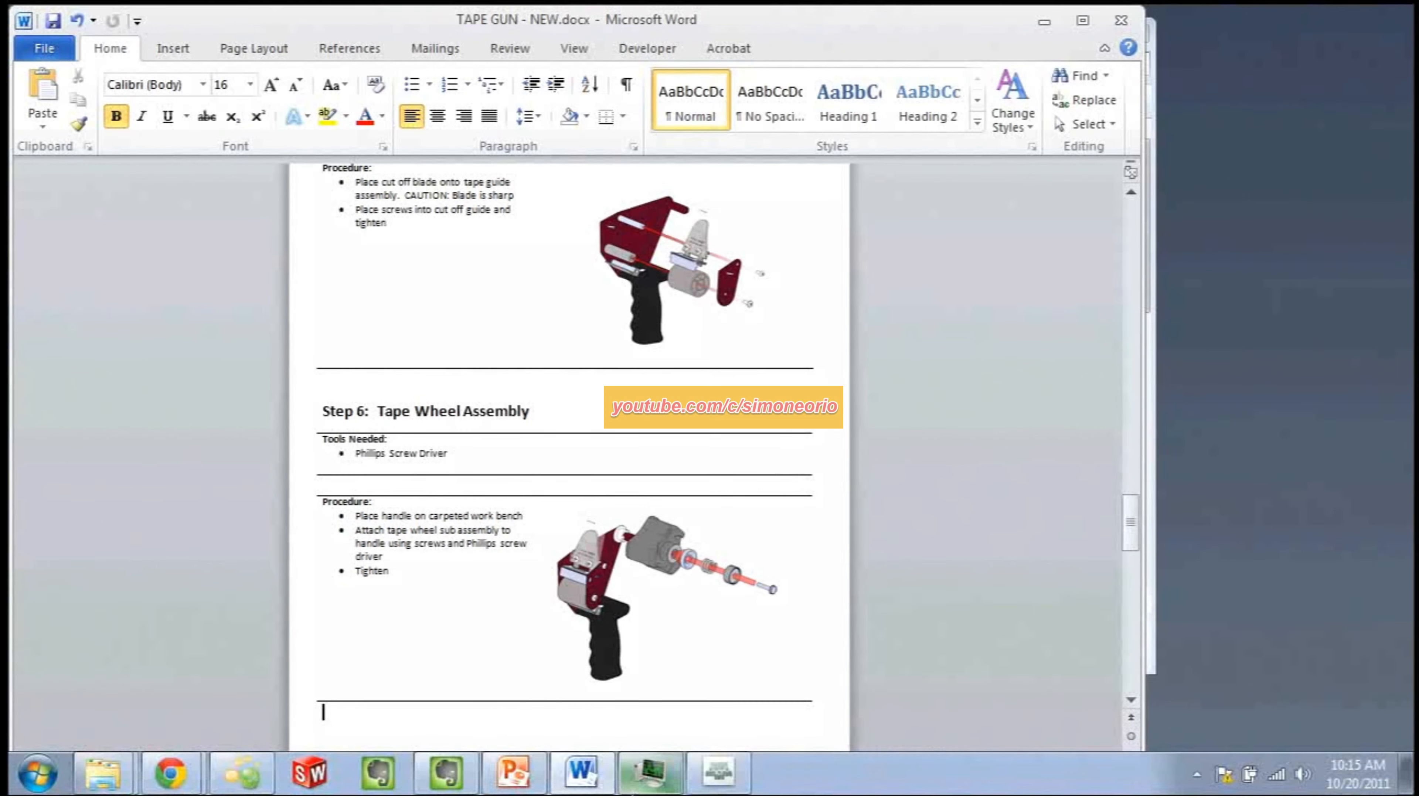
Step: Switch to the TG_Assembly_.smg project in 3DVIA Composer
mouse_move(649, 773)
mouse_move(242, 773)
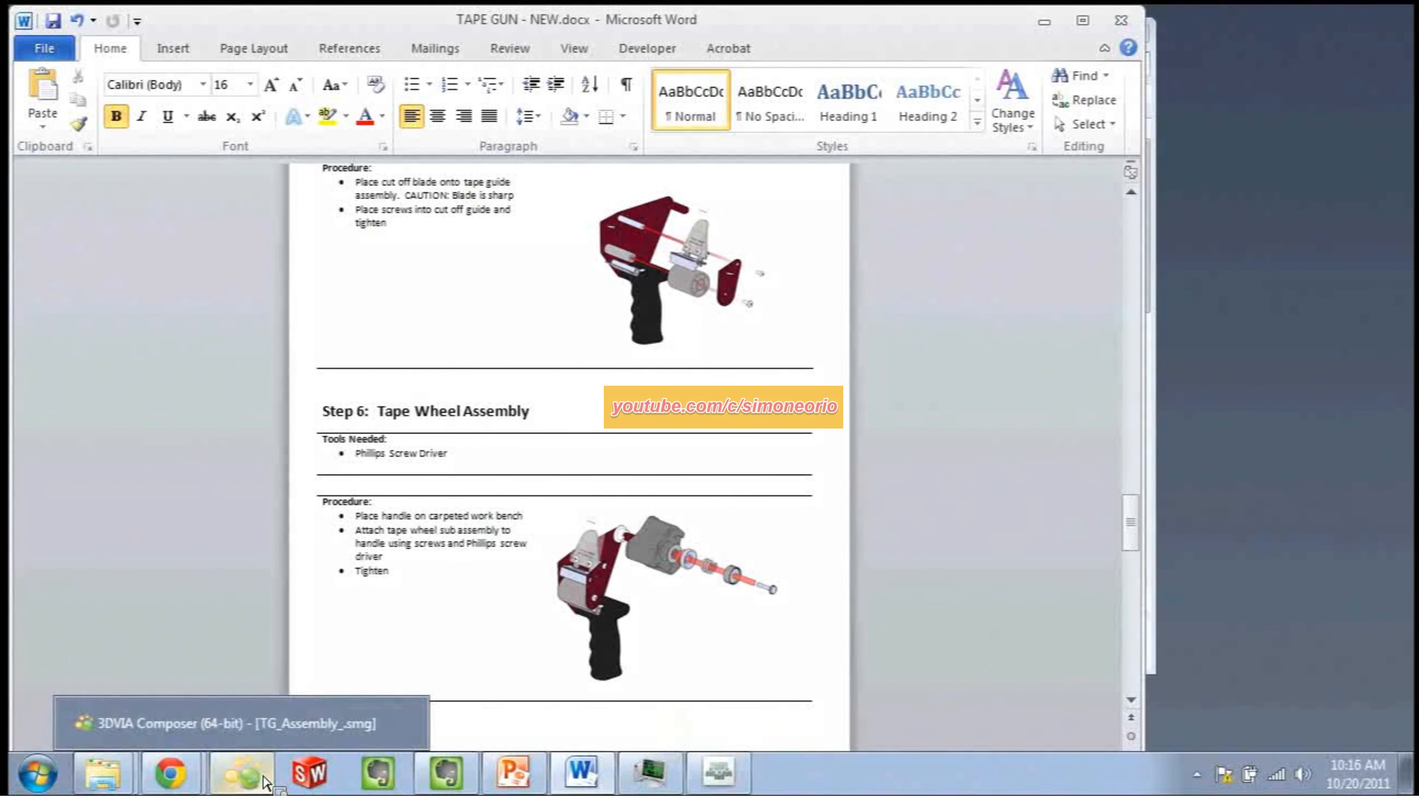
click(246, 739)
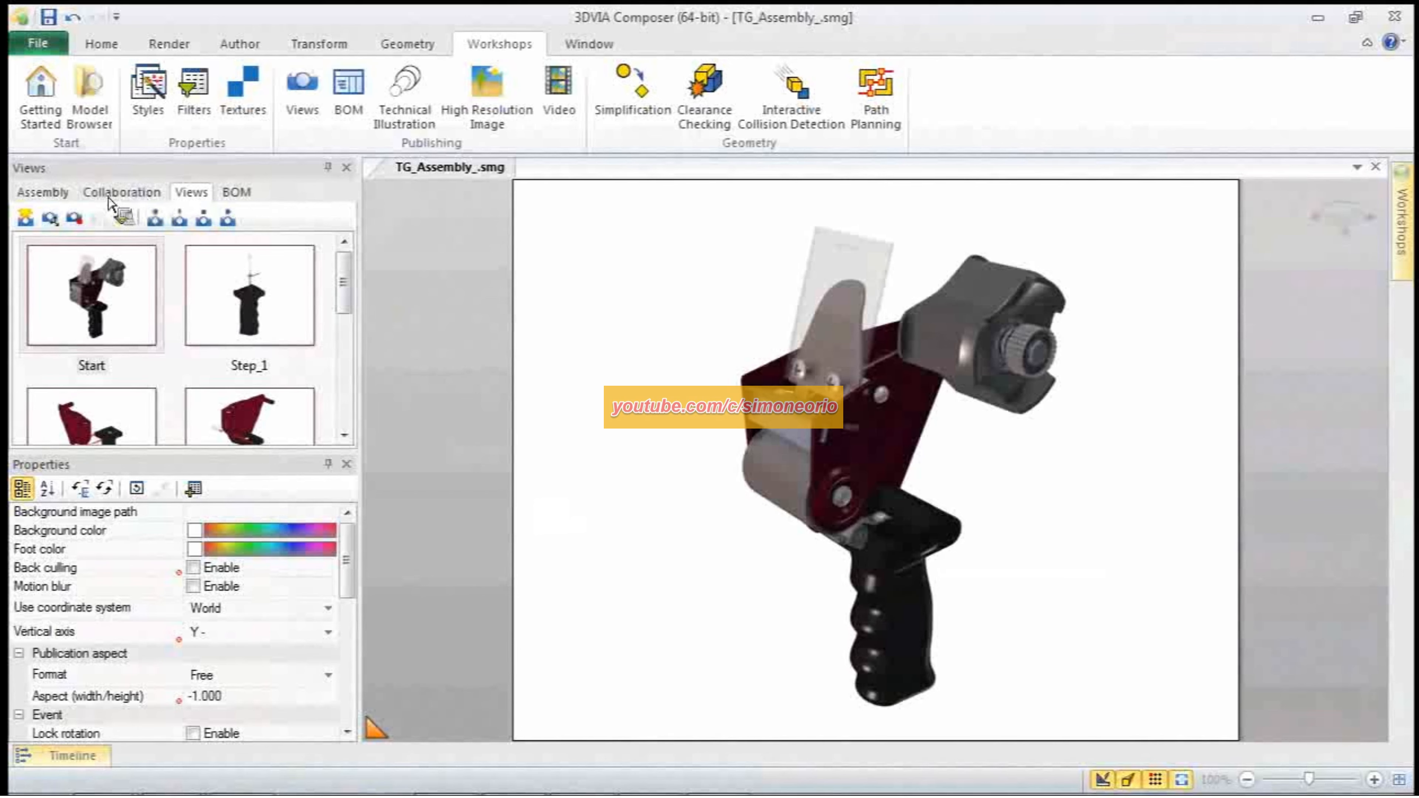
Step: Update the current Composer document from TG_Assembly.SLDASM in the Tape Gun folder, with Import instance names enabled
click(48, 51)
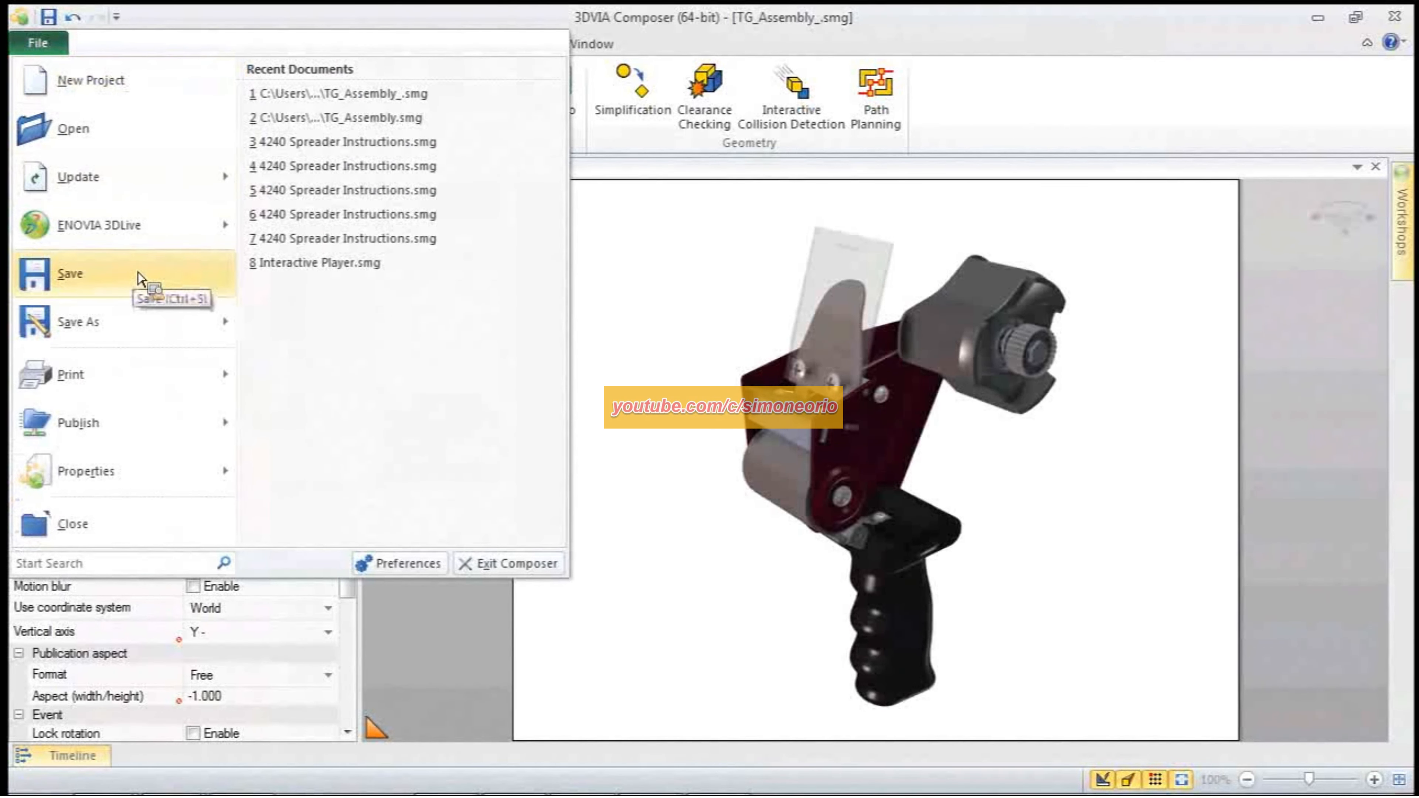
mouse_move(111, 197)
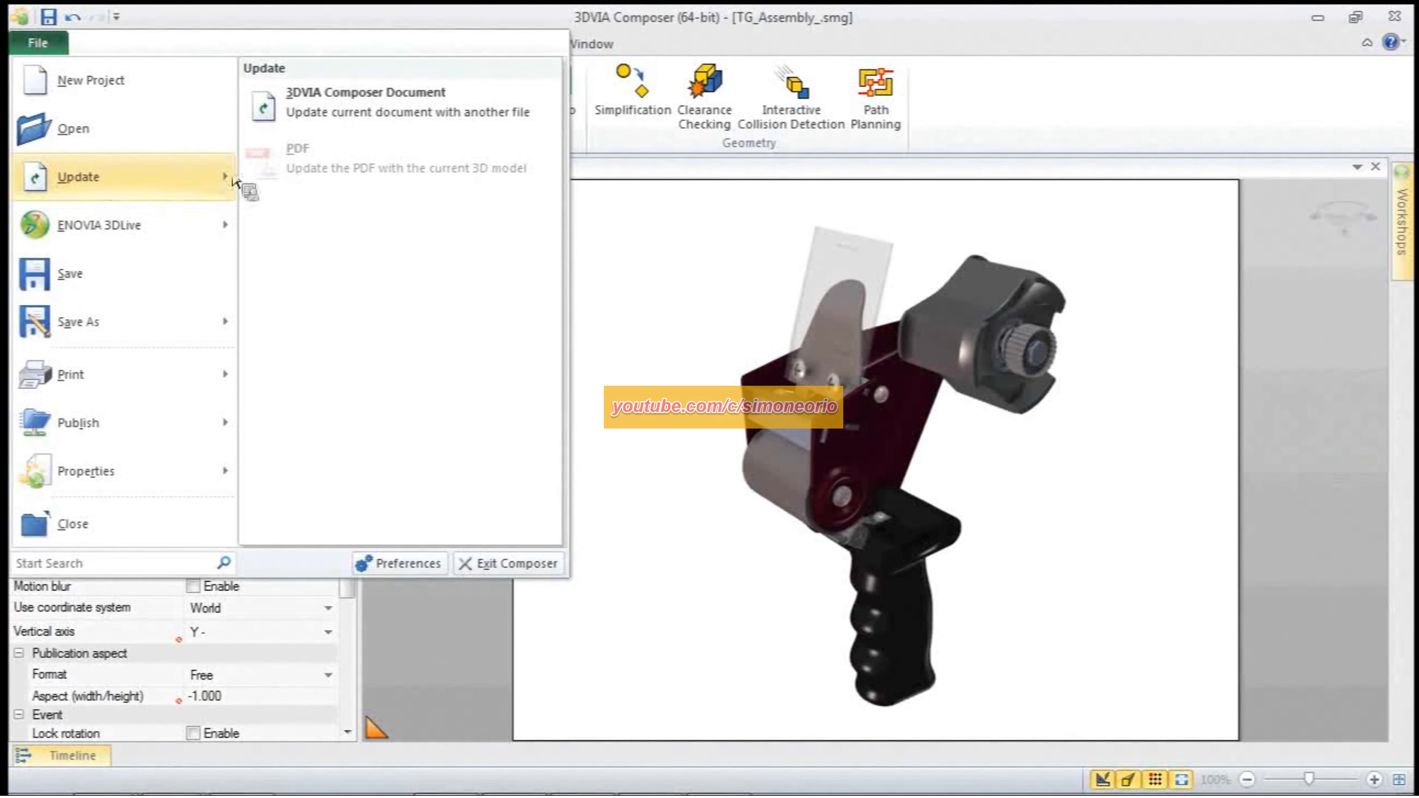
click(331, 110)
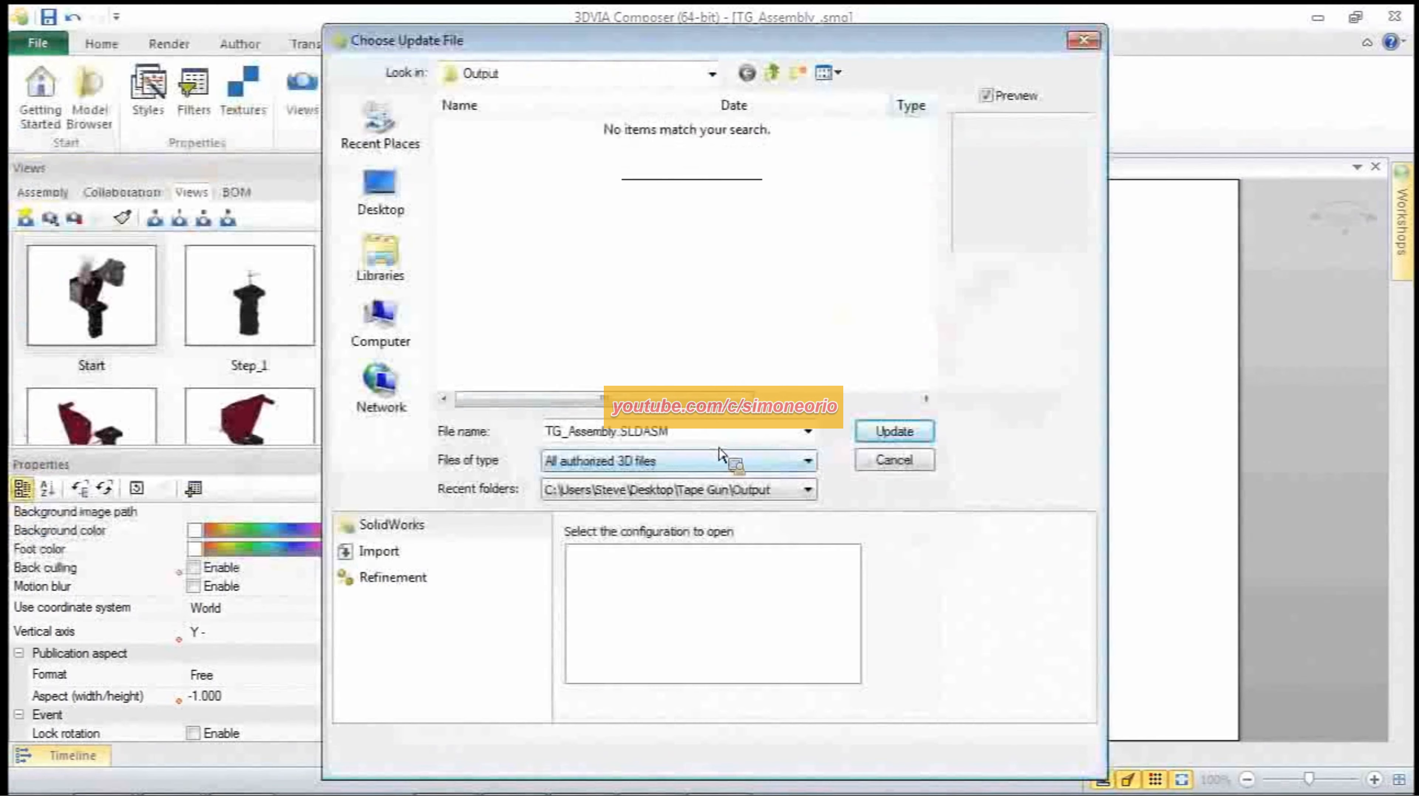
click(720, 454)
click(726, 464)
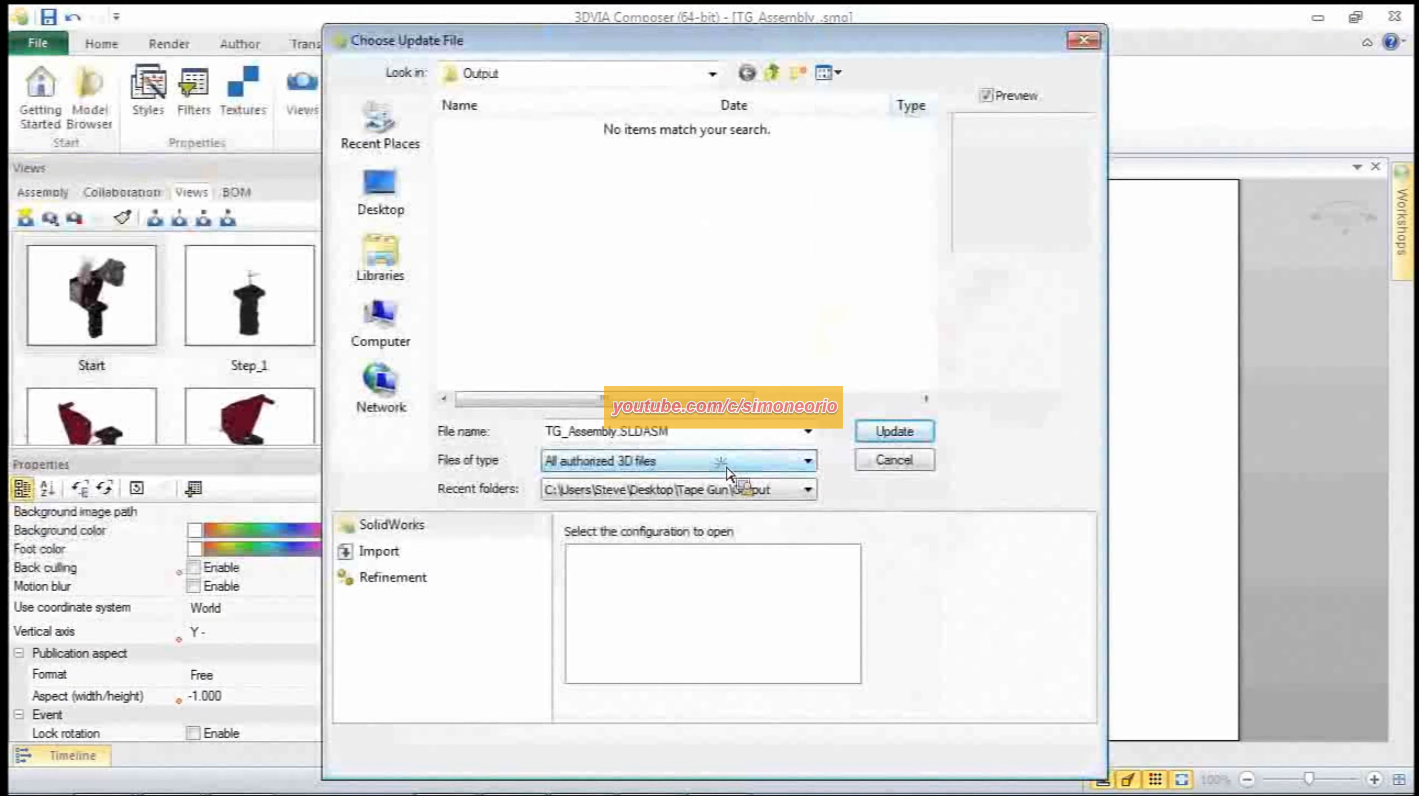
click(772, 73)
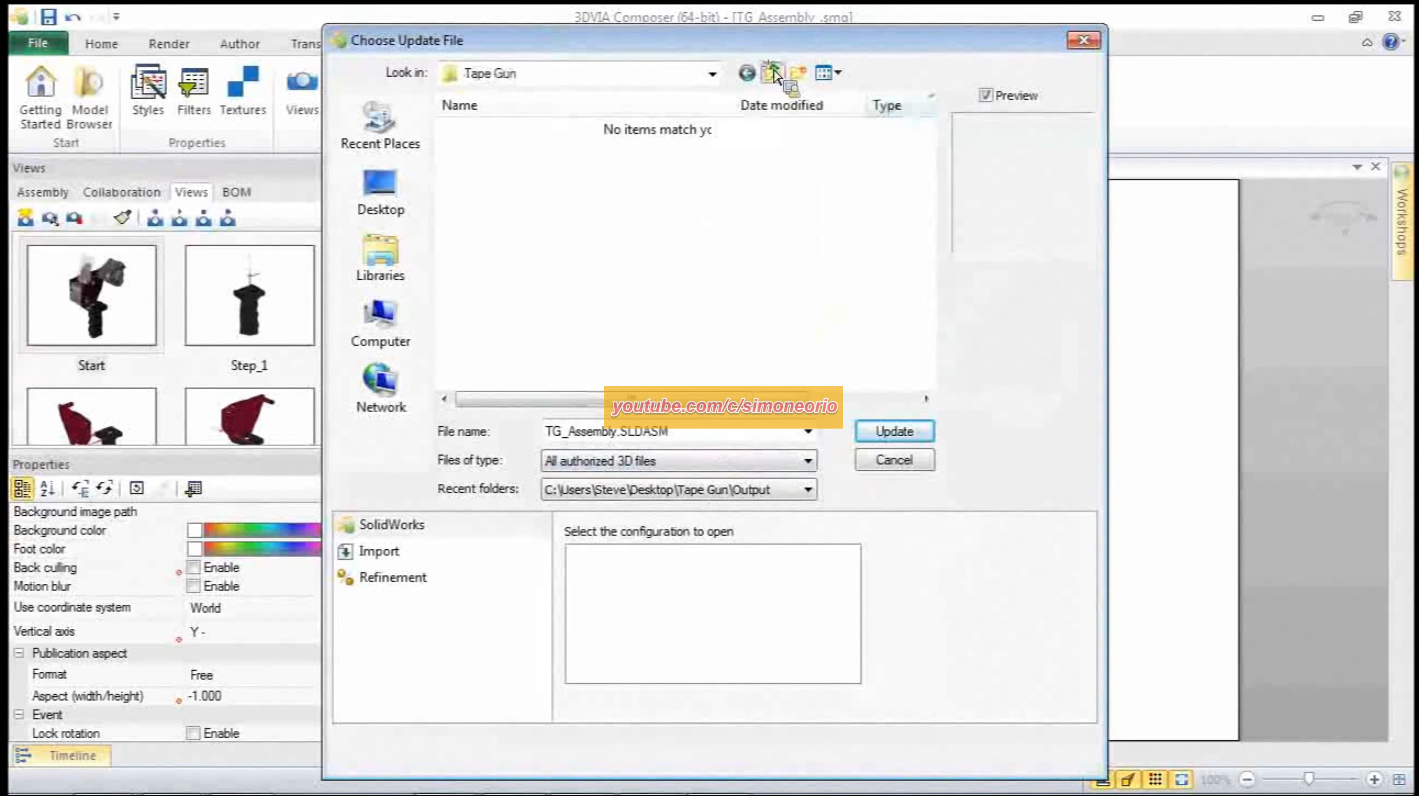
click(650, 271)
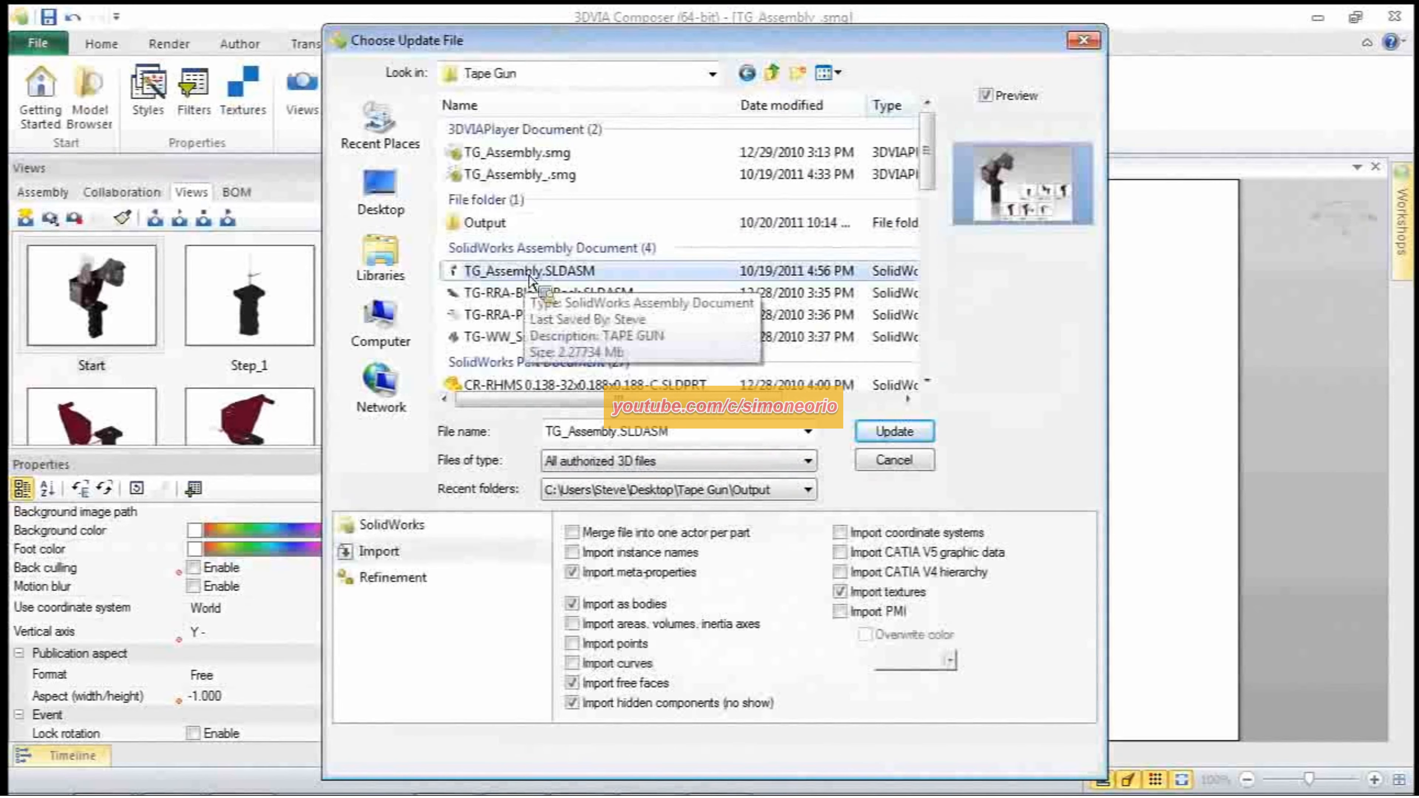
click(572, 552)
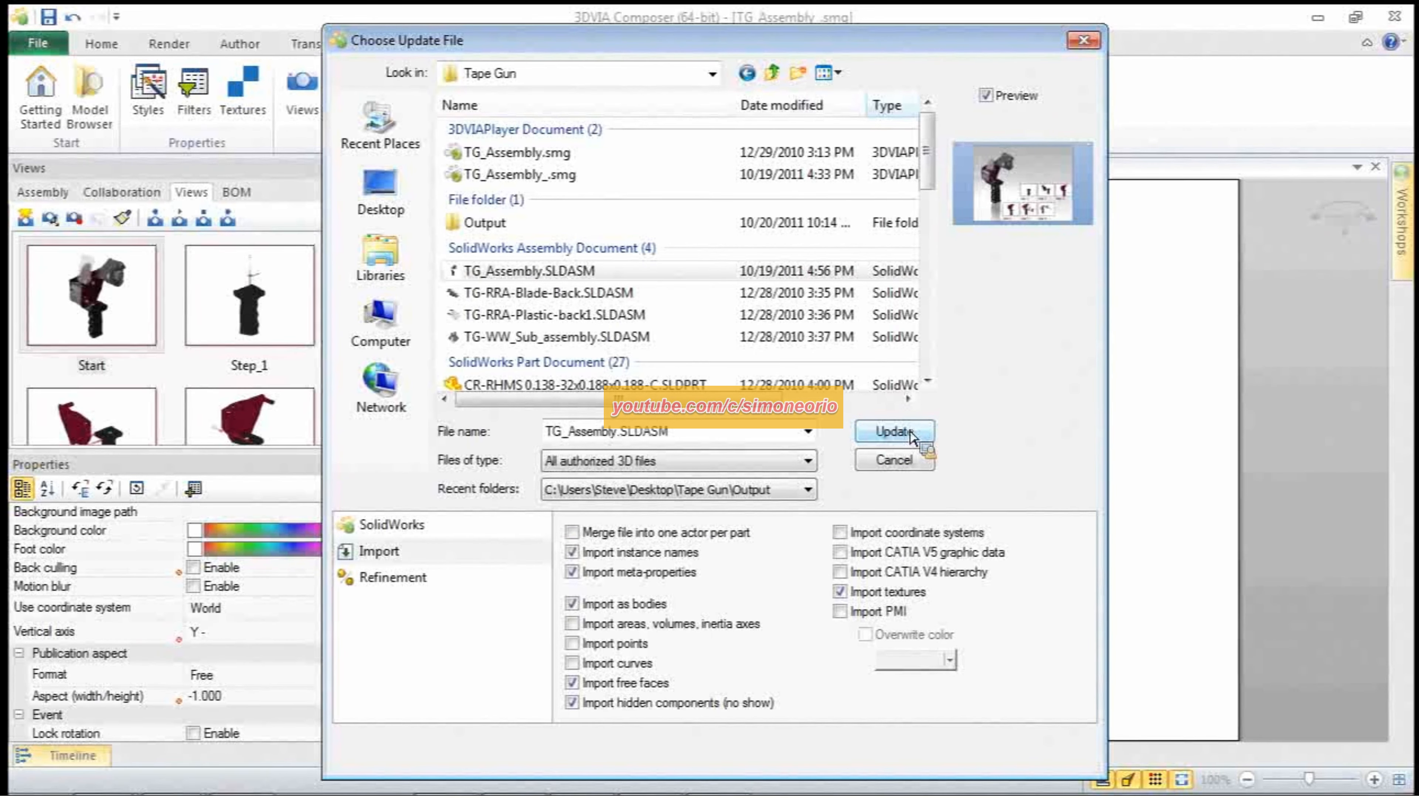
click(895, 432)
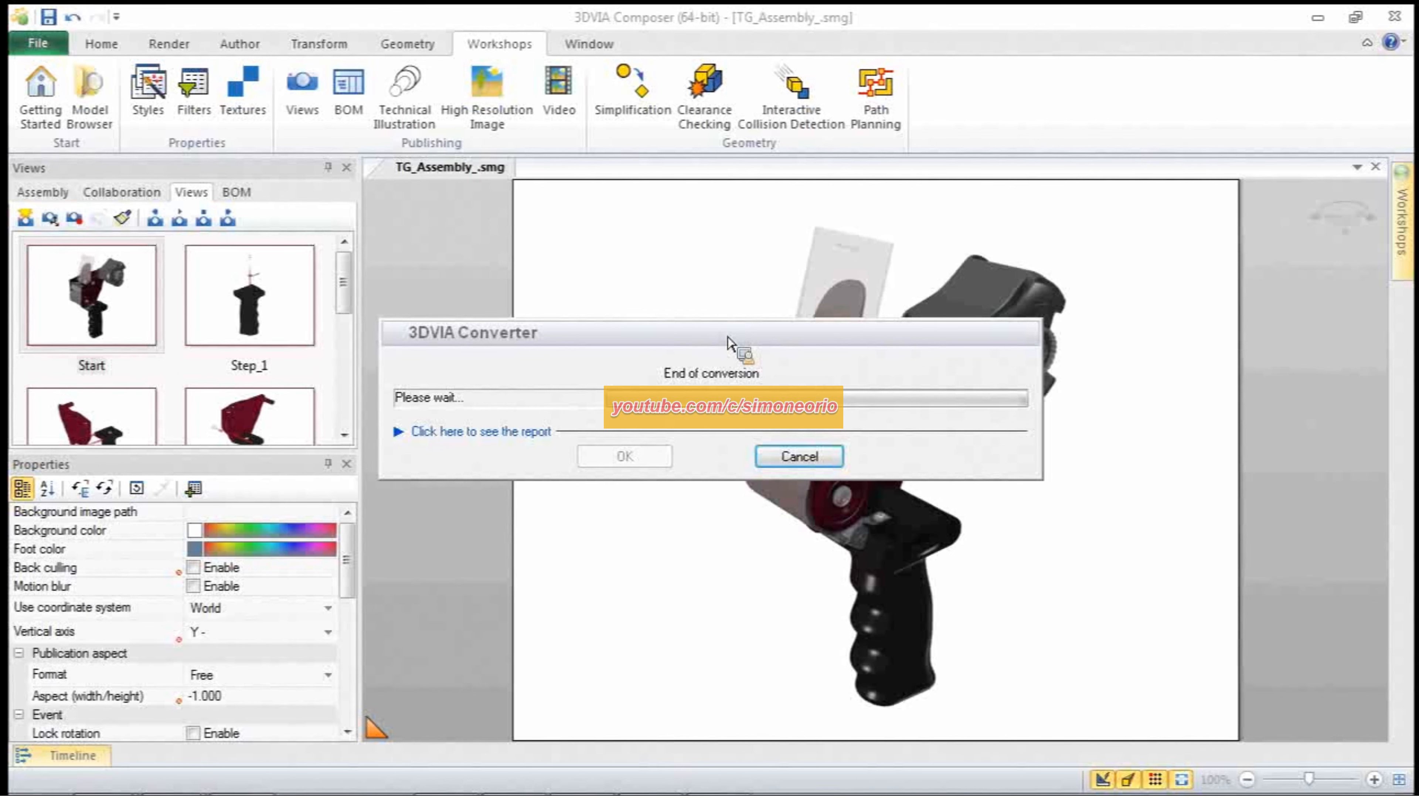
mouse_move(534, 794)
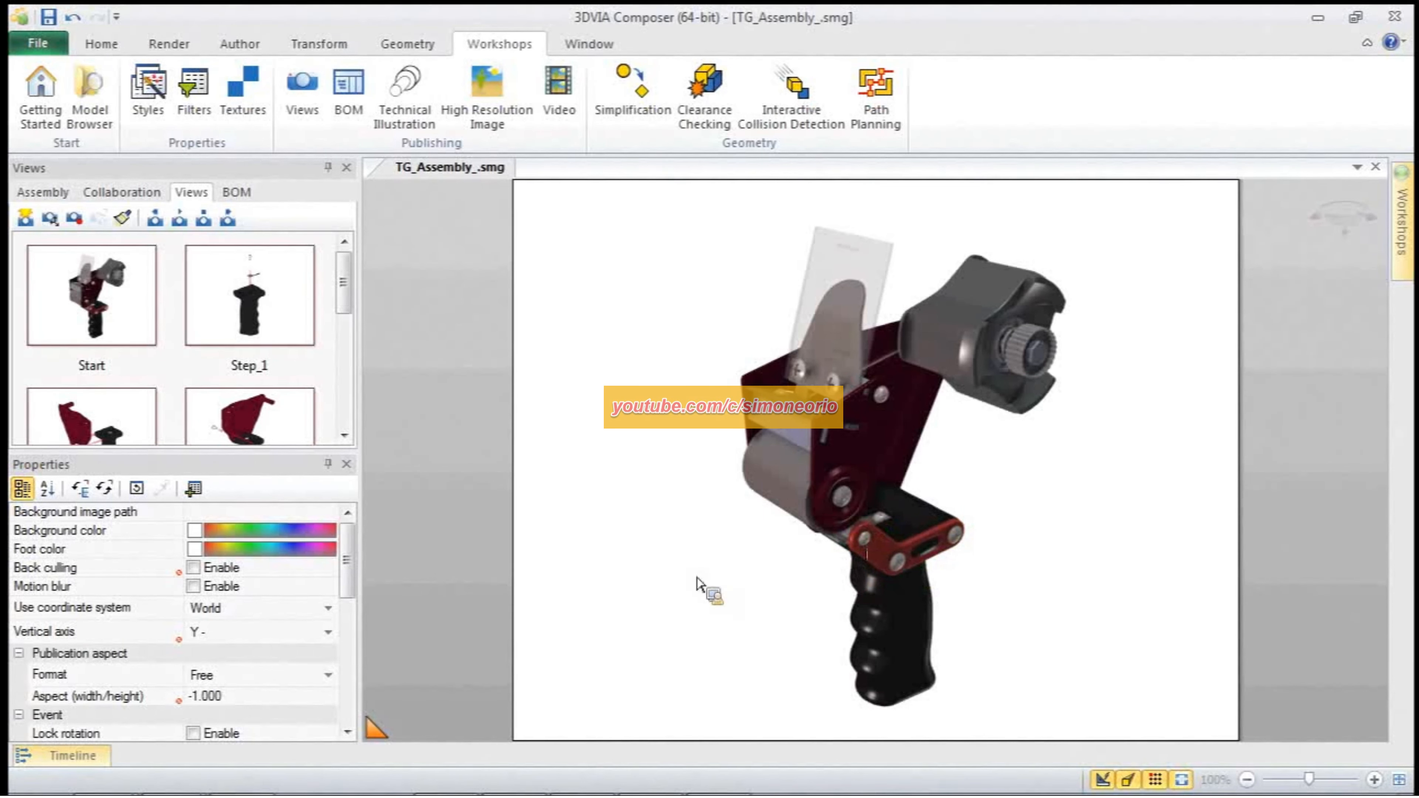
Step: Check the Start view and activate the Step_6 view on the updated tape gun model
click(111, 302)
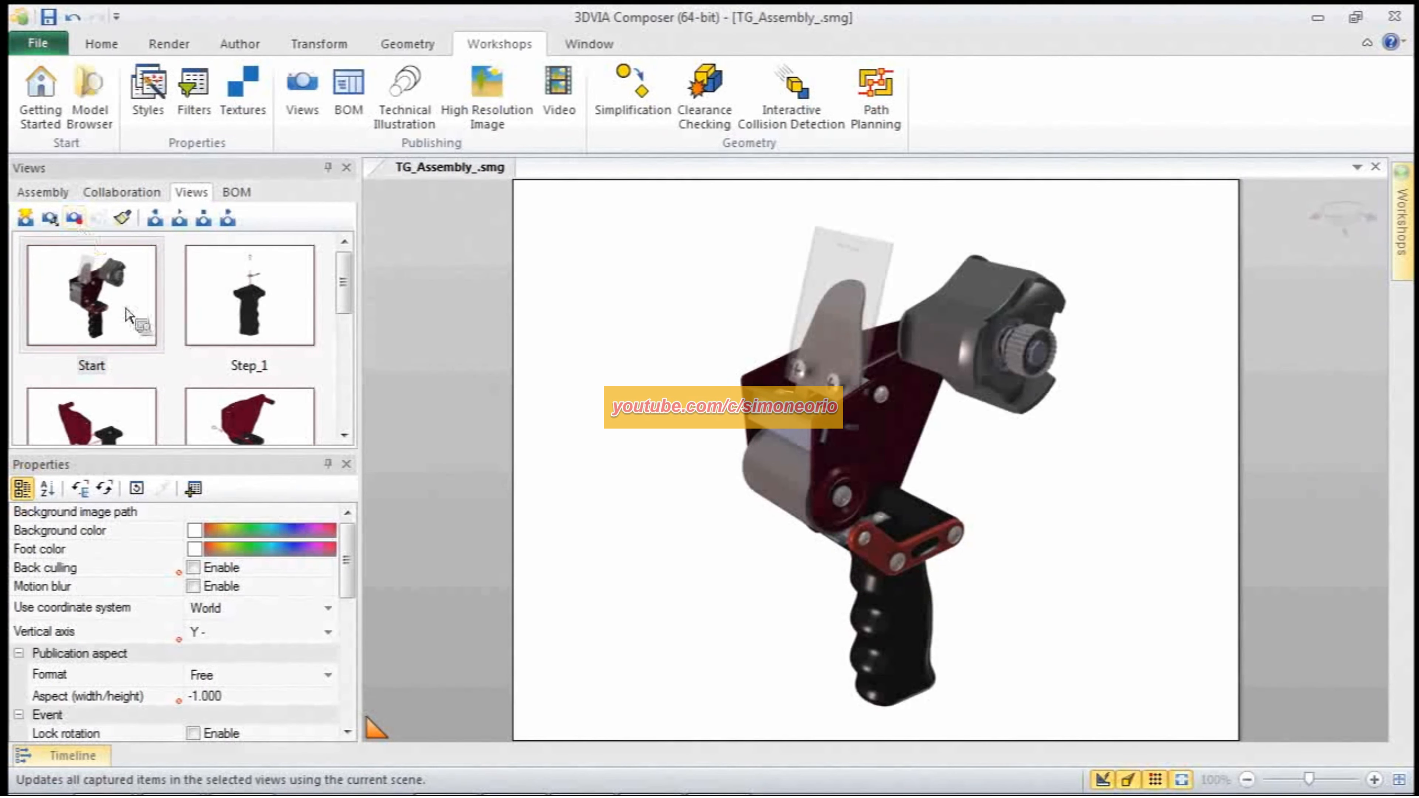
drag(346, 291, 345, 394)
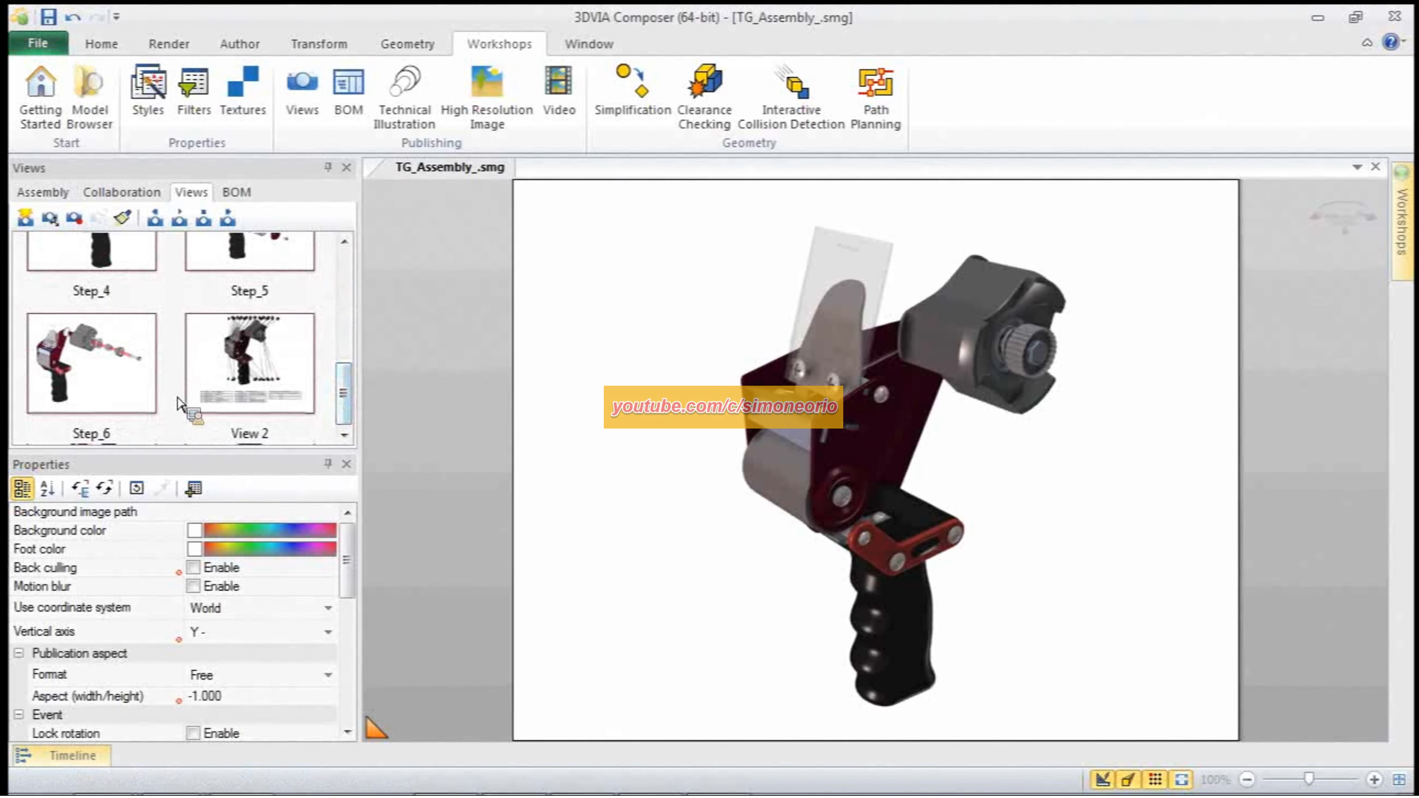
click(110, 369)
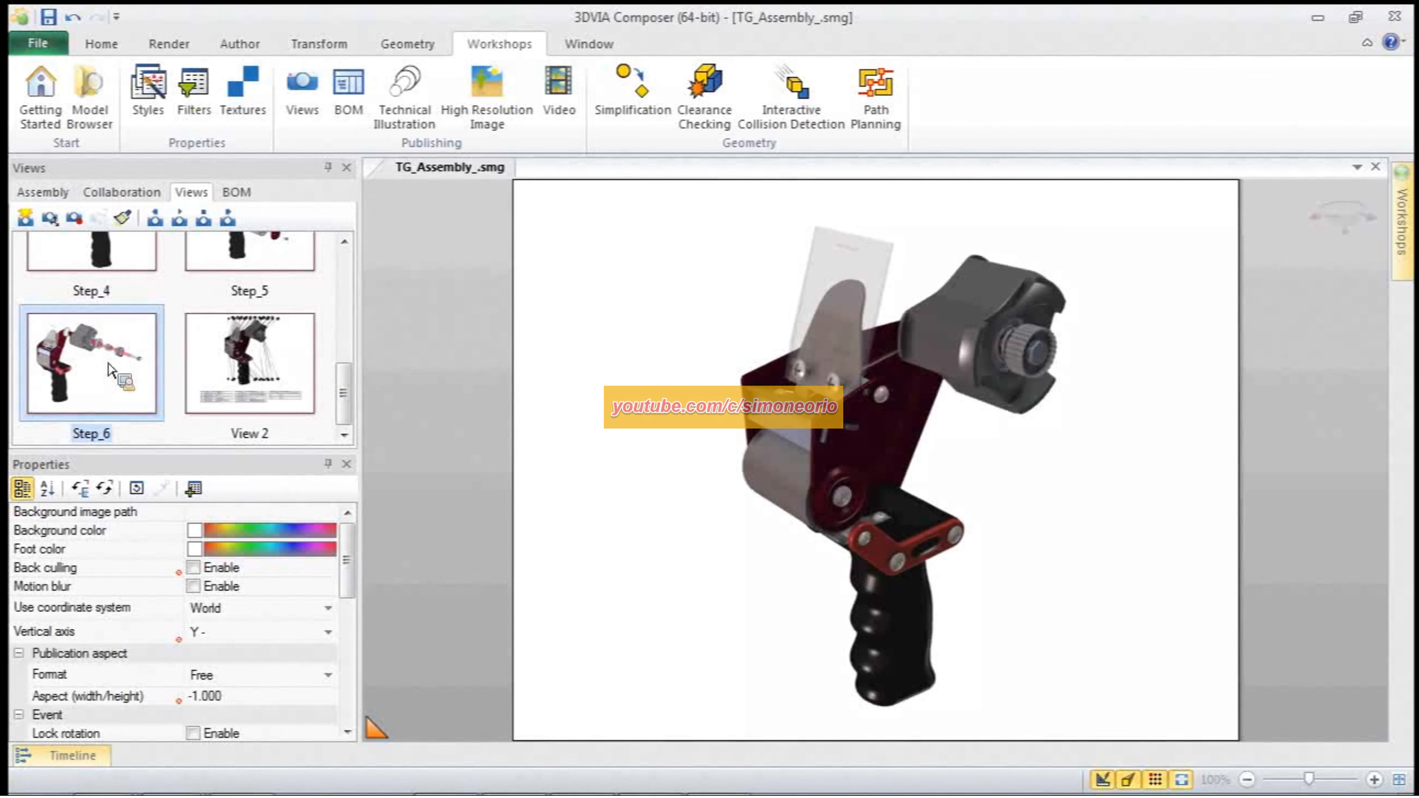
double_click(108, 364)
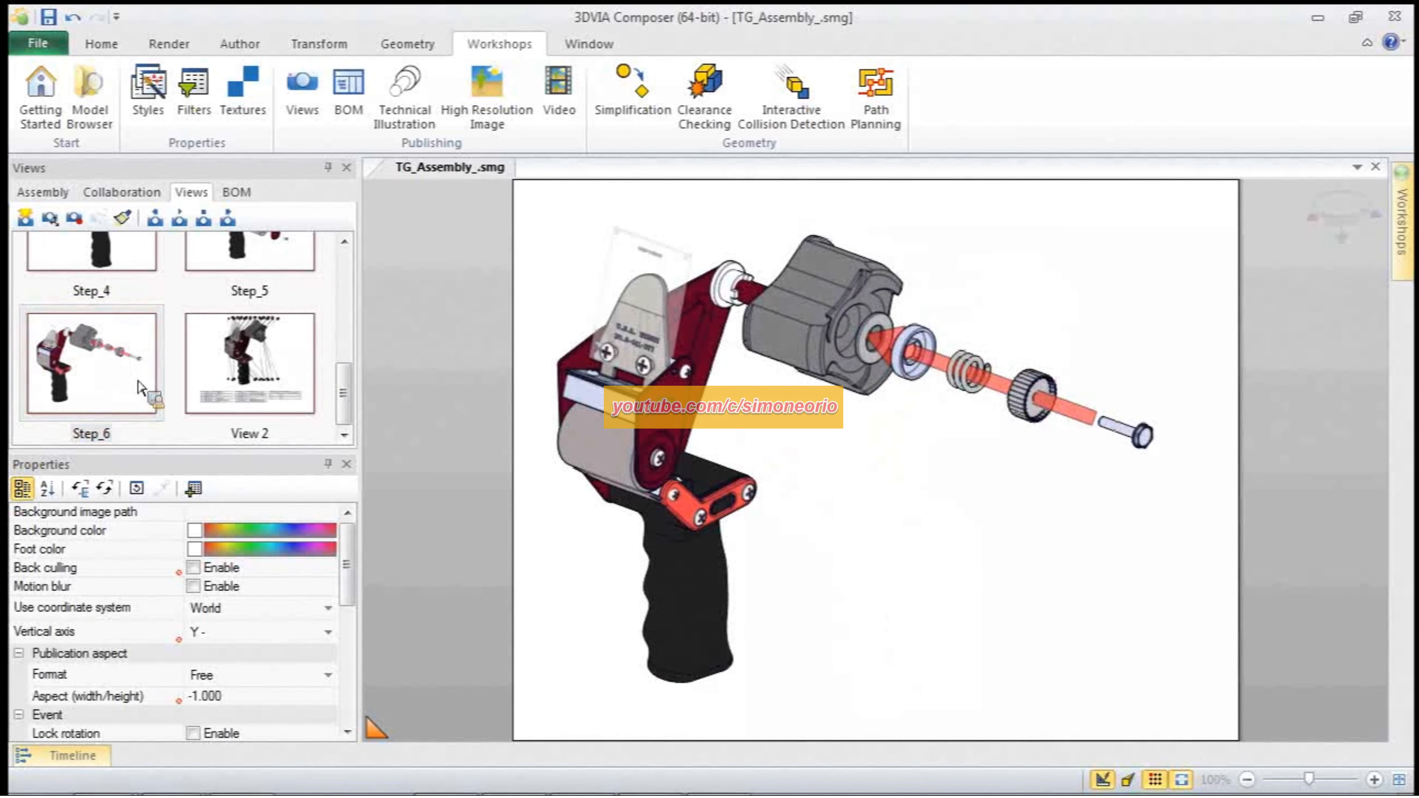
Step: Explode the three bracket screws and the red bracket outward from the handle in the Step_6 view, with the screws farthest out
drag(138, 382, 741, 554)
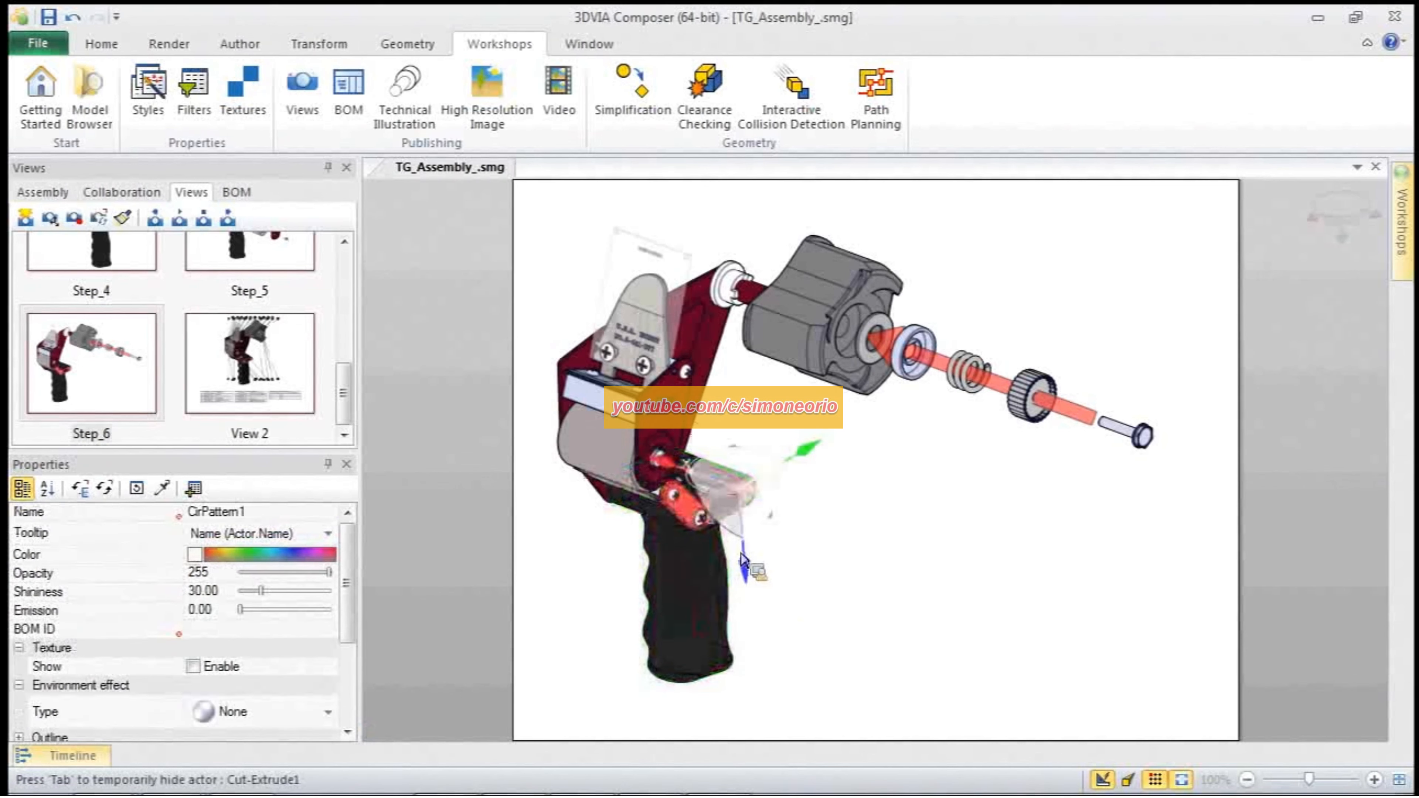
ctrl+click(701, 518)
ctrl+click(675, 496)
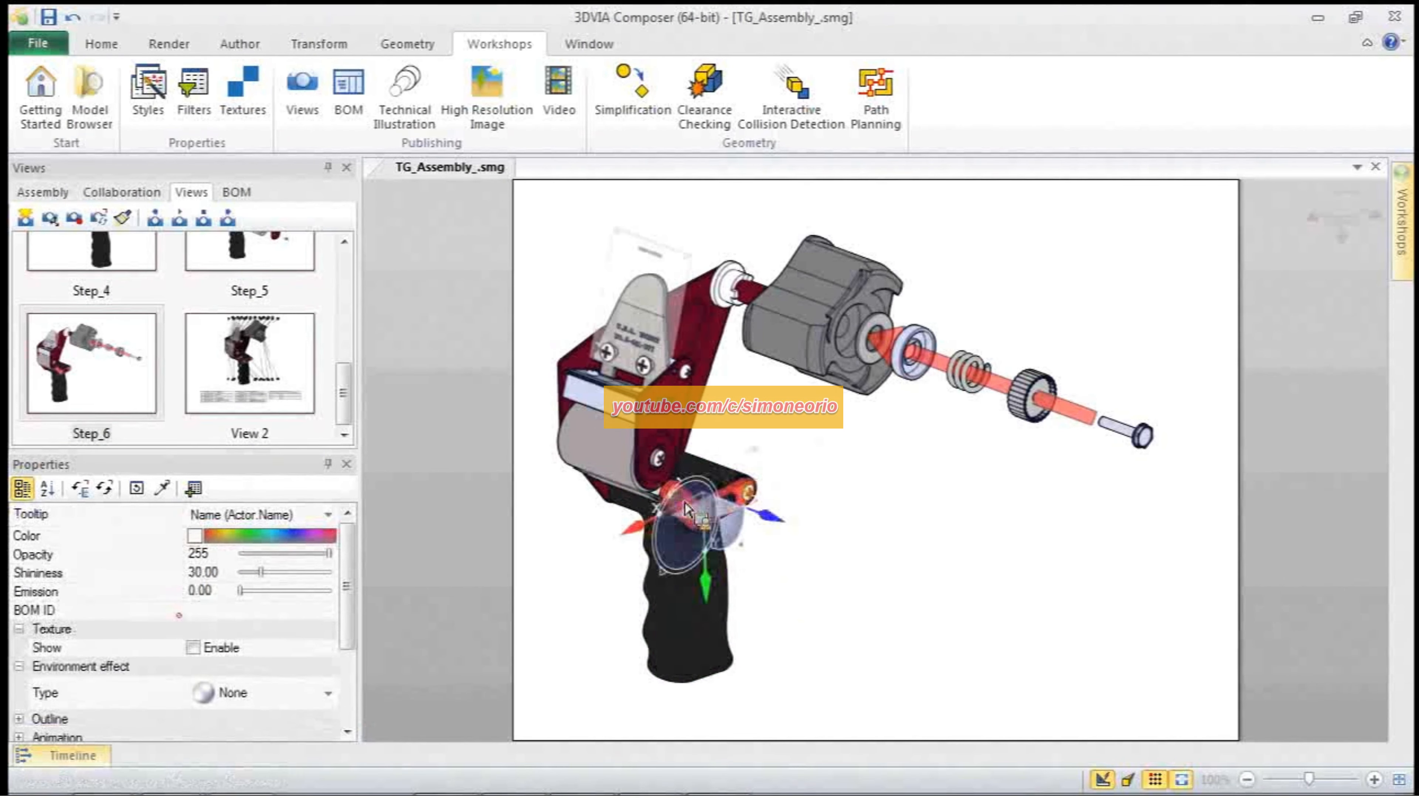
drag(777, 518, 1023, 614)
click(714, 515)
drag(794, 523, 910, 565)
click(911, 497)
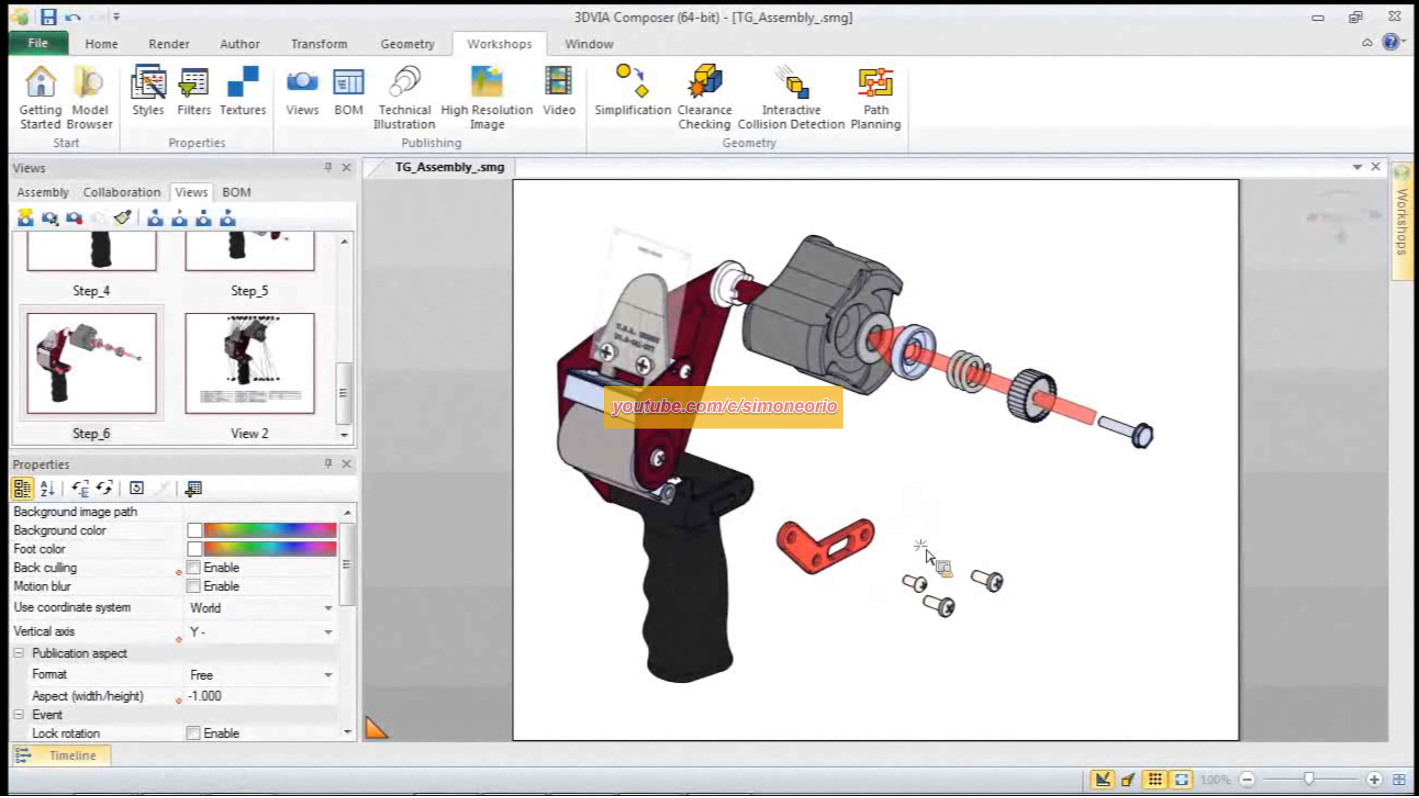
Step: Create associative paths from neutral for the three exploded bracket screws
drag(926, 552, 1055, 655)
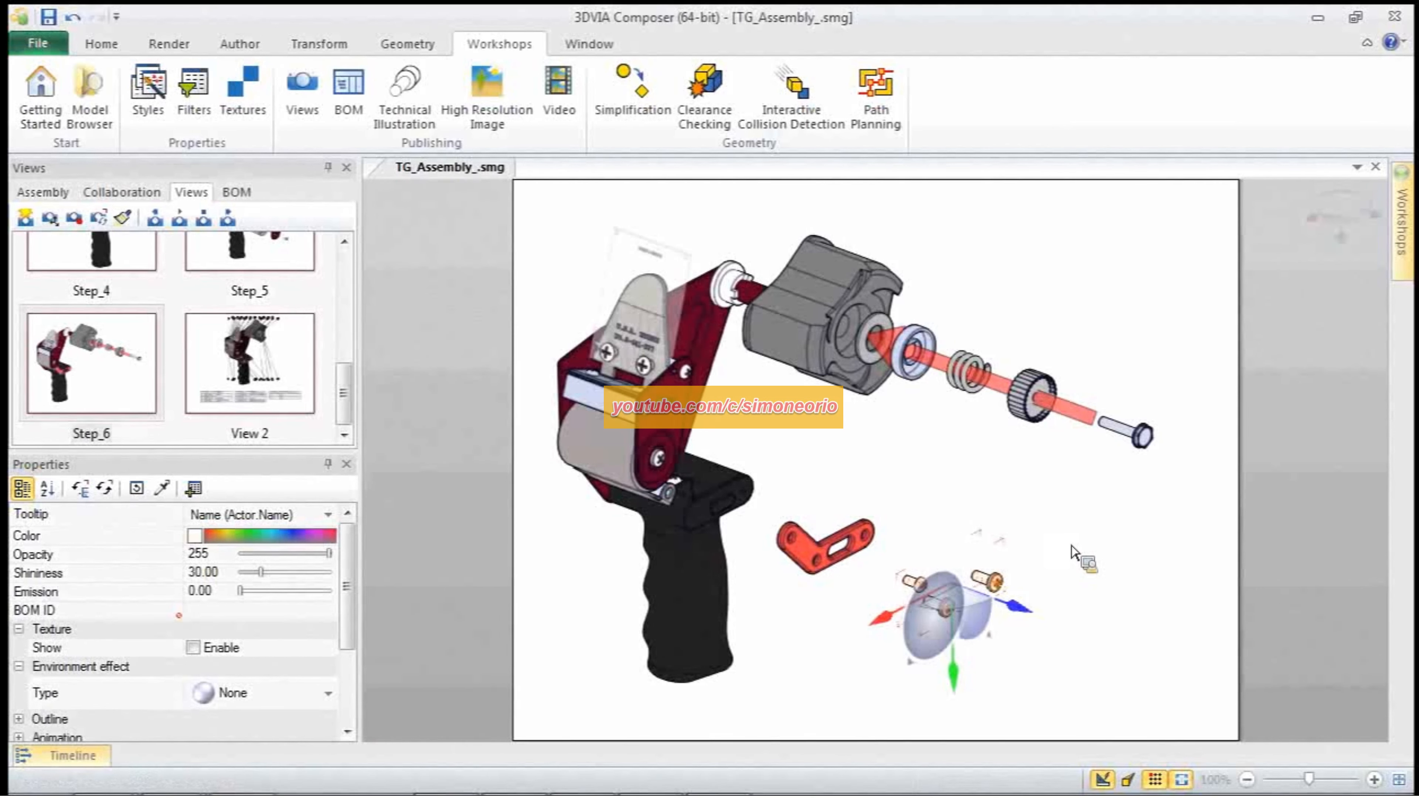
drag(897, 543, 1025, 645)
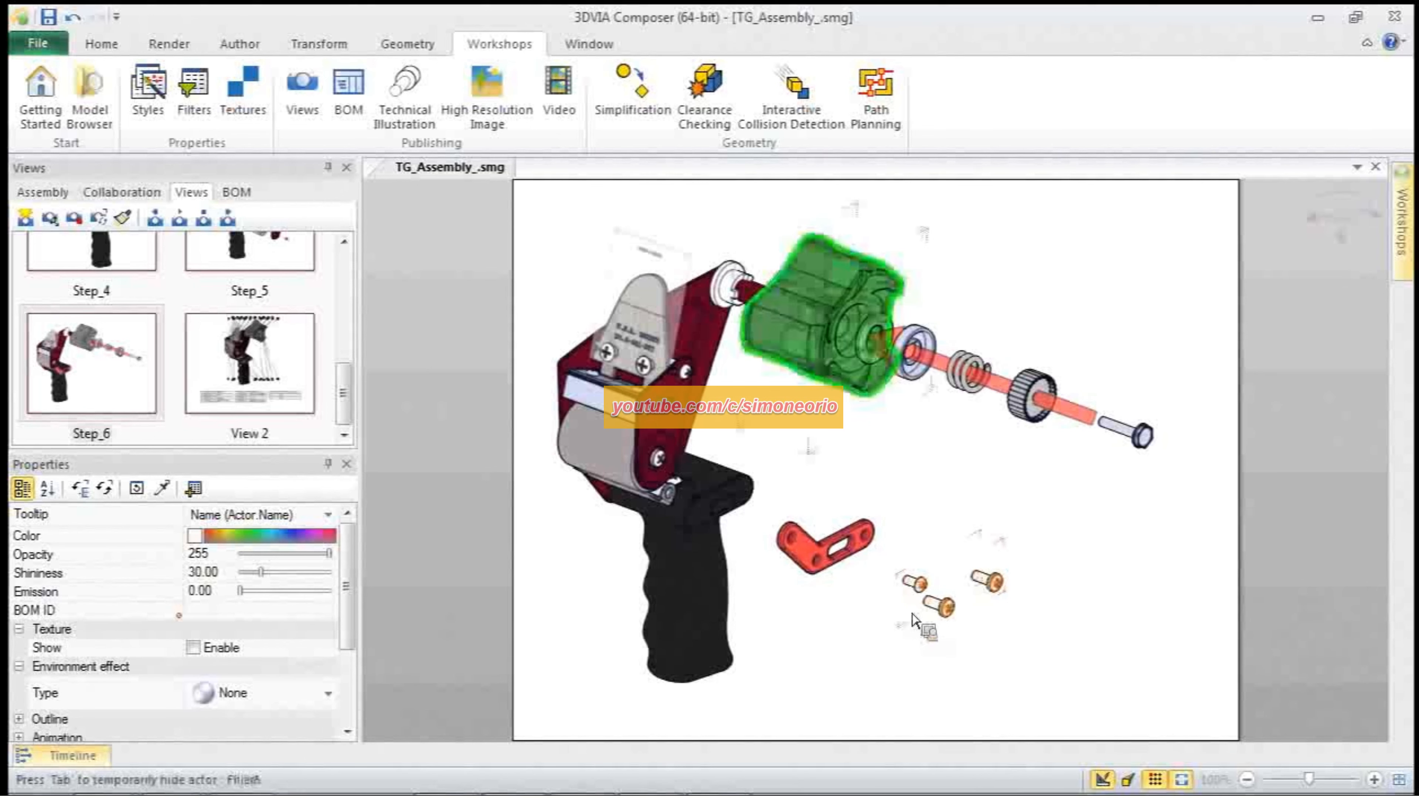
click(239, 44)
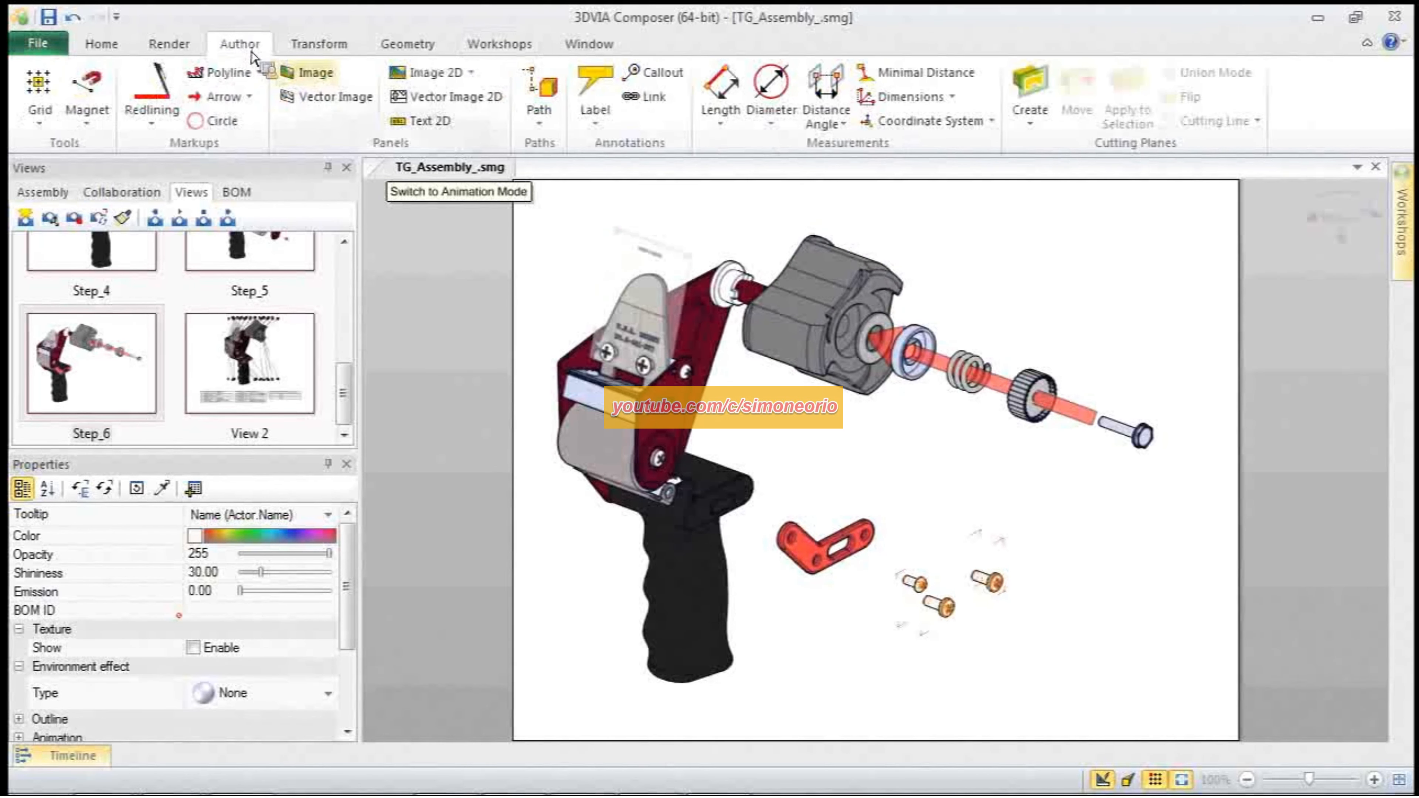
click(538, 114)
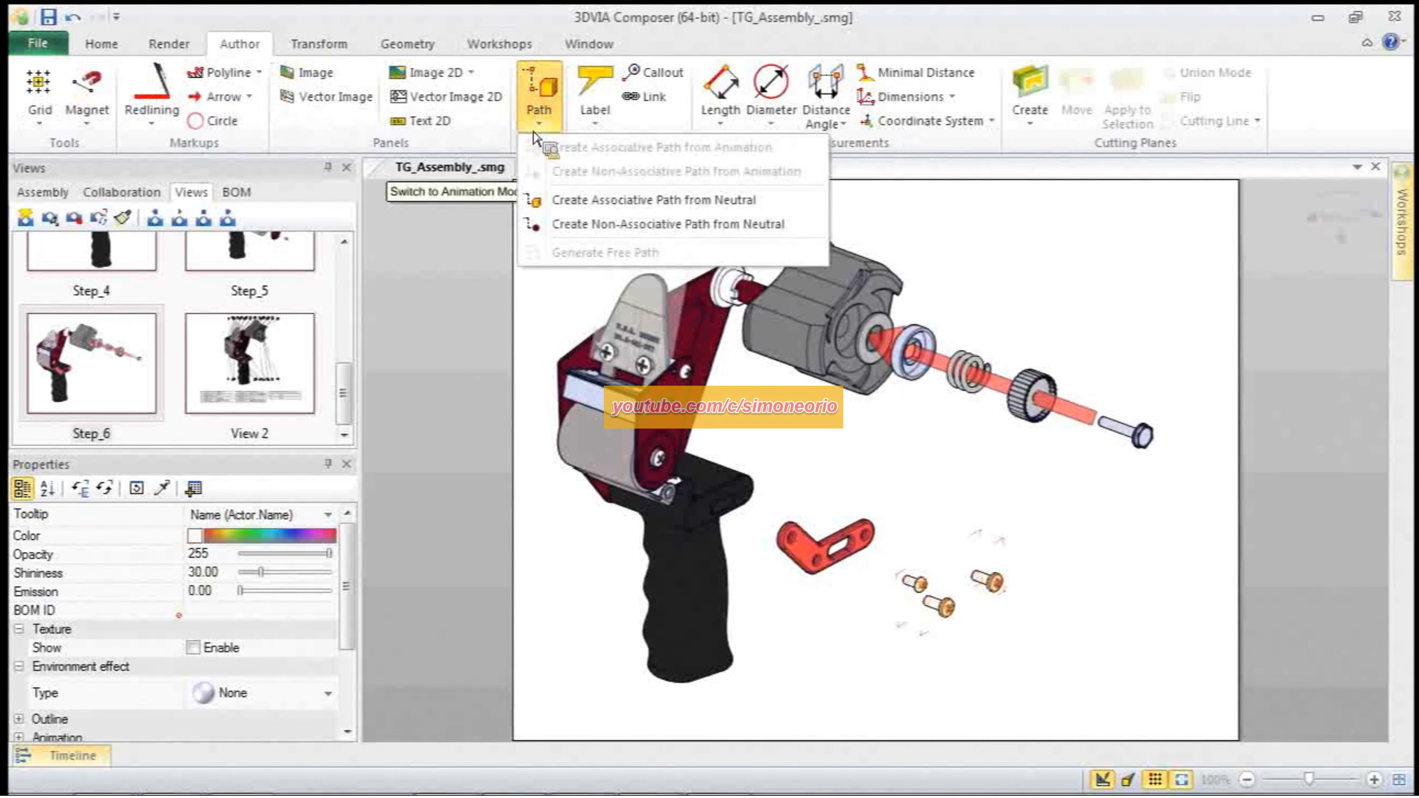
click(581, 207)
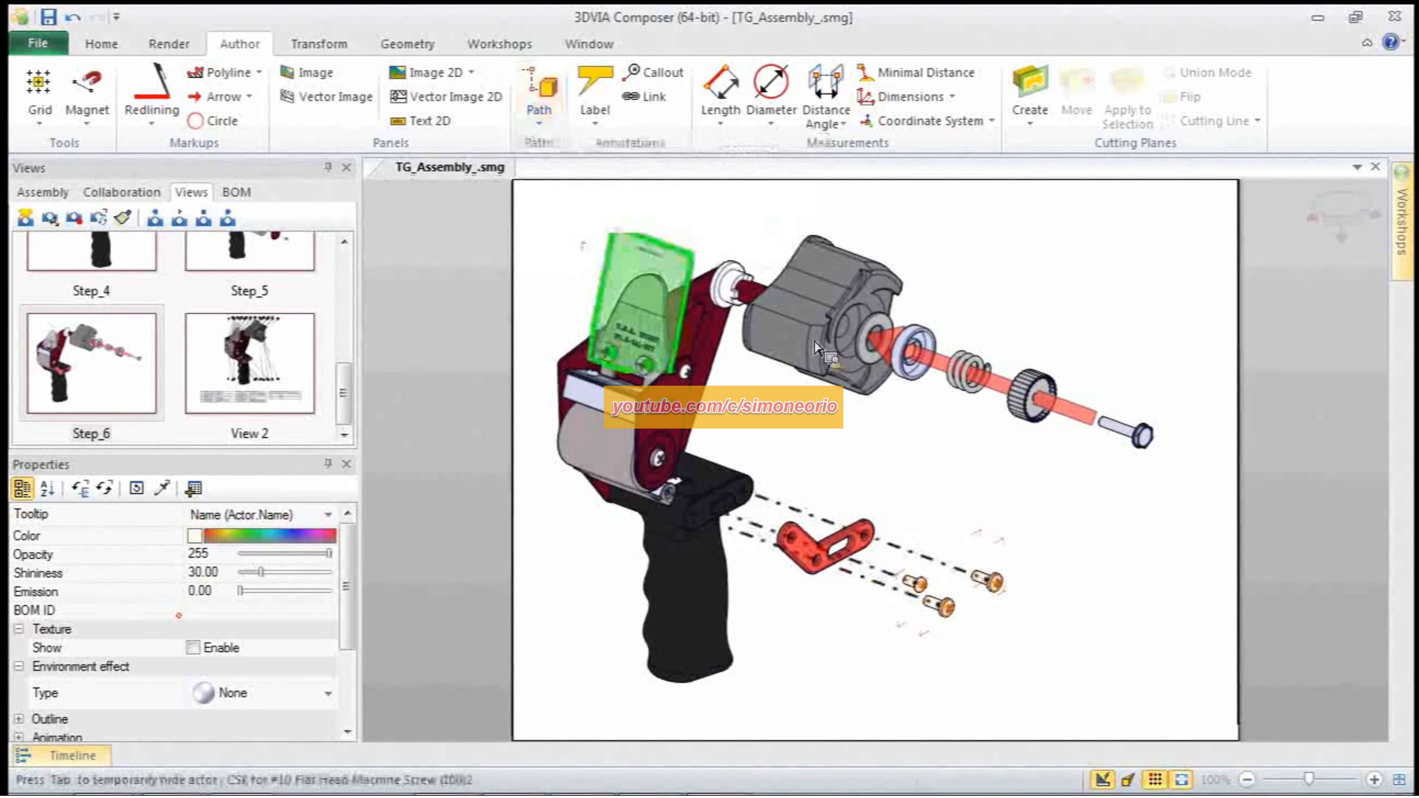
click(1169, 541)
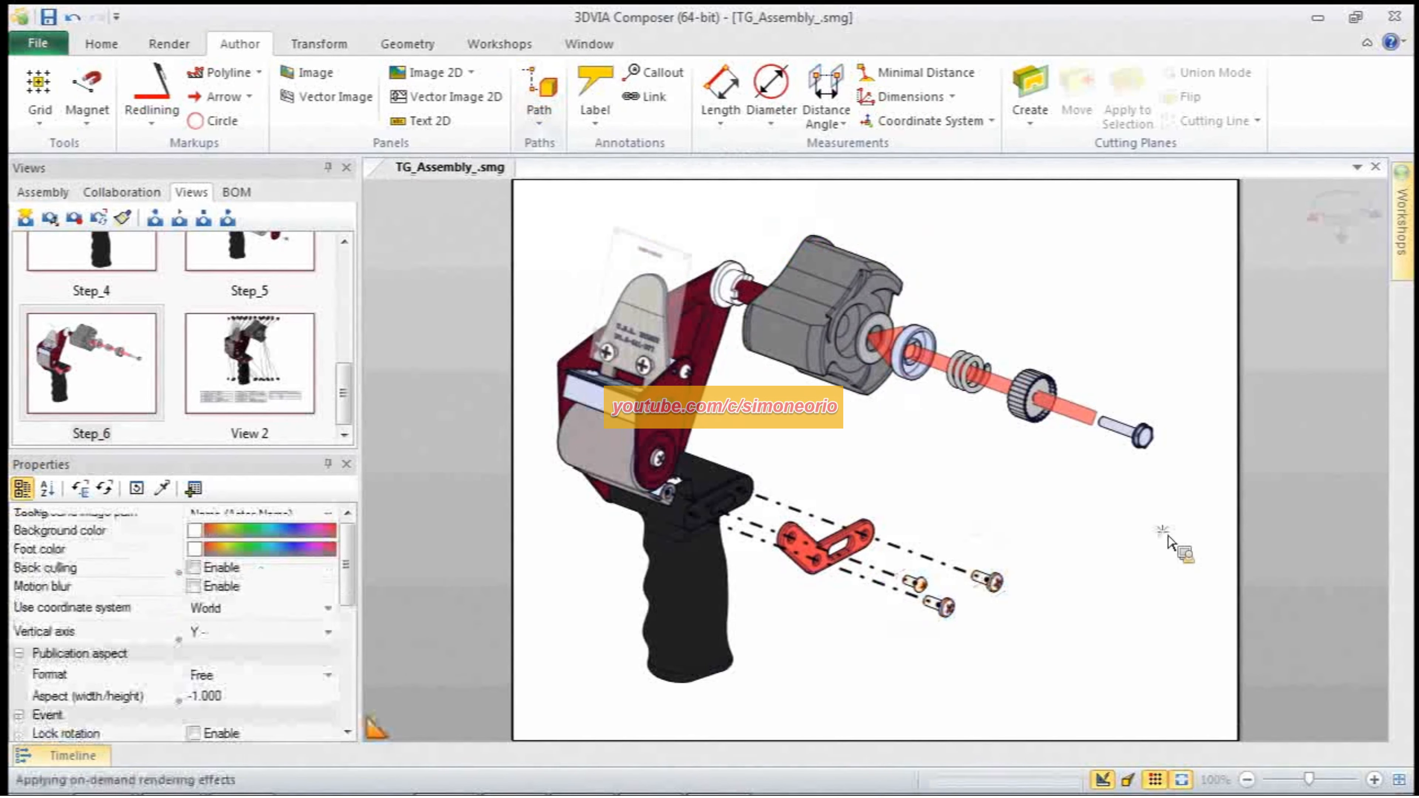
Step: Disable Stay on top for the three screw path lines
click(928, 566)
ctrl+click(885, 575)
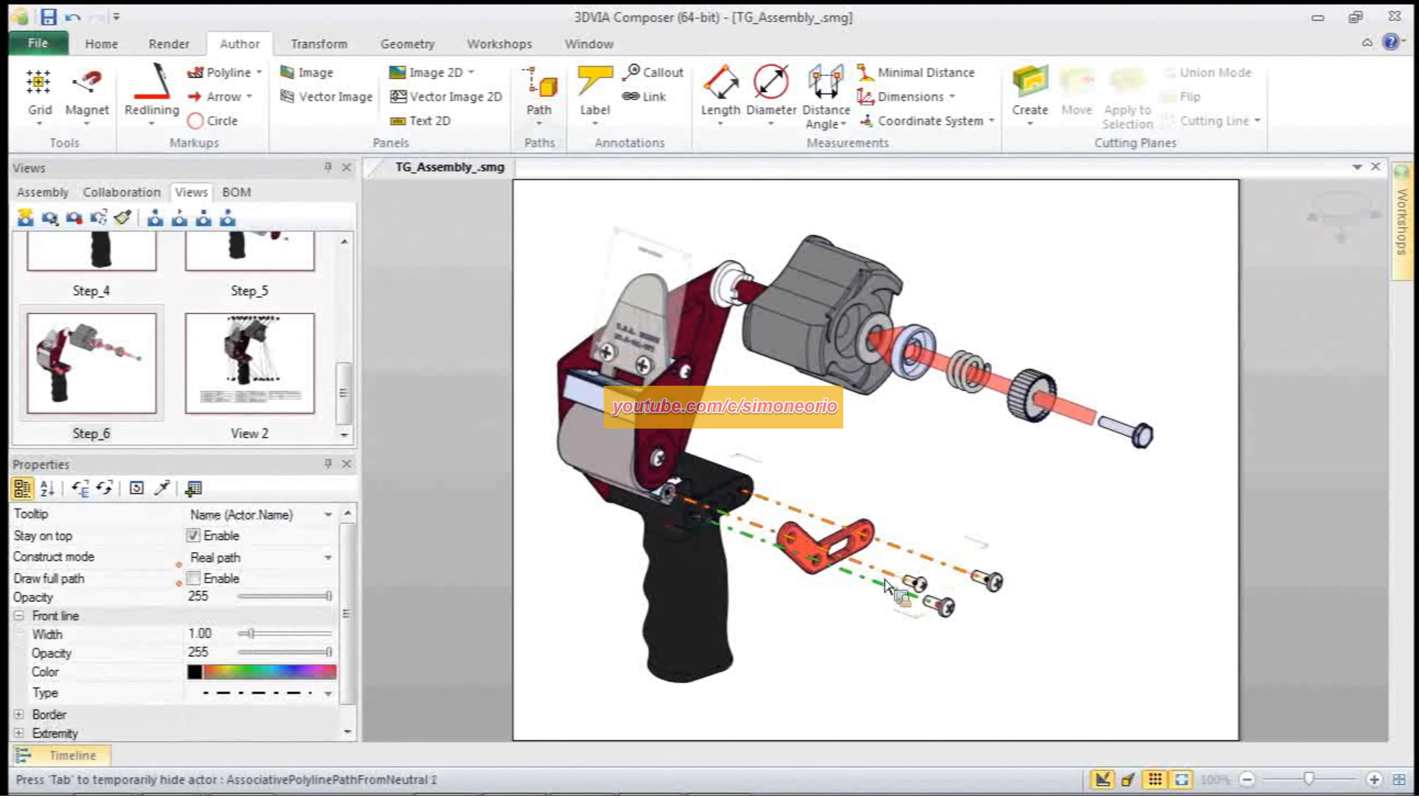
ctrl+click(885, 589)
click(223, 579)
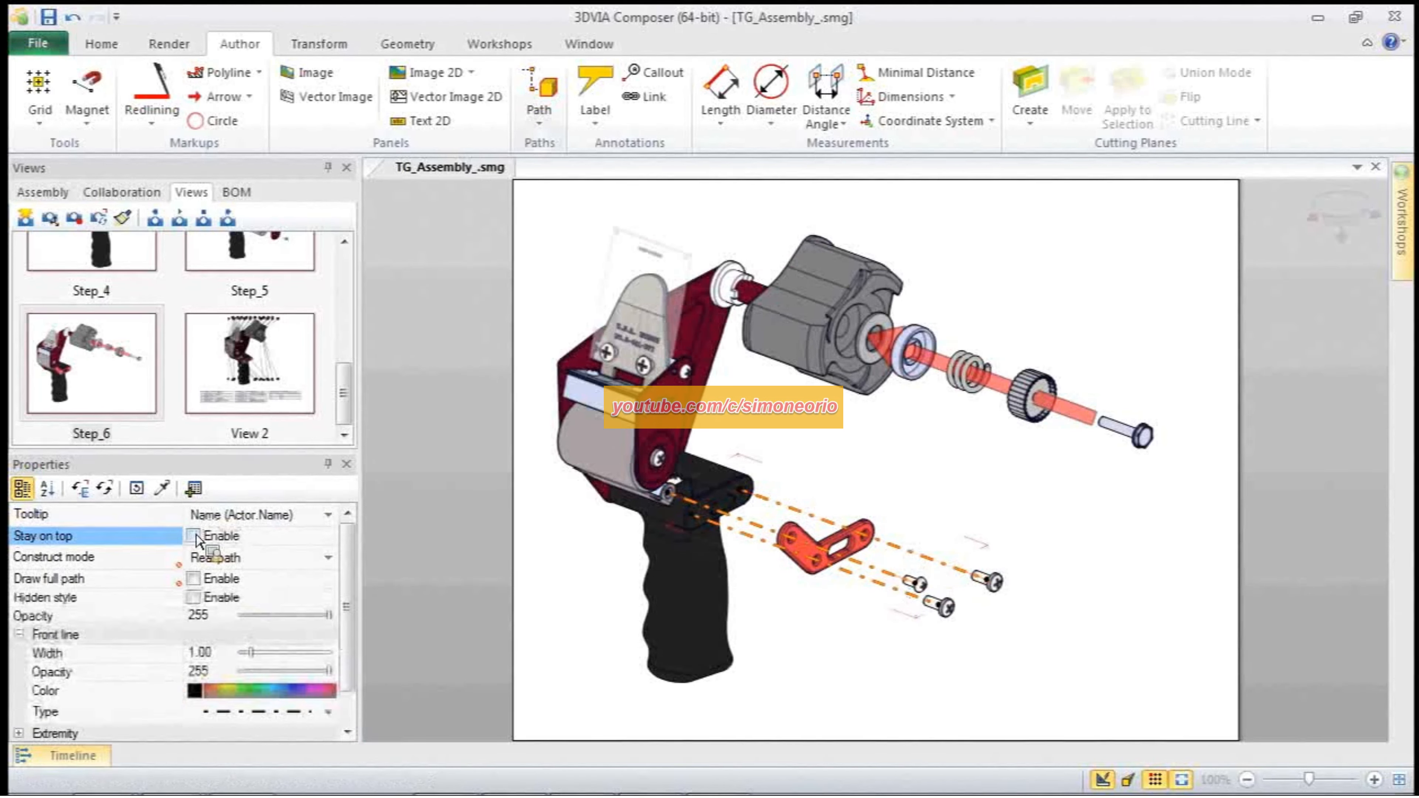
click(815, 677)
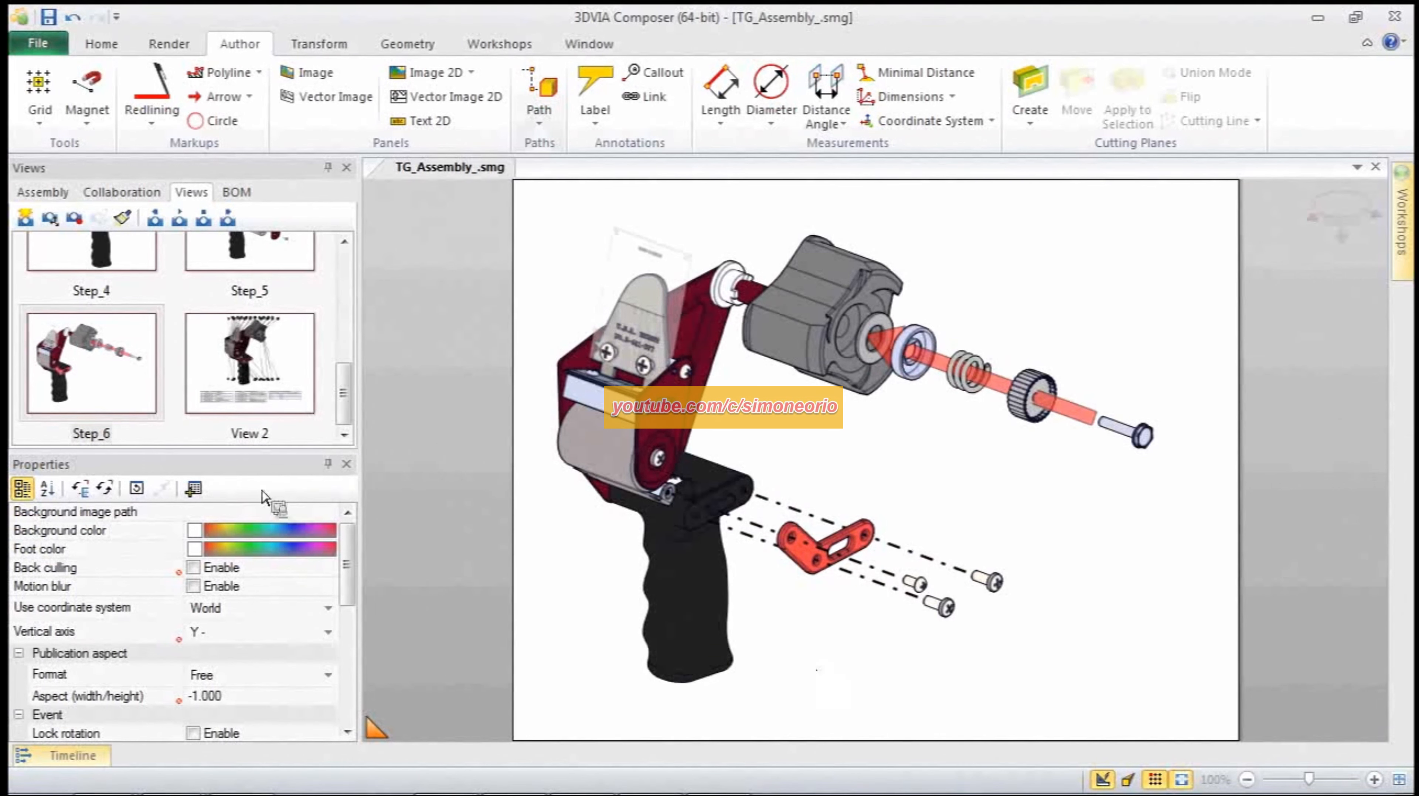
Step: Activate the Start view of the complete tape gun, leaving free space below the handle
drag(74, 220, 66, 398)
drag(362, 417, 1206, 349)
drag(603, 353, 114, 308)
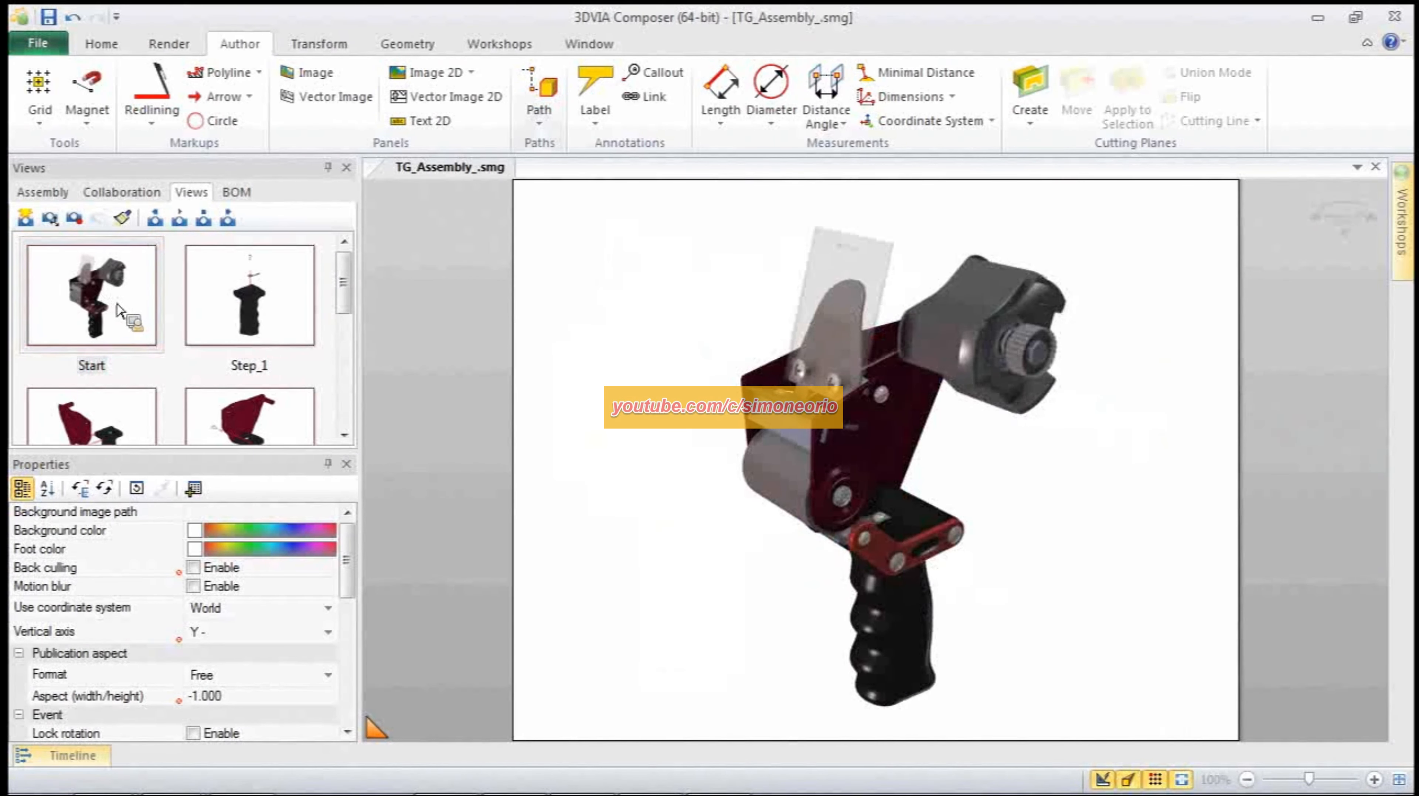
middle_drag(703, 553, 688, 521)
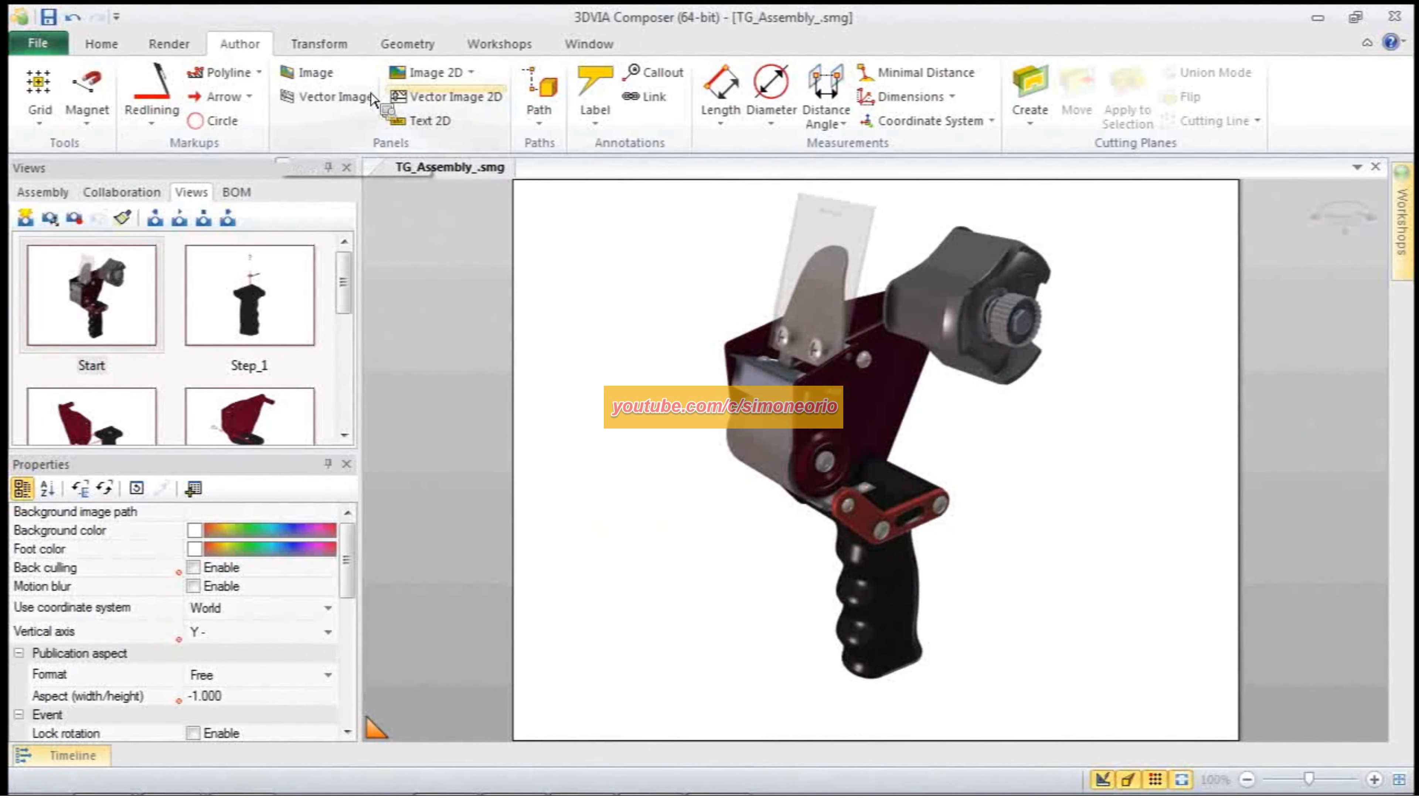
Step: Place a Next Button and a Previous Button image on either side of the handle's lower end in the Start view
click(472, 73)
click(475, 127)
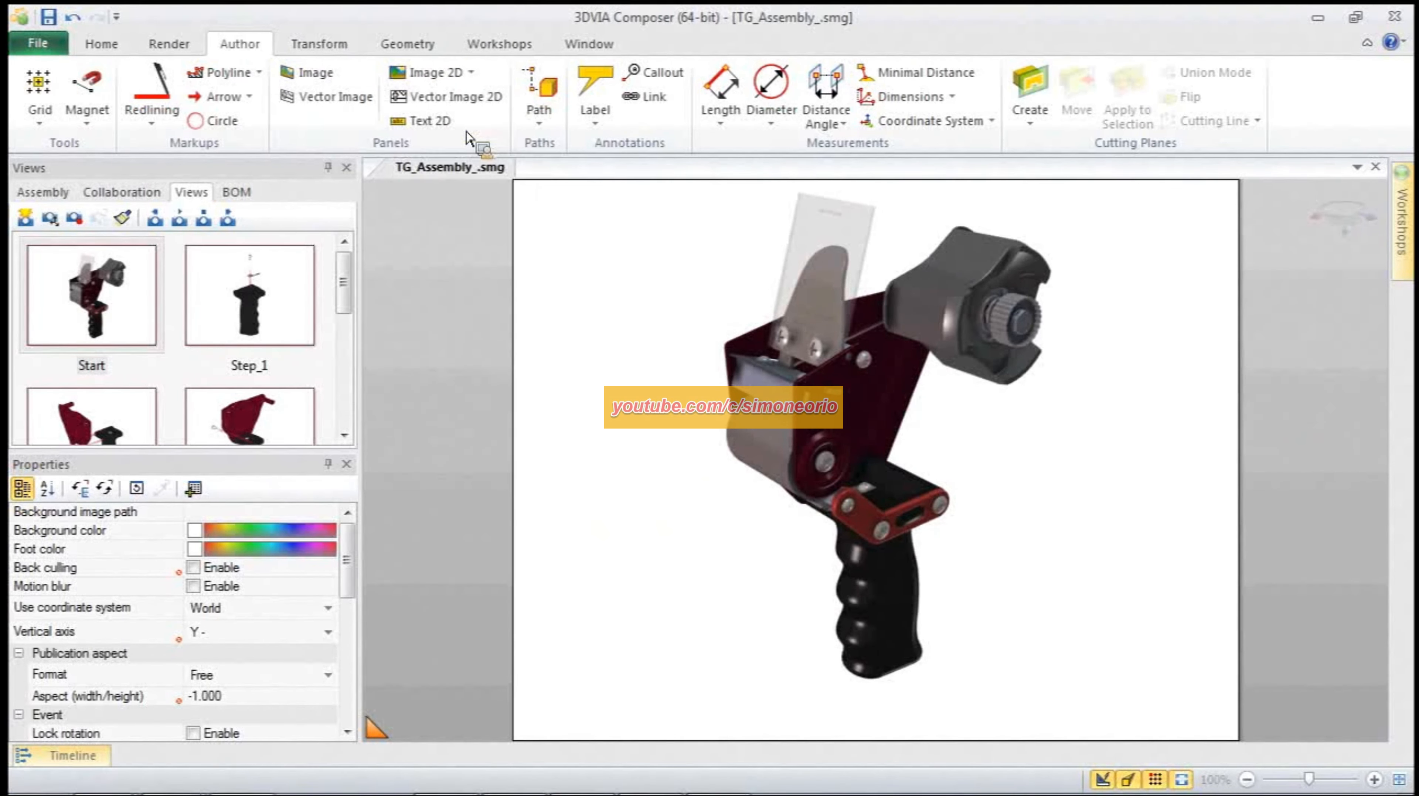
click(975, 674)
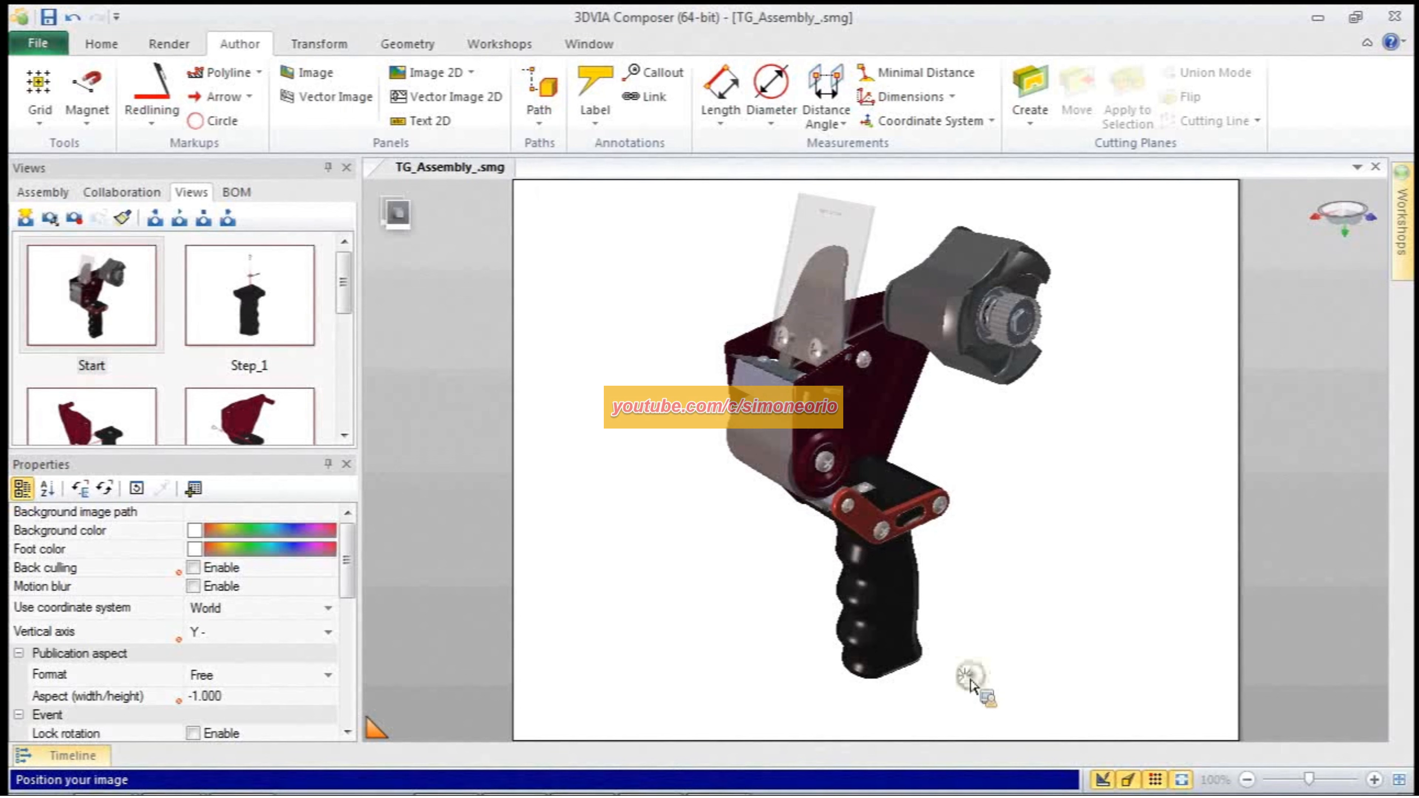
click(1034, 726)
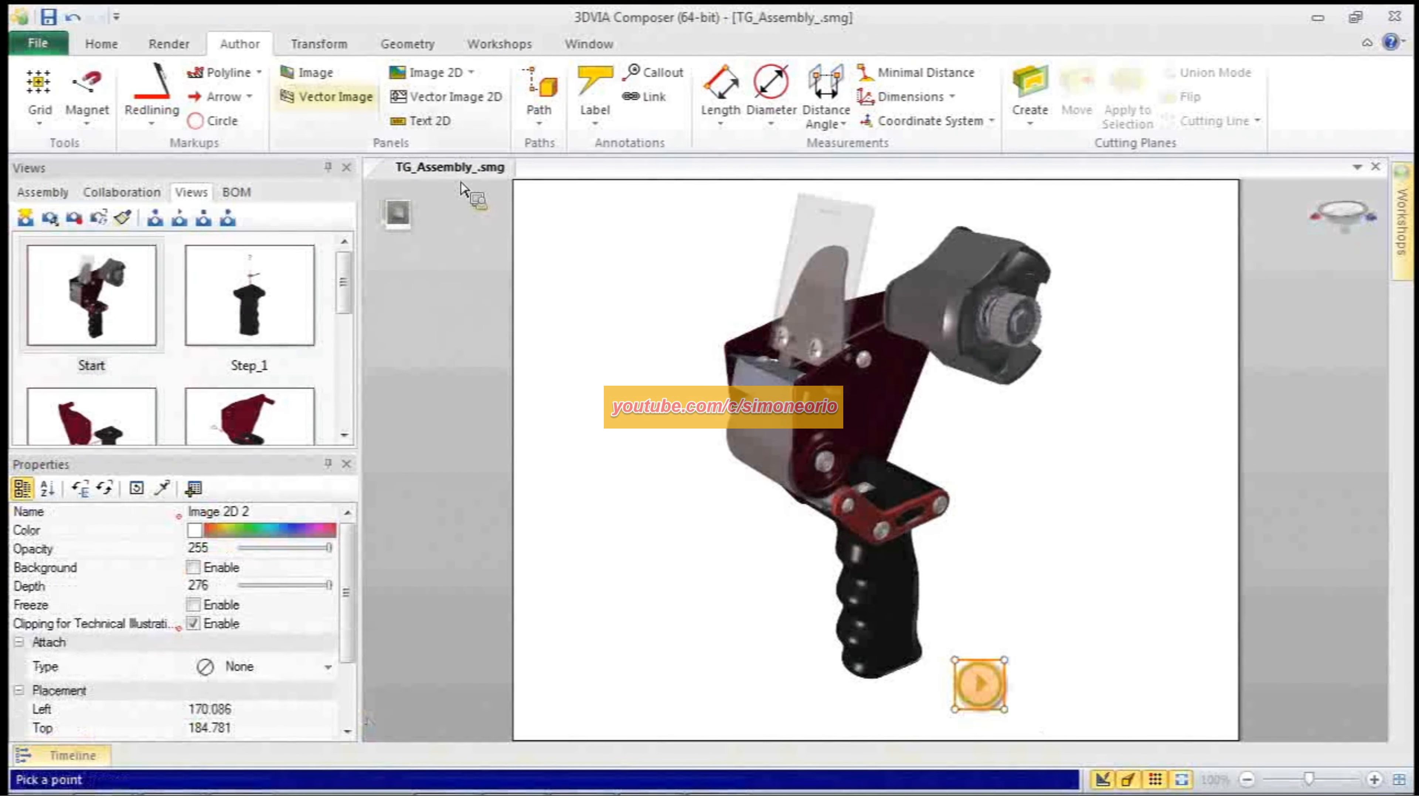
click(472, 73)
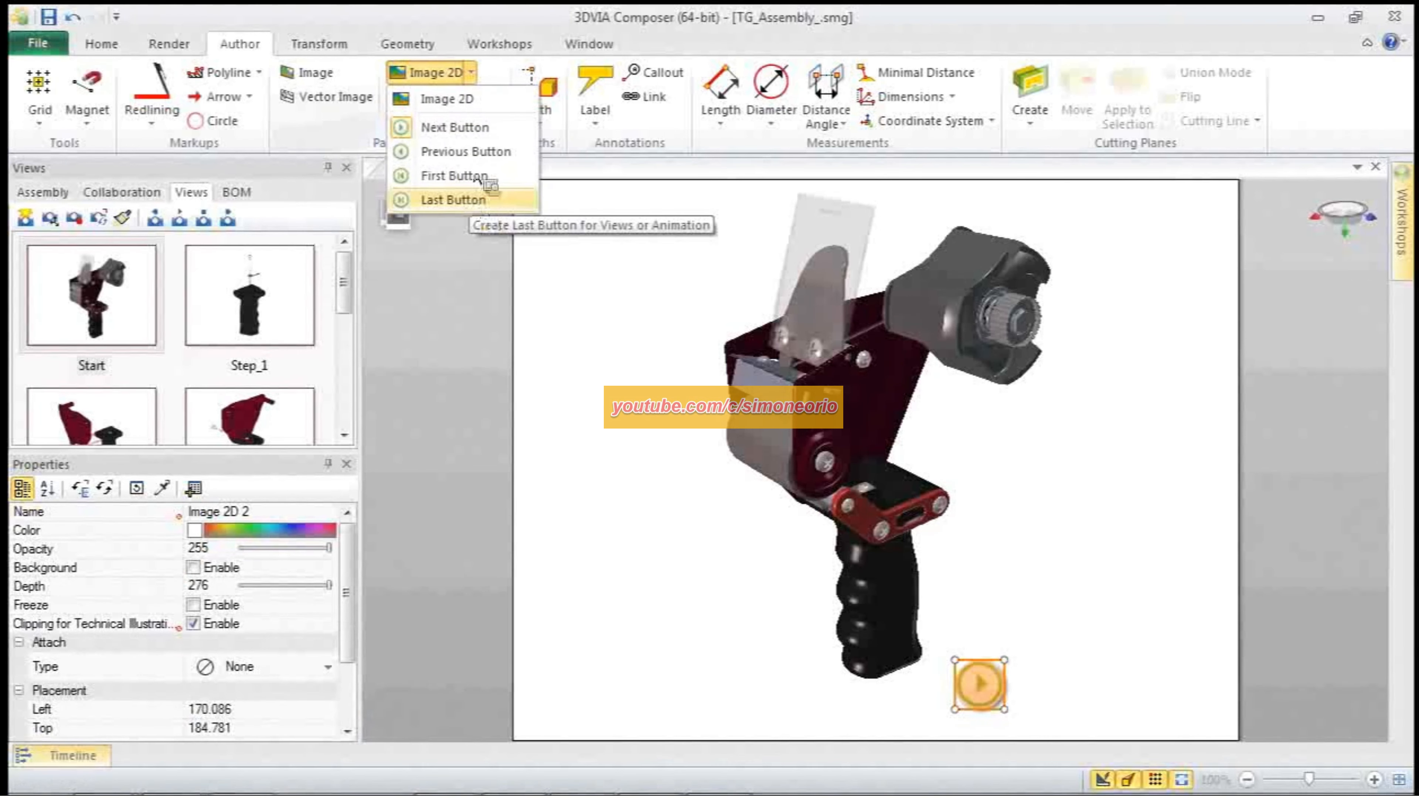
click(763, 651)
click(820, 707)
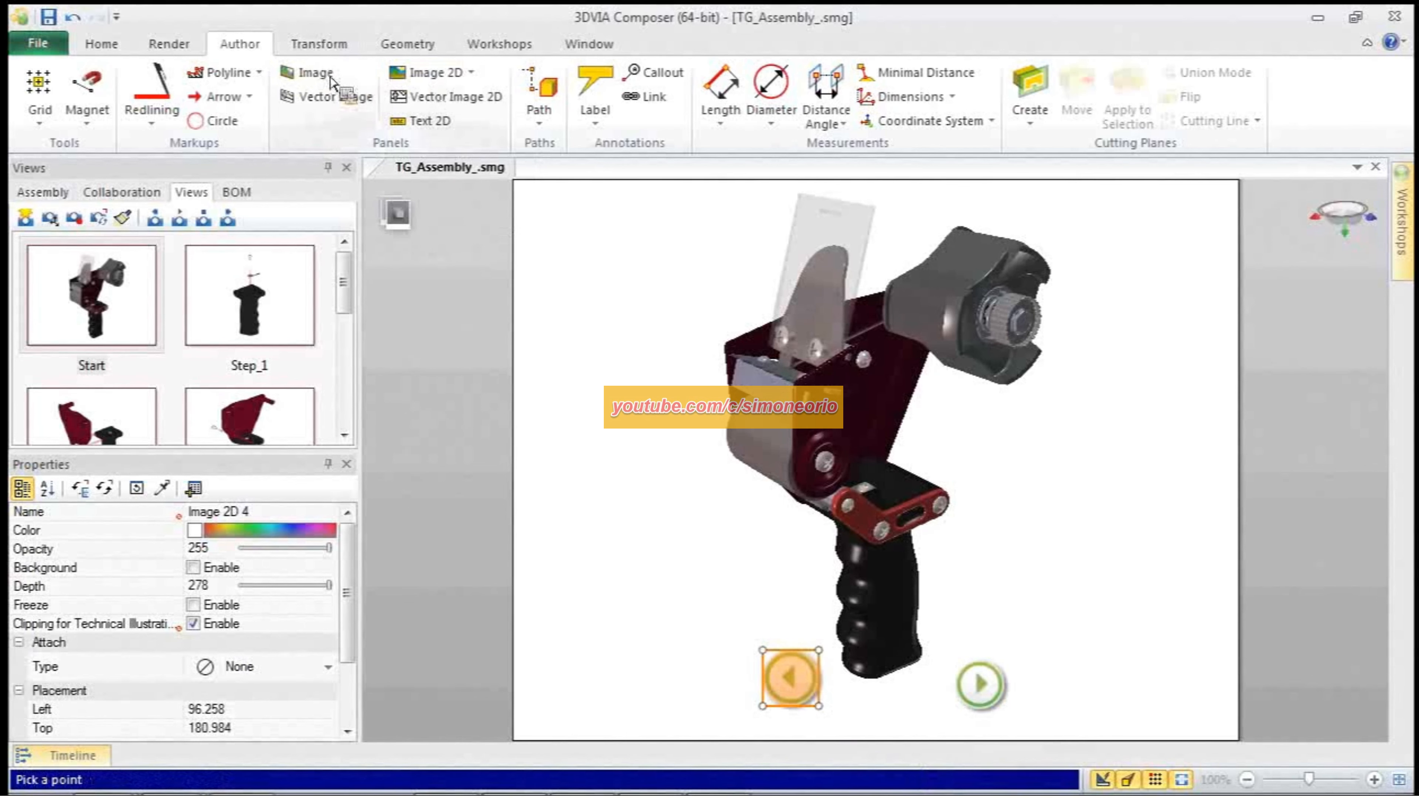
Step: Place a First Button and a Last Button image at the outer ends of the navigation button row
click(472, 73)
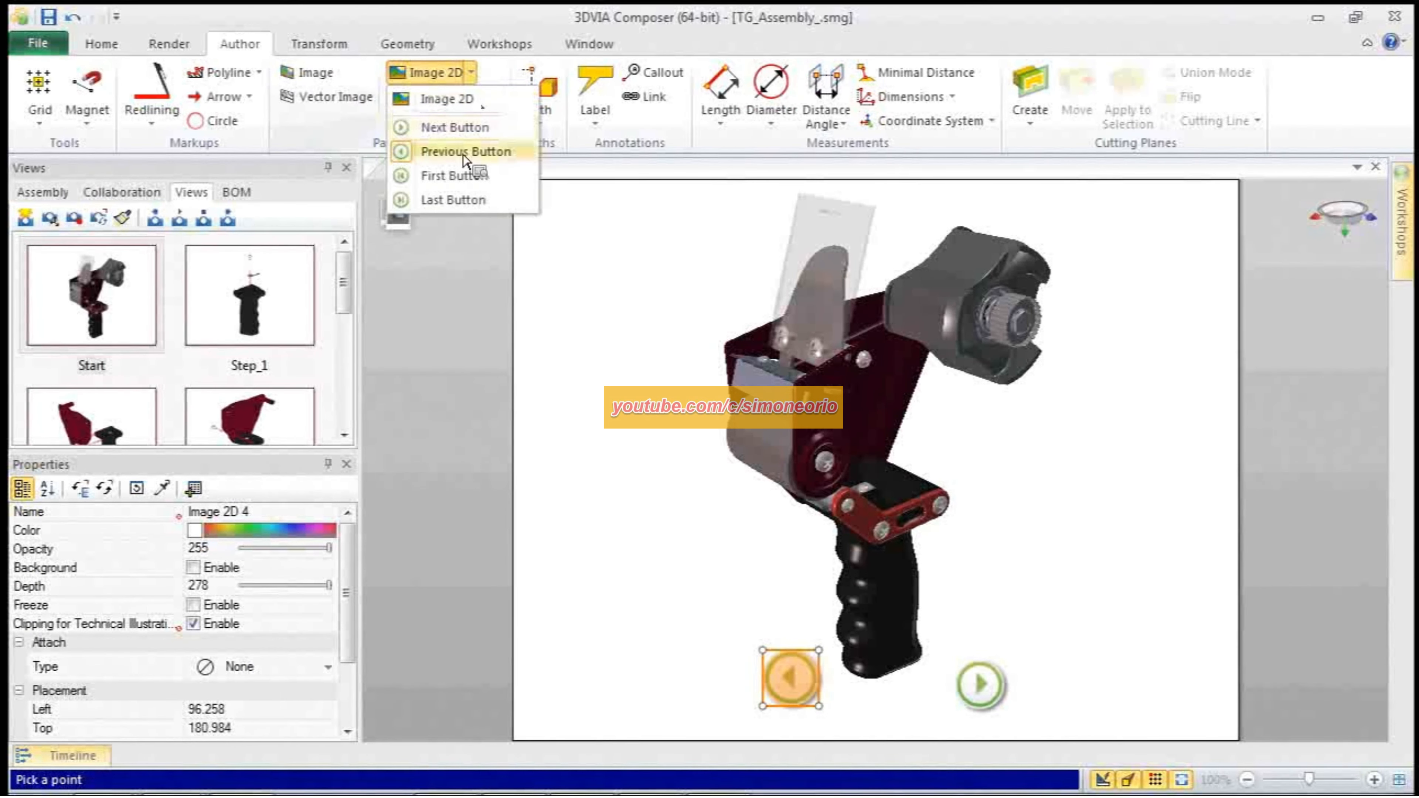
click(459, 176)
click(643, 660)
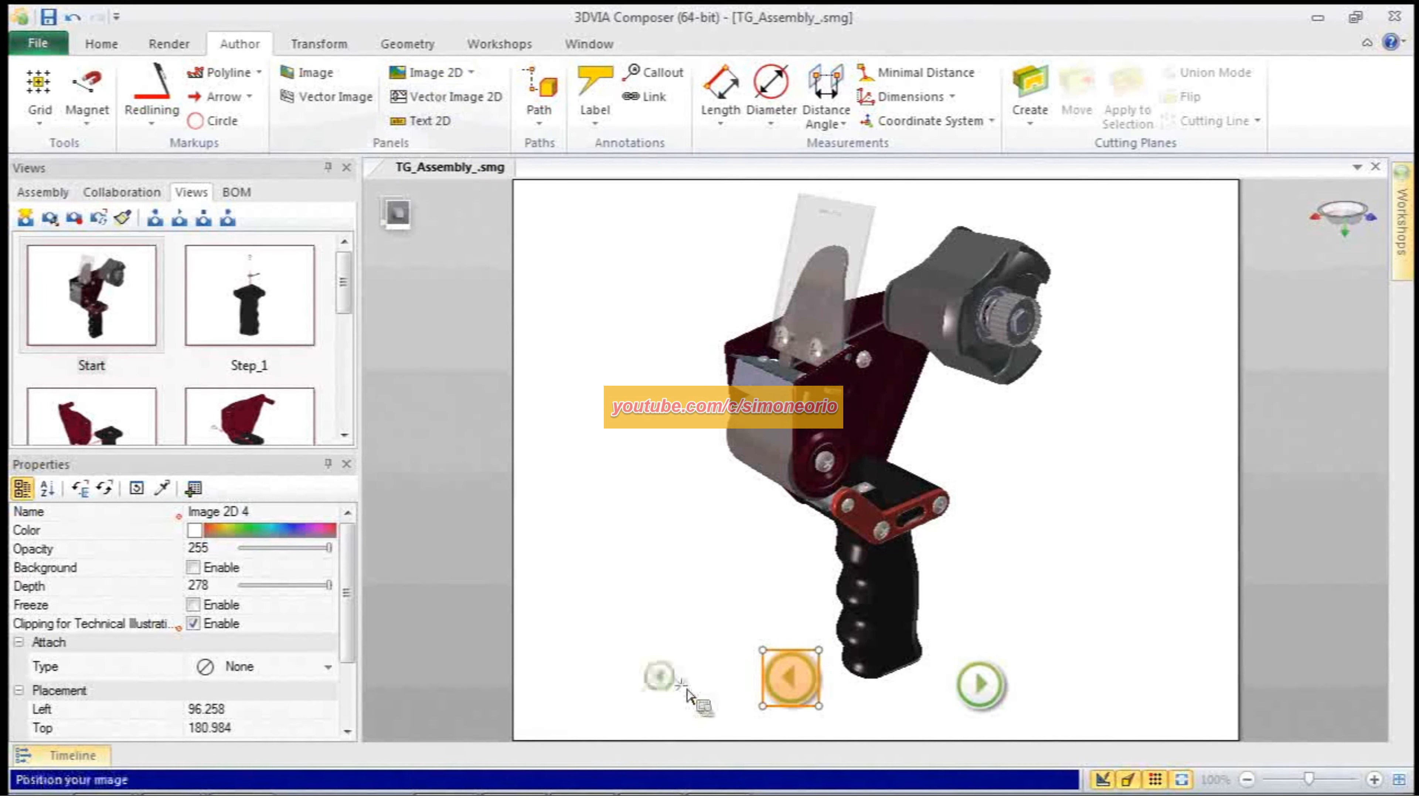
click(725, 721)
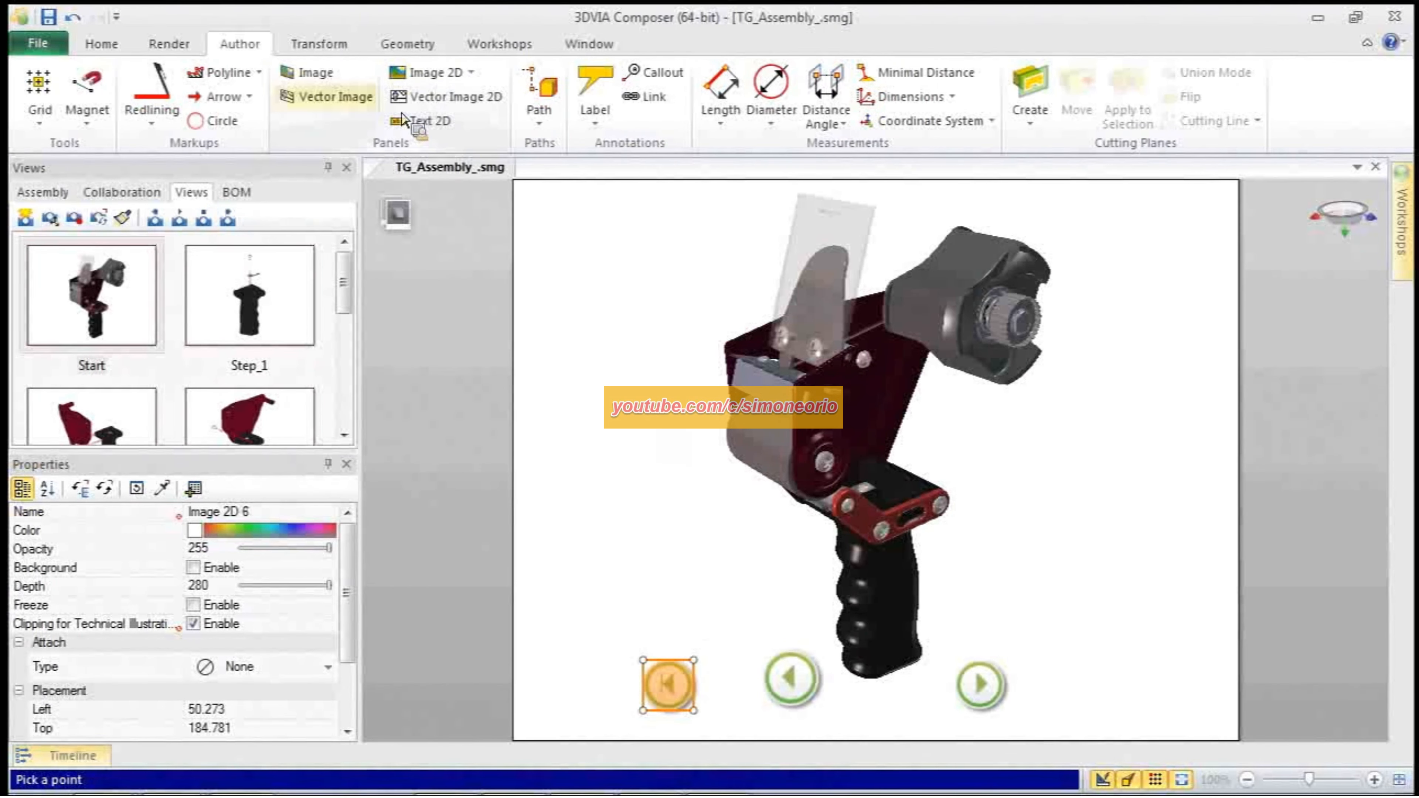
click(473, 73)
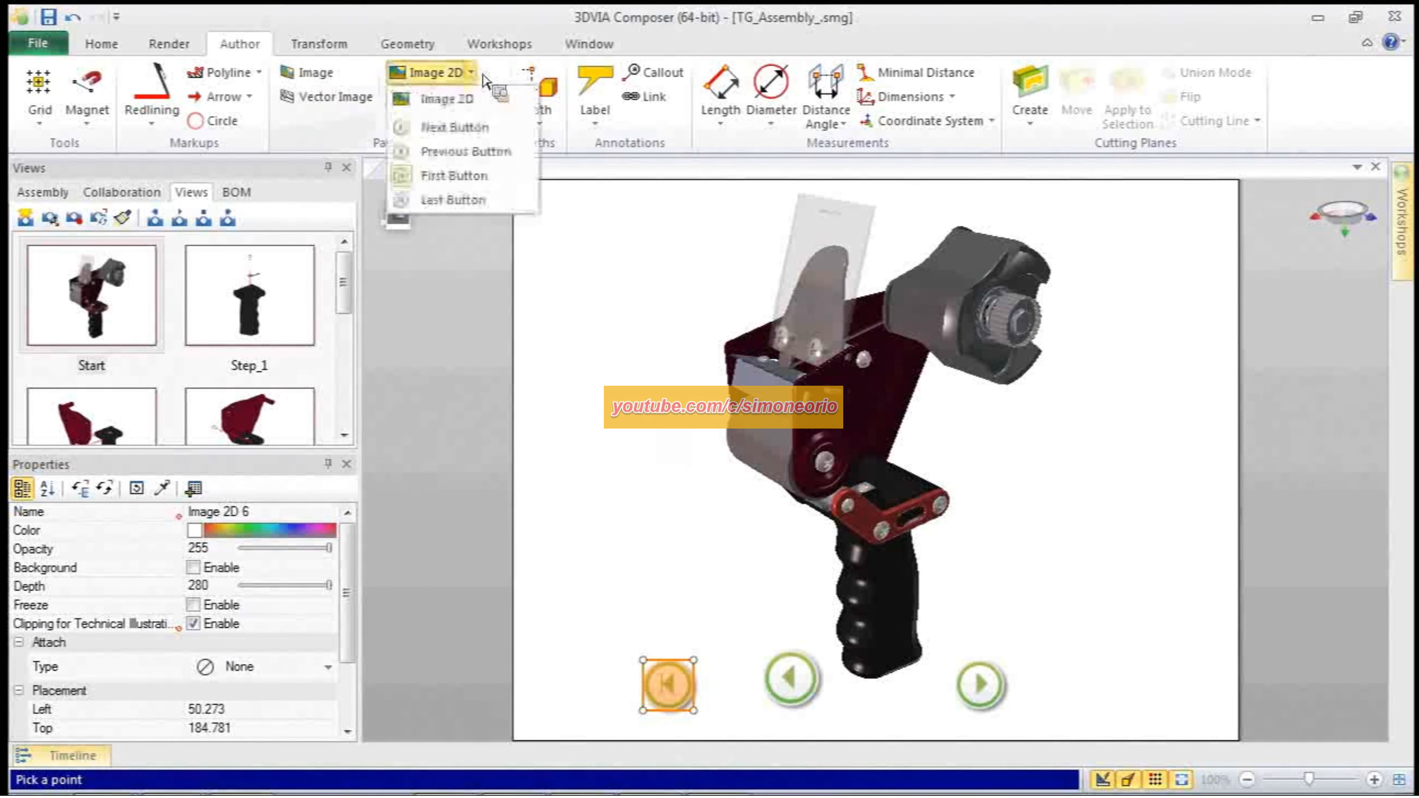
click(473, 200)
click(1084, 665)
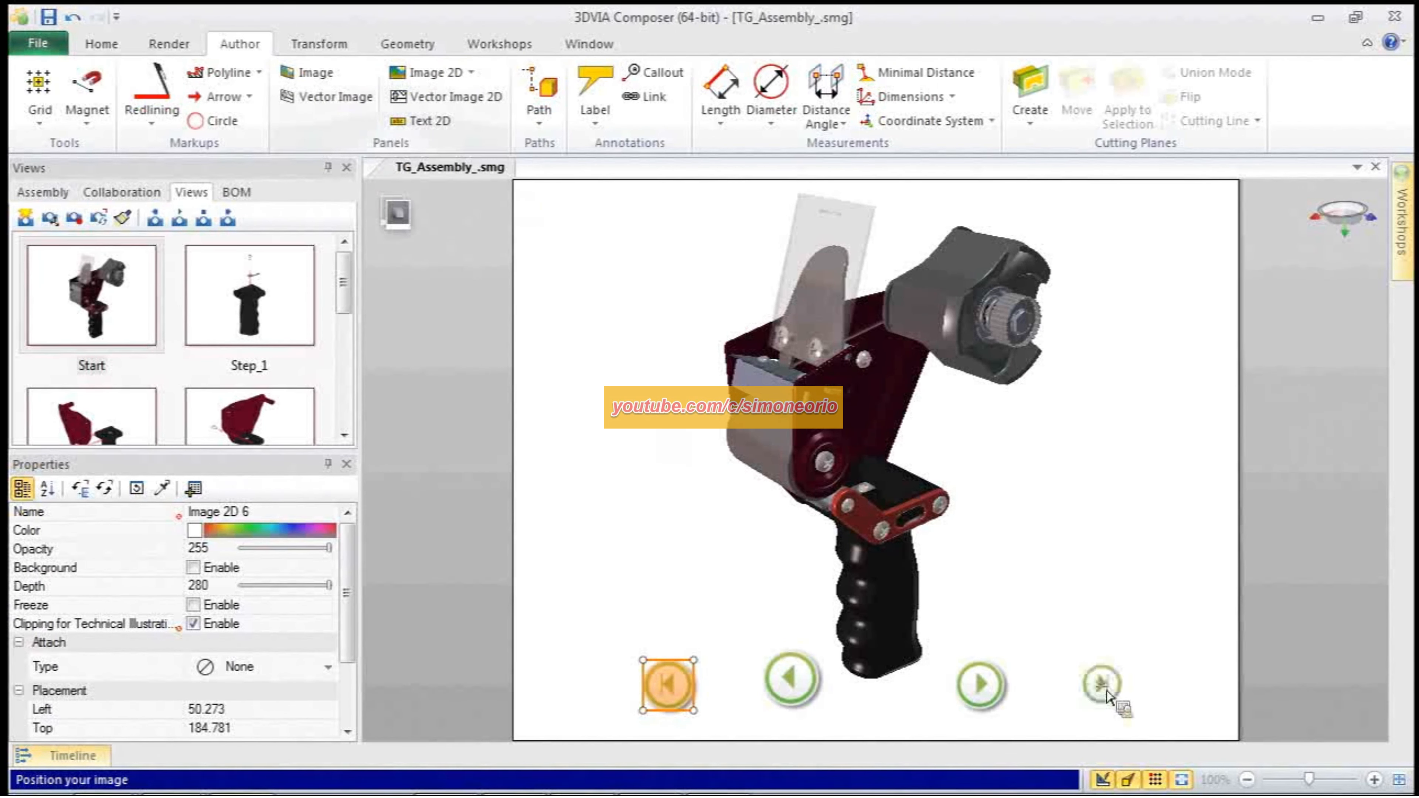
click(1157, 728)
key(Escape)
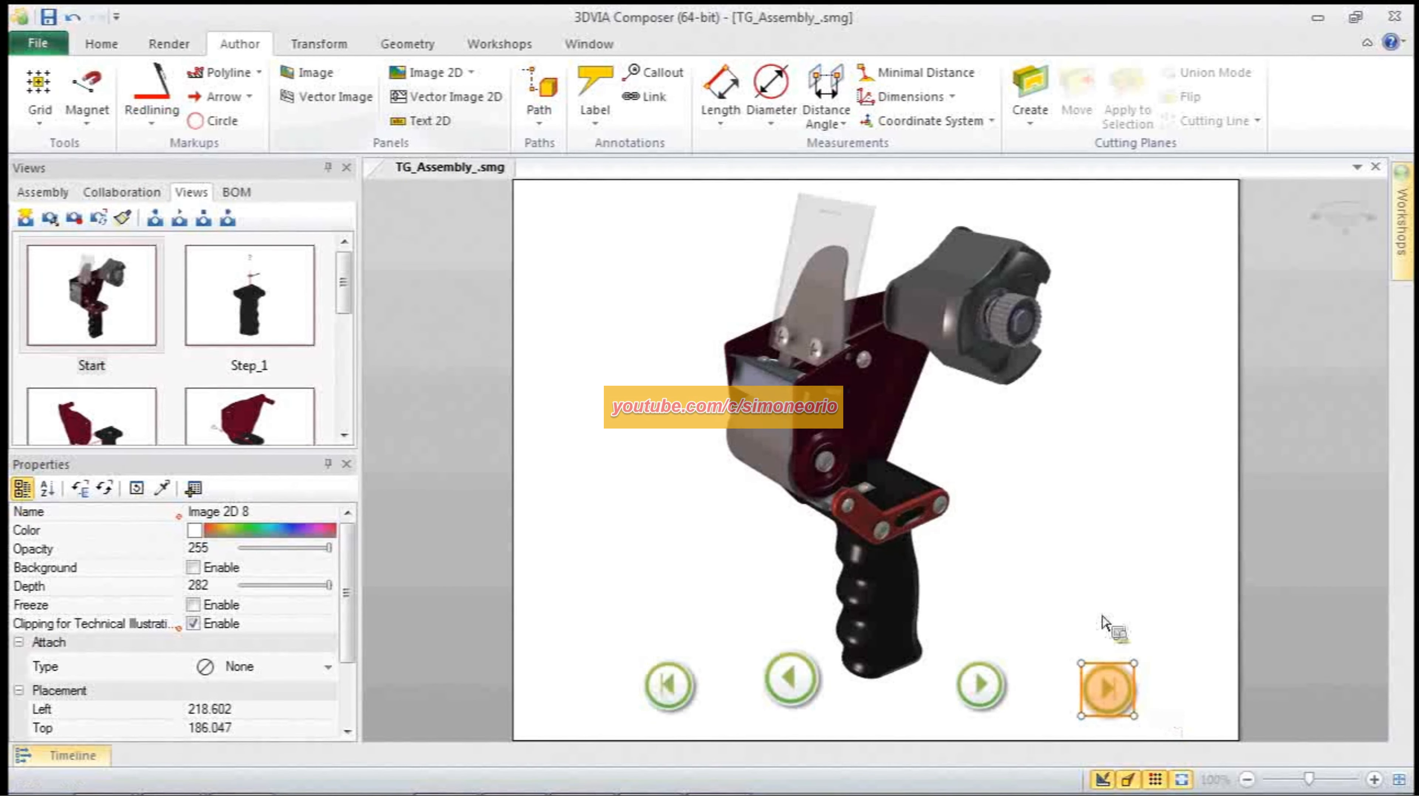
click(1103, 615)
Step: Set the width of all four navigation button images to 30
click(1112, 693)
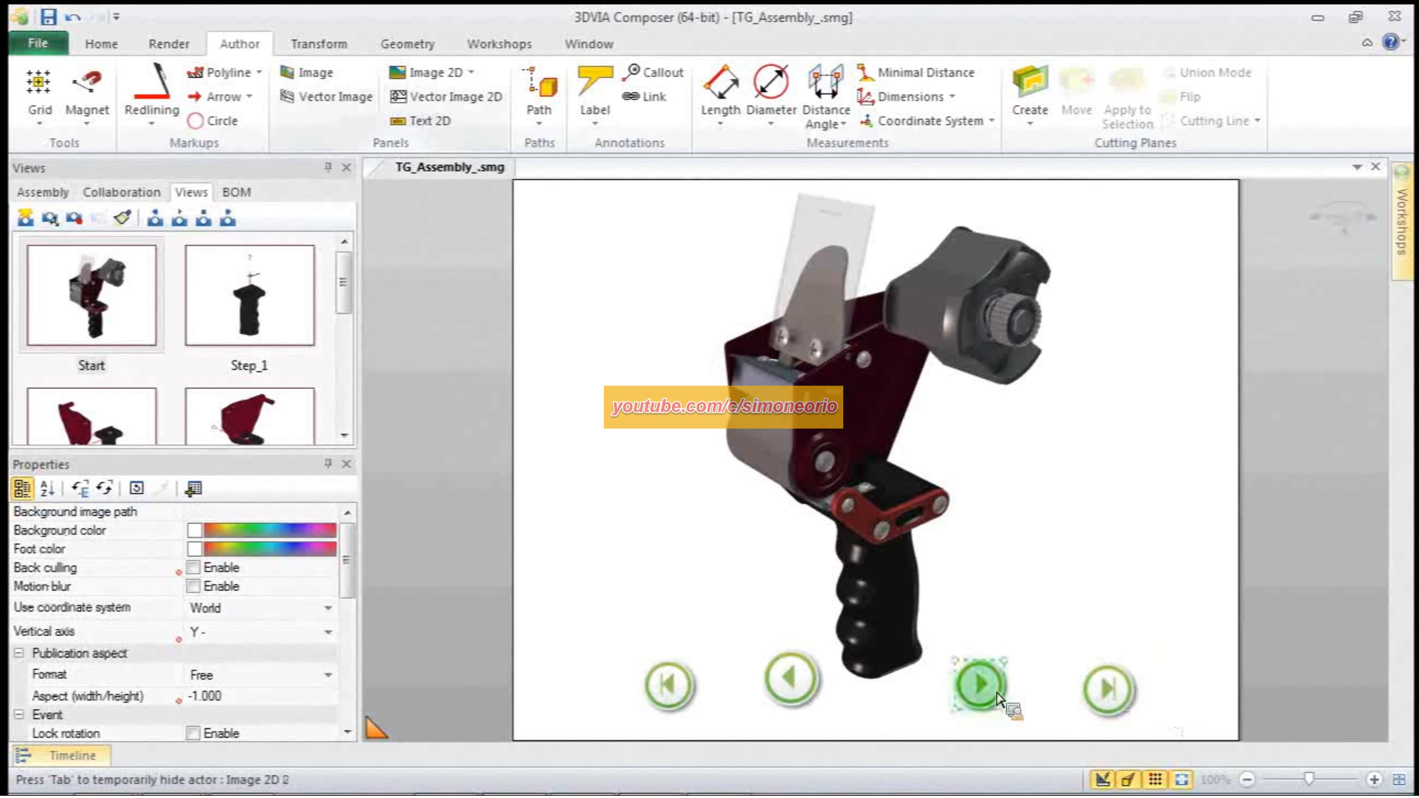
click(989, 693)
ctrl+click(1106, 693)
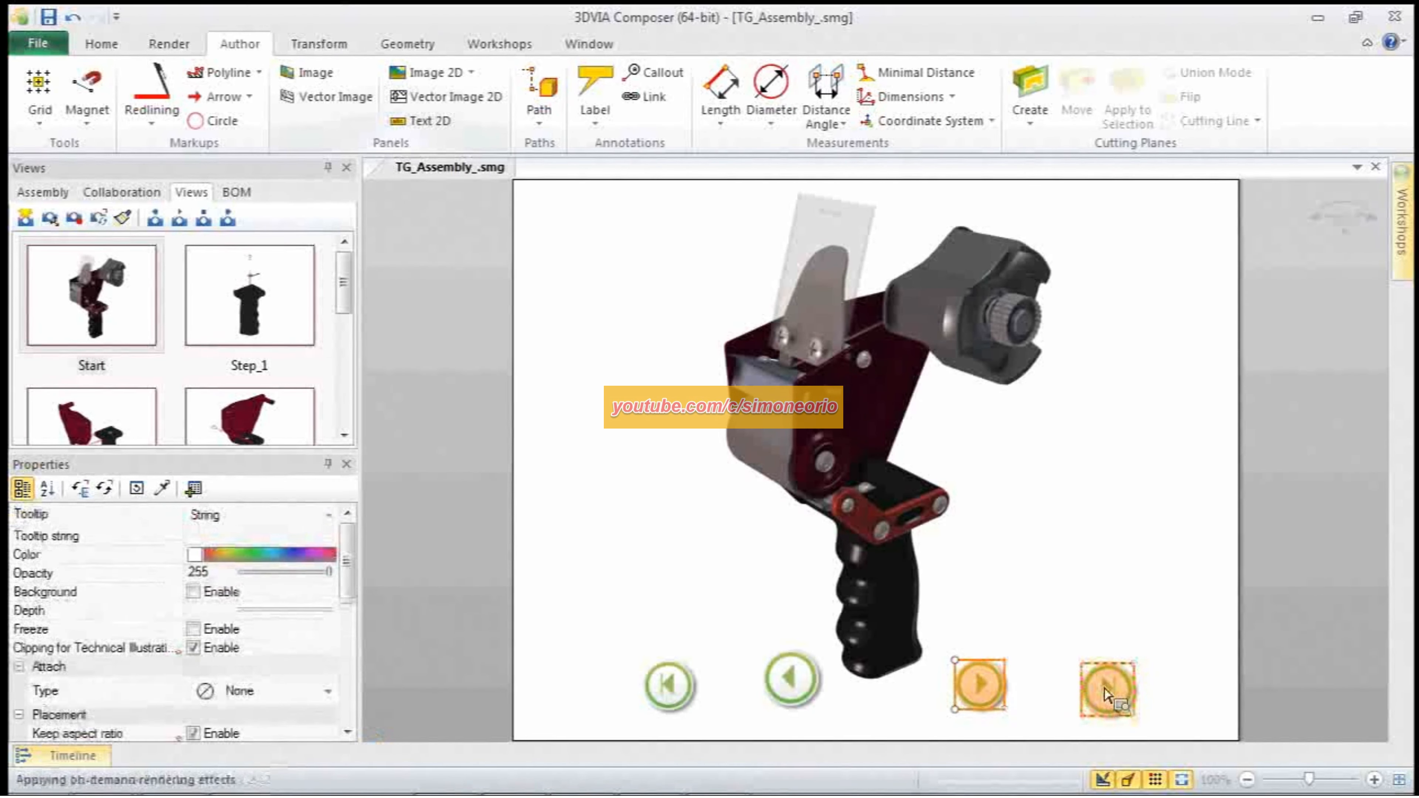
click(813, 685)
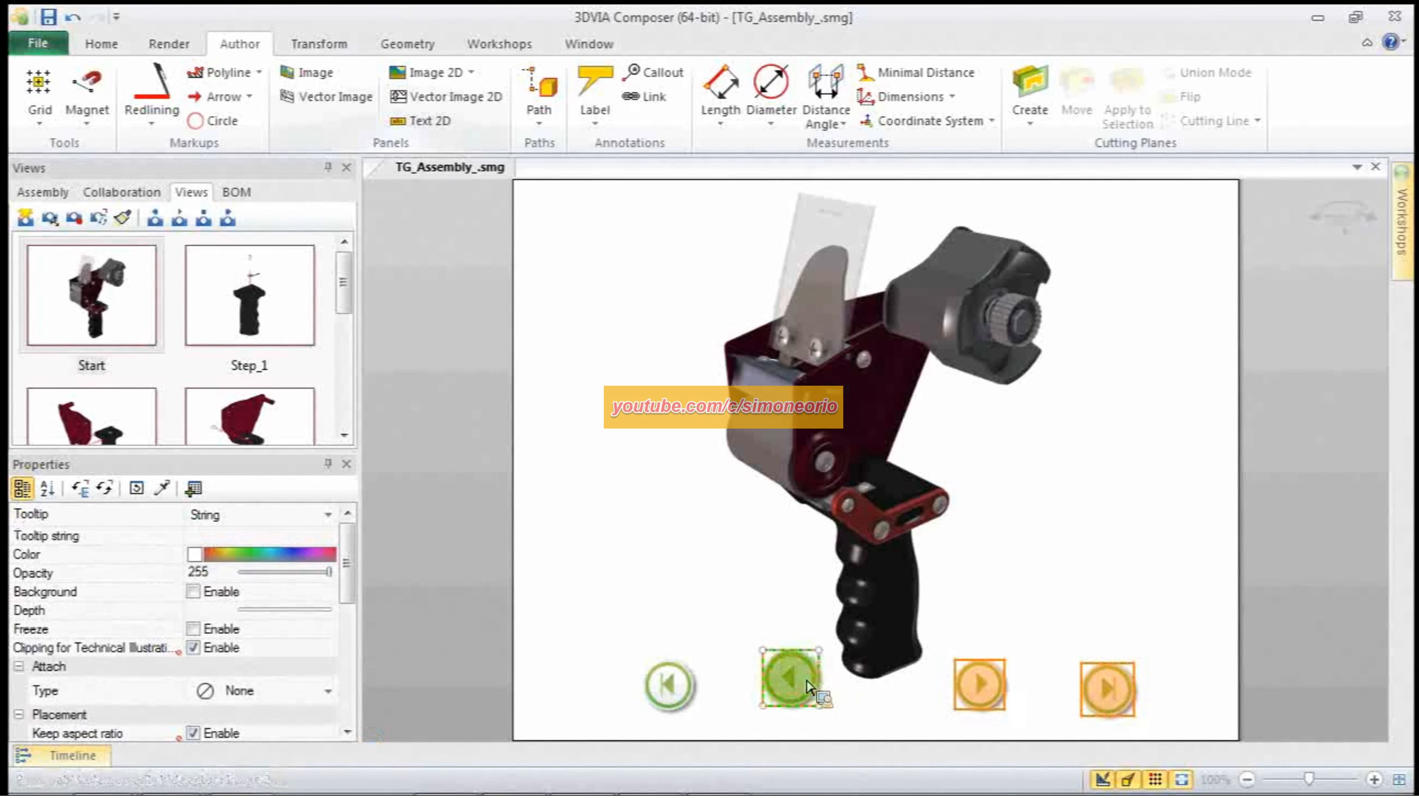
ctrl+click(656, 689)
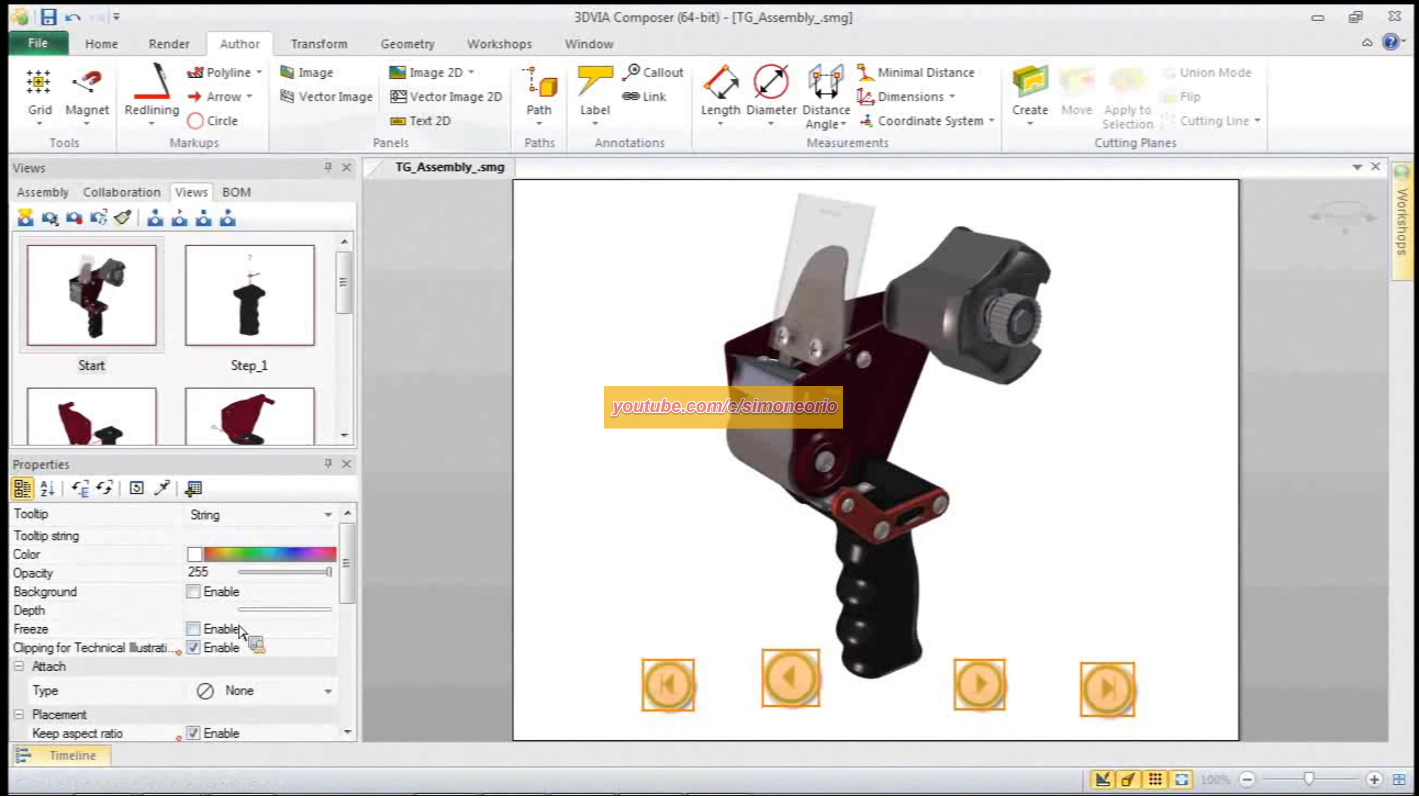
drag(351, 587, 351, 639)
click(242, 646)
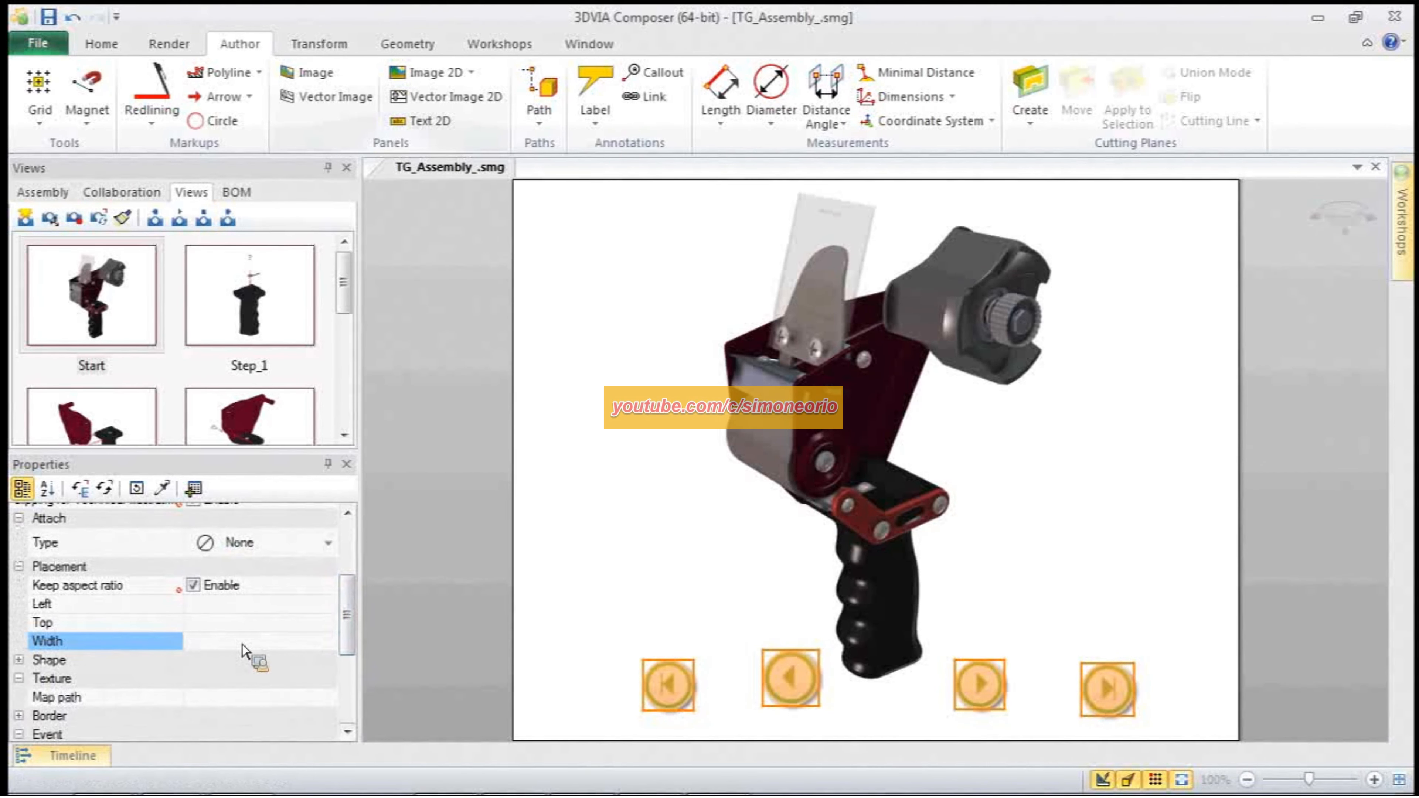
text(30)
key(Return)
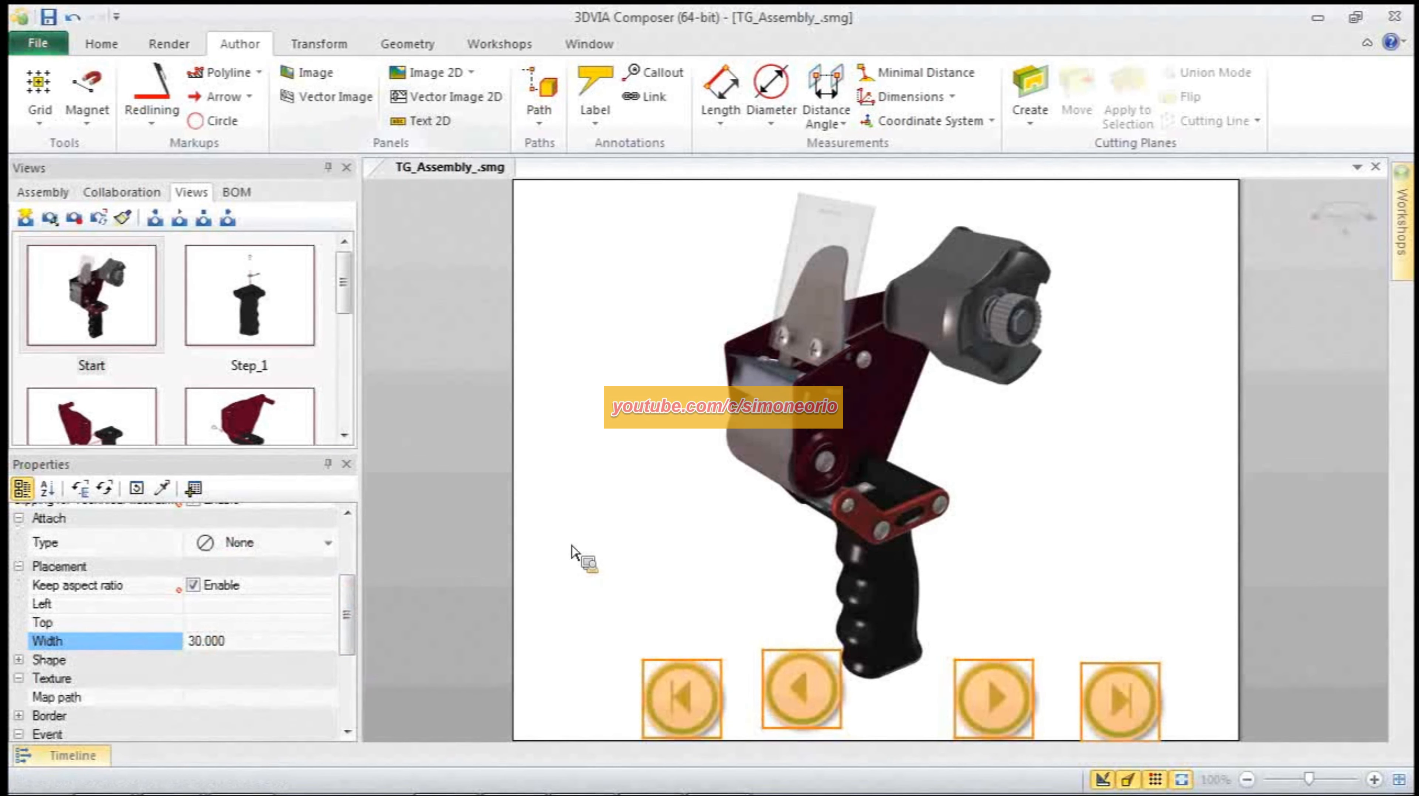
click(650, 523)
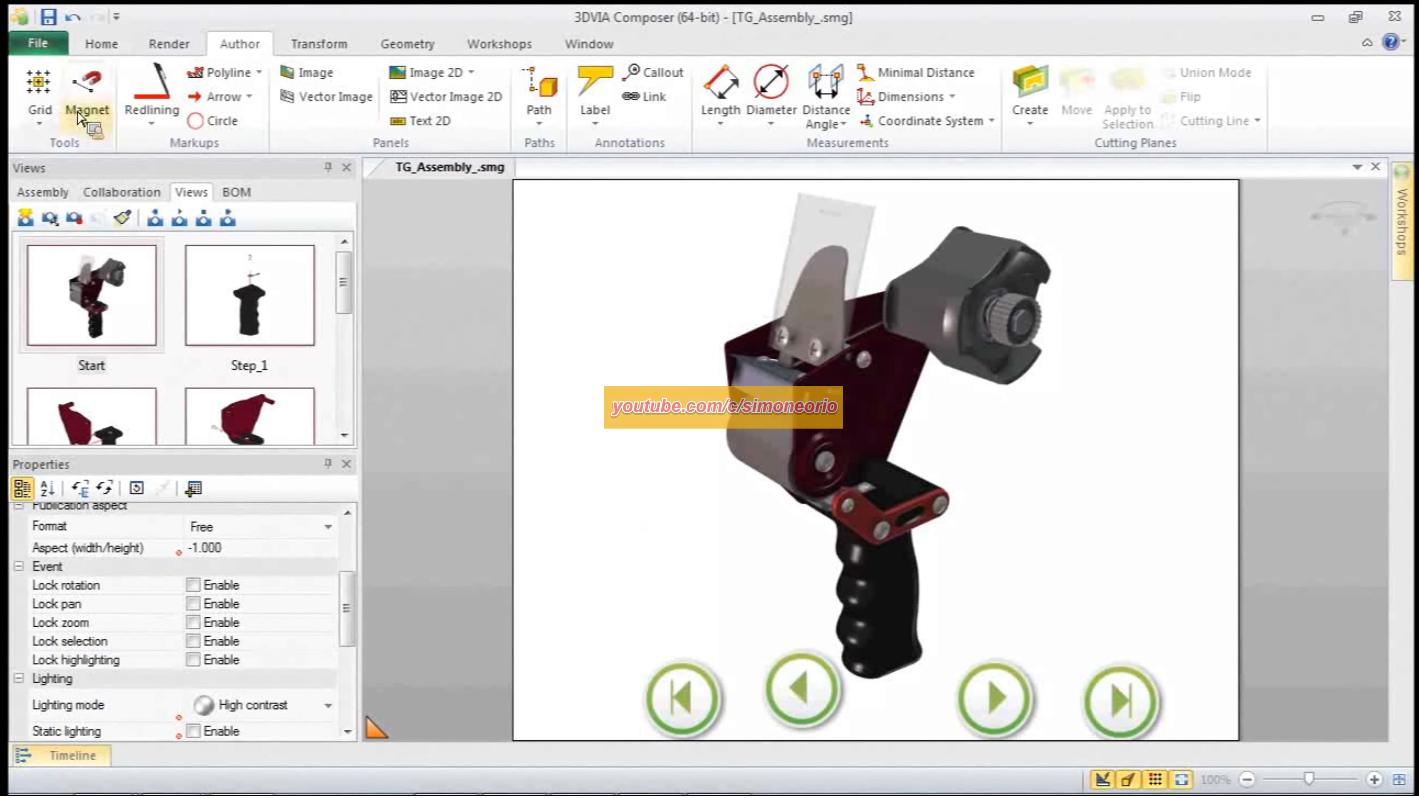
Step: Create a horizontal magnetic line about 221 long and move it down onto the four navigation buttons to align them with uniform spacing
click(87, 92)
click(587, 600)
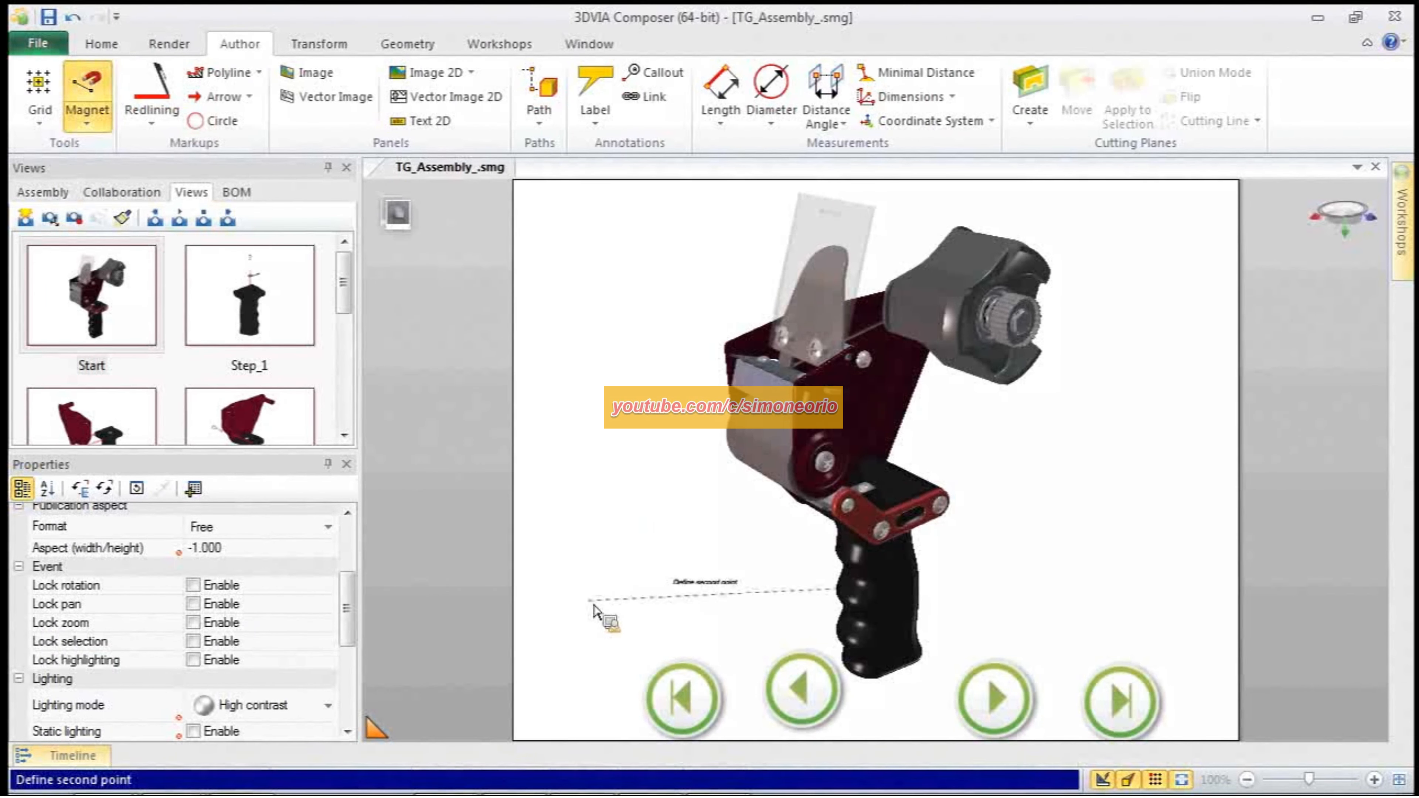
click(1165, 601)
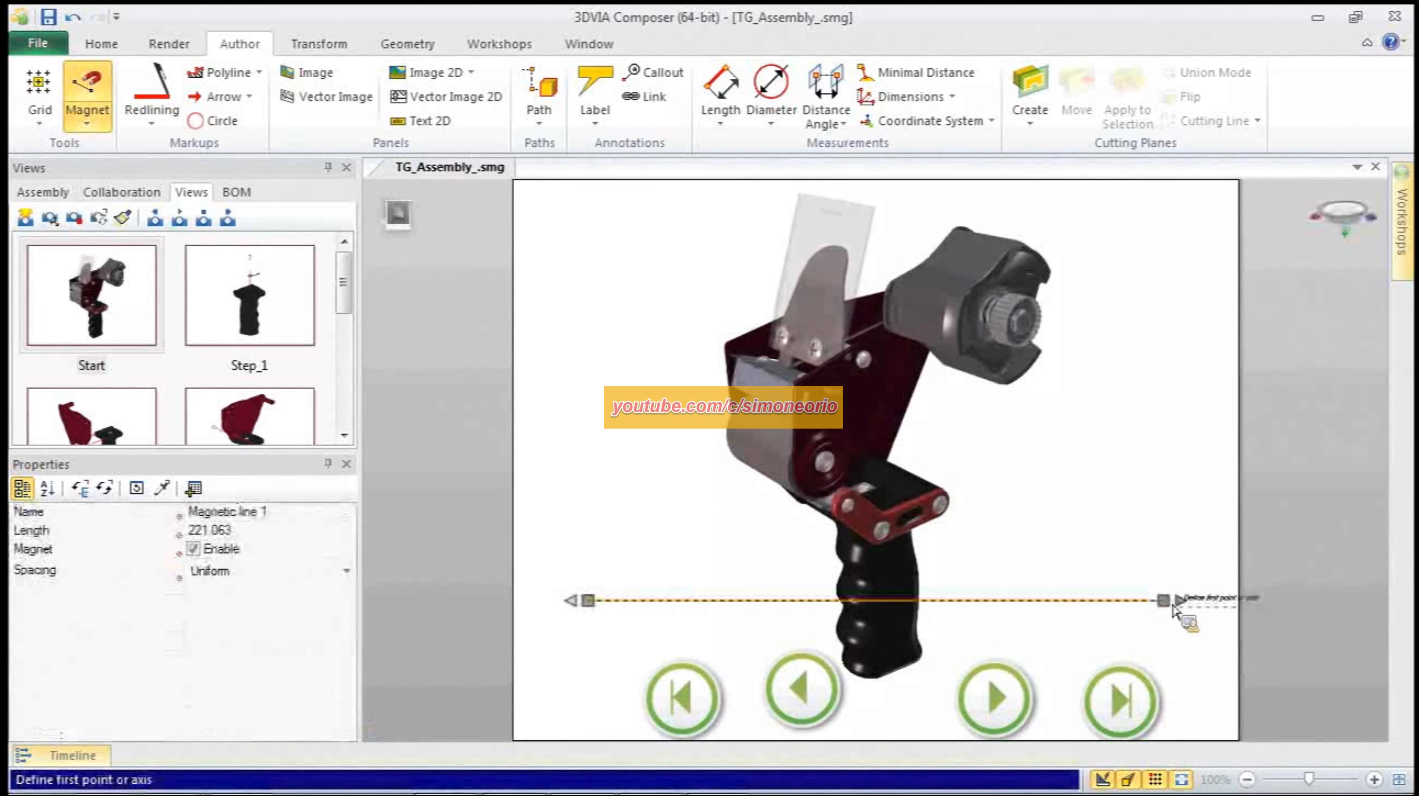
key(Escape)
drag(1006, 607, 1009, 648)
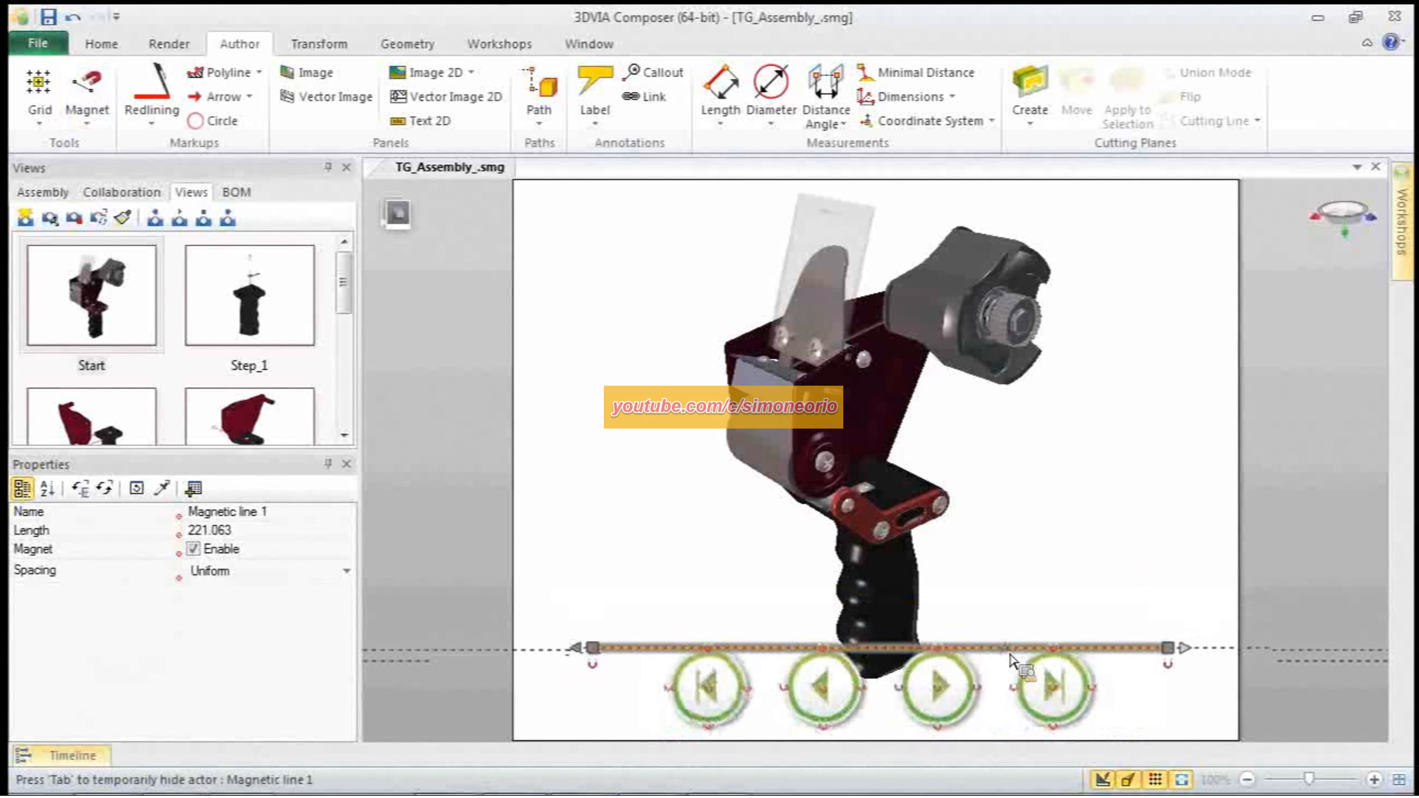
Step: Reposition and shrink the tape gun in the page so it clears the navigation buttons, and update the Start view
drag(988, 574, 978, 550)
middle_drag(975, 541, 957, 496)
click(1044, 538)
drag(1045, 550, 1041, 559)
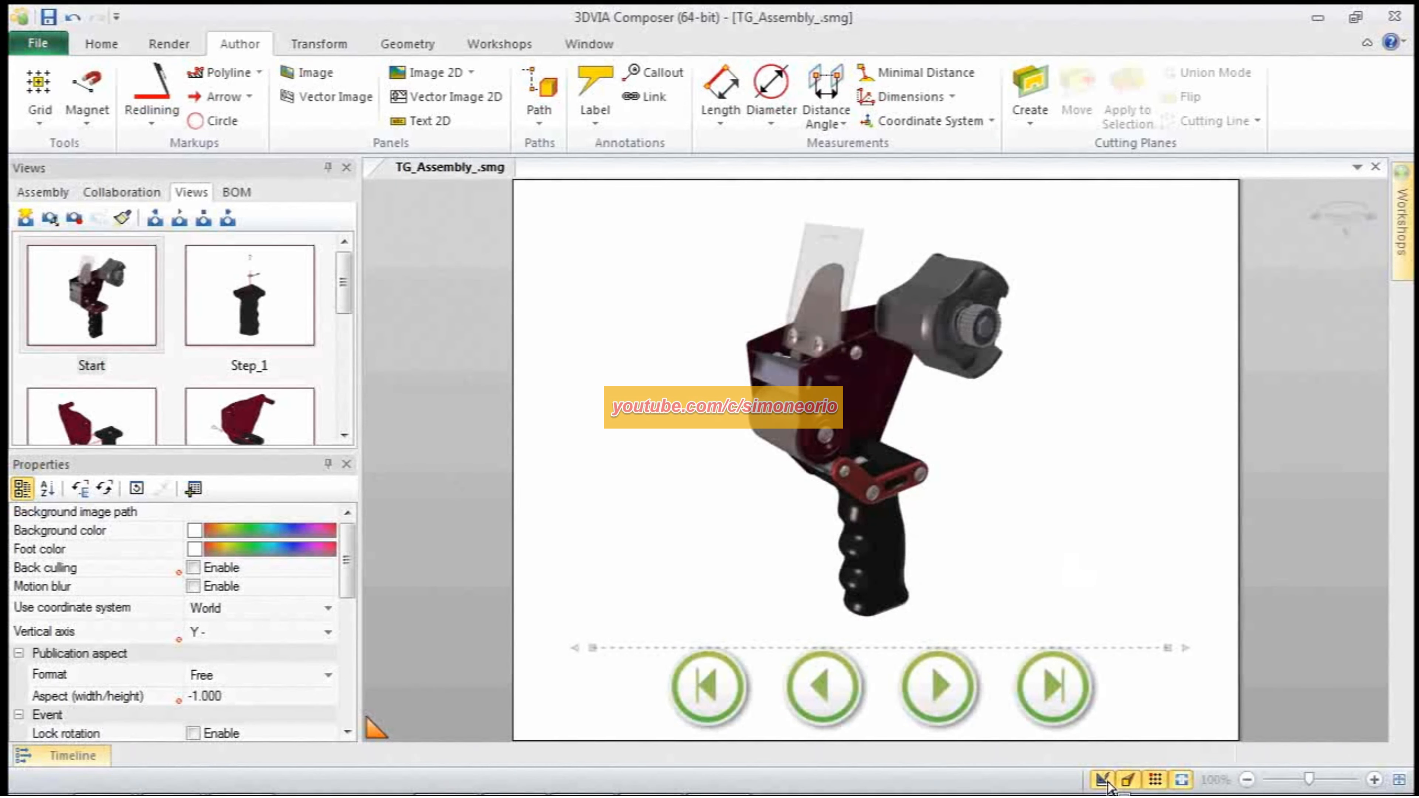
click(74, 218)
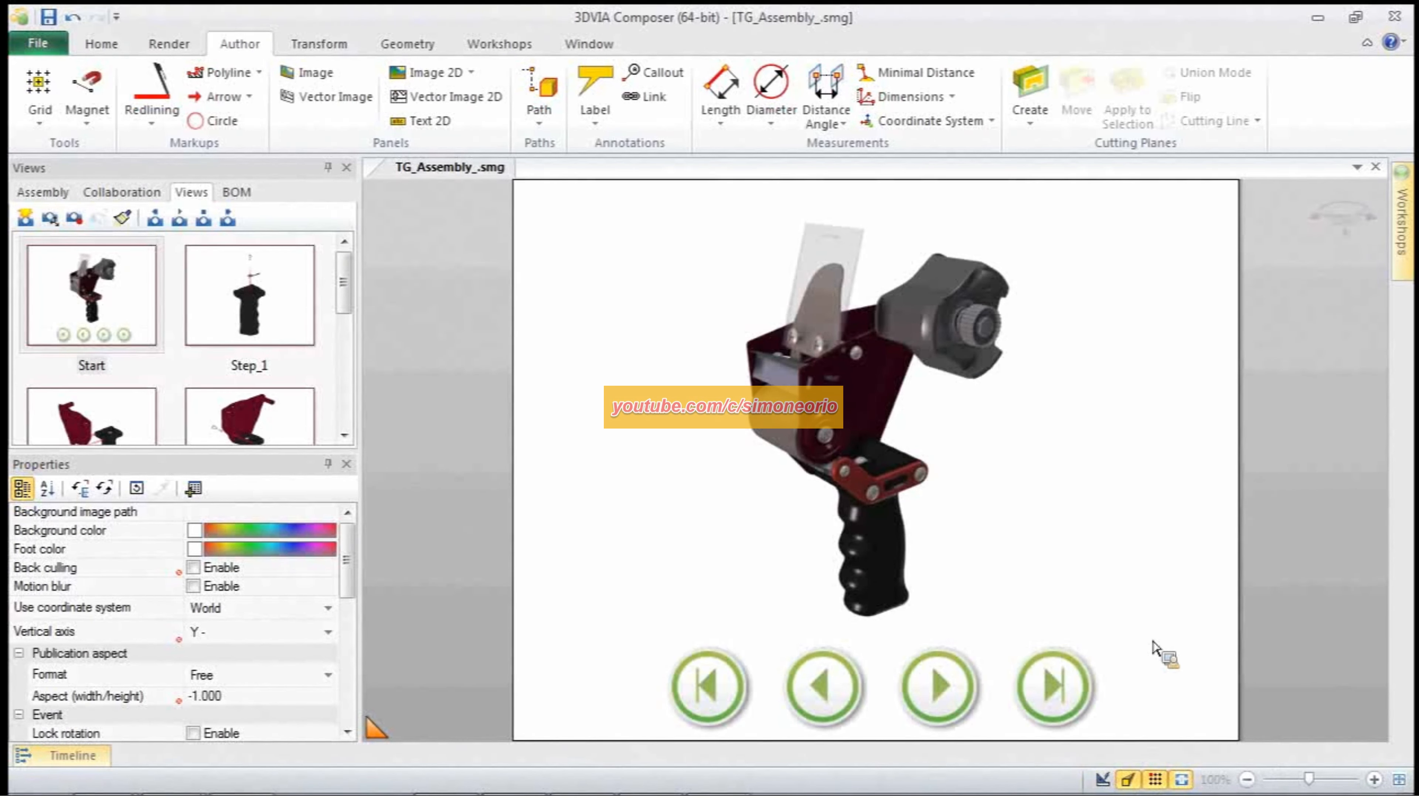
Step: Test the Next navigation button from the Start view and return to the Start view
click(941, 683)
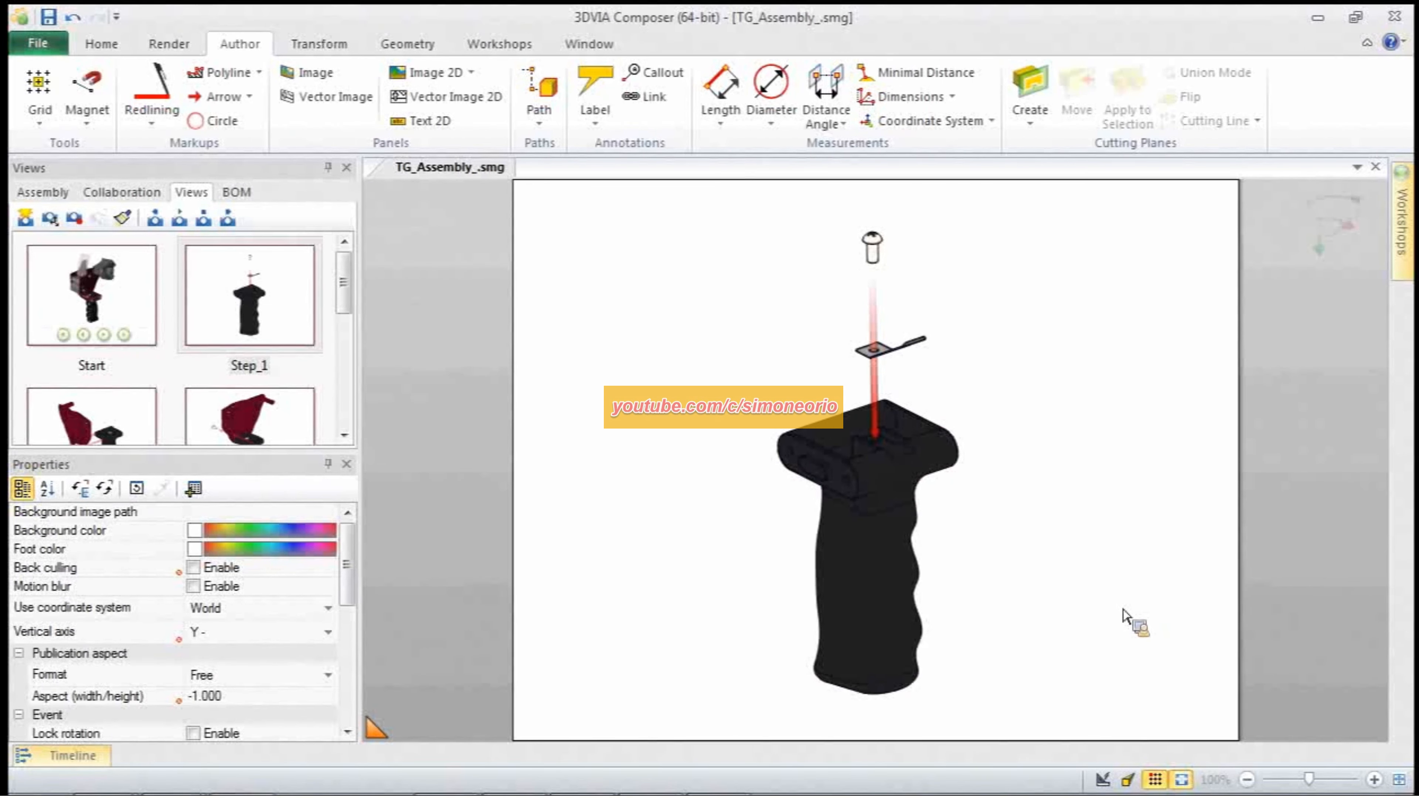
click(164, 320)
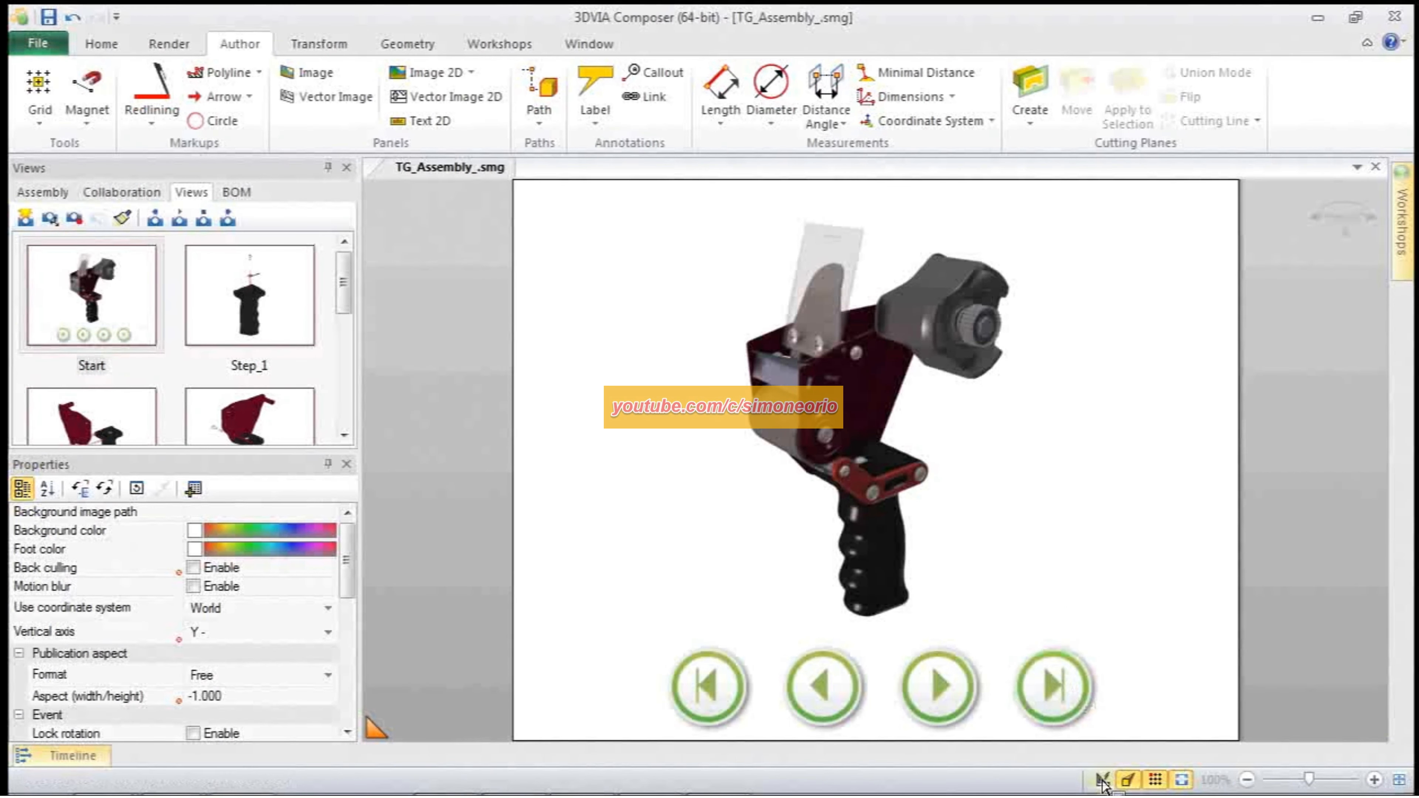
Step: Add the four navigation button images to all views from Step_1 through View 2 by updating those views with the selected actors only
click(1059, 694)
ctrl+click(971, 706)
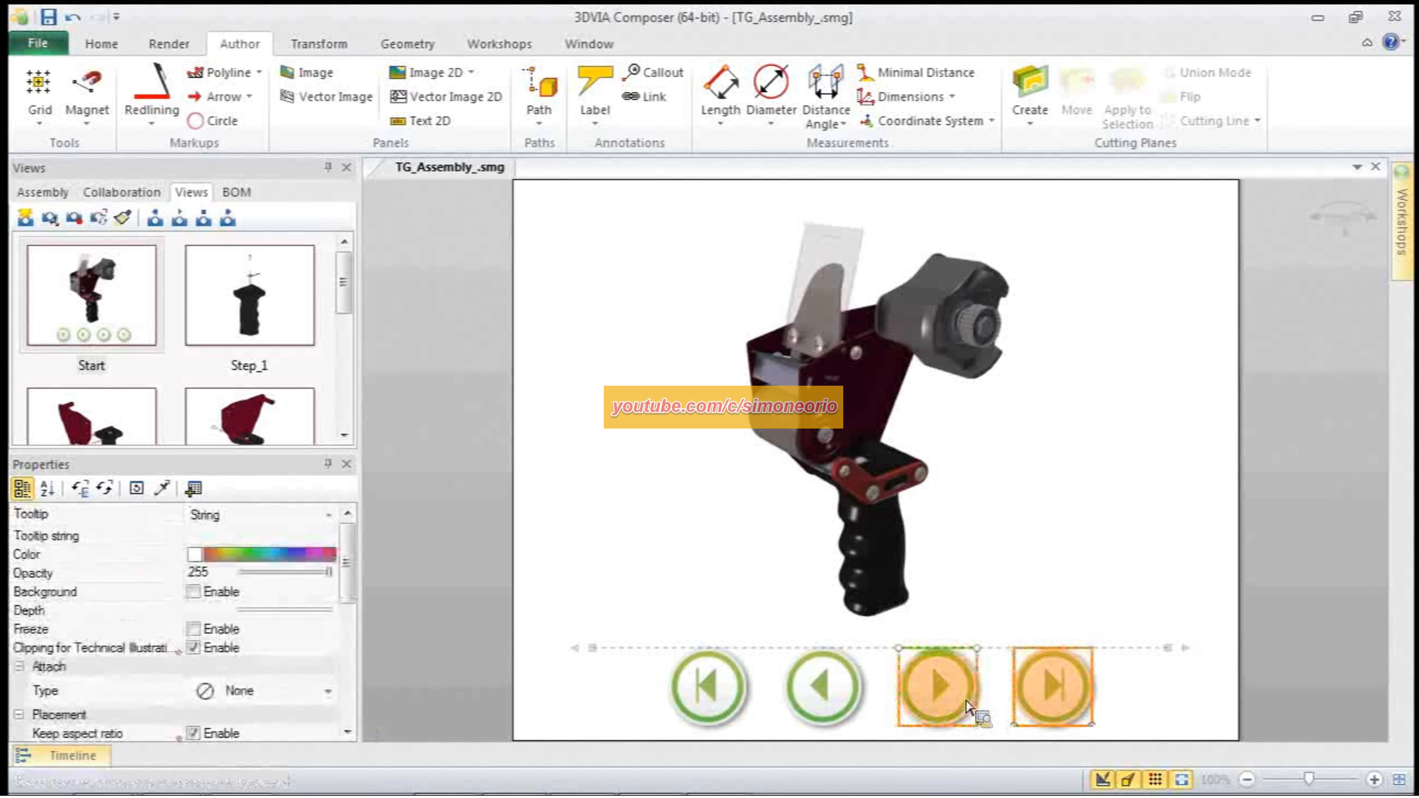
ctrl+click(830, 696)
ctrl+click(733, 699)
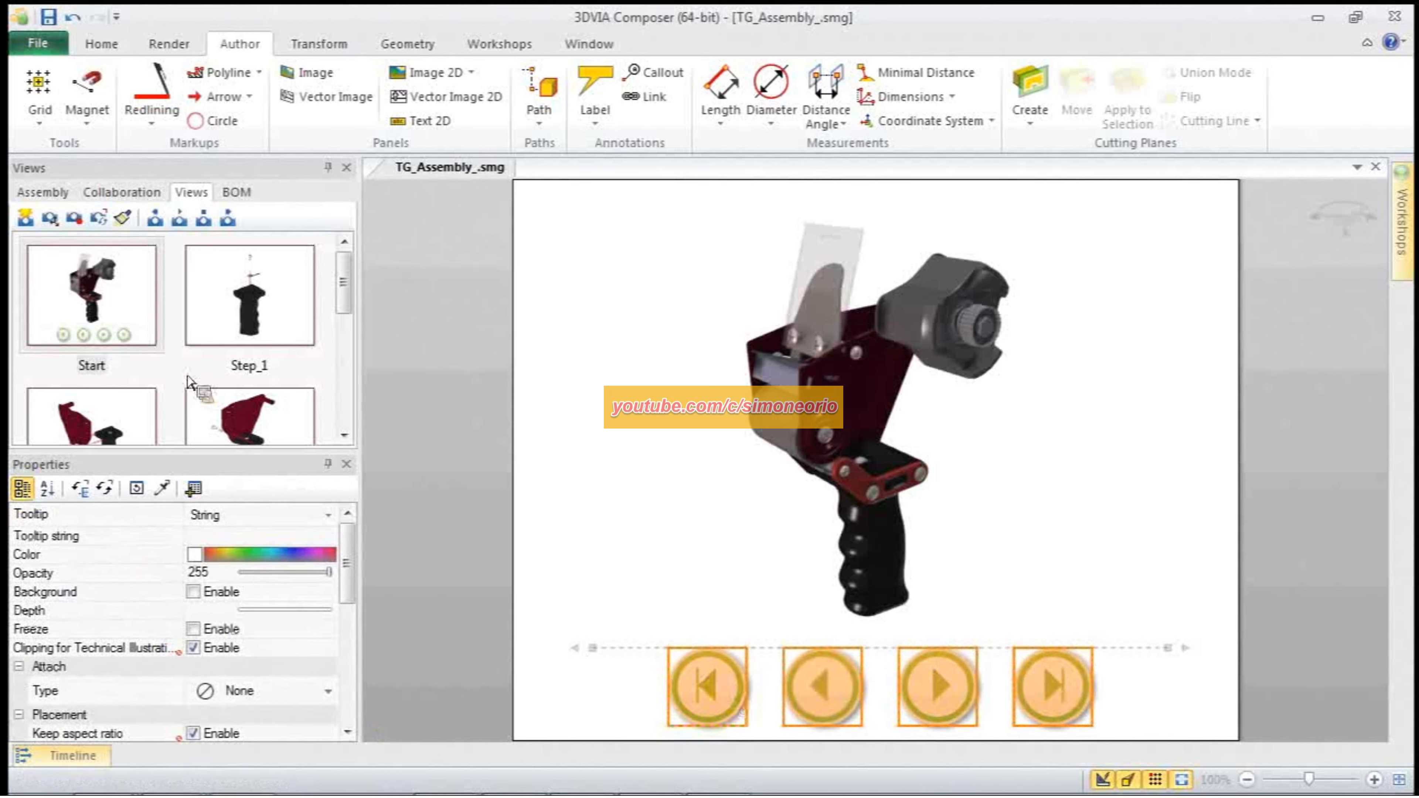
click(274, 301)
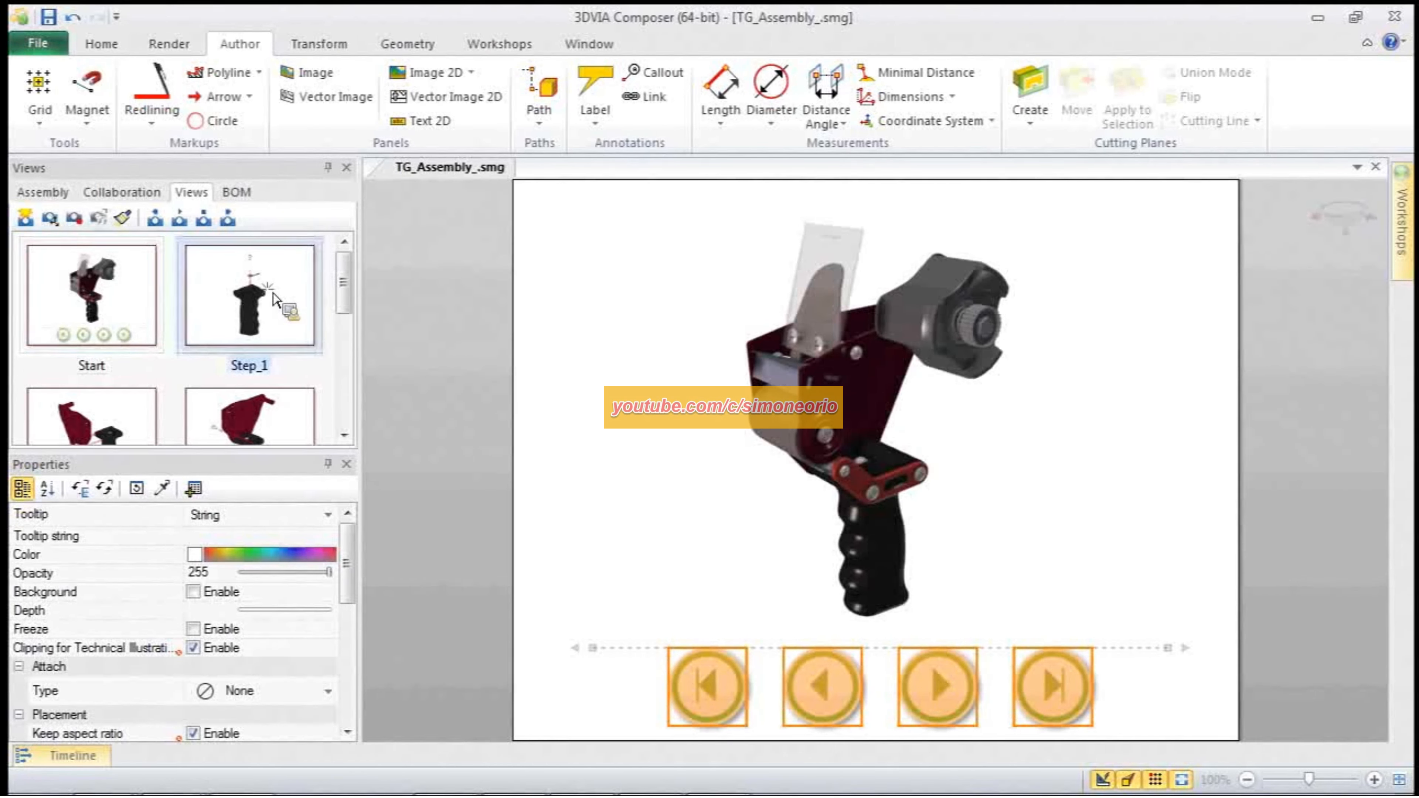
drag(346, 301, 344, 393)
ctrl+click(262, 329)
ctrl+click(134, 346)
ctrl+click(268, 350)
ctrl+click(129, 343)
ctrl+click(147, 385)
ctrl+click(229, 375)
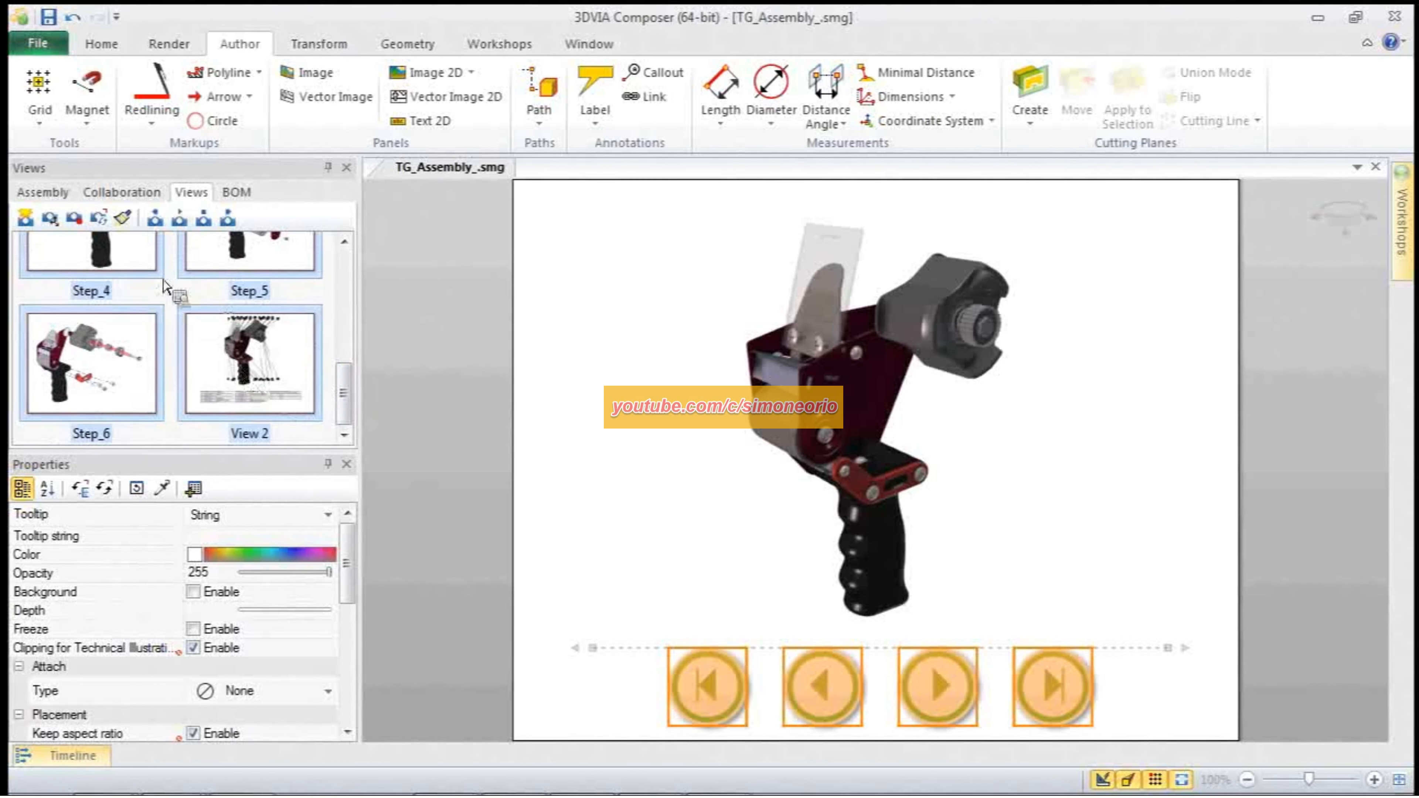
click(100, 219)
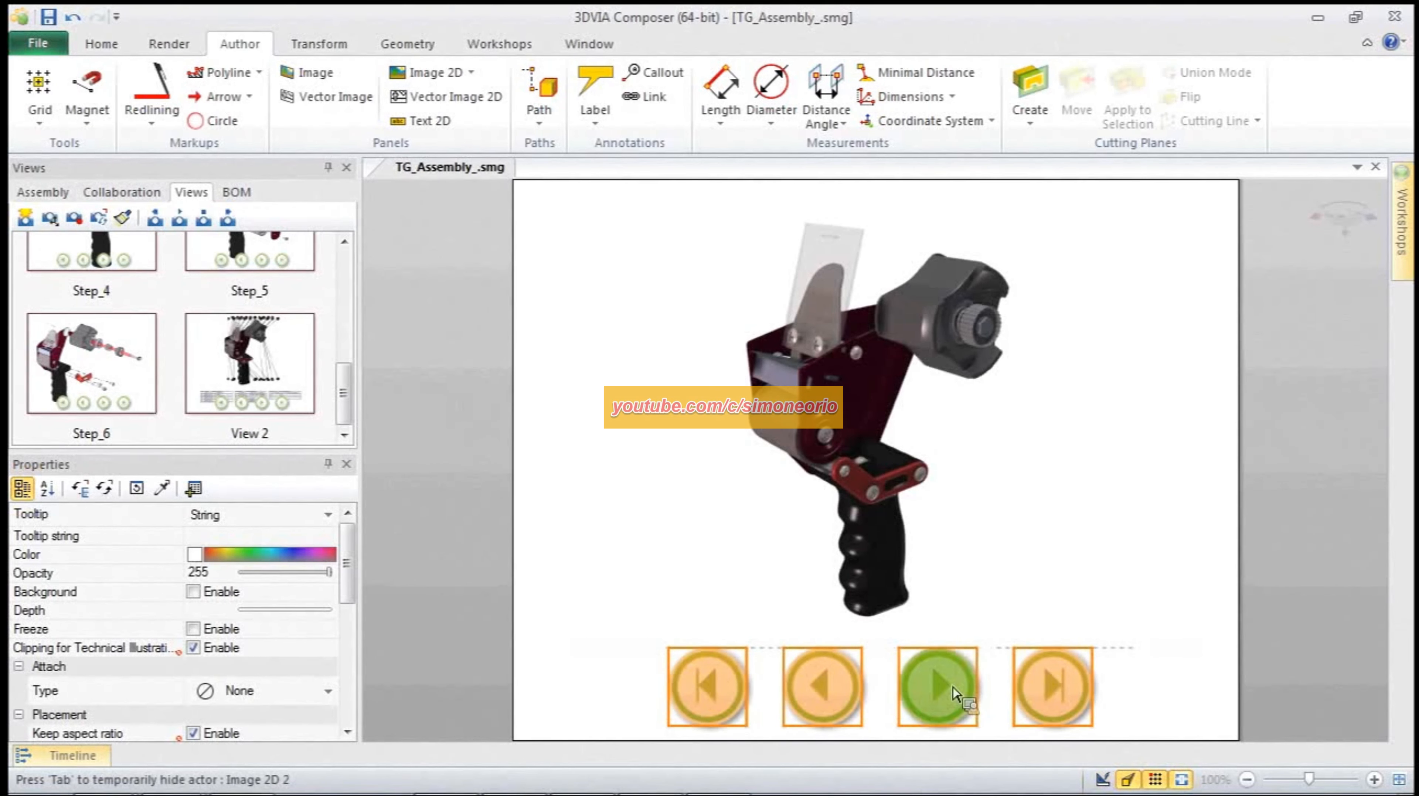
Step: Test the Next navigation button by stepping forward from the Start view through the first assembly step views
click(957, 700)
click(771, 454)
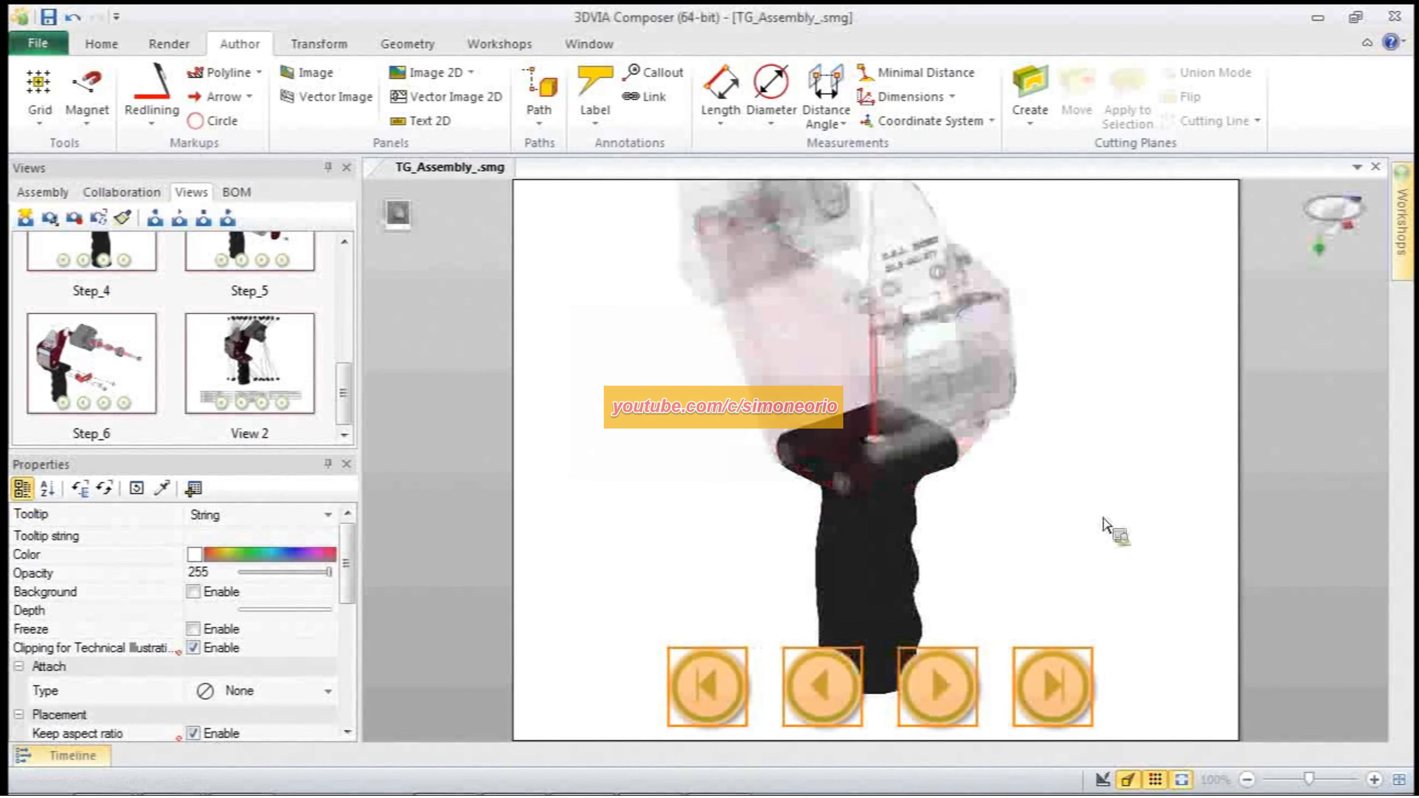
click(945, 692)
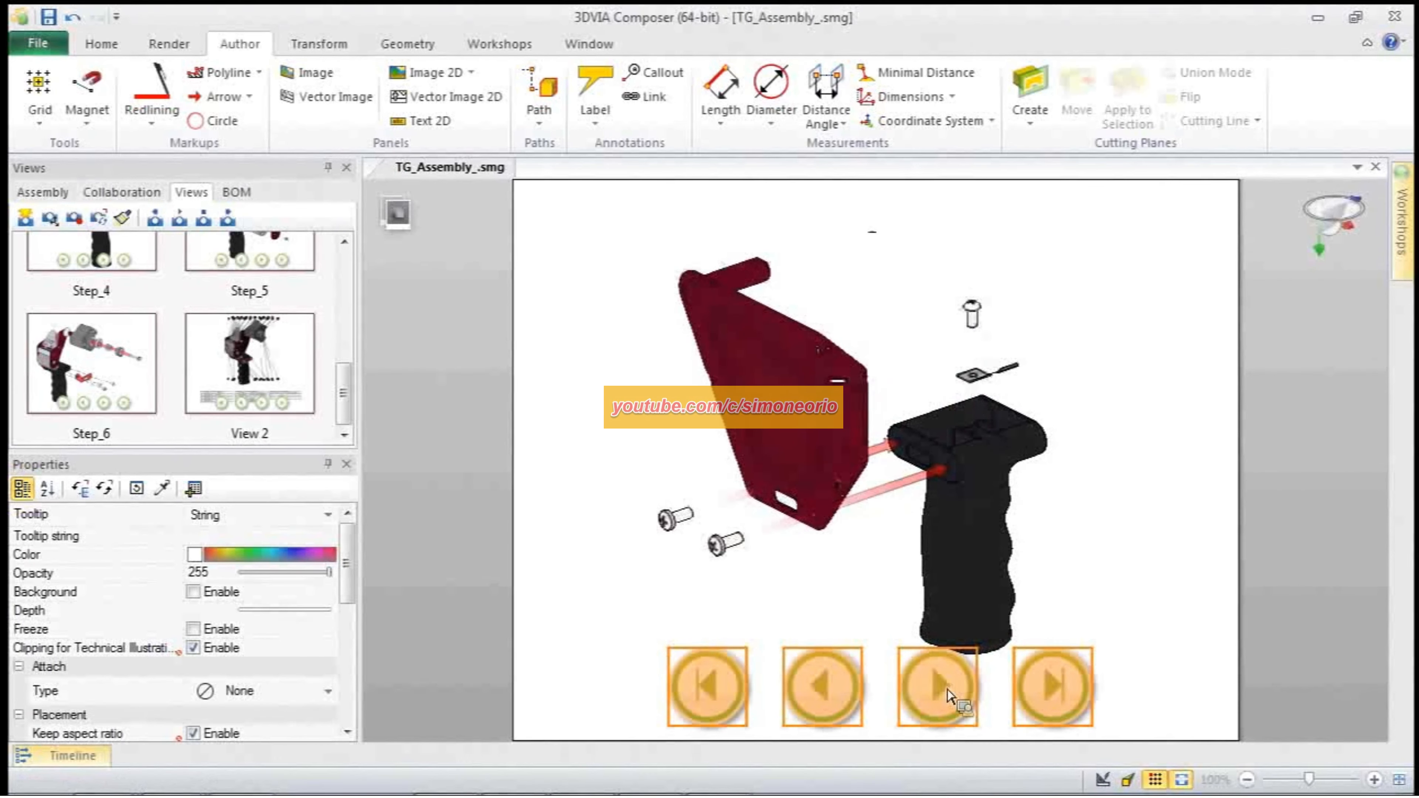
click(947, 695)
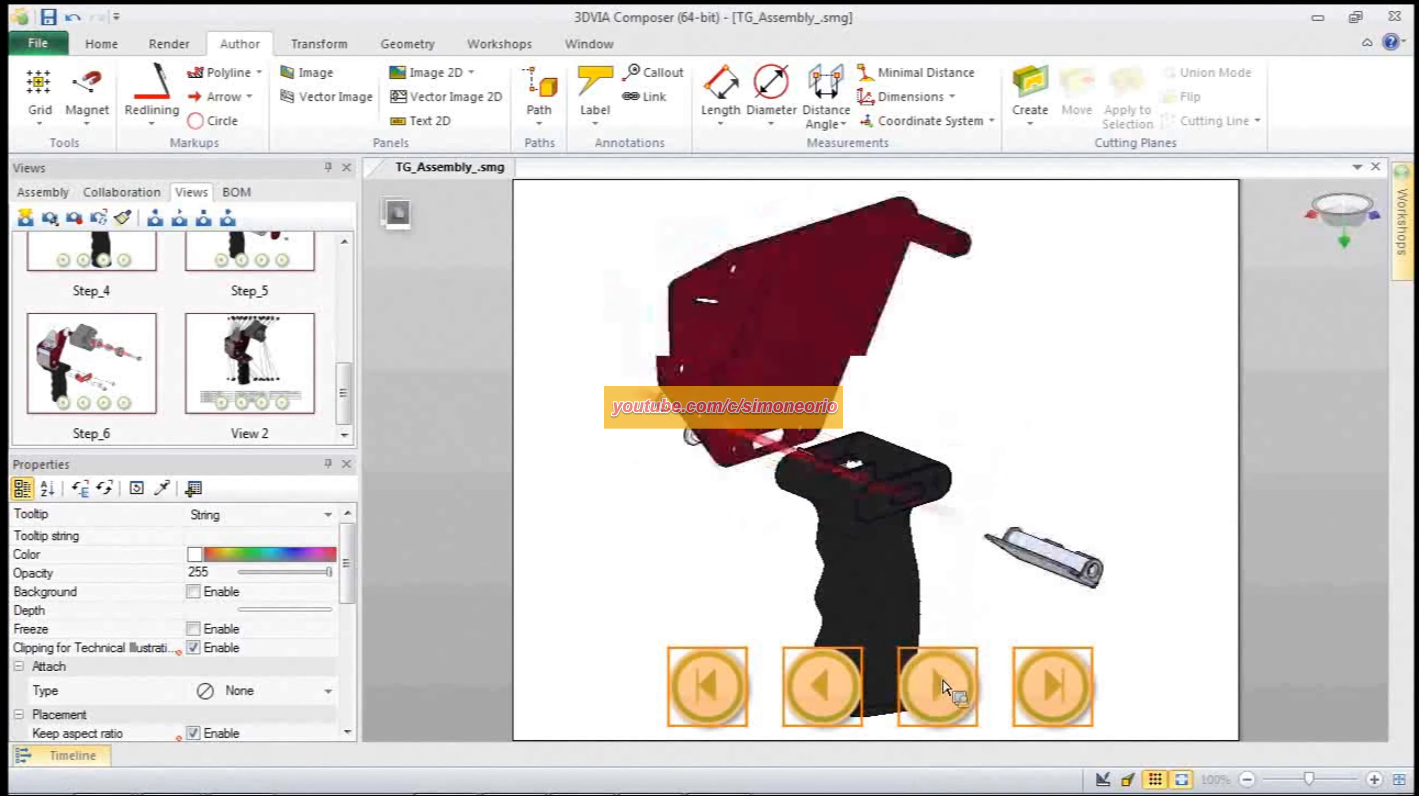
click(945, 690)
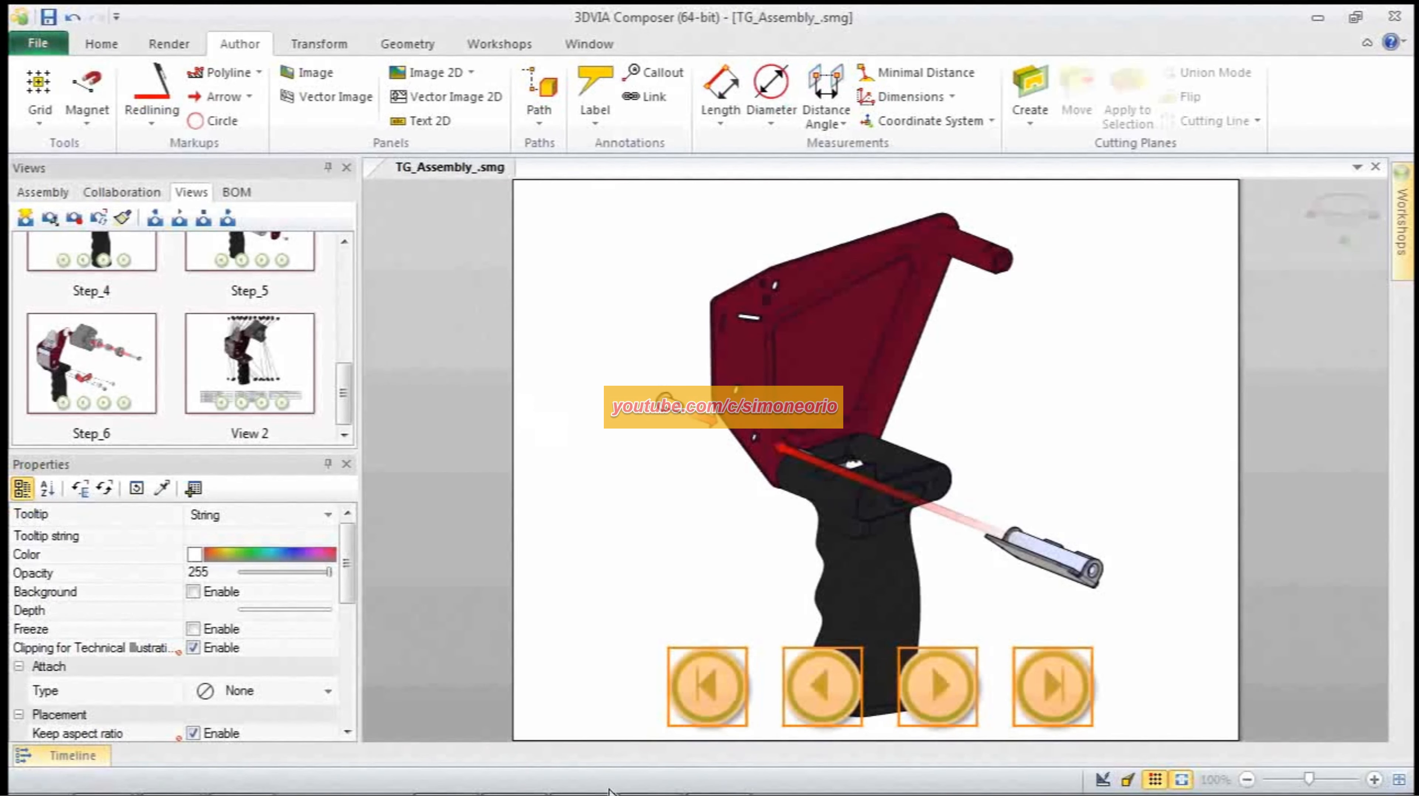
Step: Switch to TAPE GUN - NEW.docx in Microsoft Word and open the properties of the 3DVIA Composer Player ActiveX object on page 6
mouse_move(611, 790)
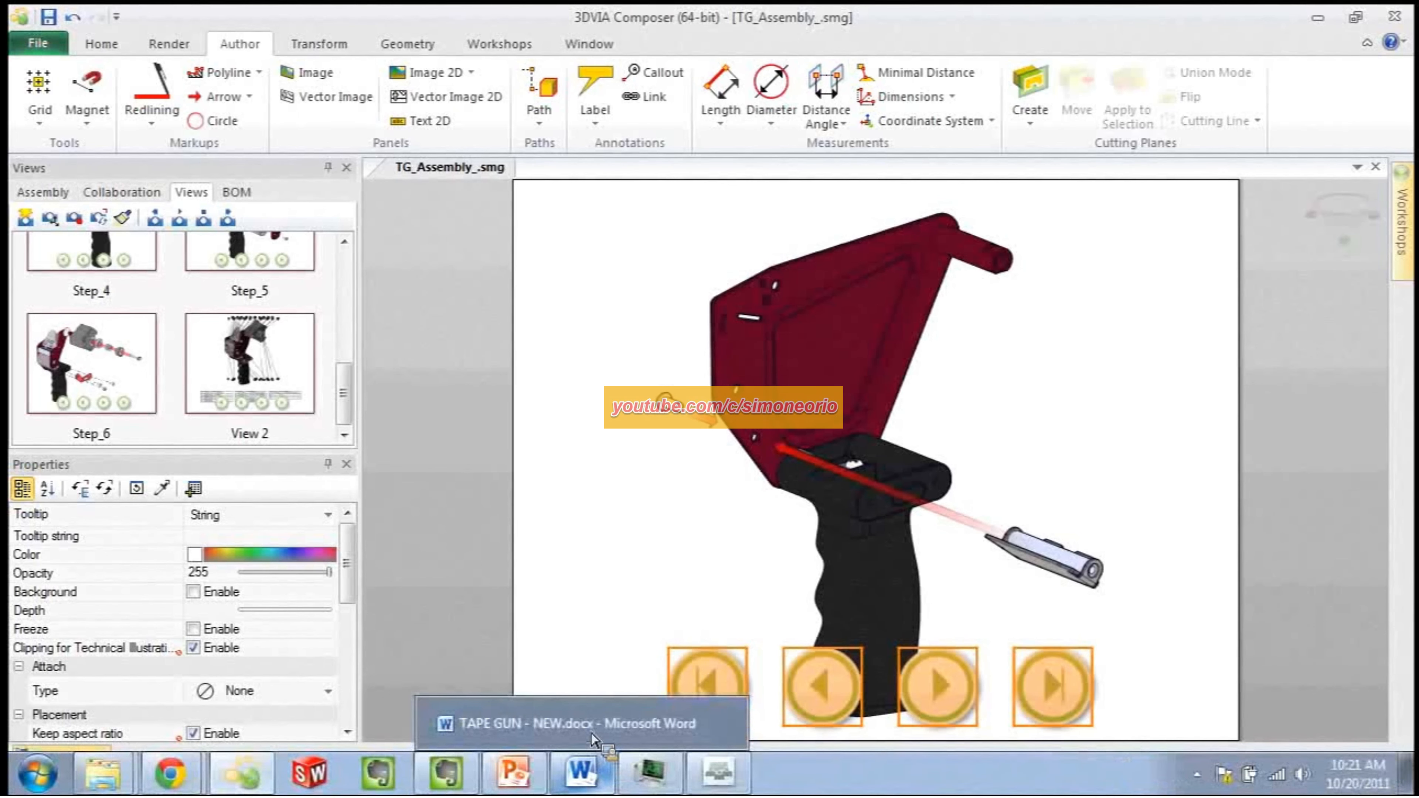
drag(593, 741, 712, 582)
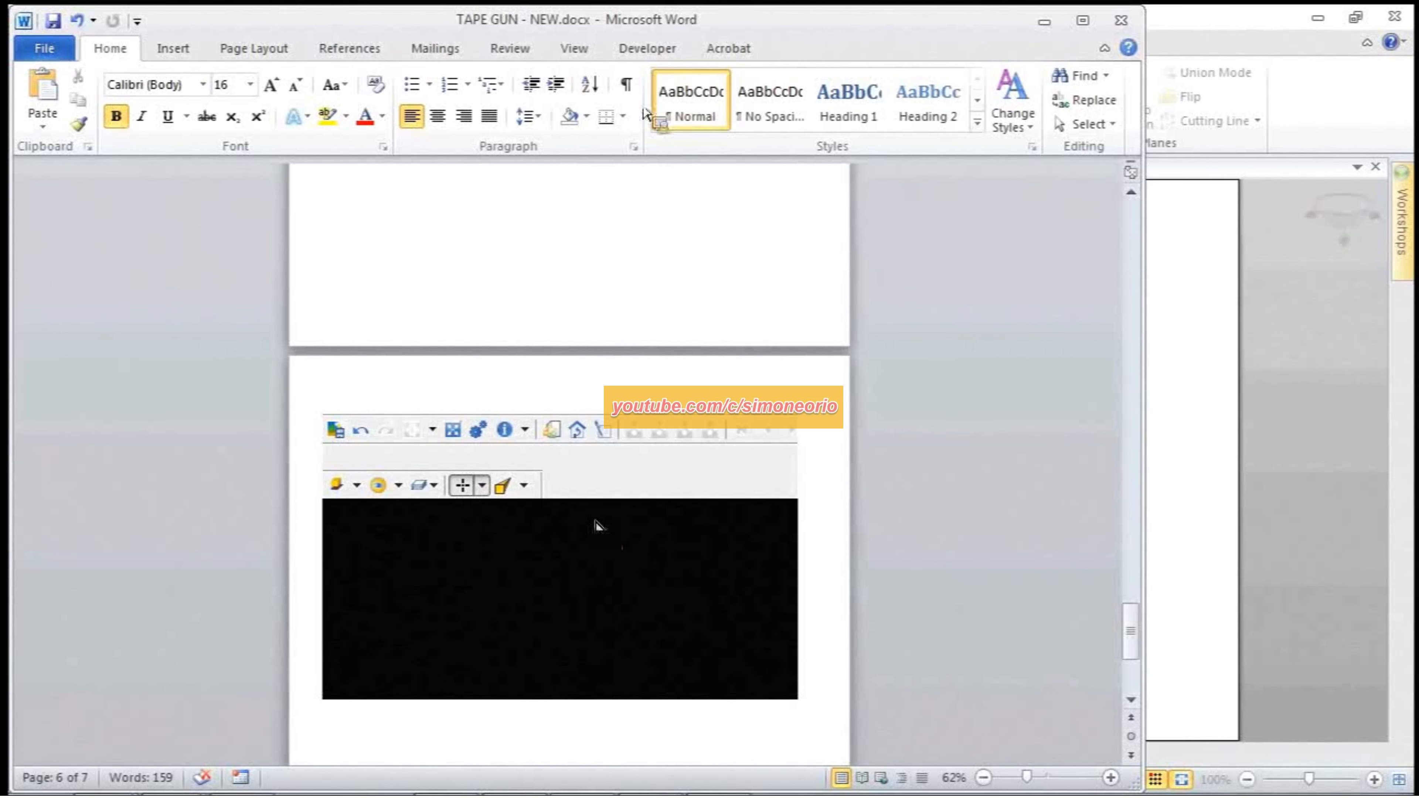
key(shift+F10)
click(650, 50)
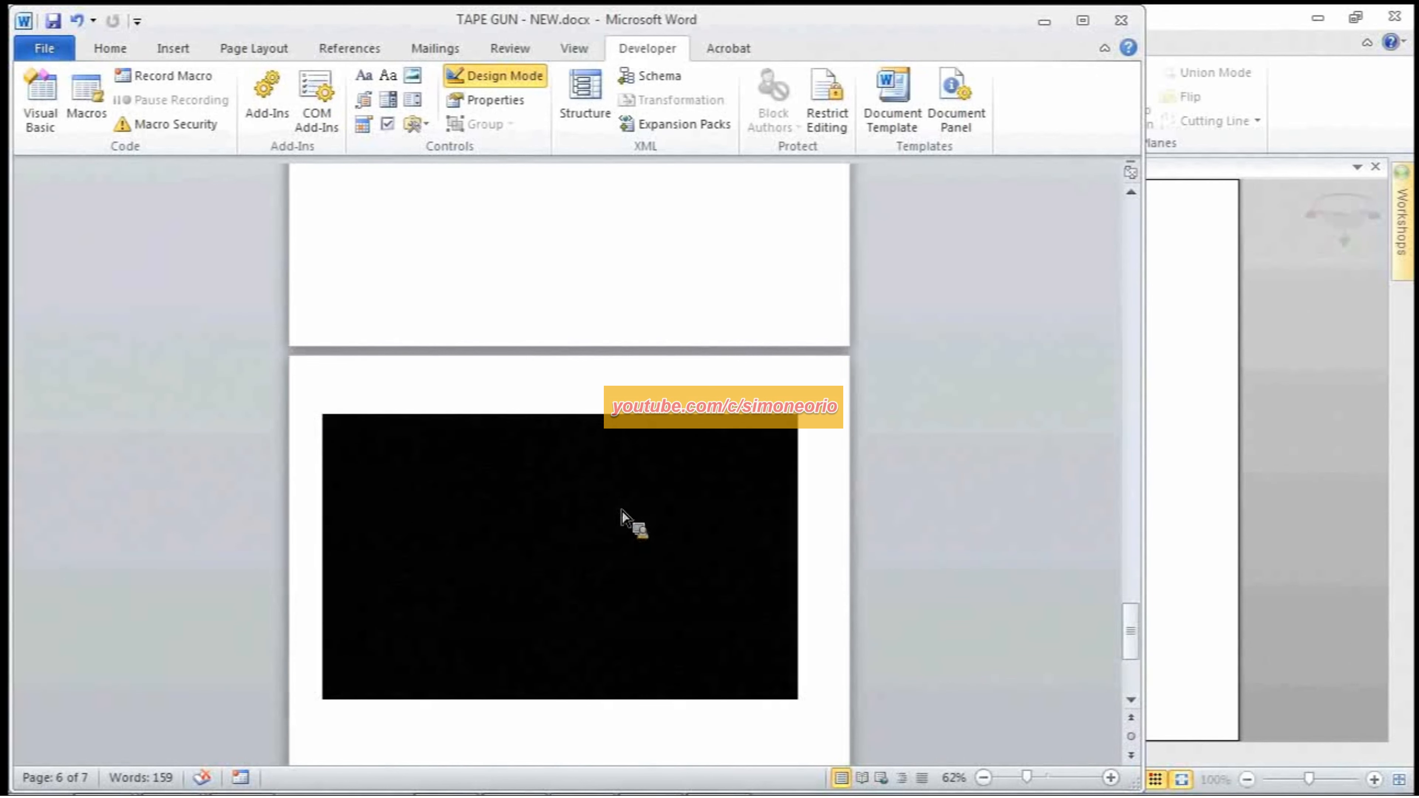
right_click(775, 529)
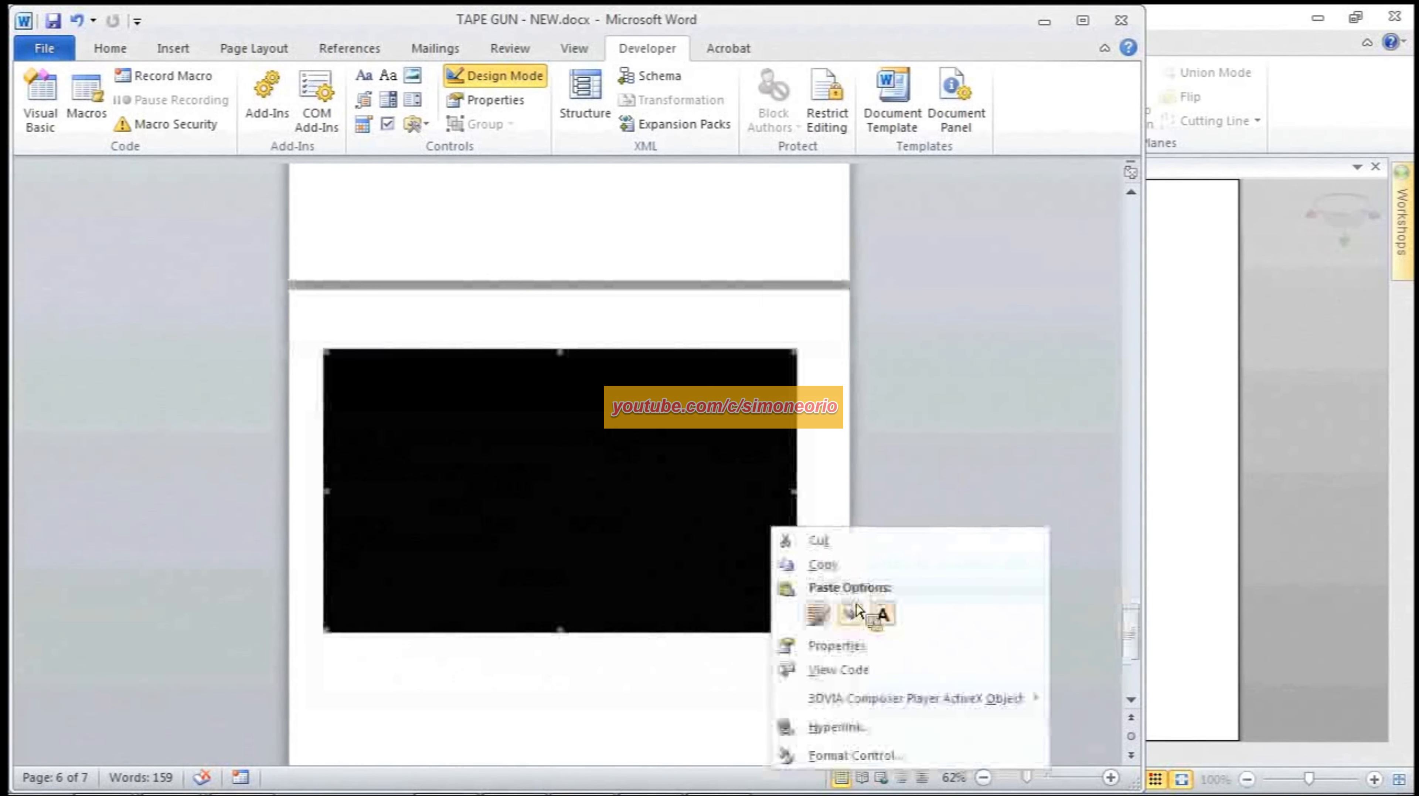
mouse_move(892, 707)
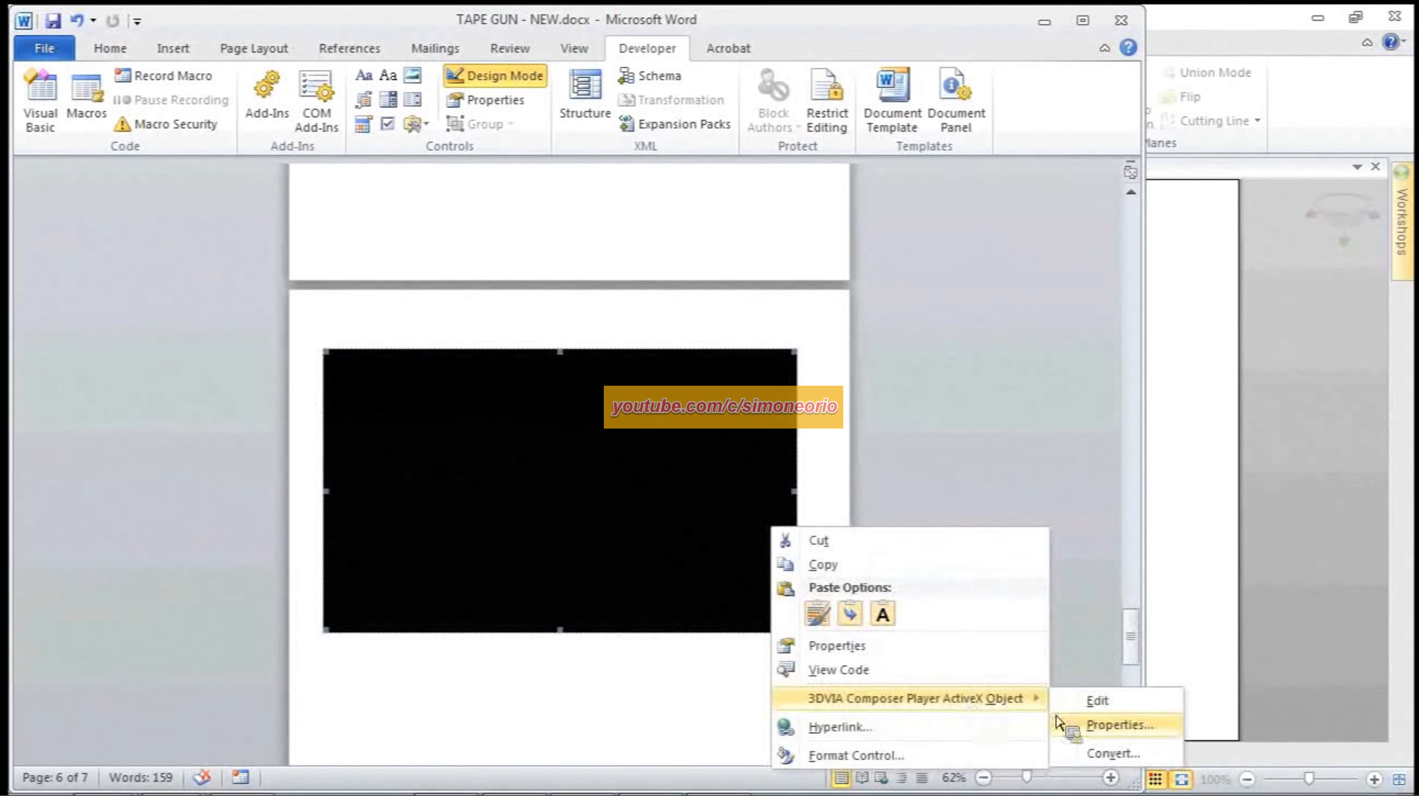
click(1109, 725)
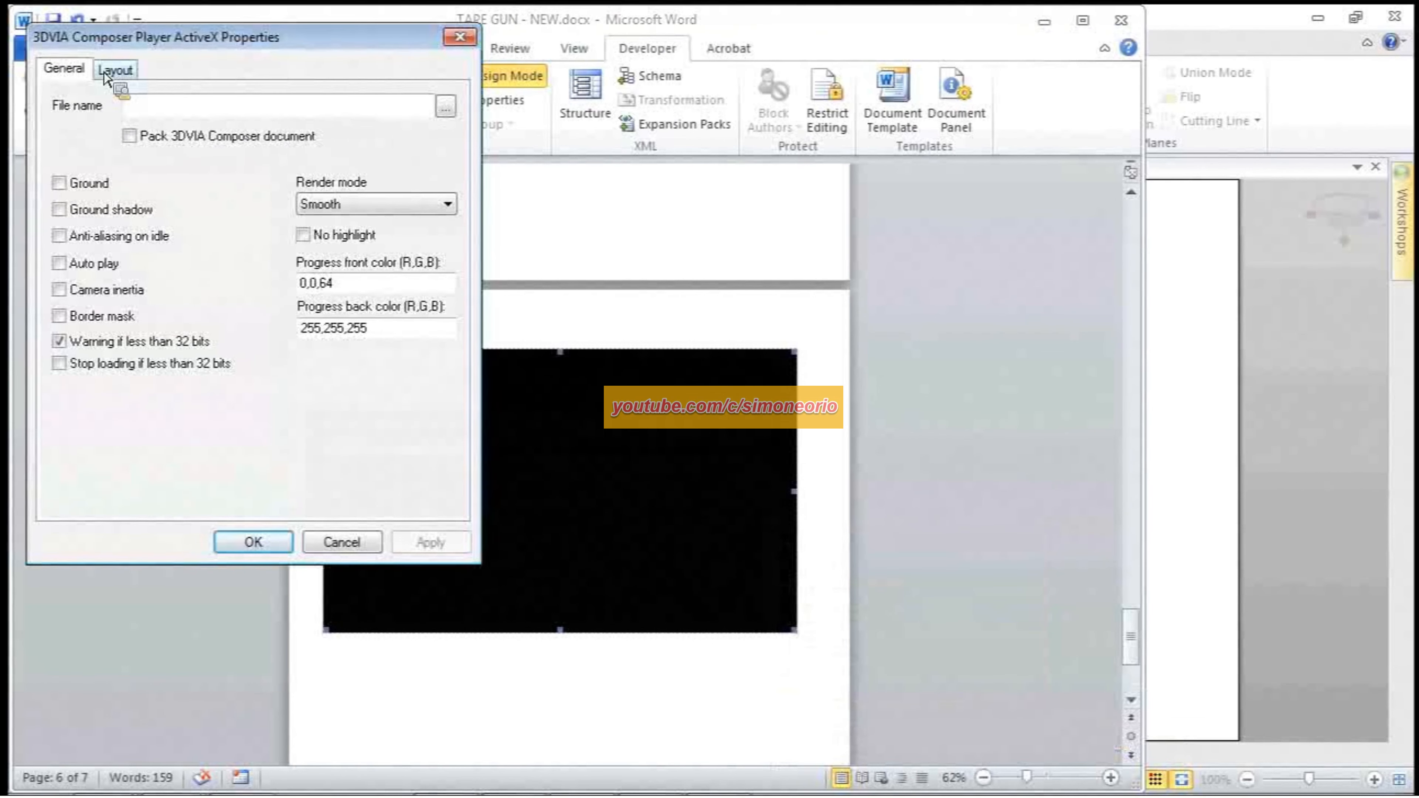
Step: Turn off the toolbars, views pane, markers pane and timeline in the embedded player's layout
click(114, 69)
click(60, 126)
click(60, 150)
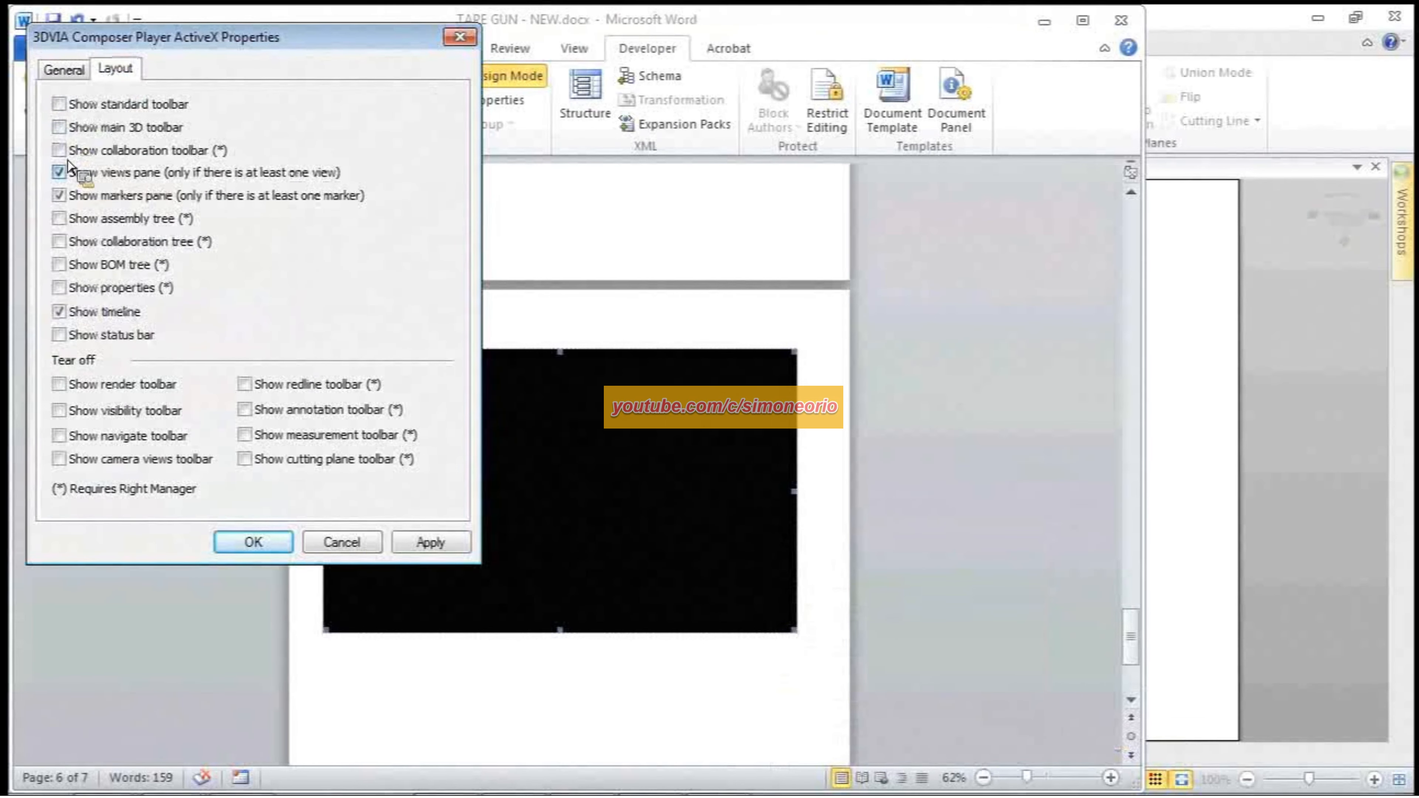
click(60, 172)
click(60, 195)
click(74, 311)
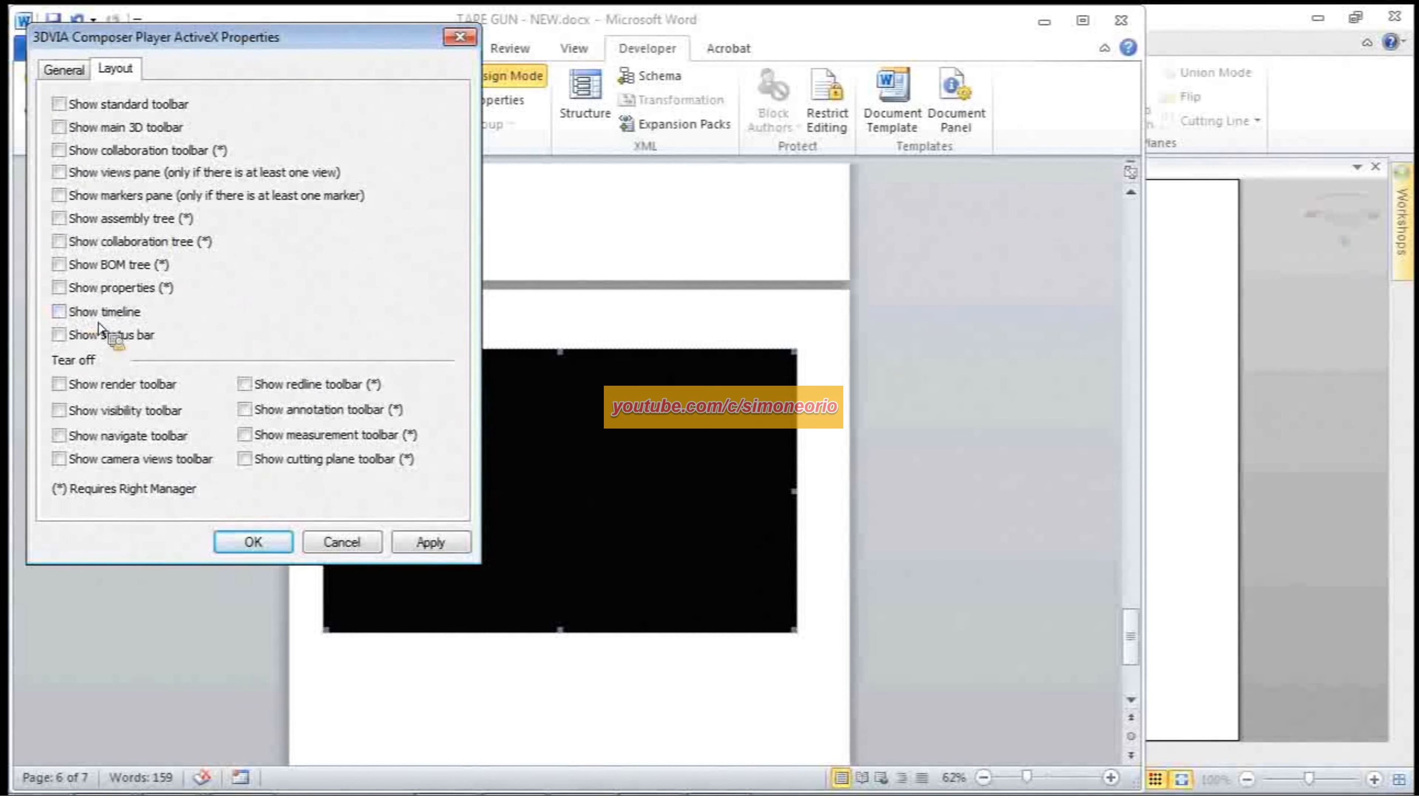
Step: Link the embedded player to TG_Assembly_.smg from the Tape Gun folder on the Desktop and apply the properties
click(63, 69)
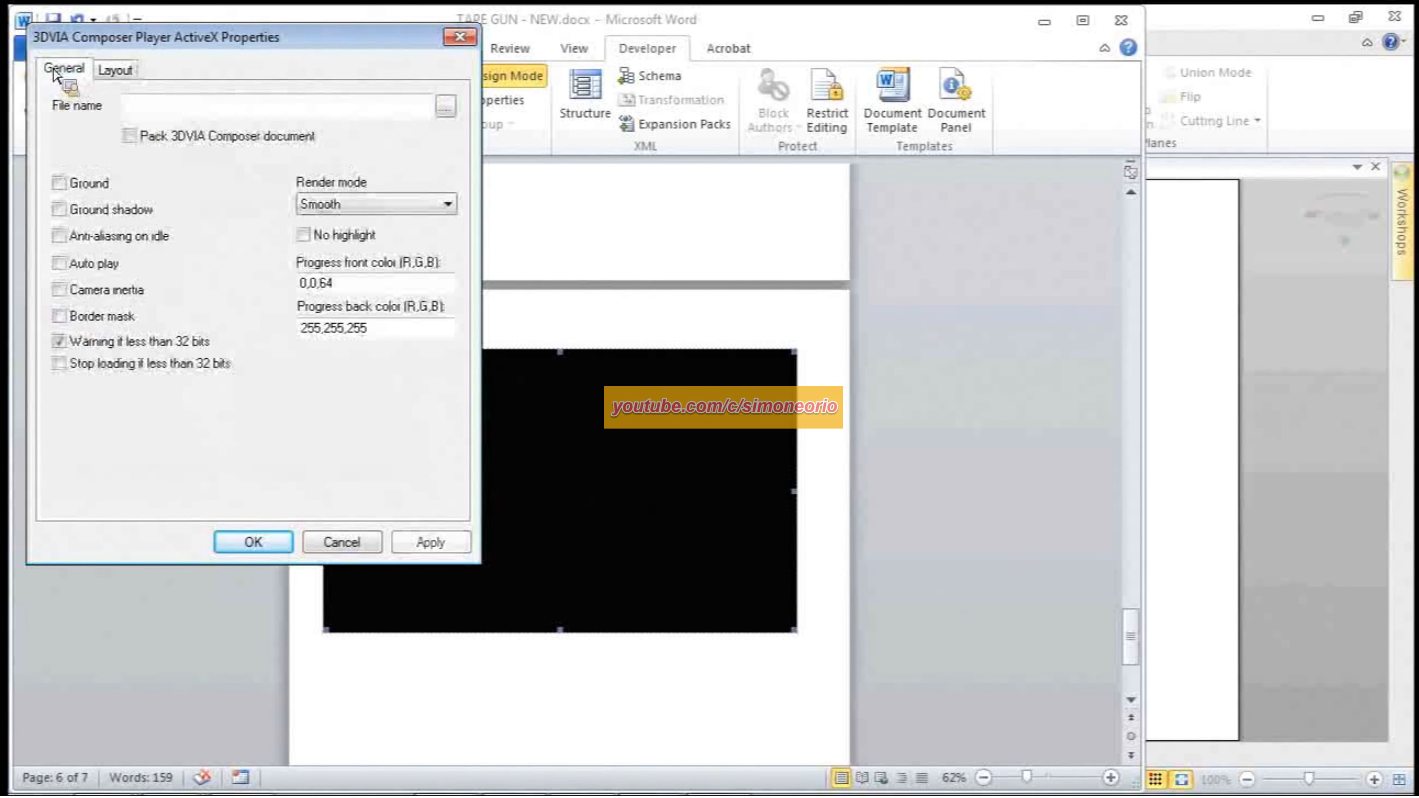
click(446, 107)
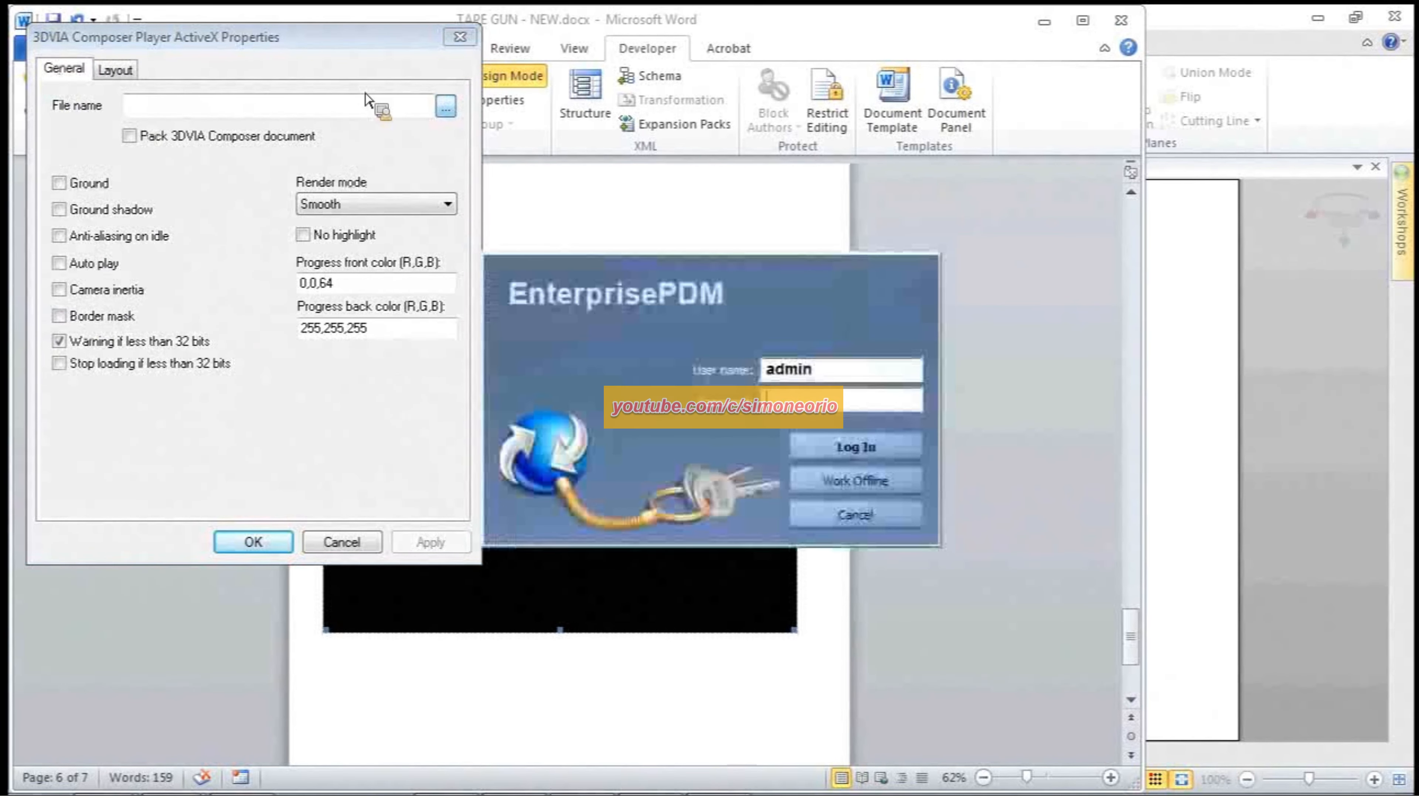
click(847, 449)
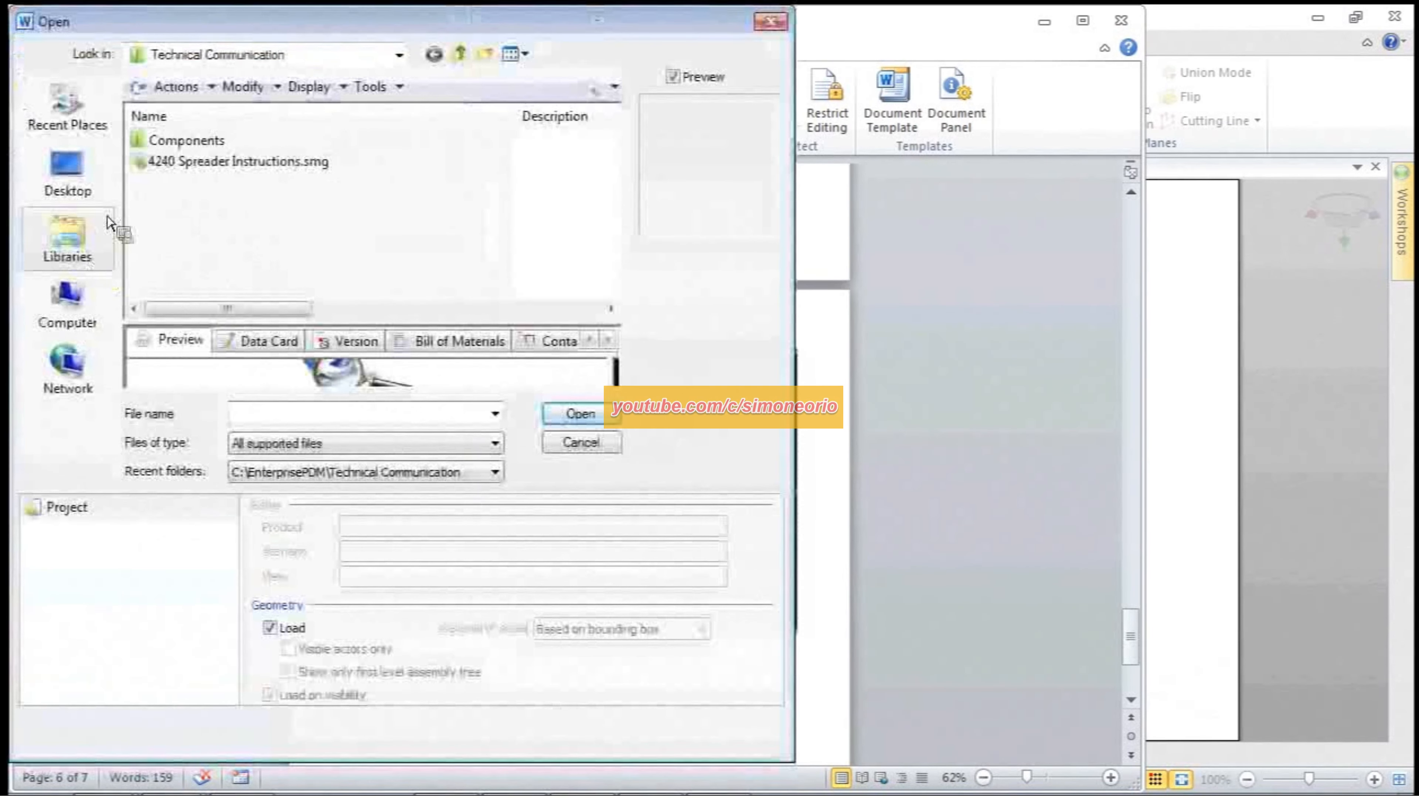
click(105, 196)
double_click(474, 240)
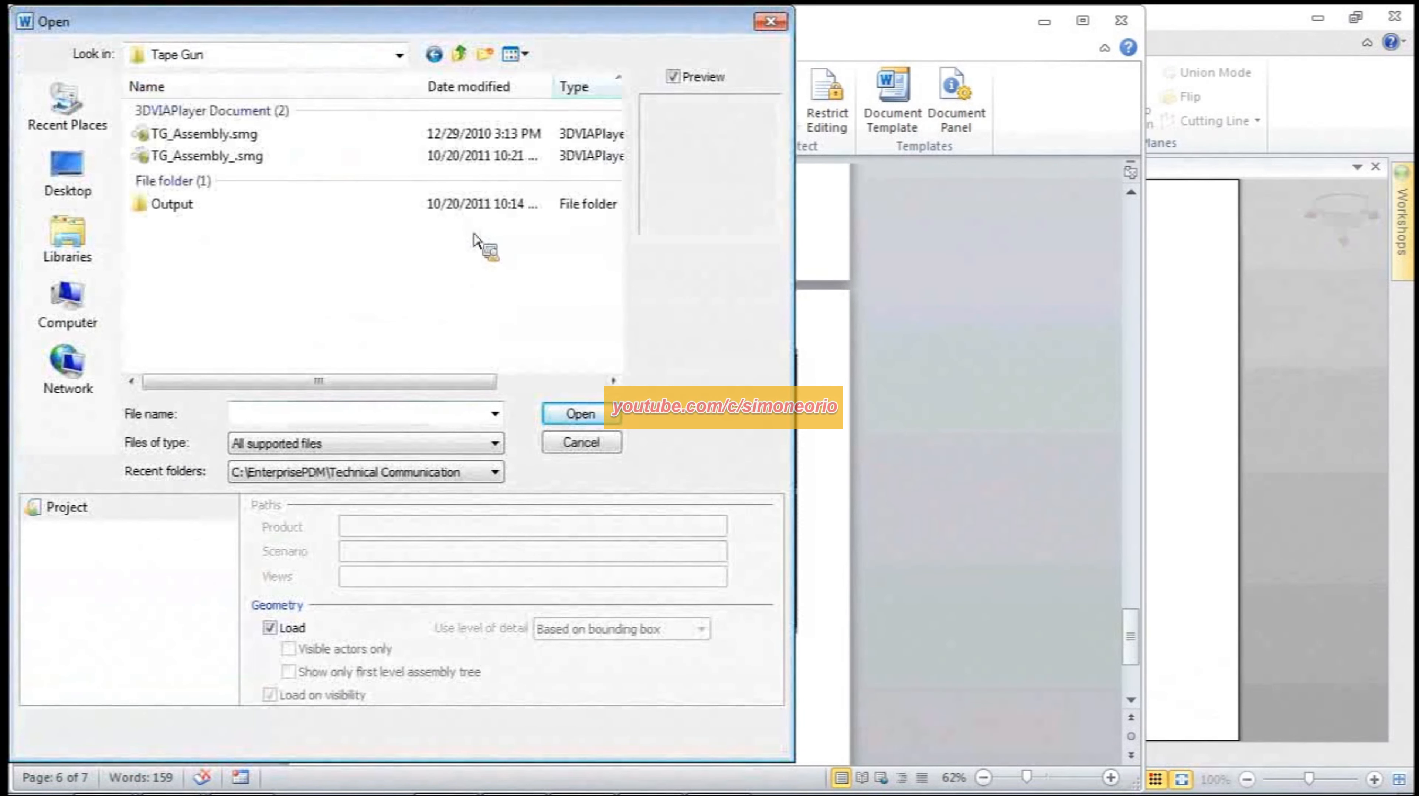
click(215, 157)
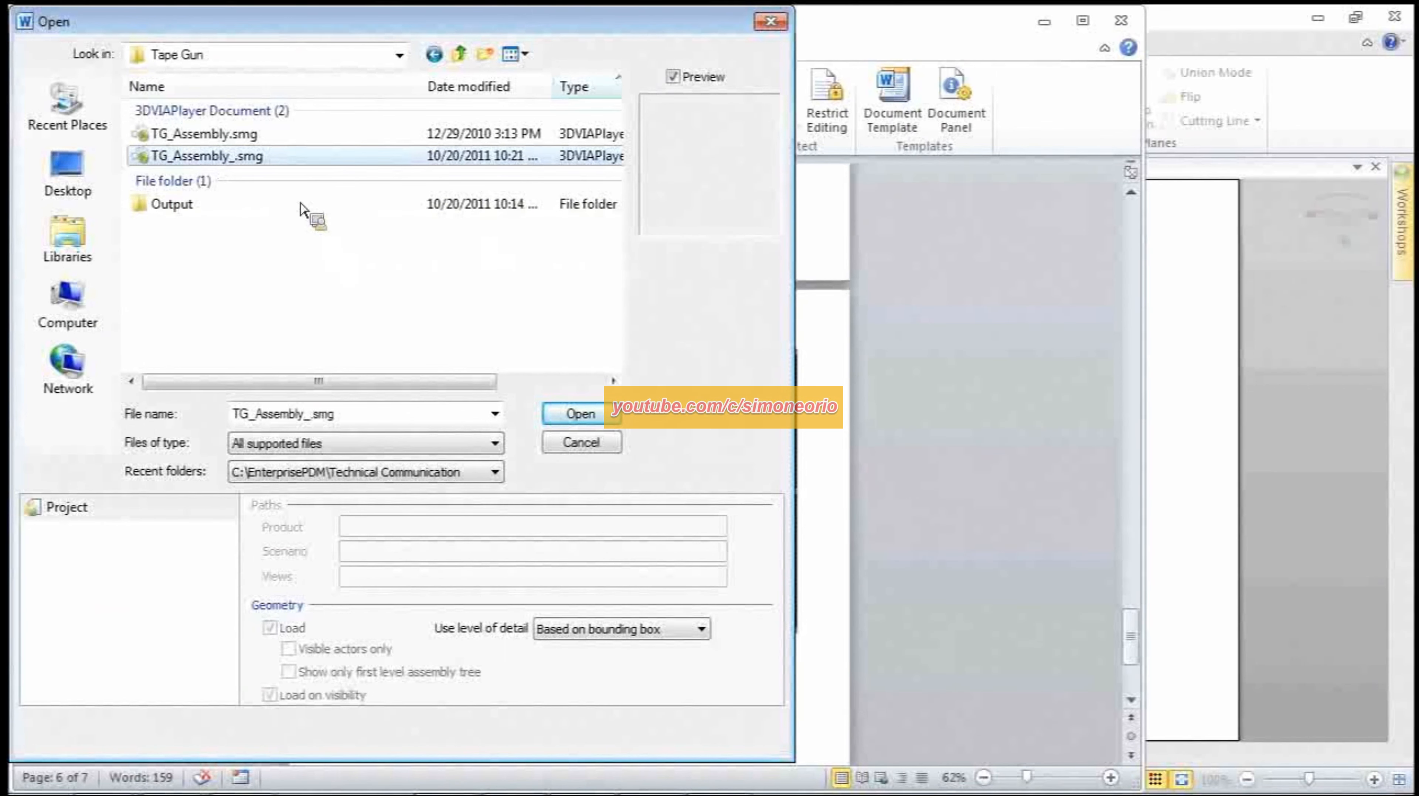
click(605, 417)
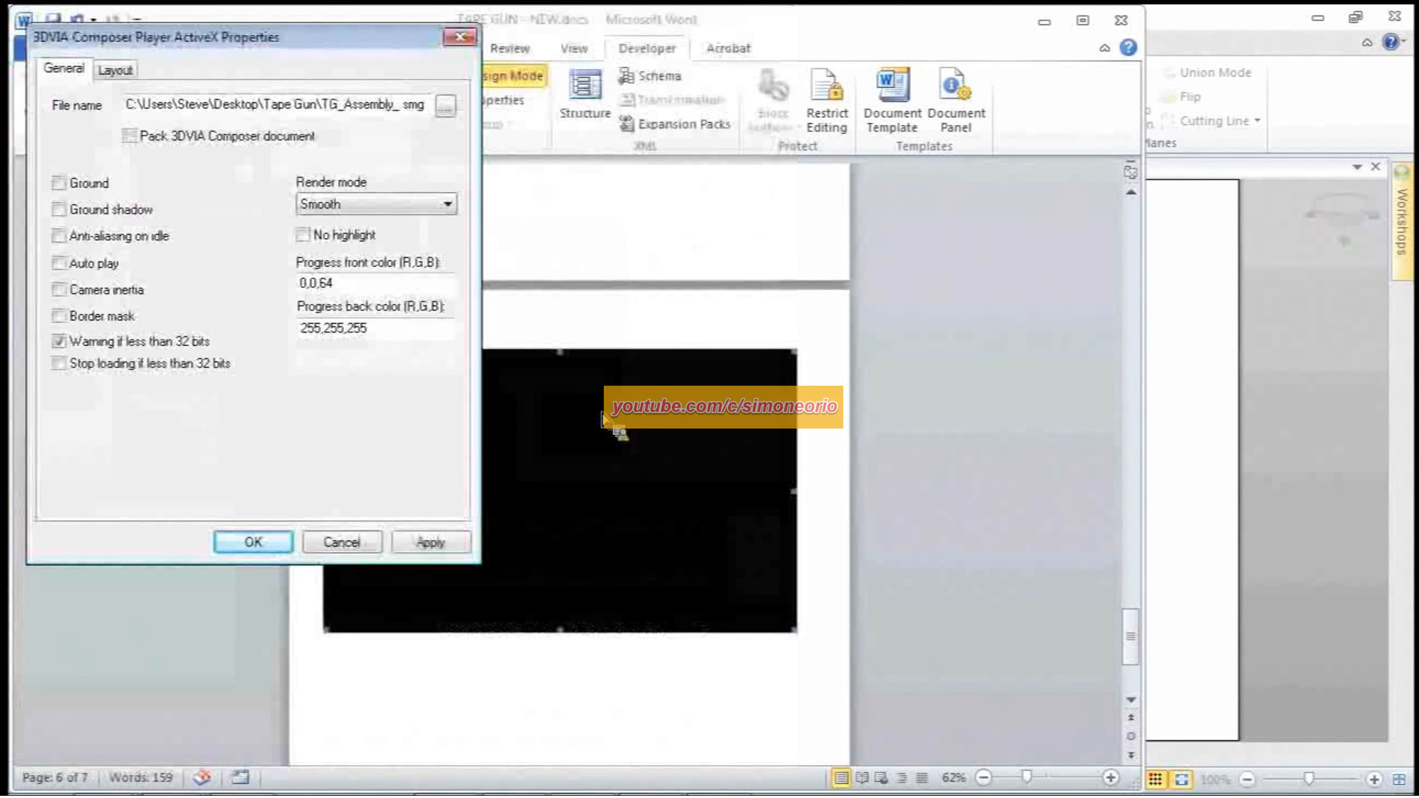
click(272, 543)
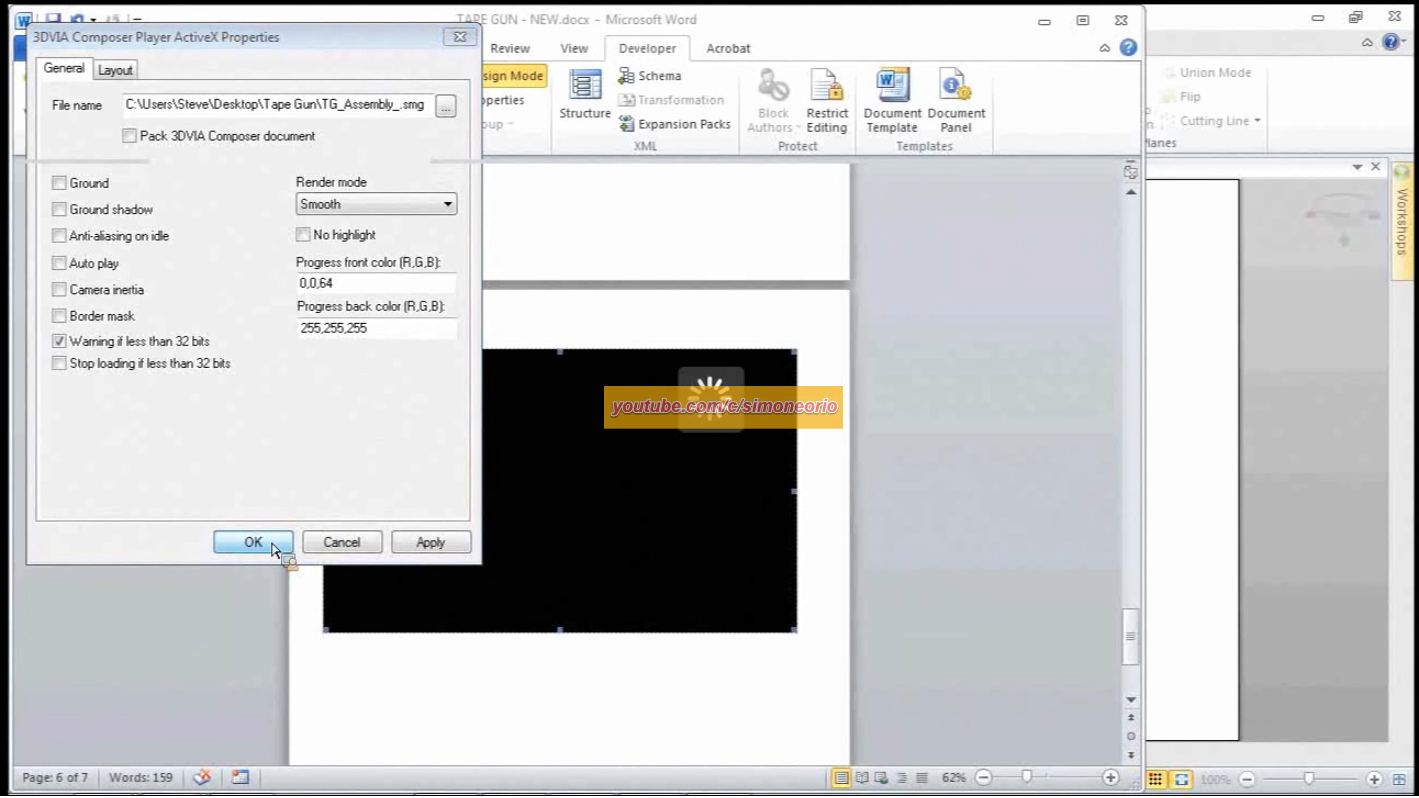